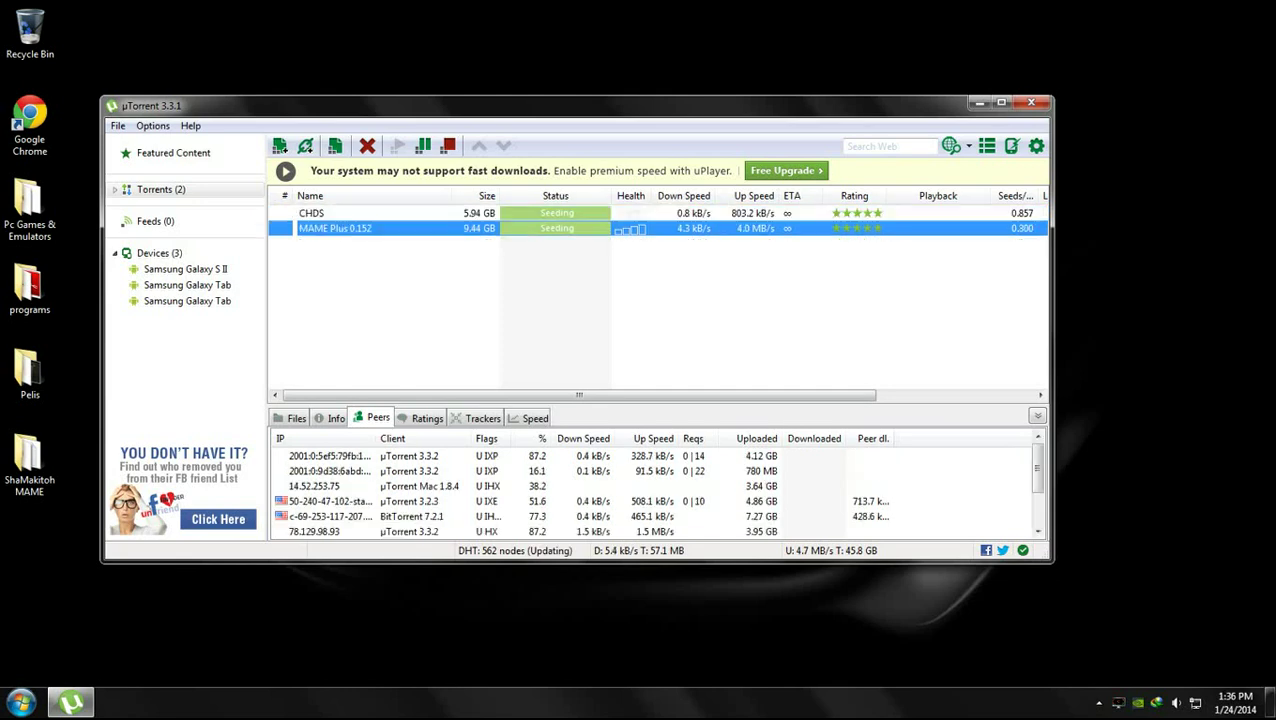
Close µTorrent, then open the ShaMakitoh MAME folder on the desktop and show its contents as medium icons
click(1031, 102)
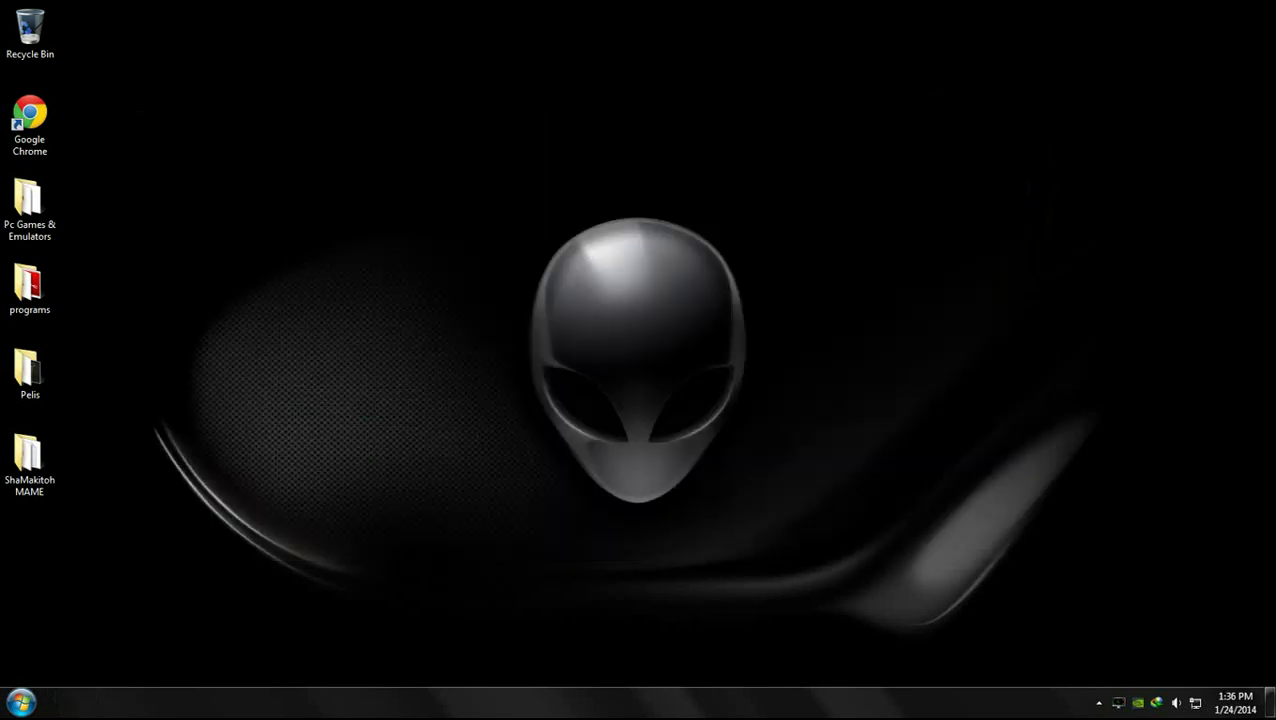
double_click(30, 465)
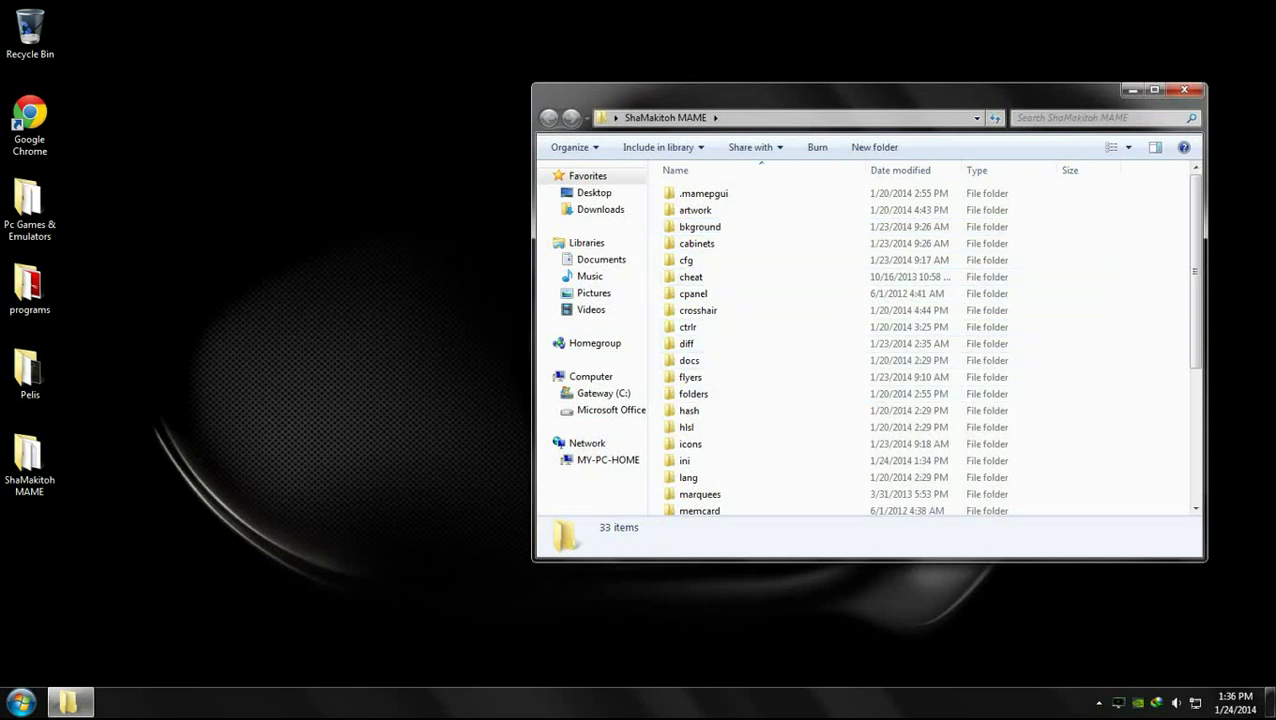
right_click(1140, 268)
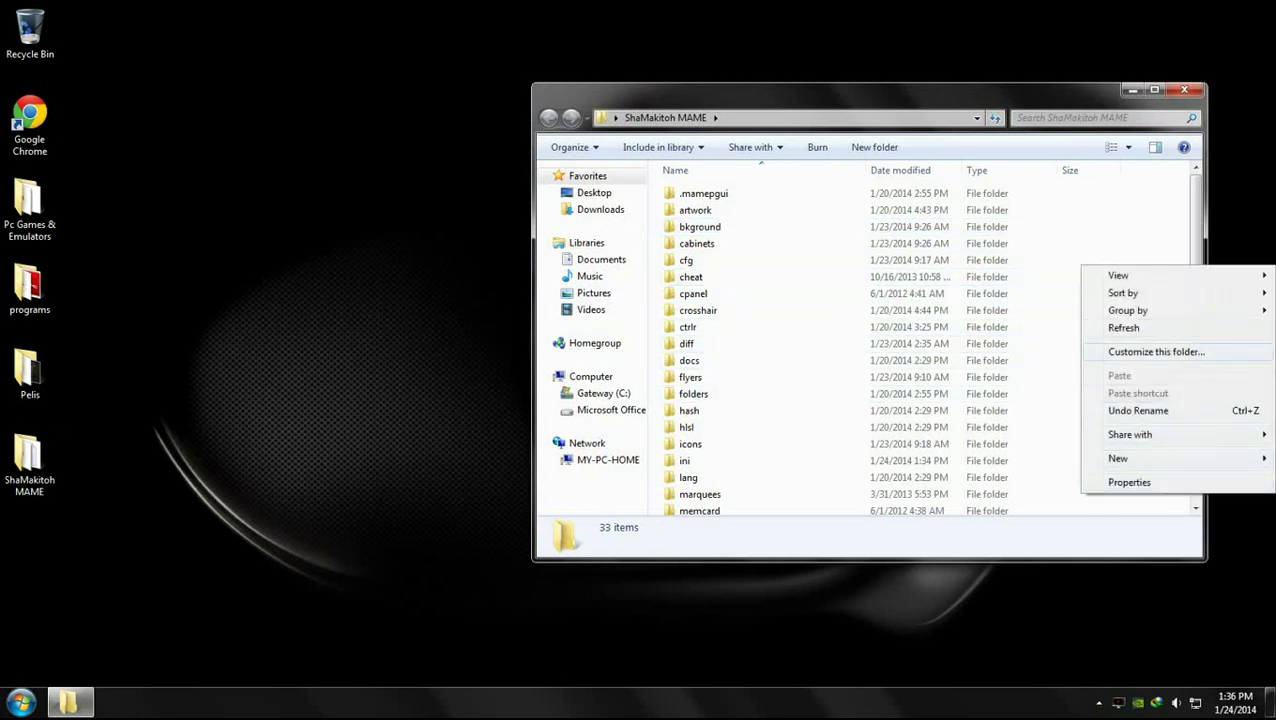
mouse_move(1118, 275)
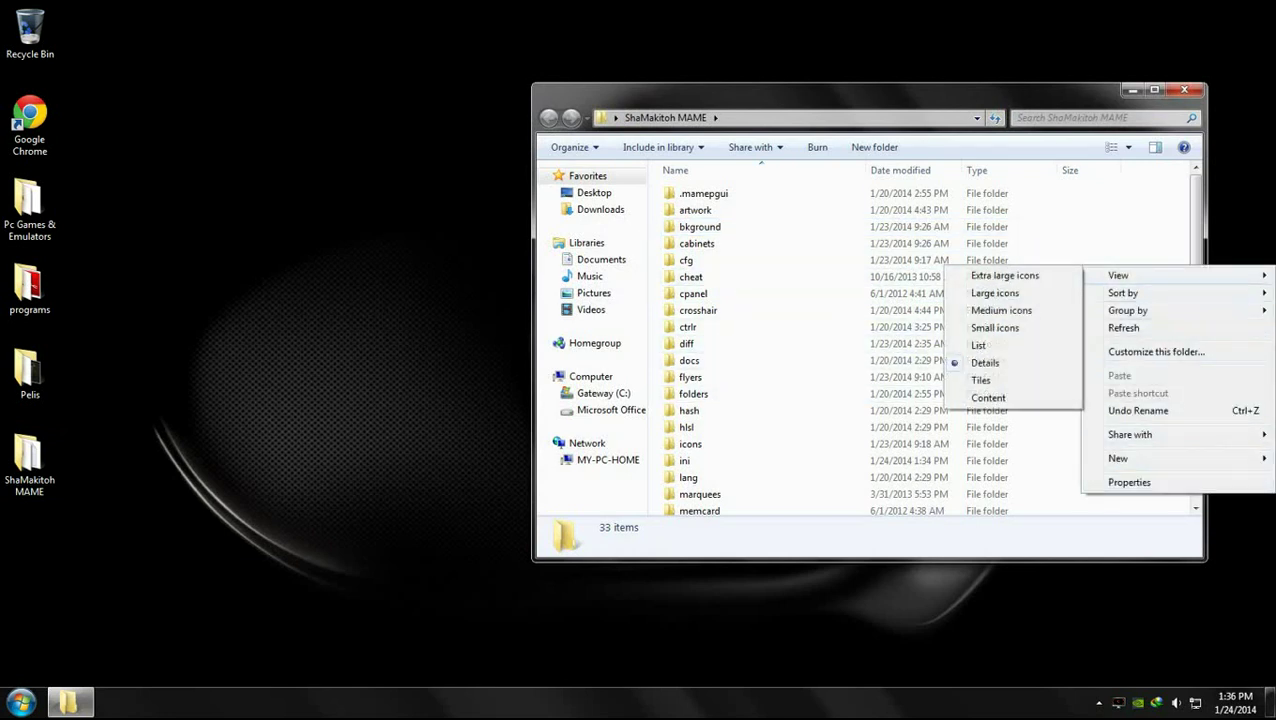
click(990, 310)
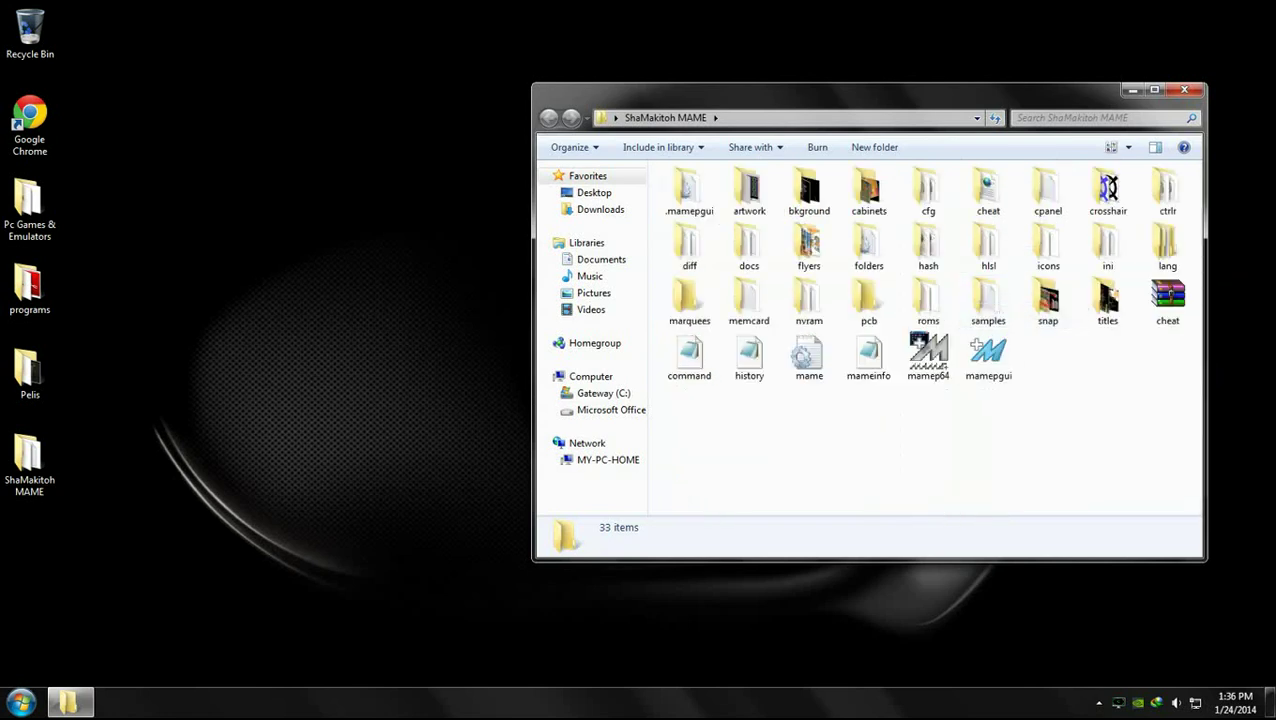
Open the roms folder and show its contents as medium icons
click(988, 356)
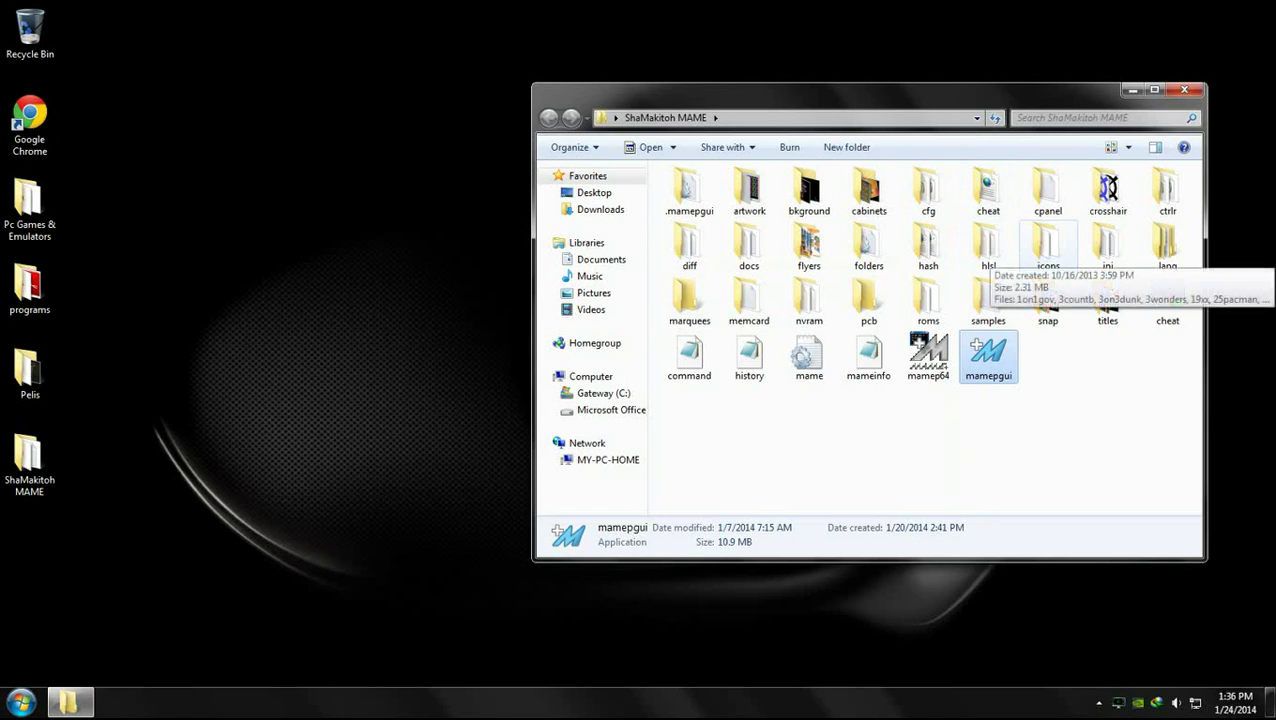
click(928, 300)
double_click(928, 300)
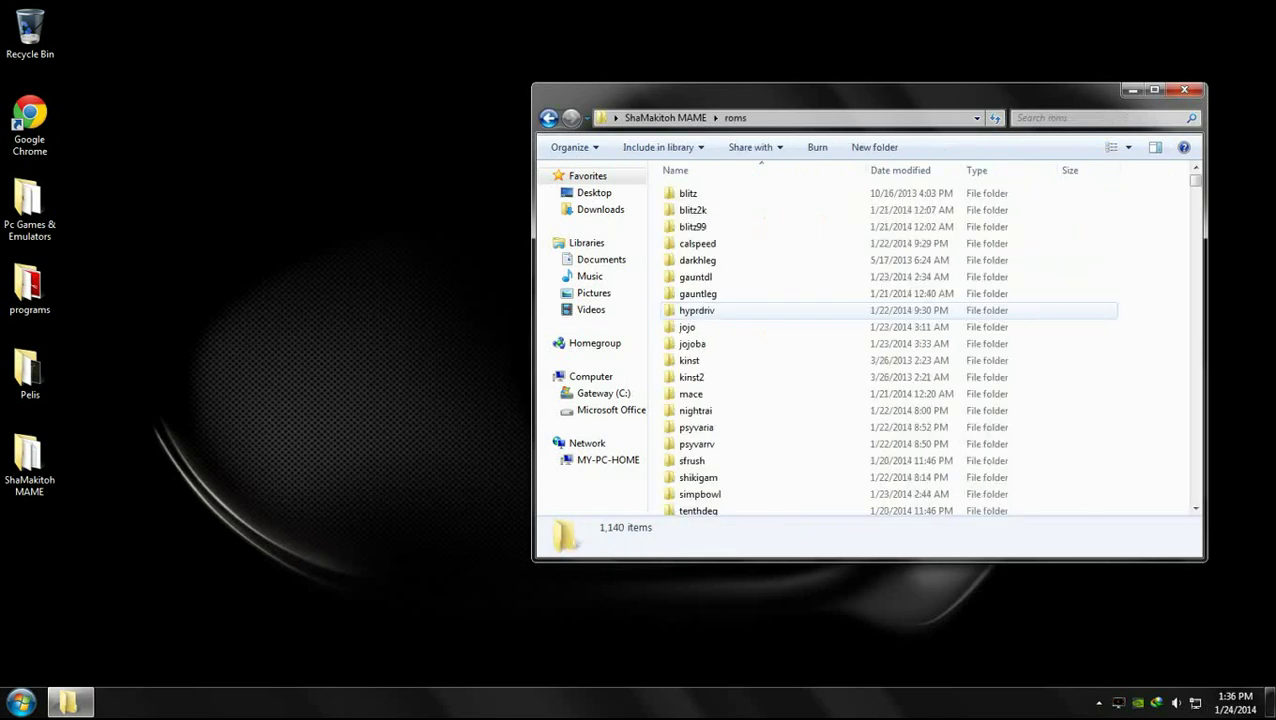
right_click(1081, 231)
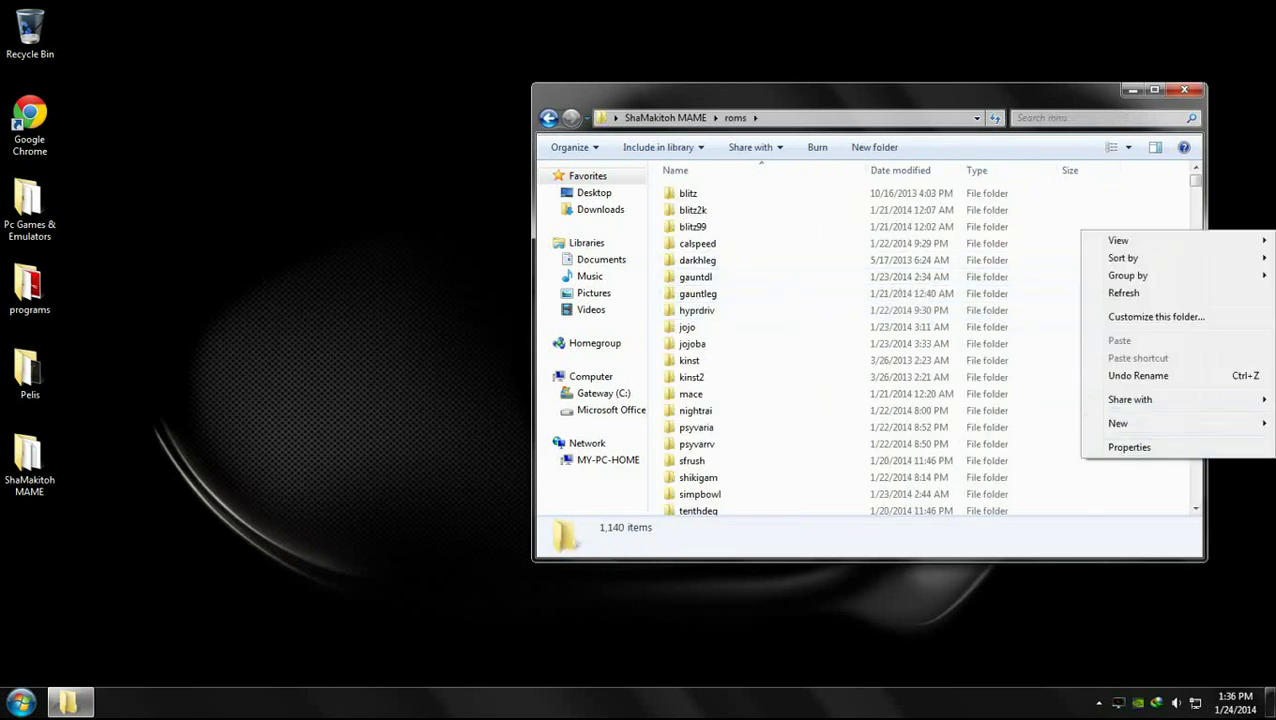
mouse_move(1110, 240)
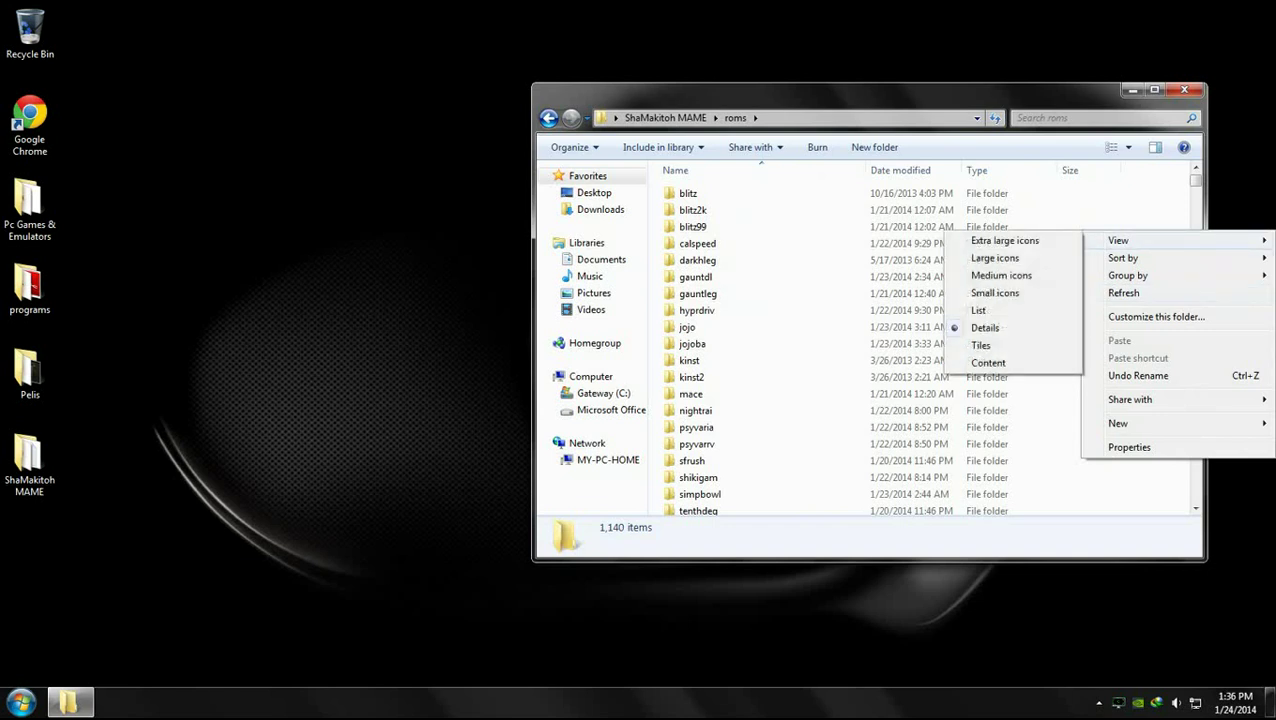
click(1000, 276)
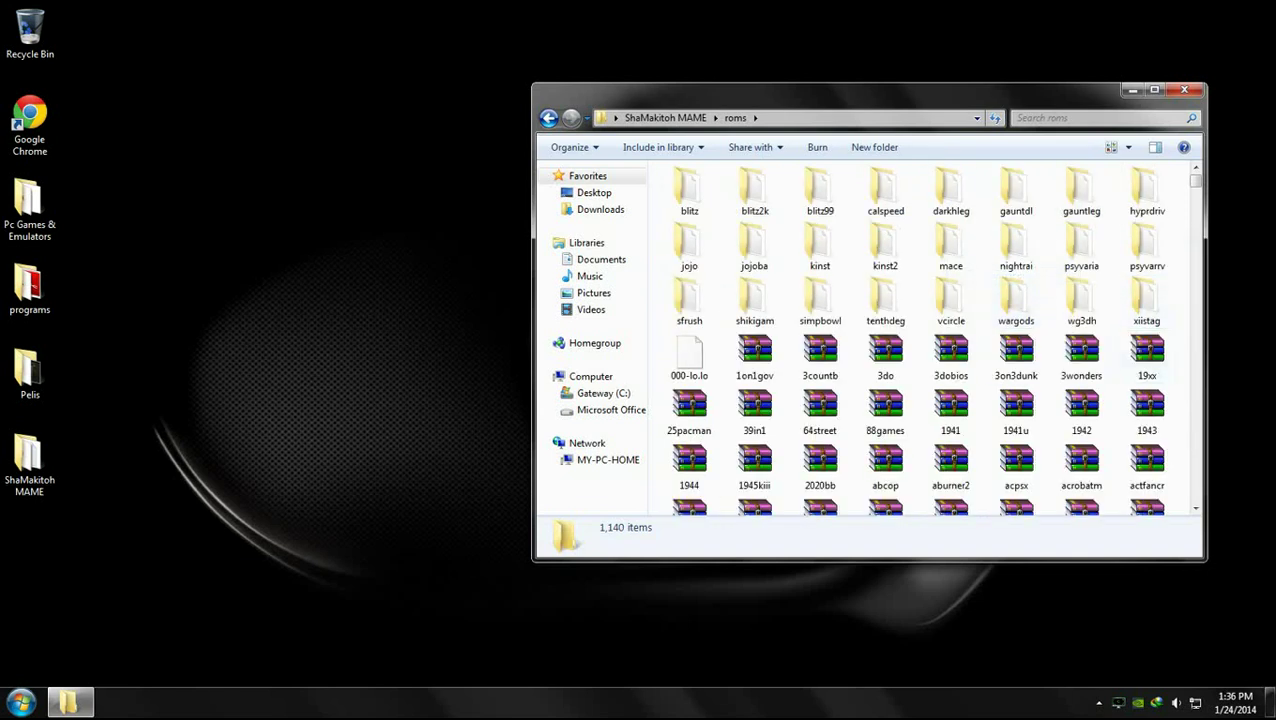
Check the combined size of all game subfolders from blitz to xiistag in the roms folder
drag(1186, 305, 653, 166)
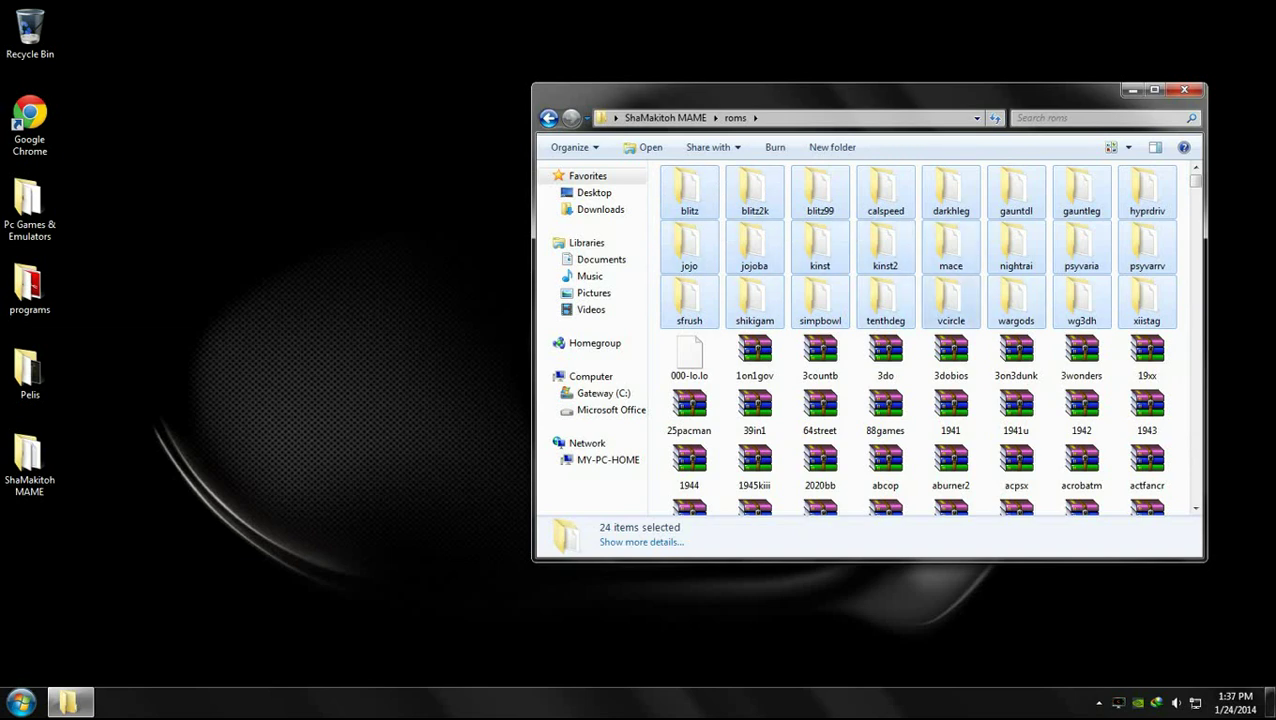
right_click(954, 293)
click(1005, 582)
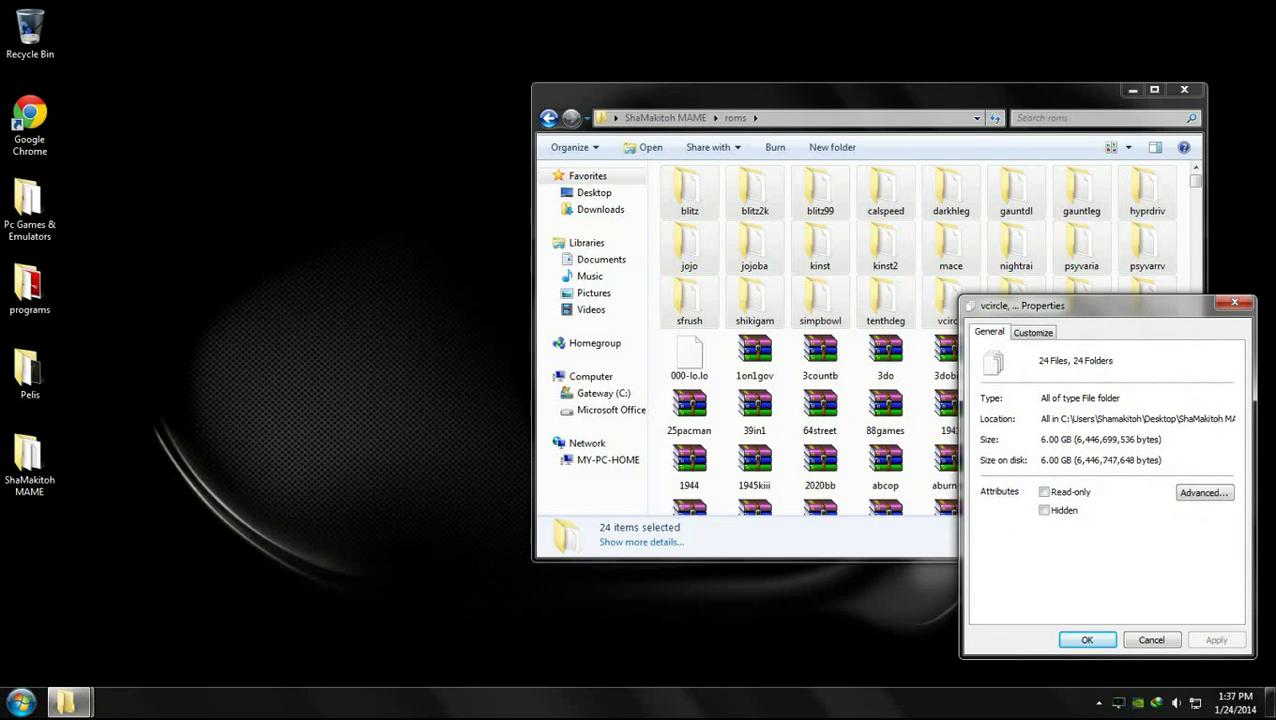
click(1235, 302)
Launch mamepgui from the ShaMakitoh MAME folder and choose mamep64 as the MAME/MESS executable
click(549, 118)
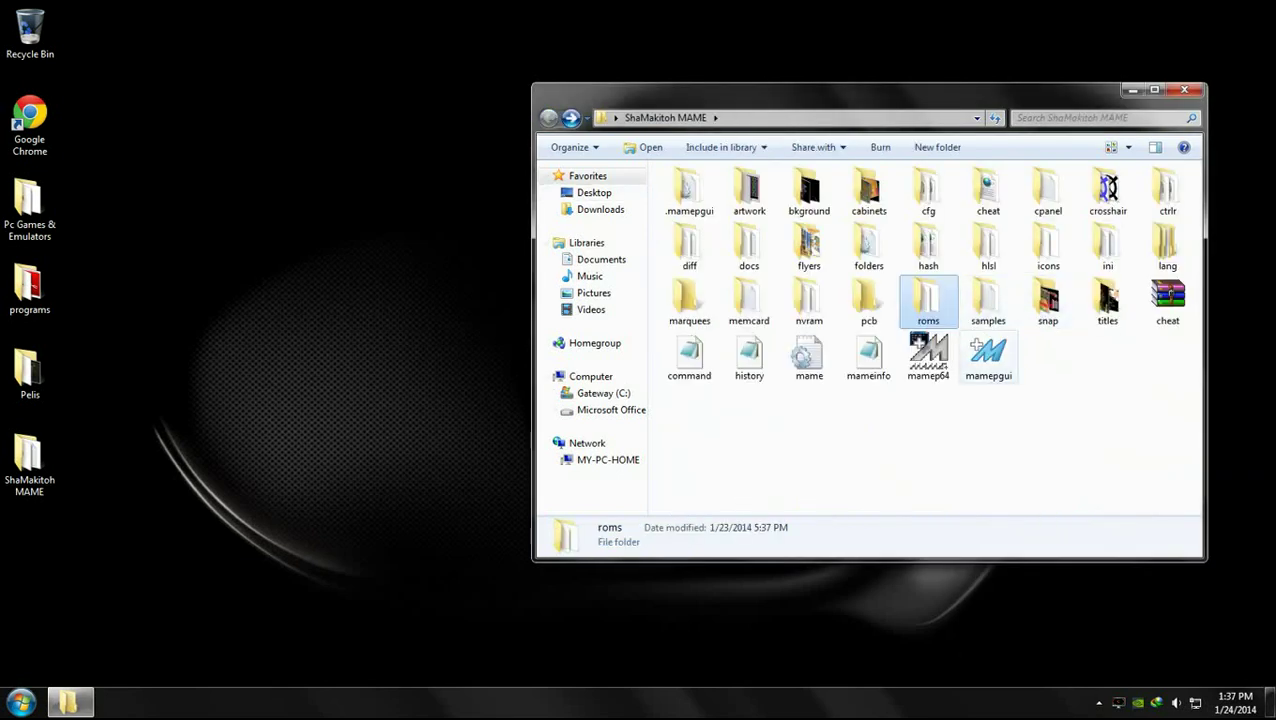
click(988, 356)
double_click(988, 355)
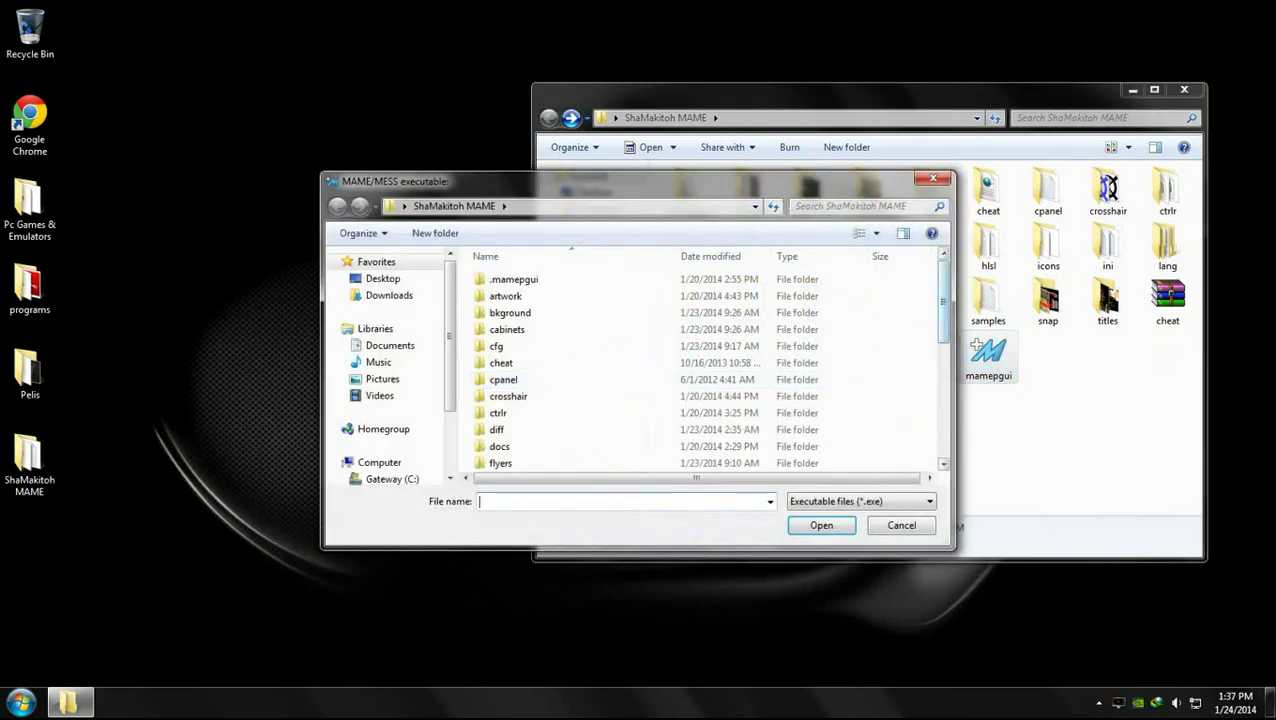
scroll(700, 380, down, 5)
click(582, 446)
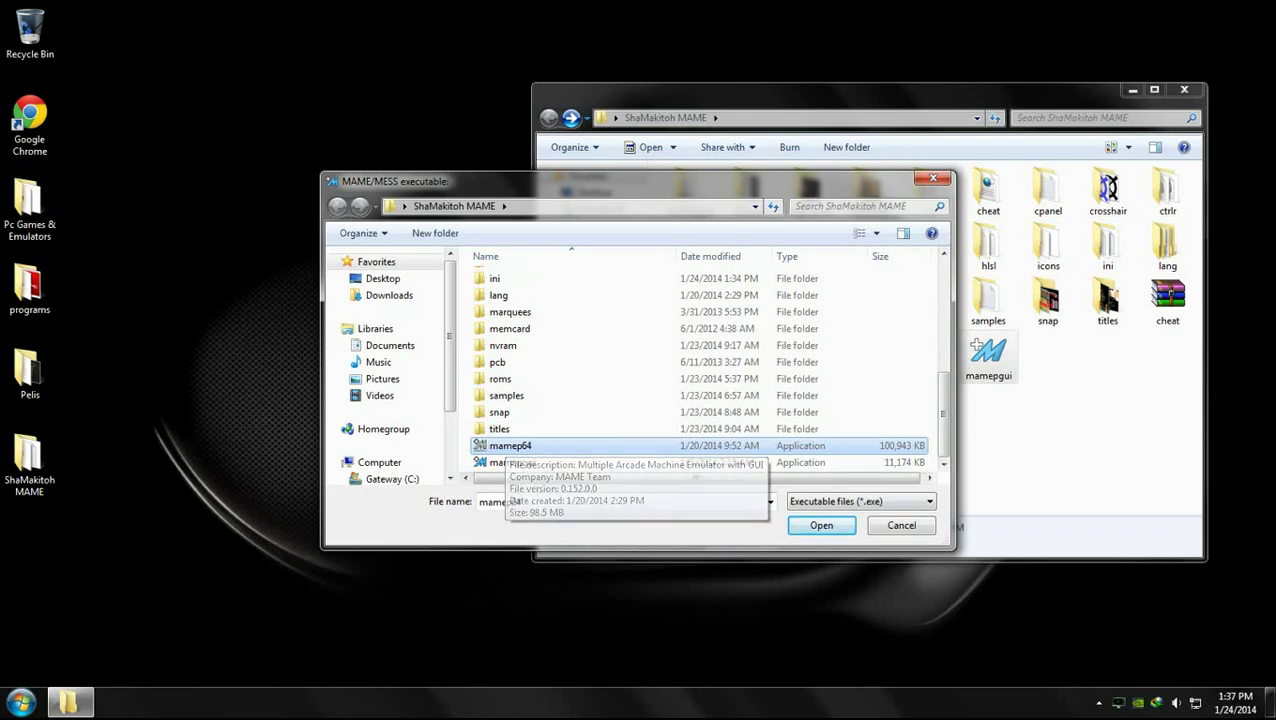
click(821, 525)
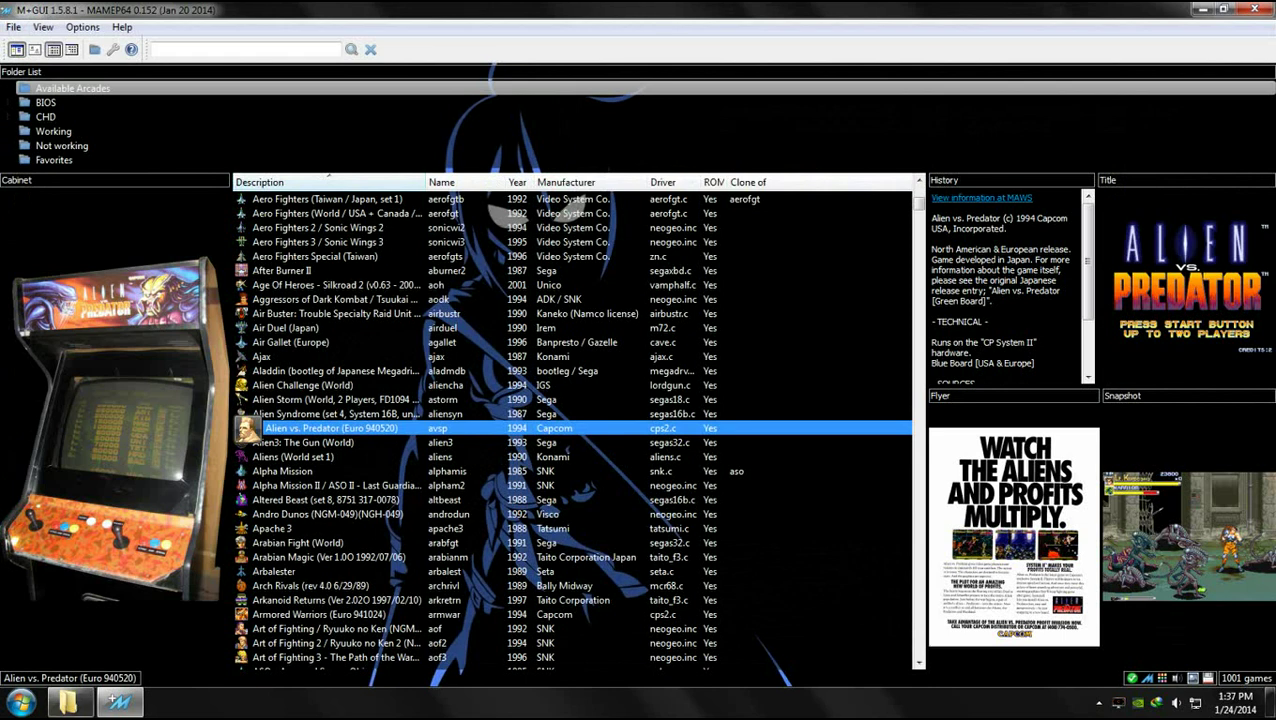
Close the ShaMakitoh MAME folder window and keep the game list open
right_click(68, 702)
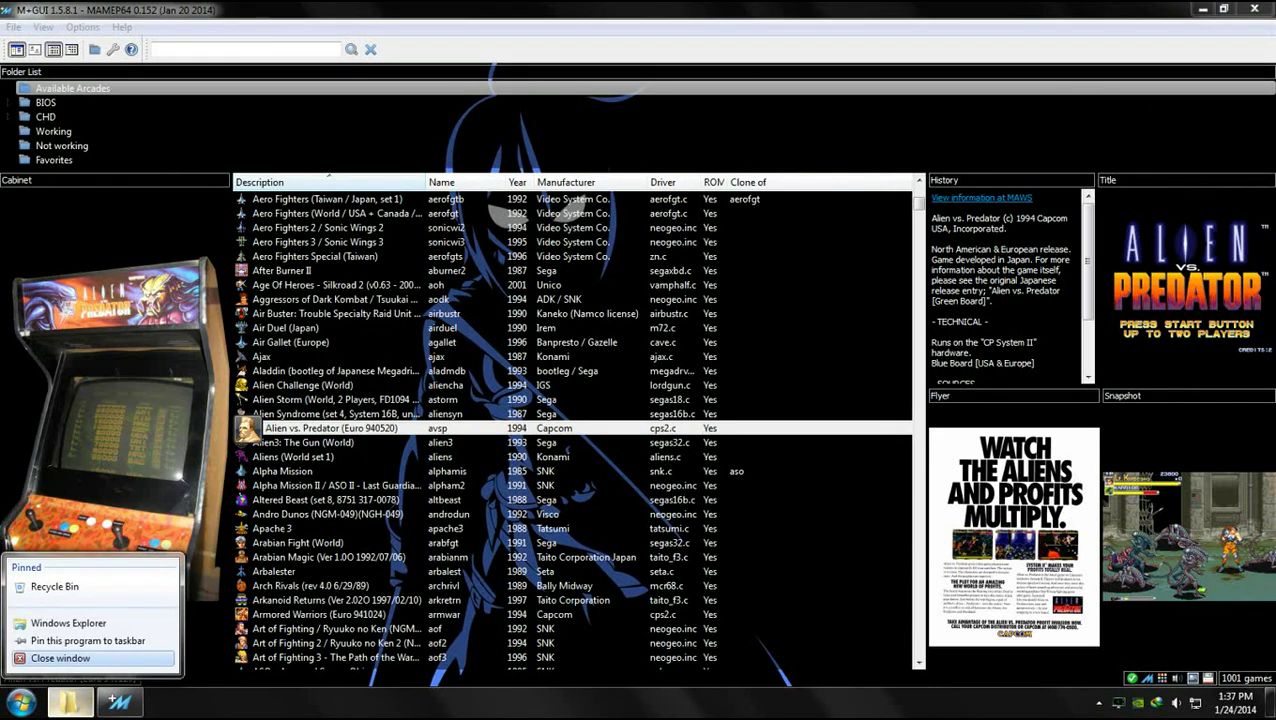
click(60, 658)
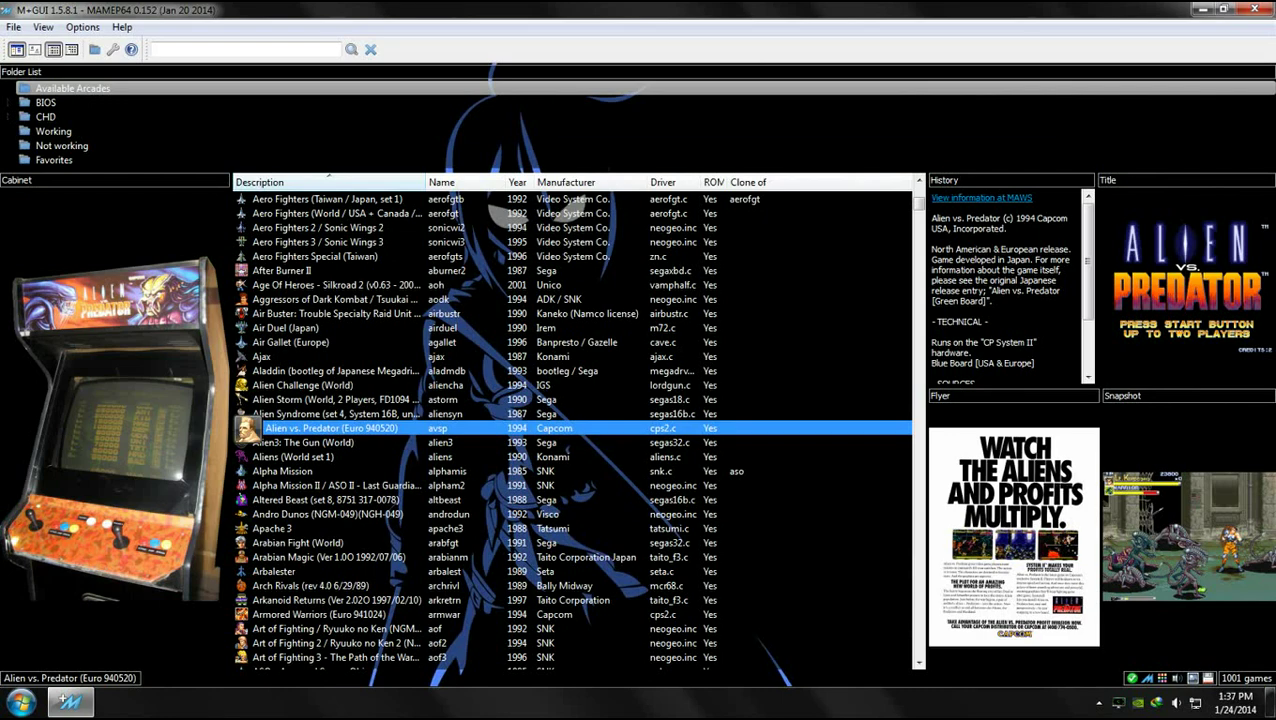
scroll(570, 430, up, 7)
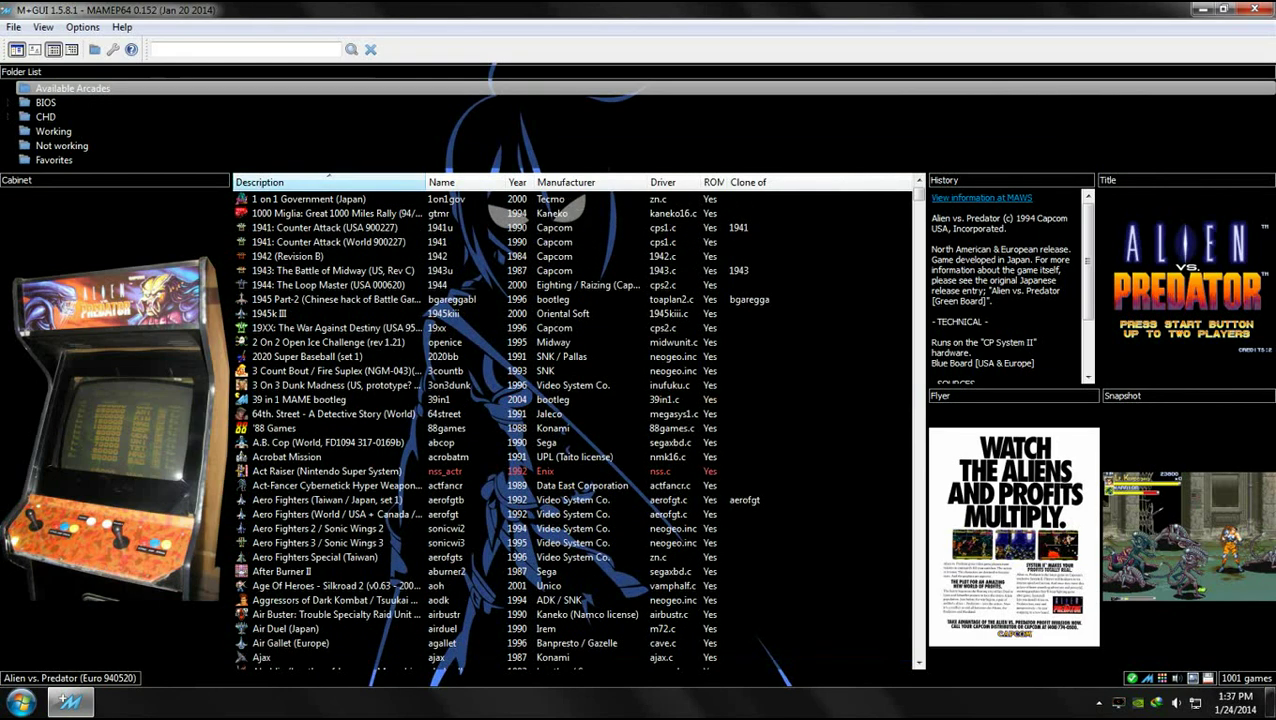
click(327, 174)
click(327, 182)
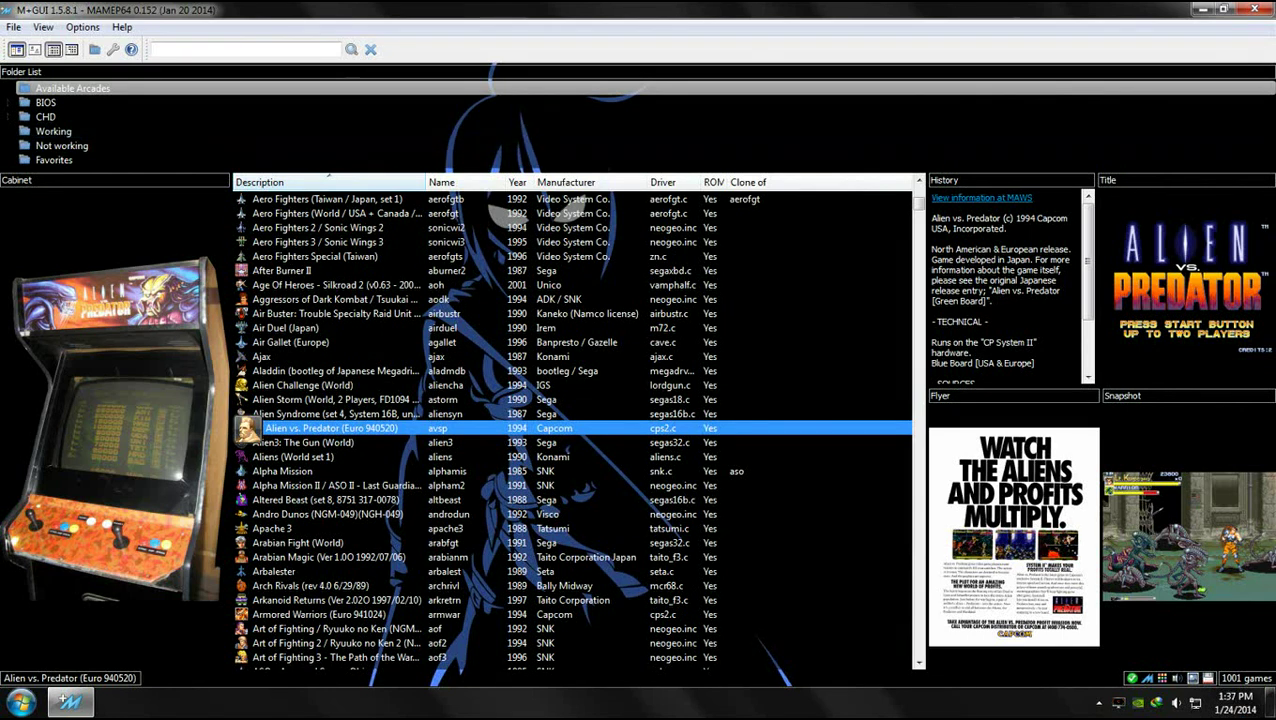
In the GUI paths of the directory options, set the Mameinfo file to mameinfo.dat from the ShaMakitoh MAME folder
click(82, 27)
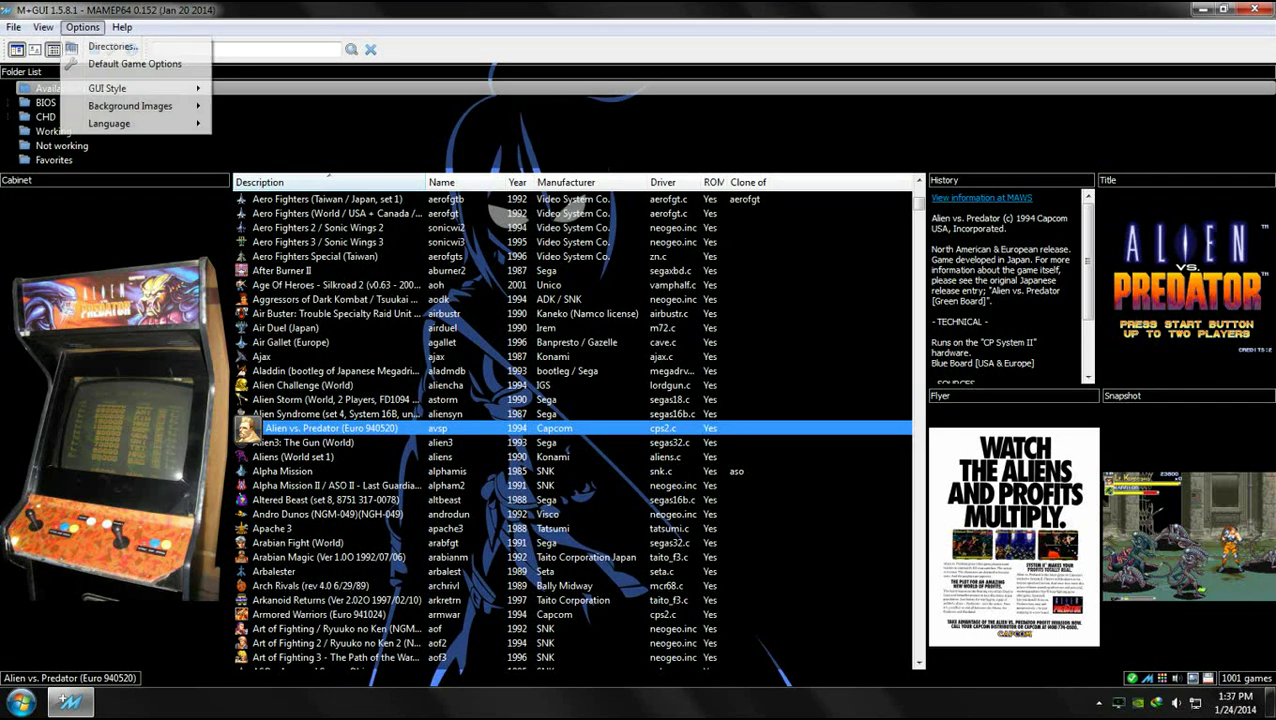
click(113, 46)
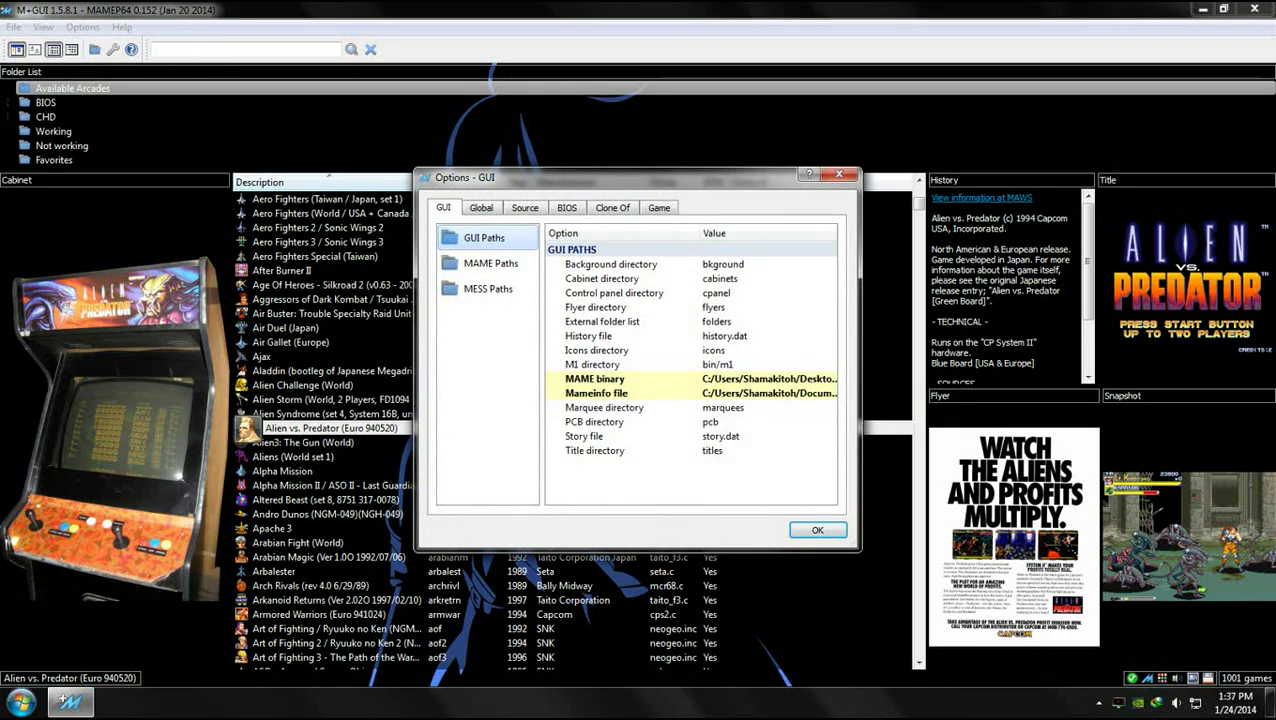
click(740, 379)
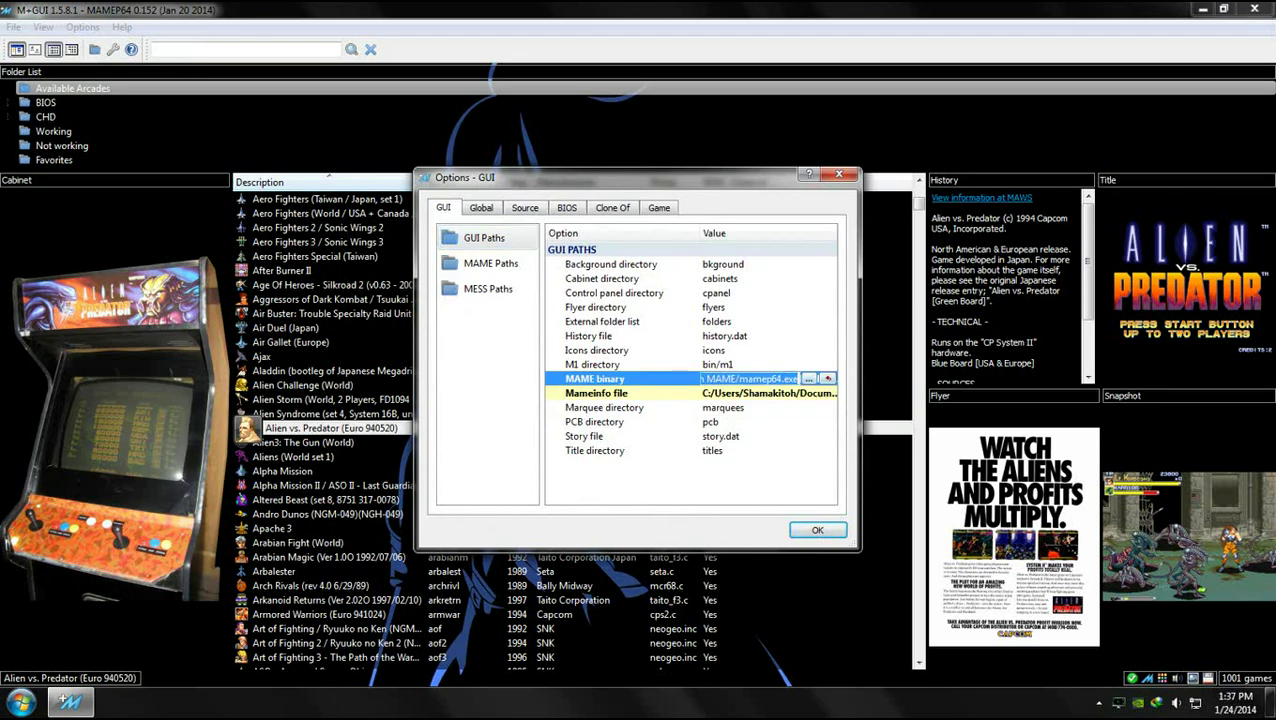
click(740, 393)
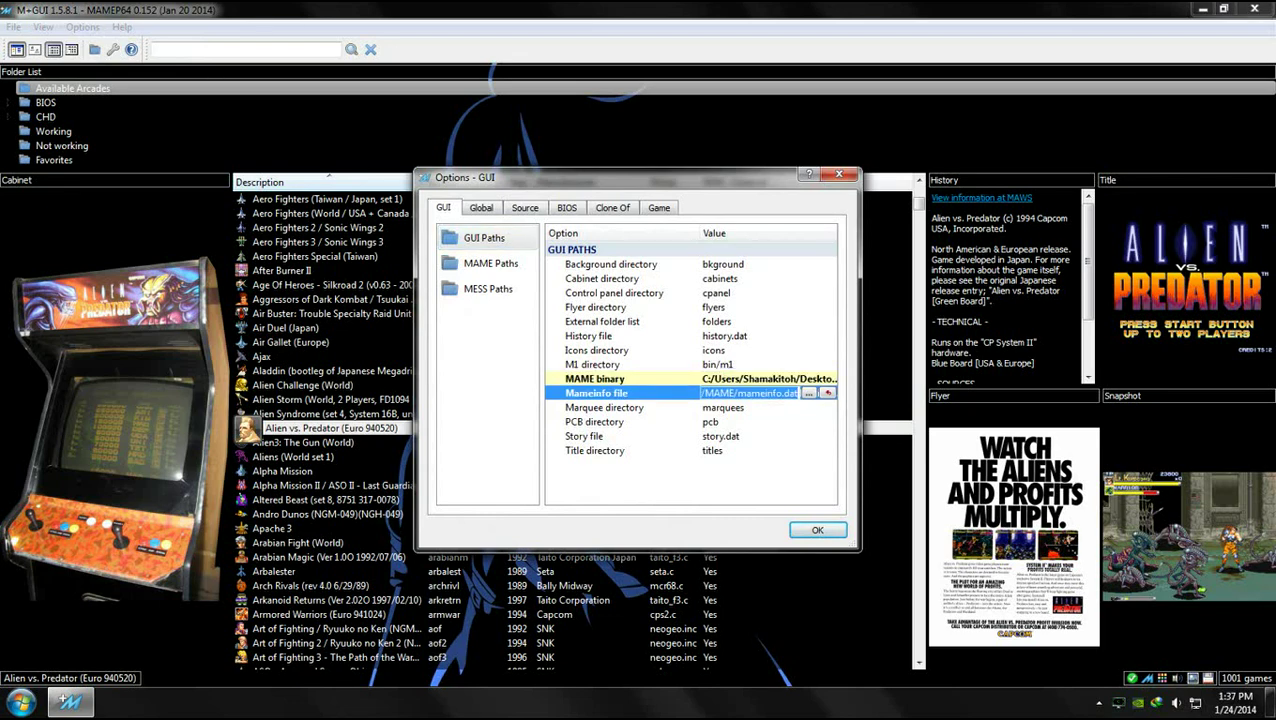
click(809, 393)
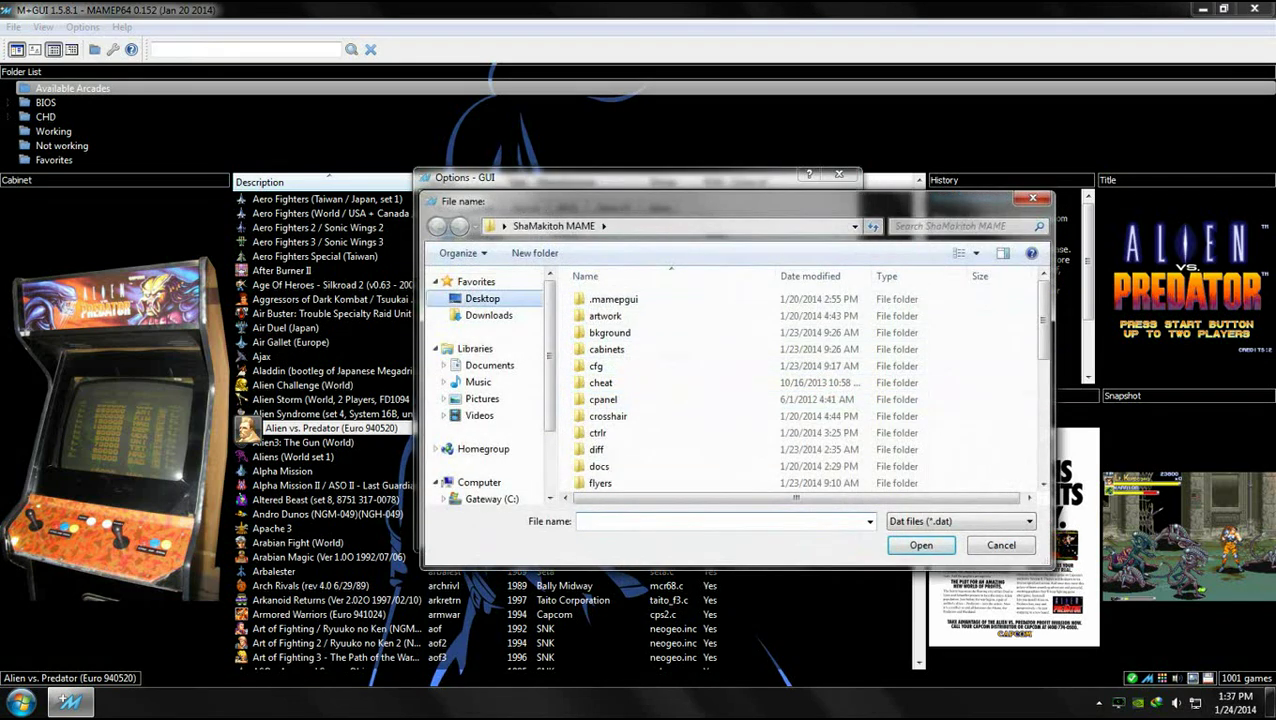
click(482, 298)
double_click(650, 466)
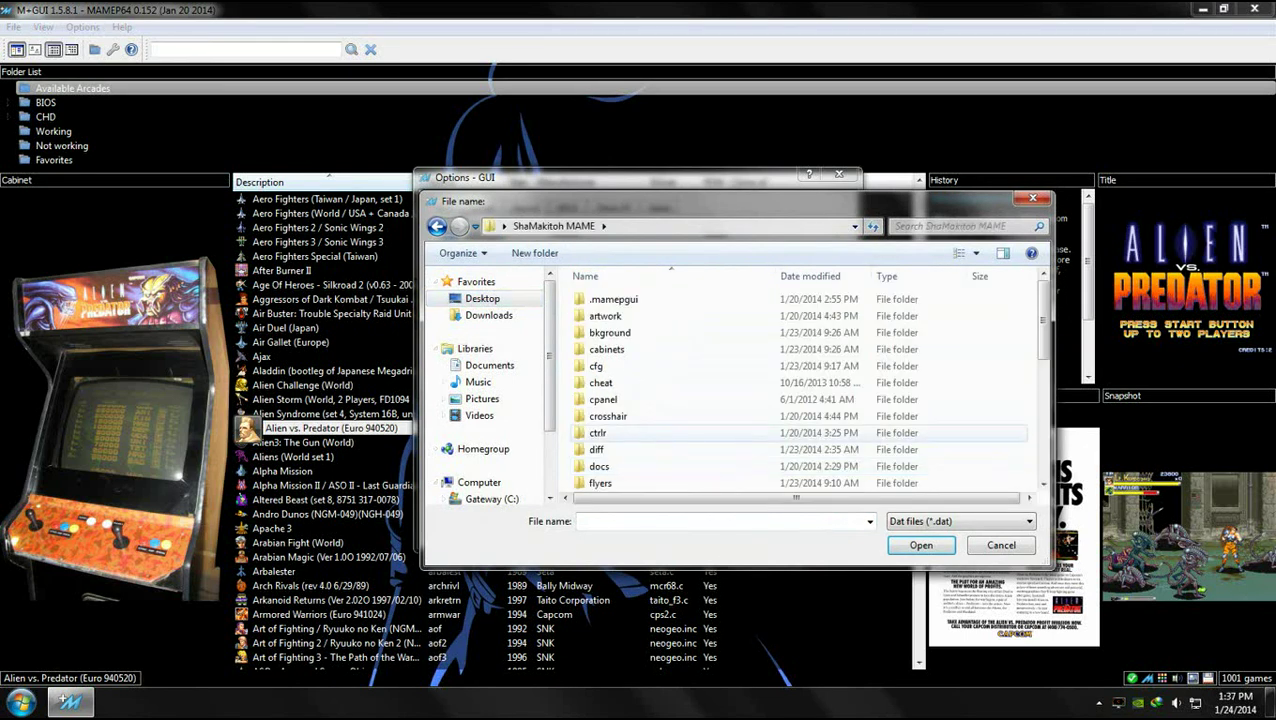
scroll(800, 390, down, 5)
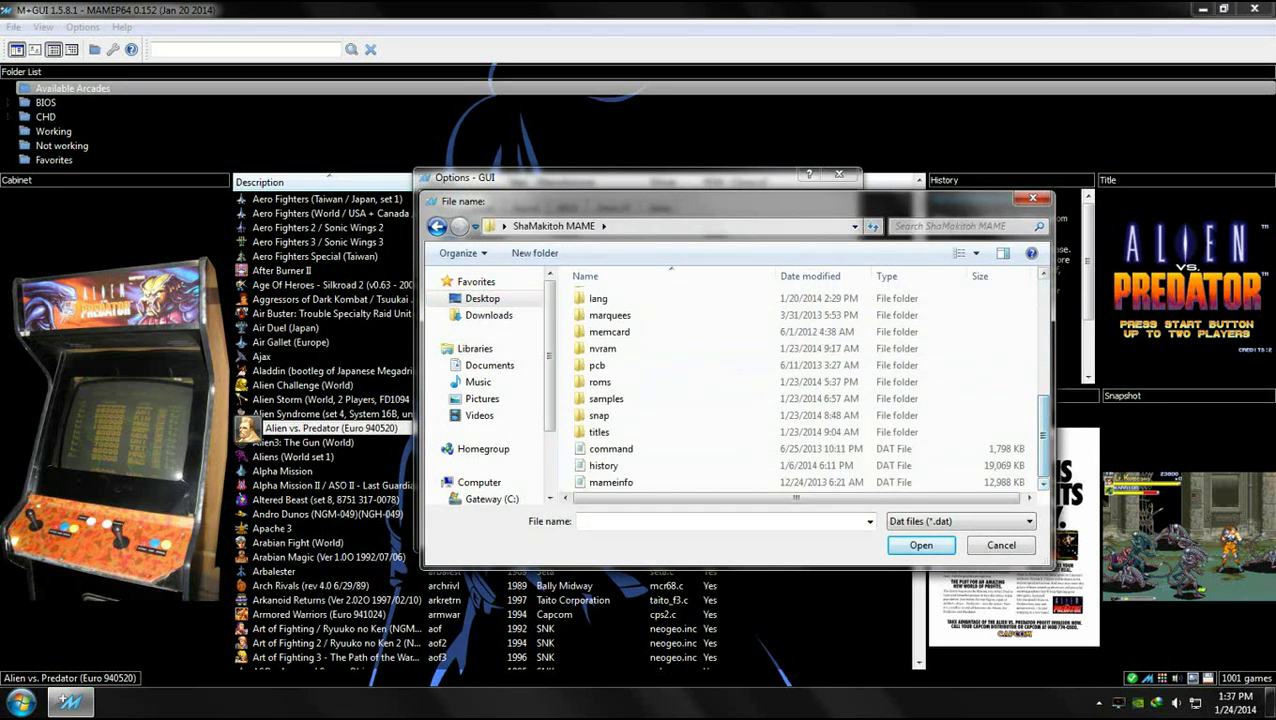
click(640, 482)
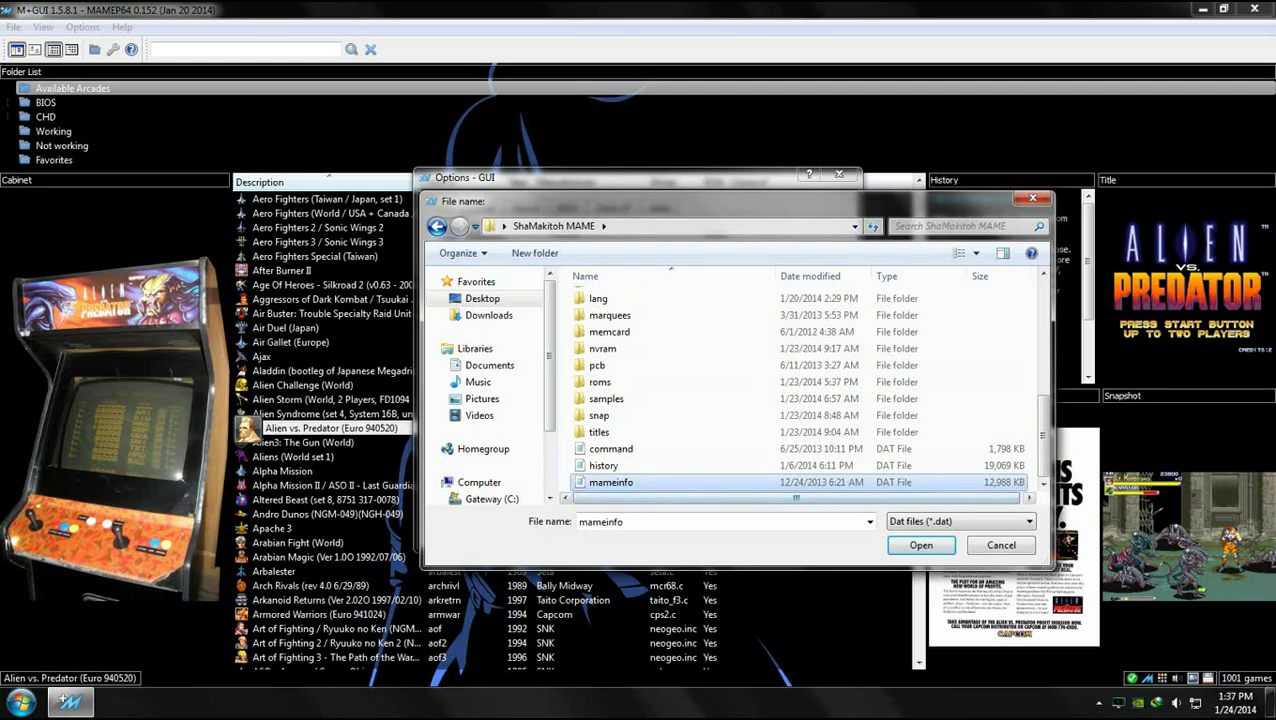
key(Return)
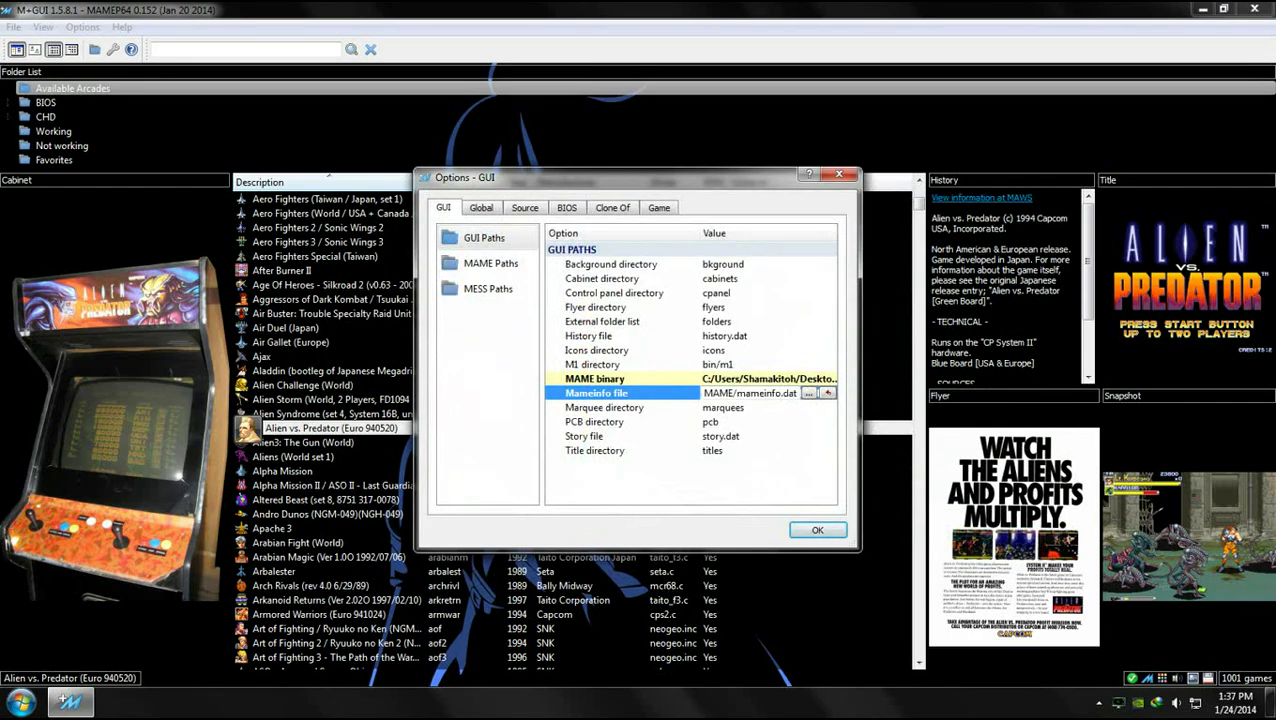
key(Return)
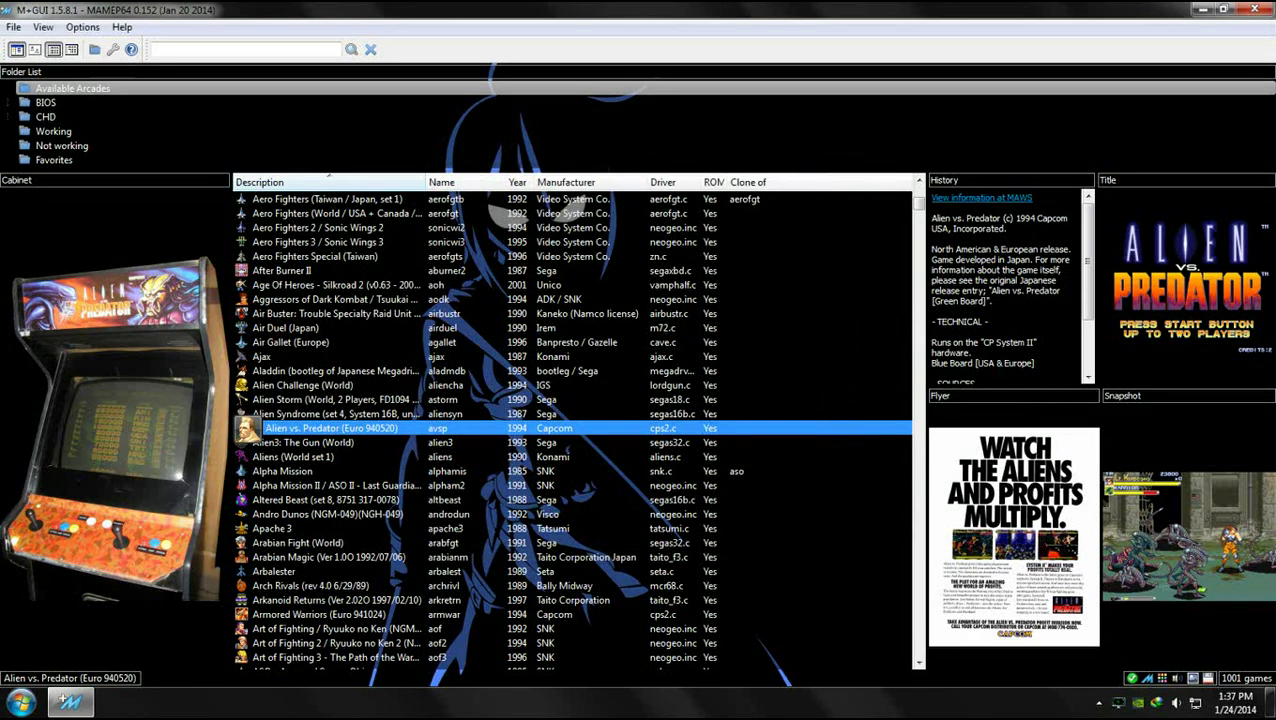
Review the MAME binary and Mameinfo file entries in the GUI paths, then close the options
key(alt+o)
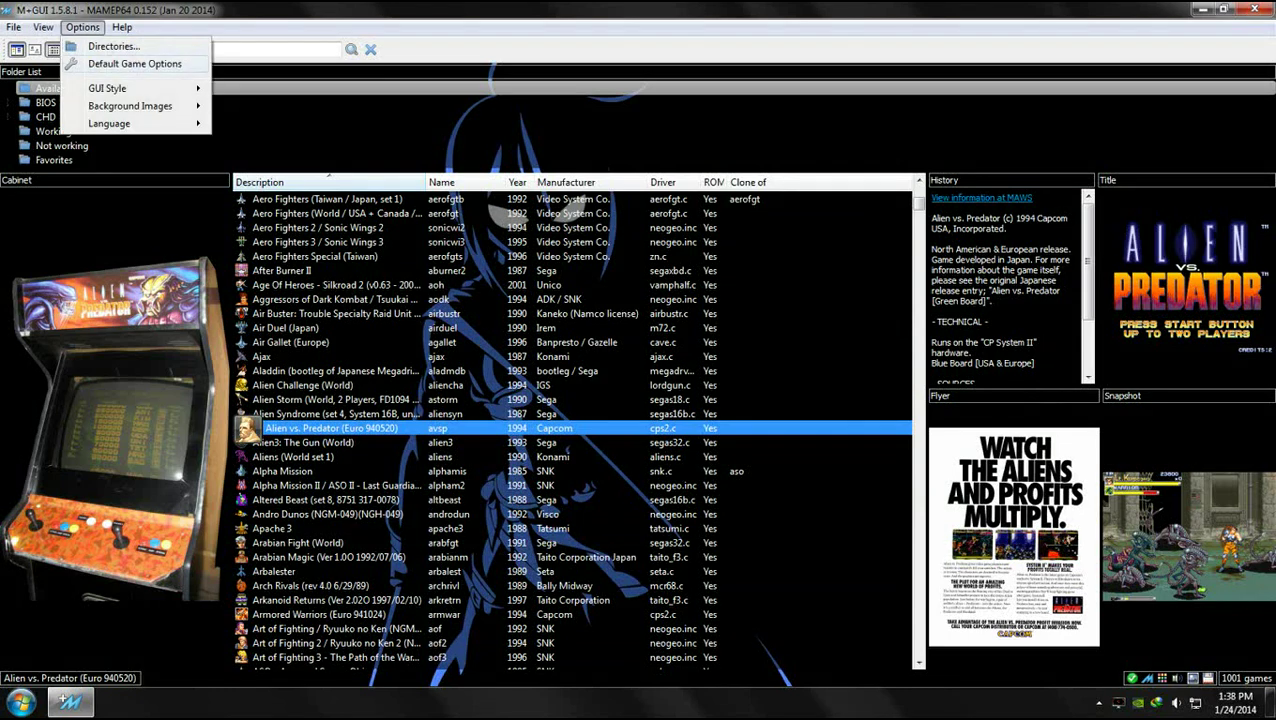
key(Down)
key(Return)
click(443, 208)
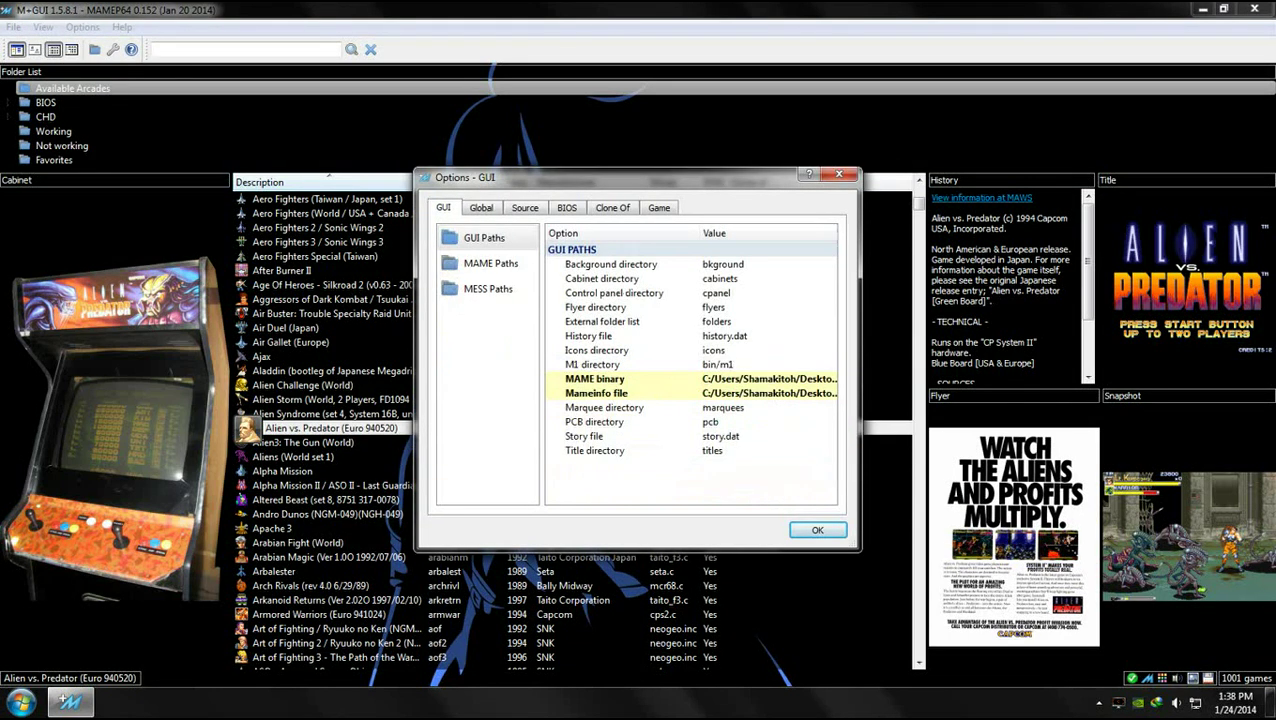
click(839, 175)
Open the default game options and check the Mameinfo file entry in the GUI paths
click(83, 28)
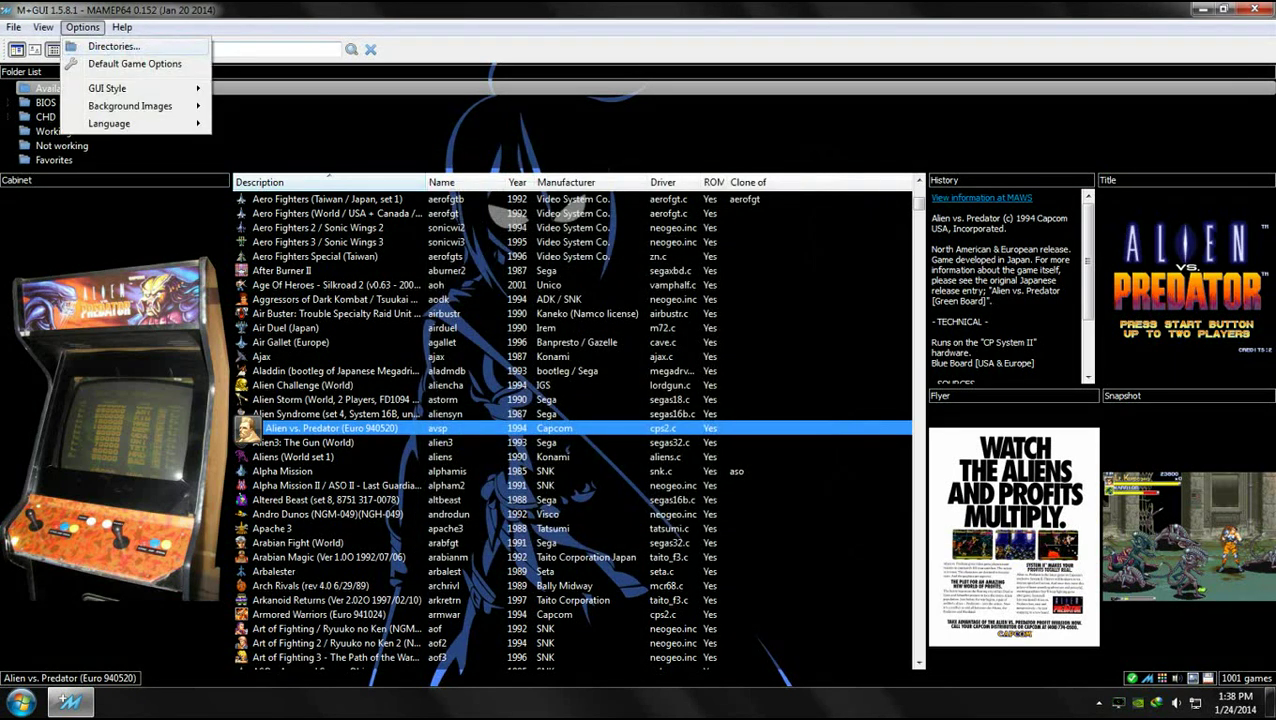
click(133, 64)
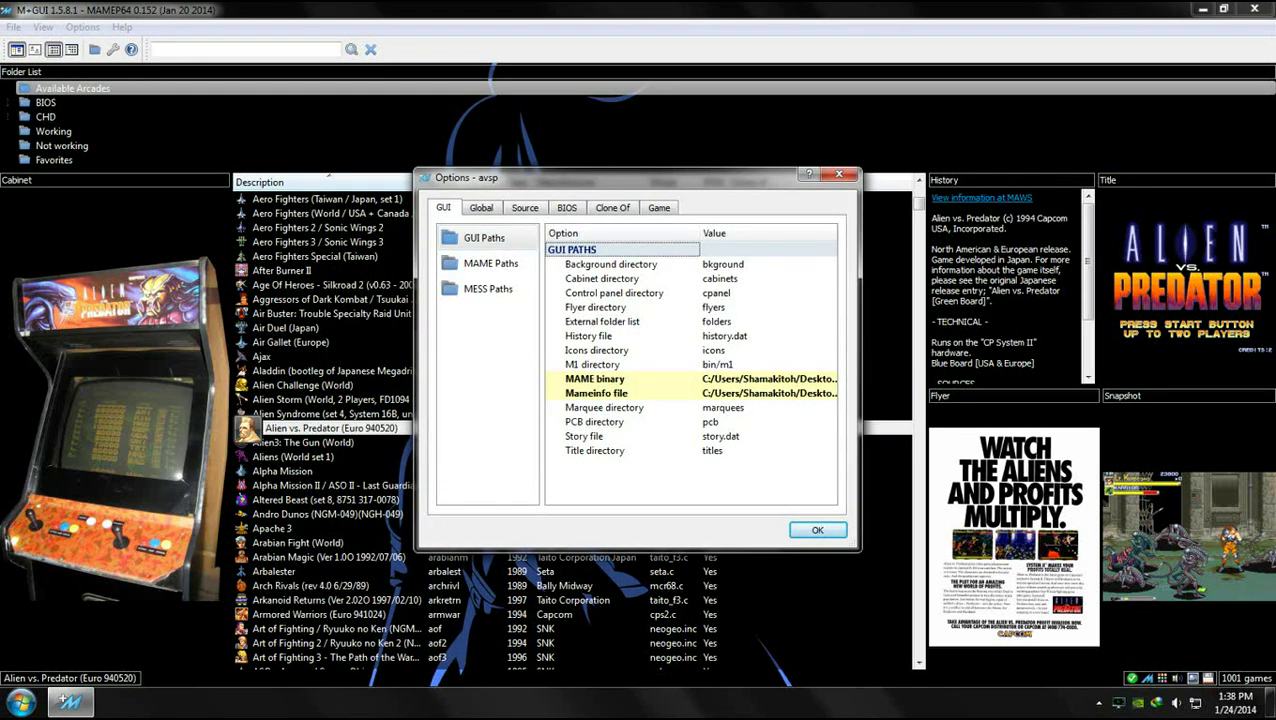
click(768, 393)
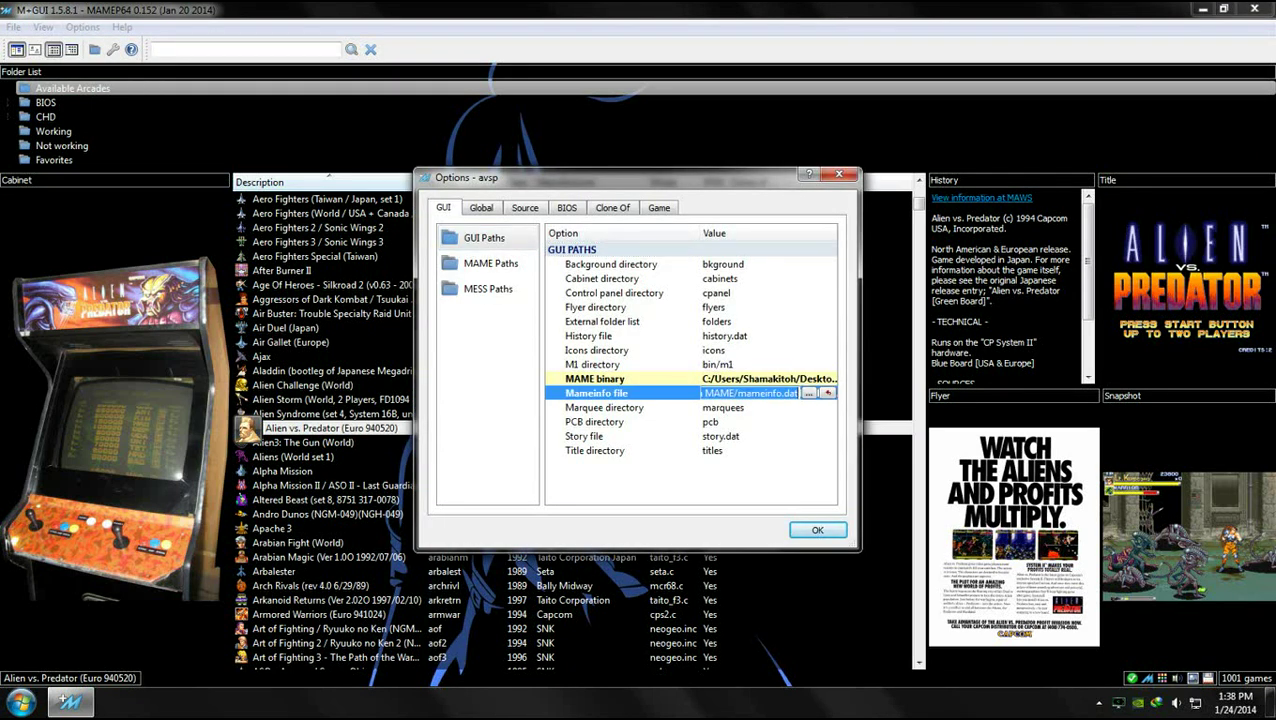
click(768, 393)
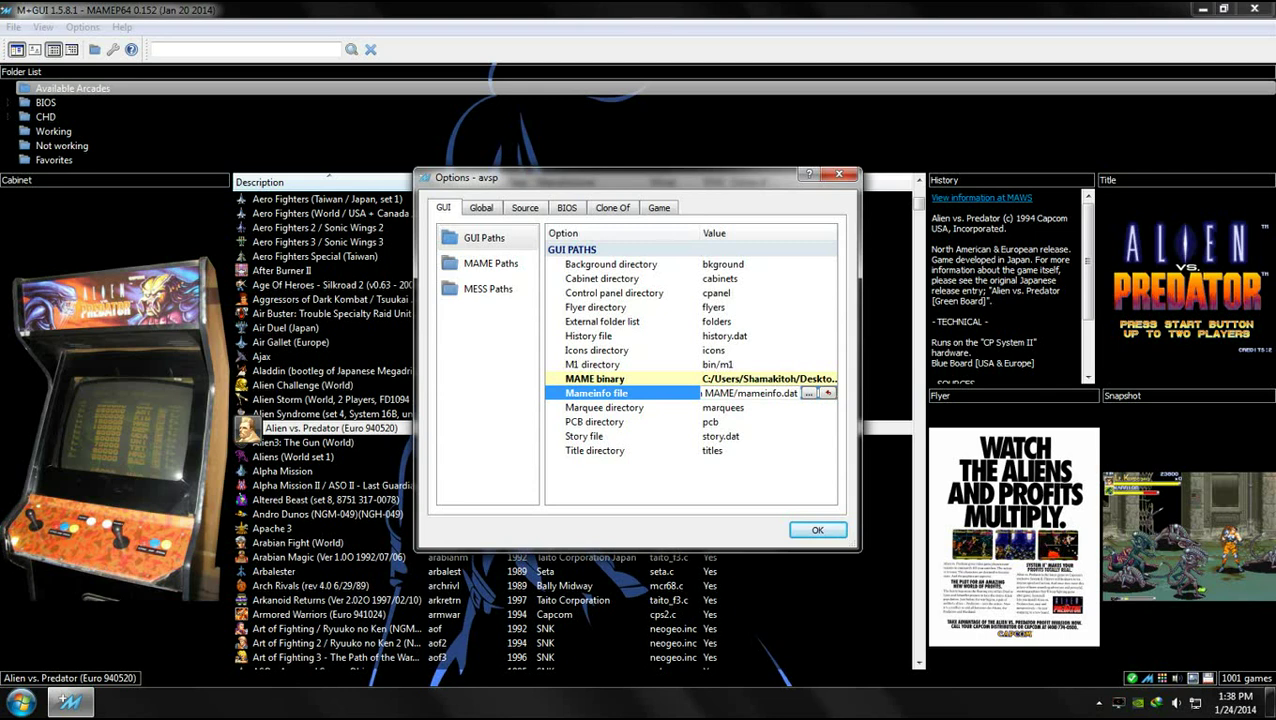
Delete both existing folder entries from the ROMsets directory in the MAME paths
click(490, 263)
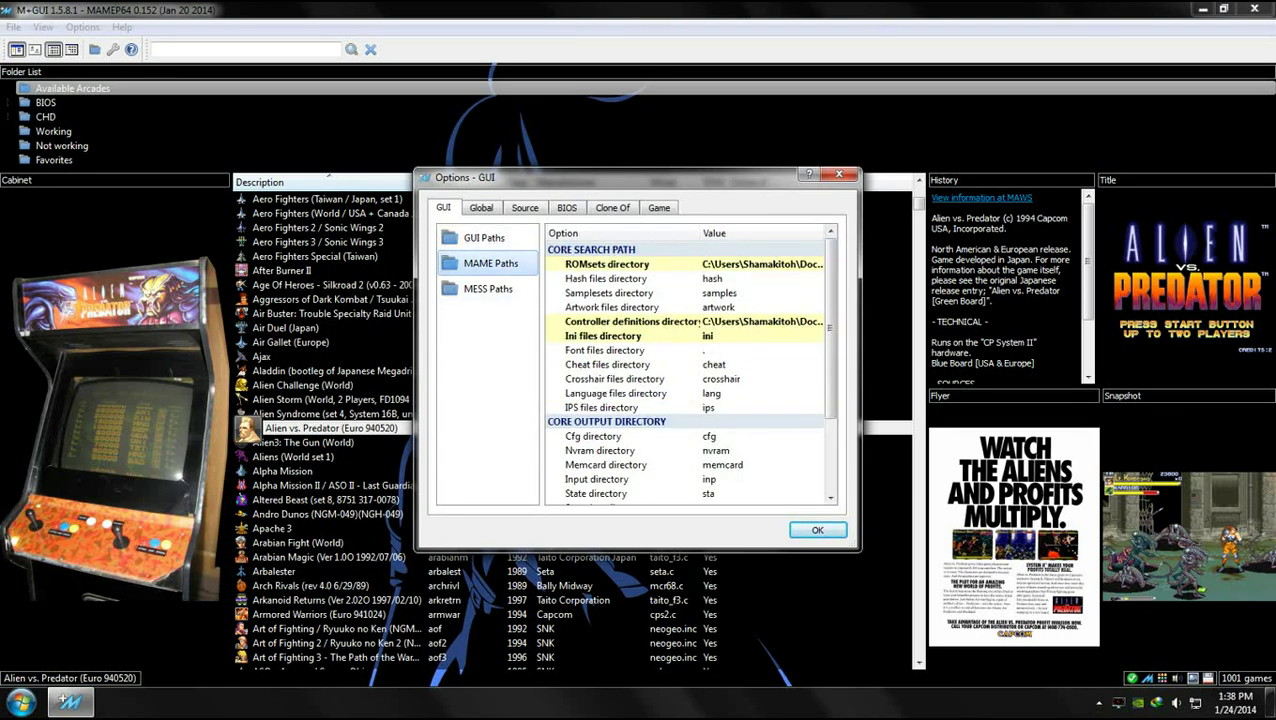
click(762, 264)
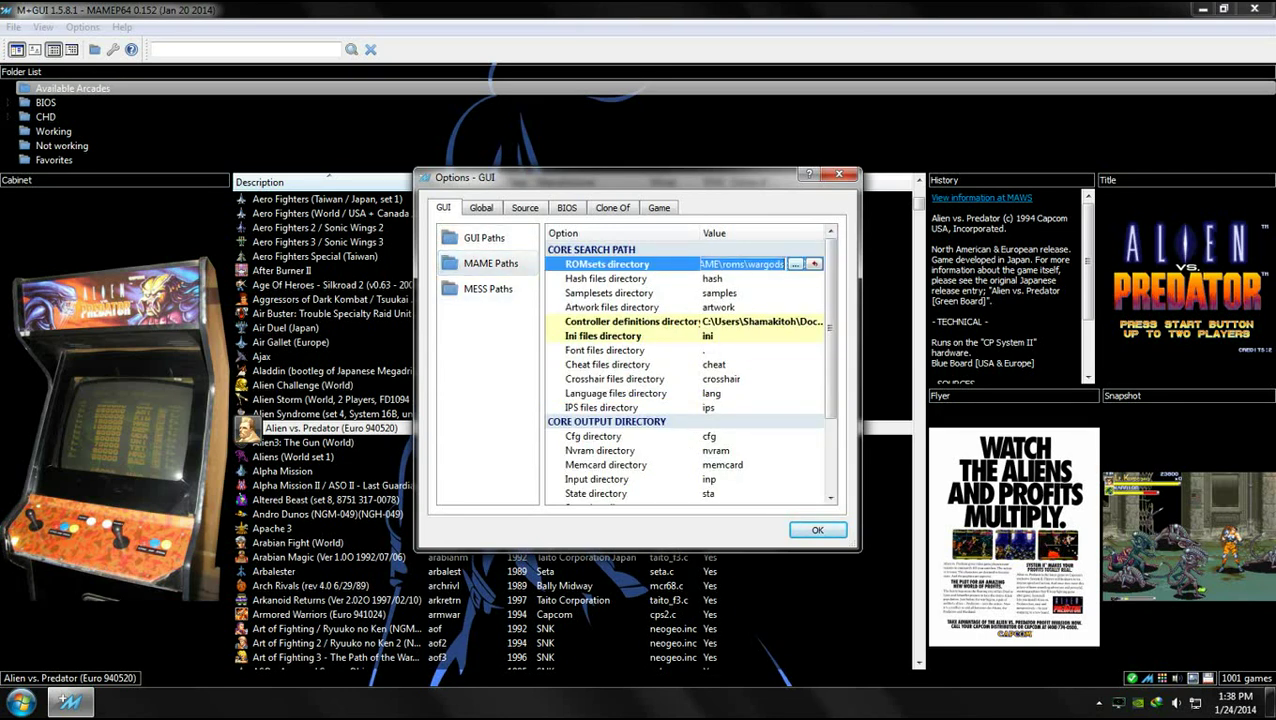
click(795, 264)
click(606, 300)
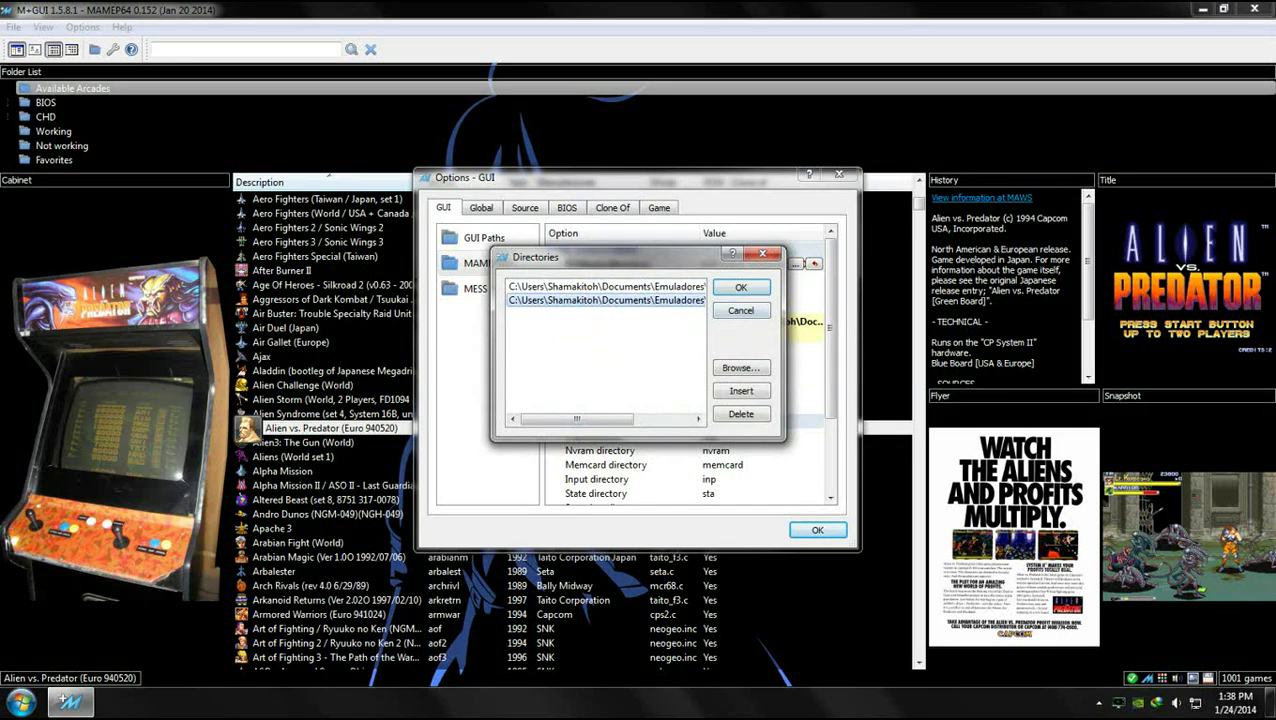
click(741, 413)
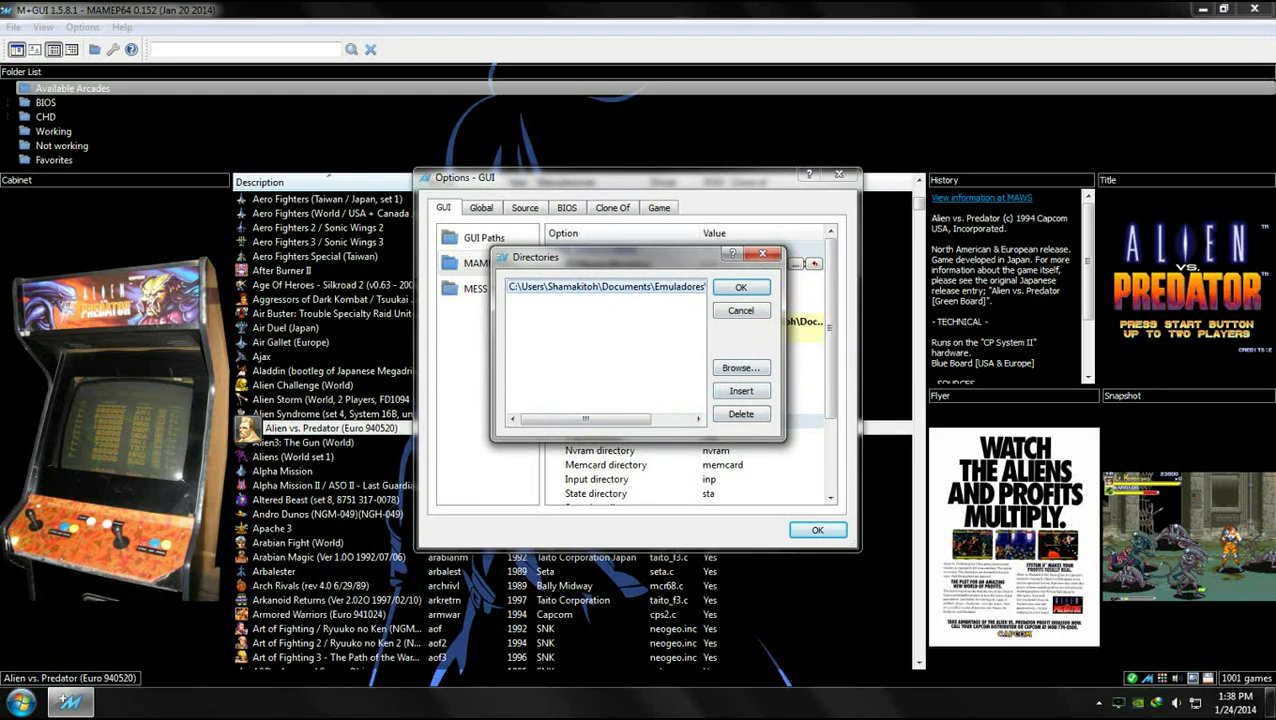
click(741, 413)
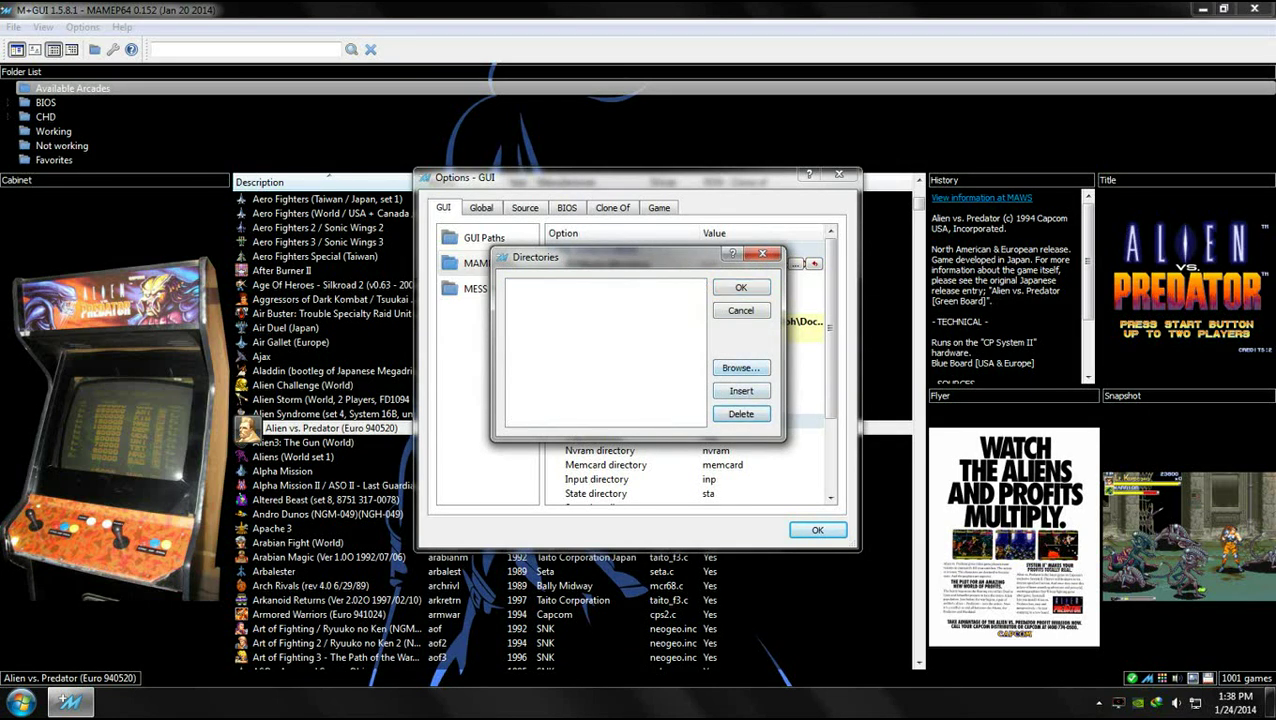
Set the ROMsets directory to the roms folder inside the ShaMakitoh MAME folder
click(741, 367)
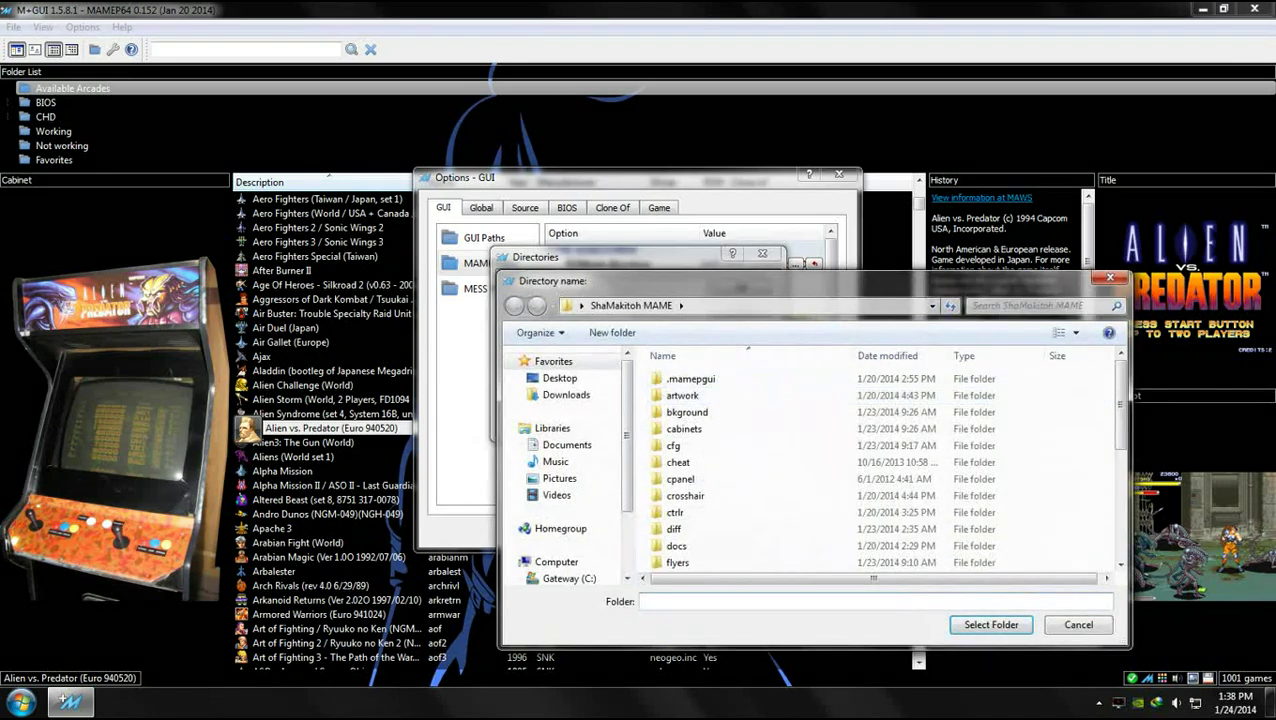
double_click(700, 548)
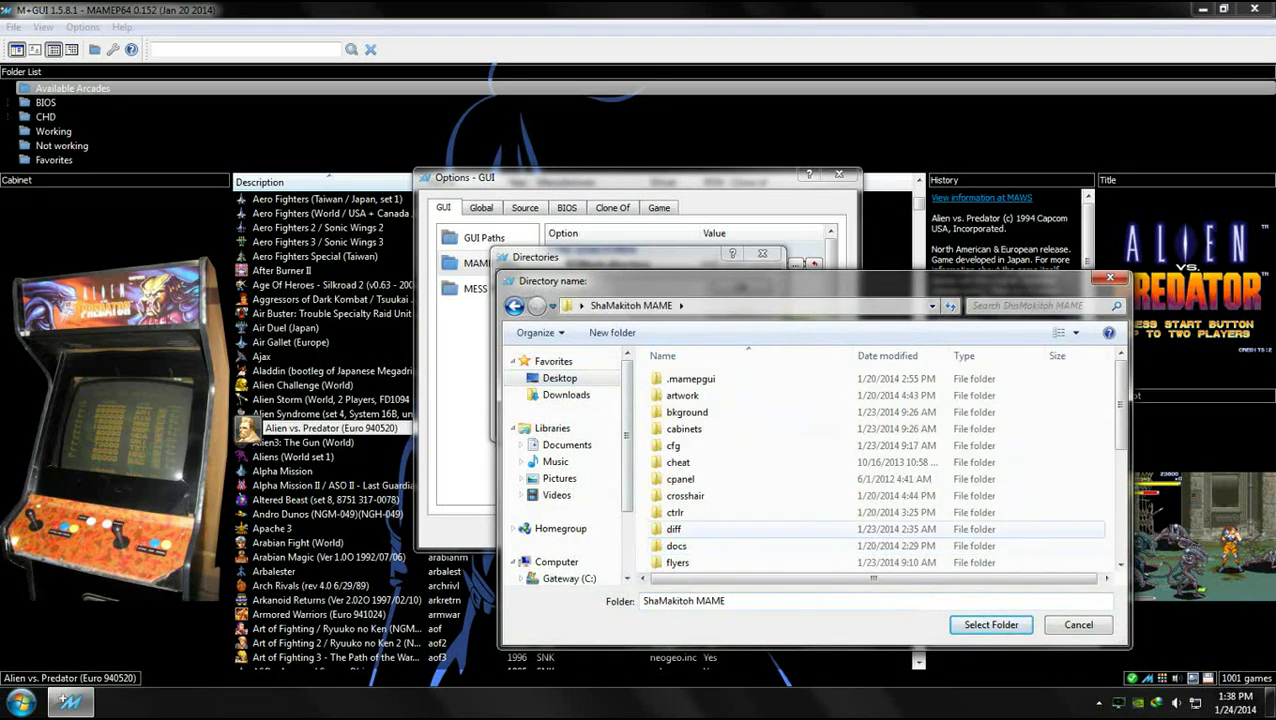
scroll(880, 470, down, 5)
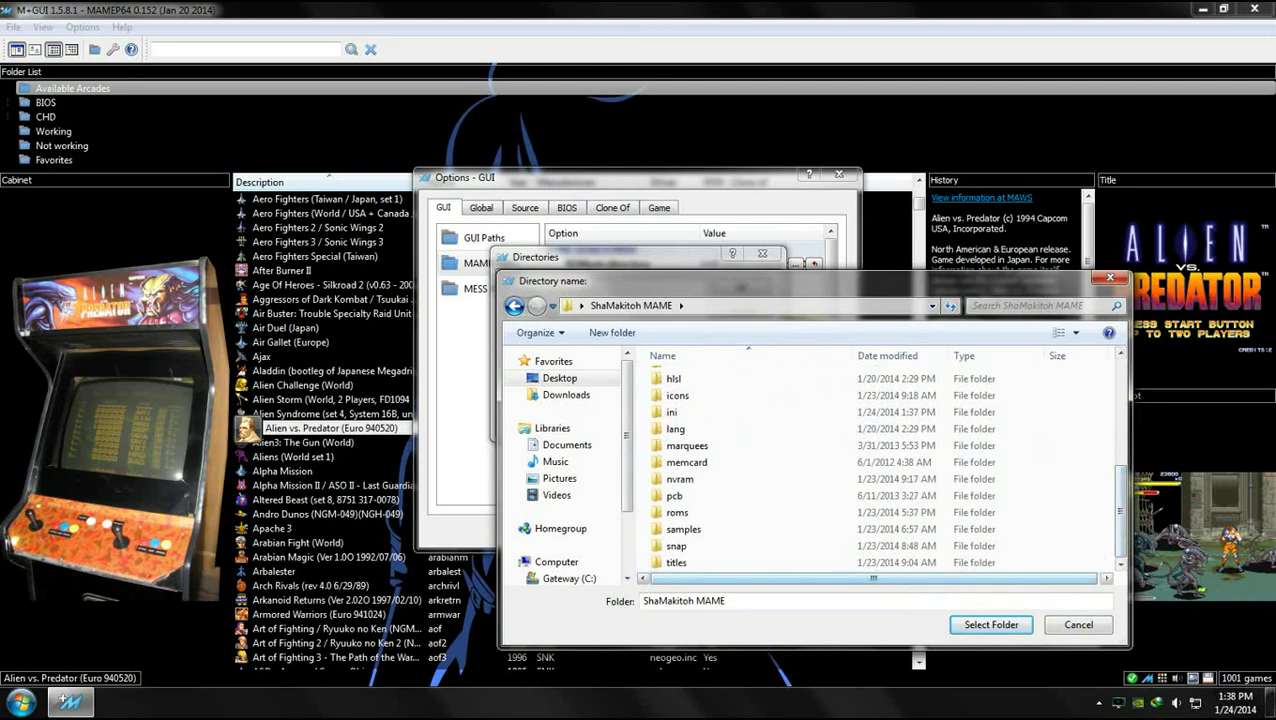
double_click(677, 512)
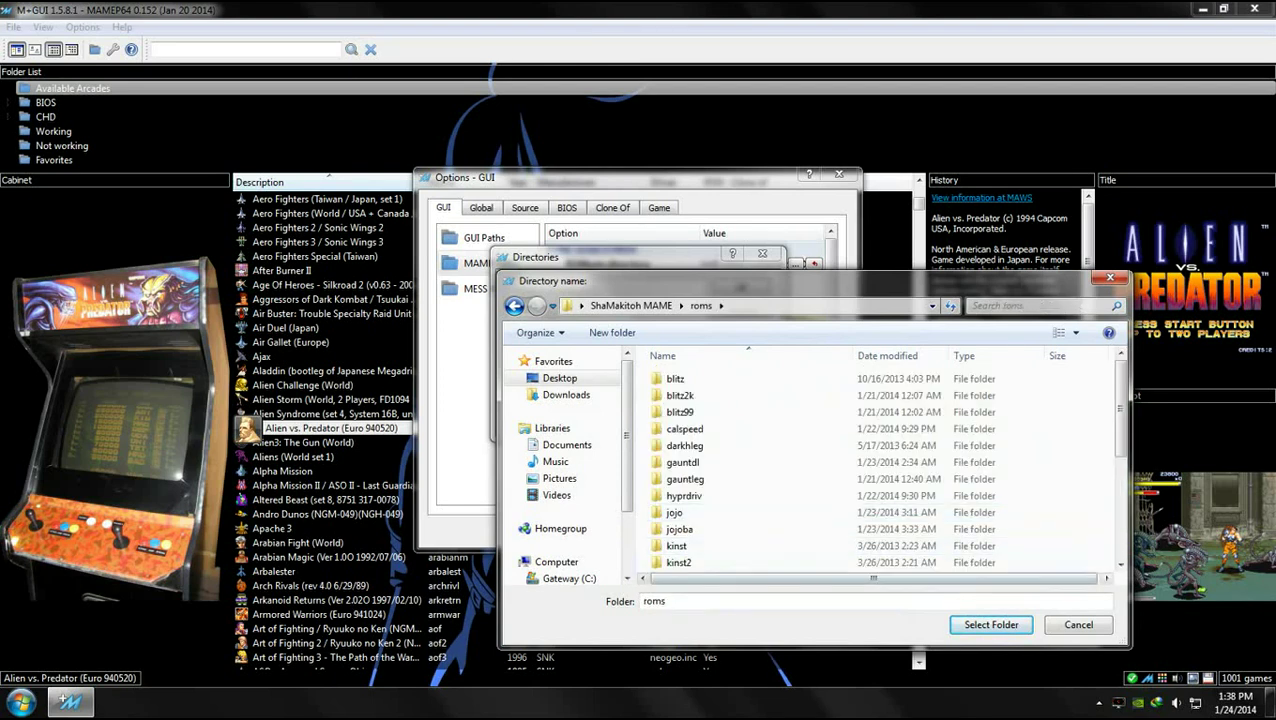
click(990, 625)
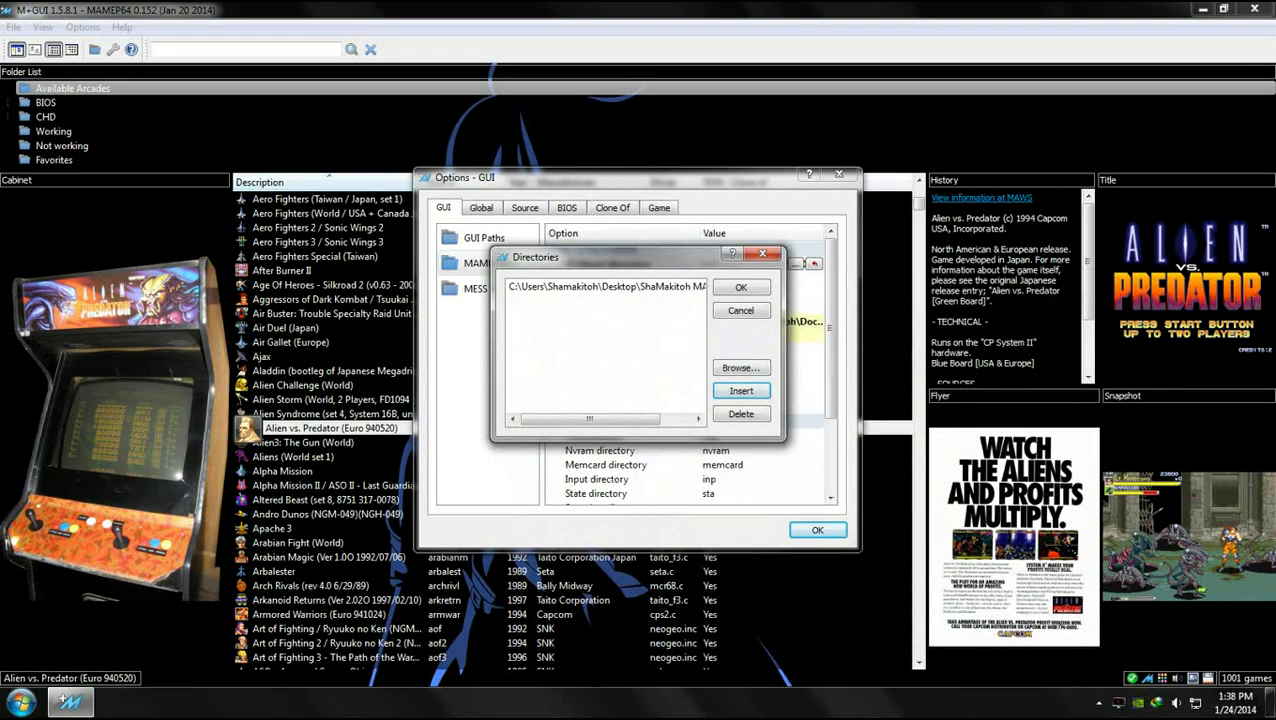
key(Return)
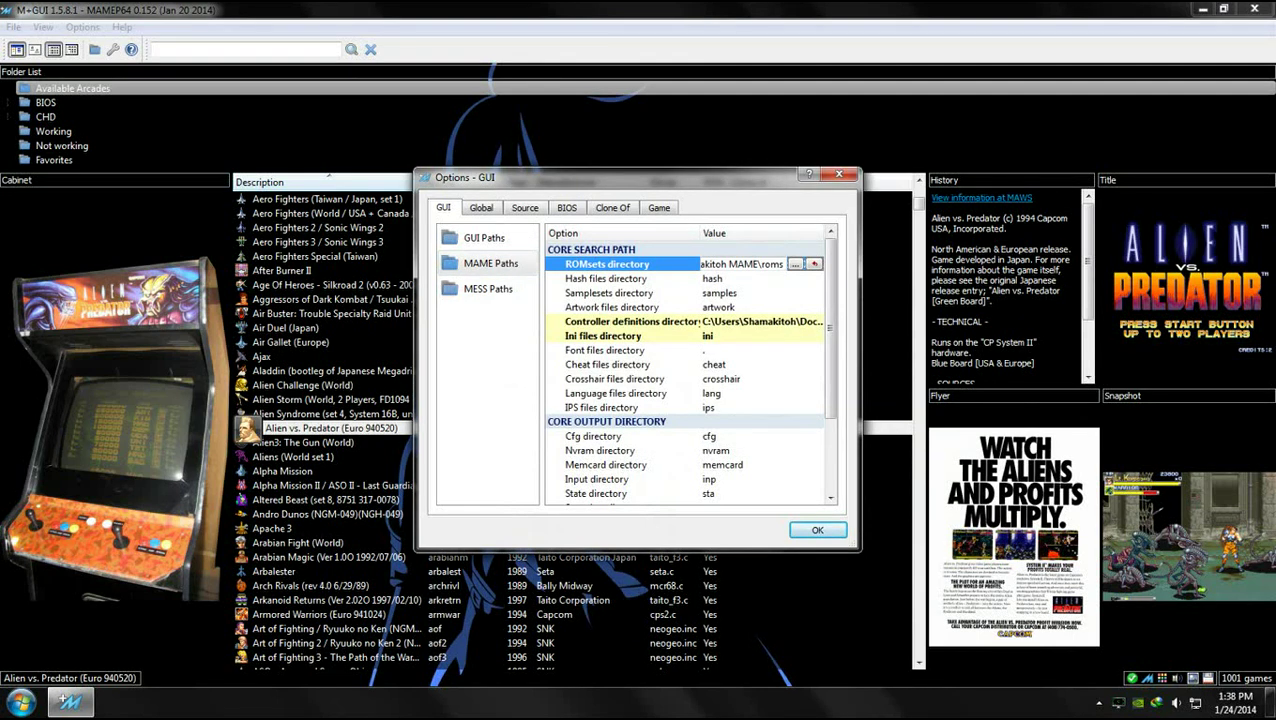
Reset the ROMsets directory to its default, then insert the roms folder from ShaMakitoh MAME into its directory list
click(490, 263)
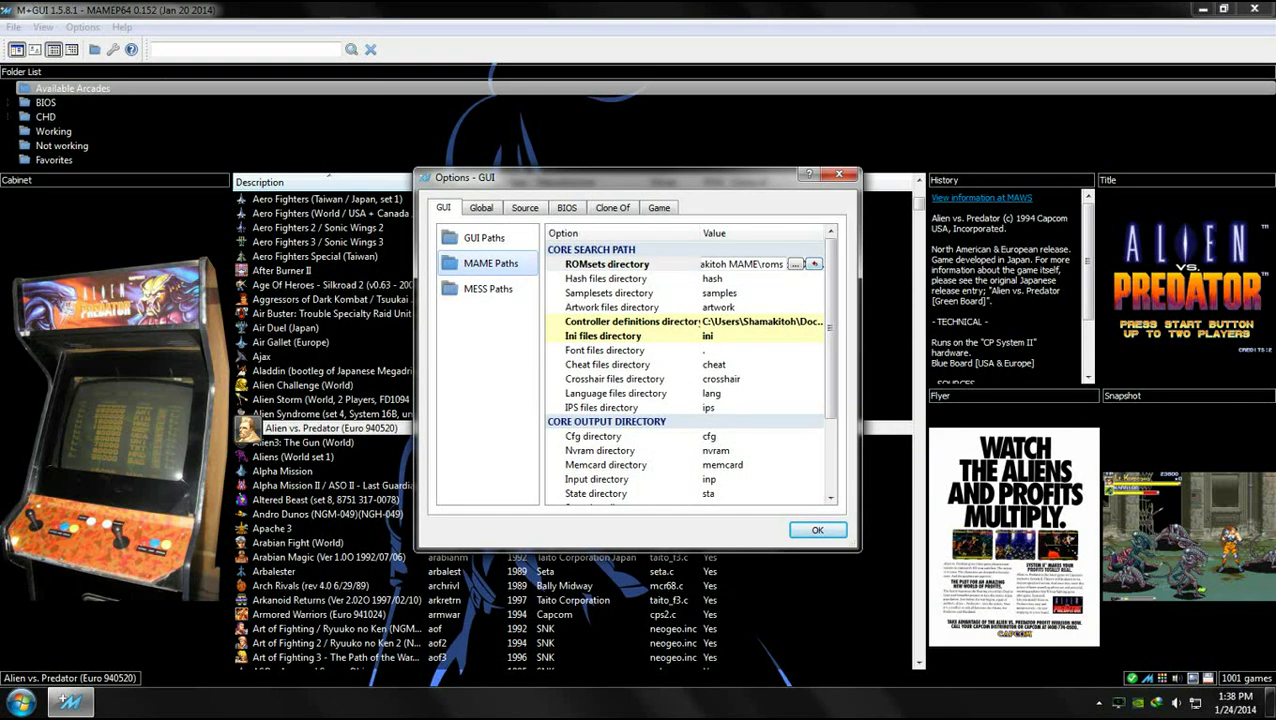
click(815, 264)
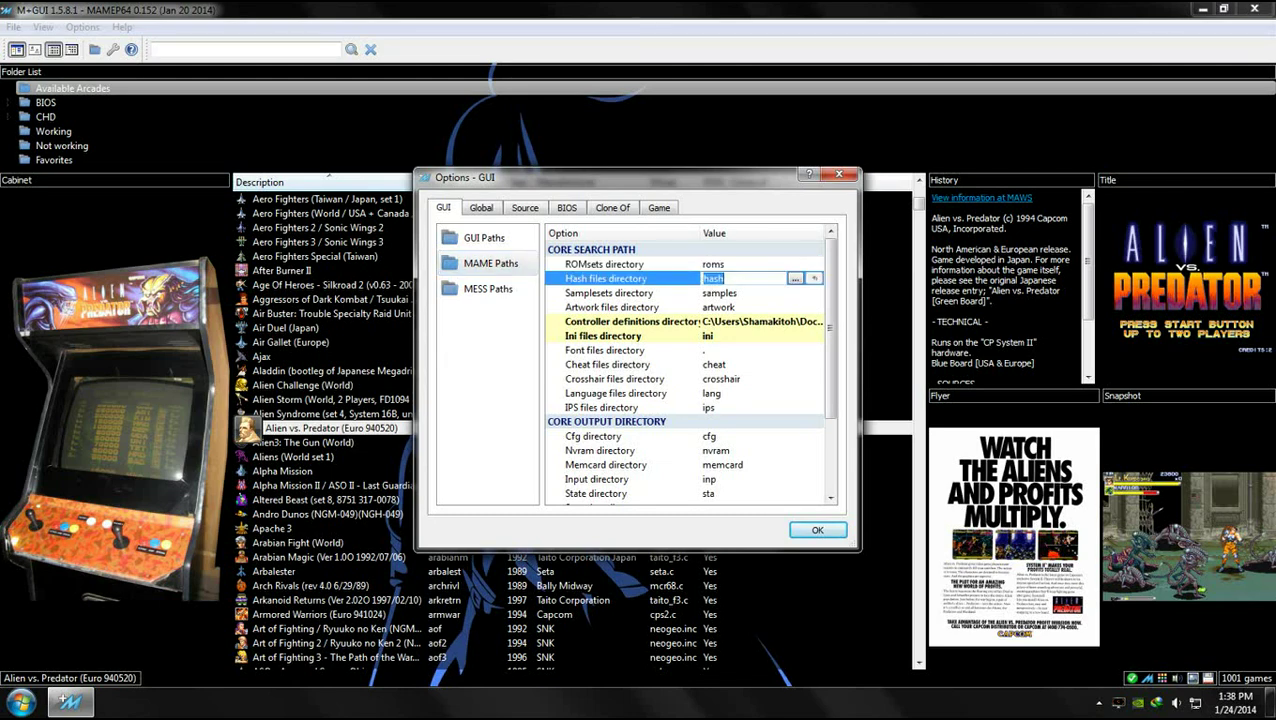
click(727, 264)
click(794, 263)
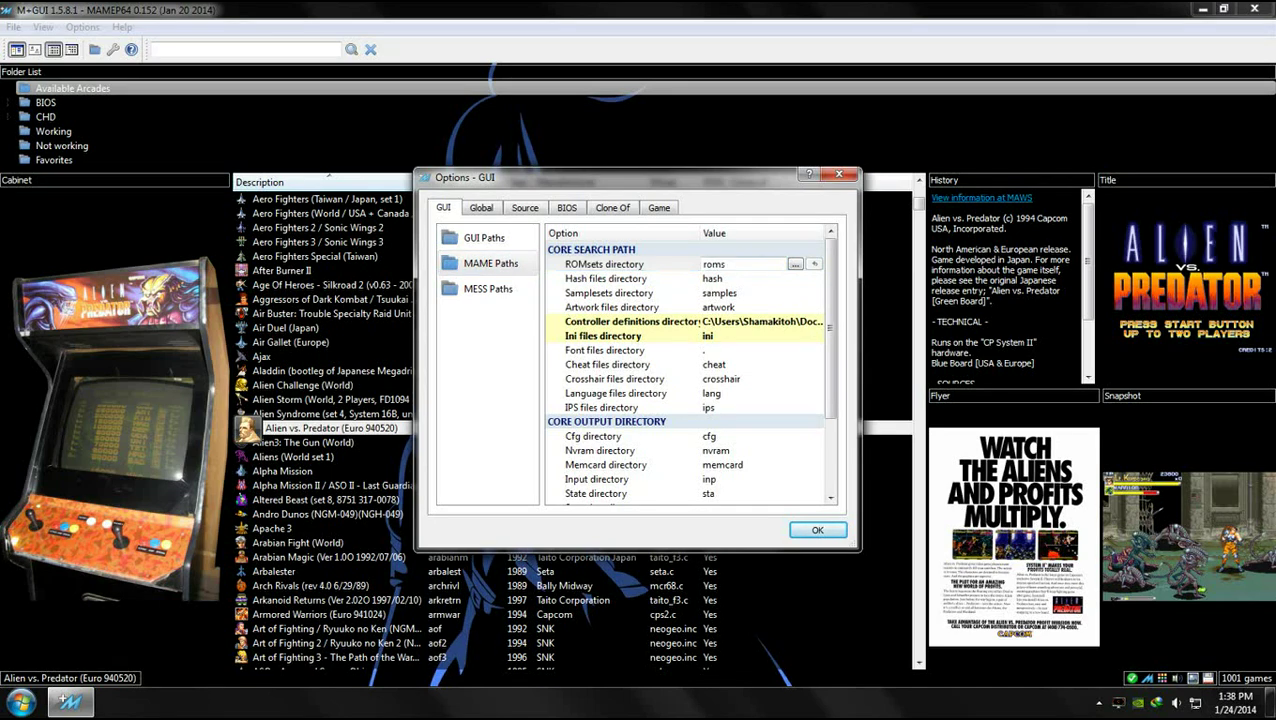
click(741, 390)
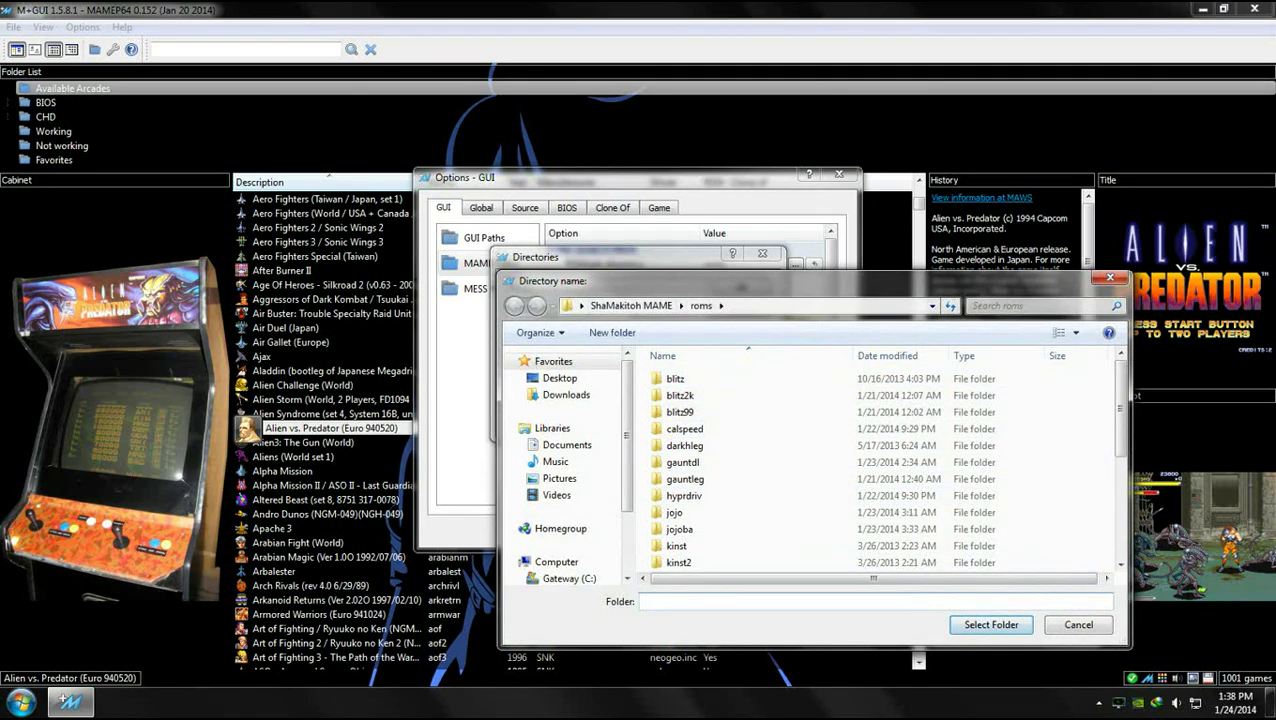
click(991, 625)
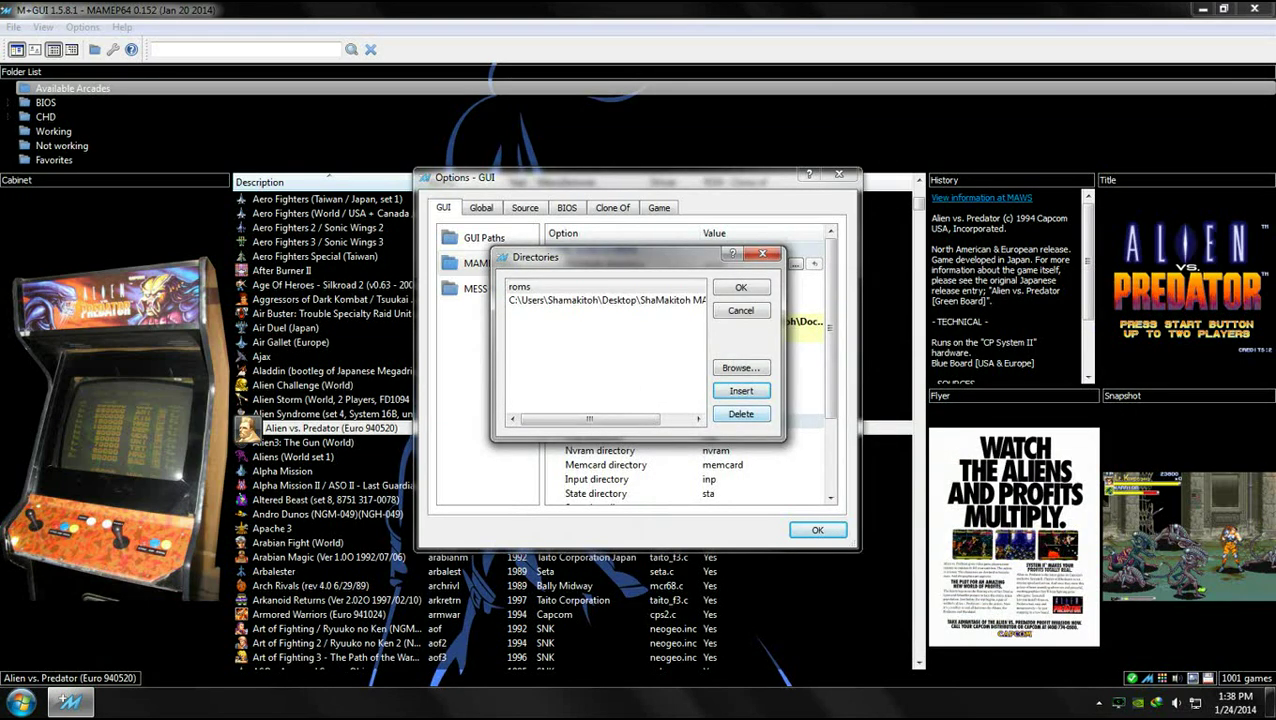
click(741, 287)
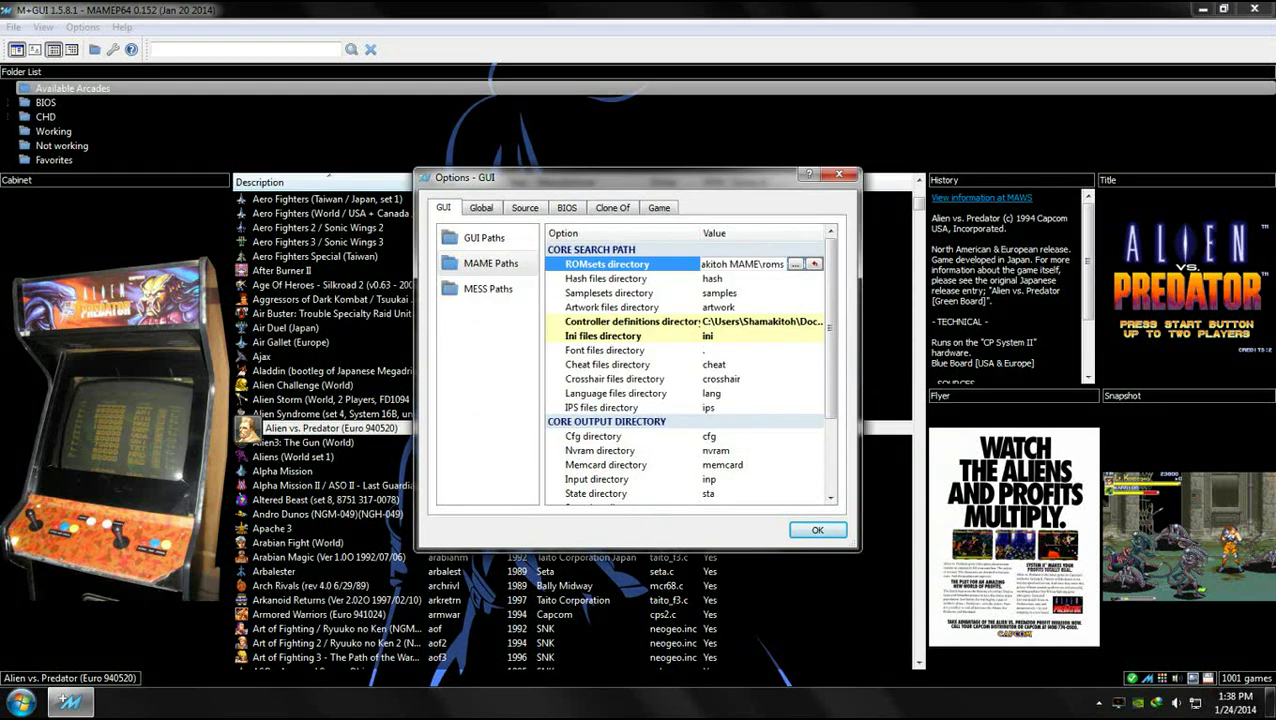
Review the Core Video and OSD Video settings in the global options
click(481, 208)
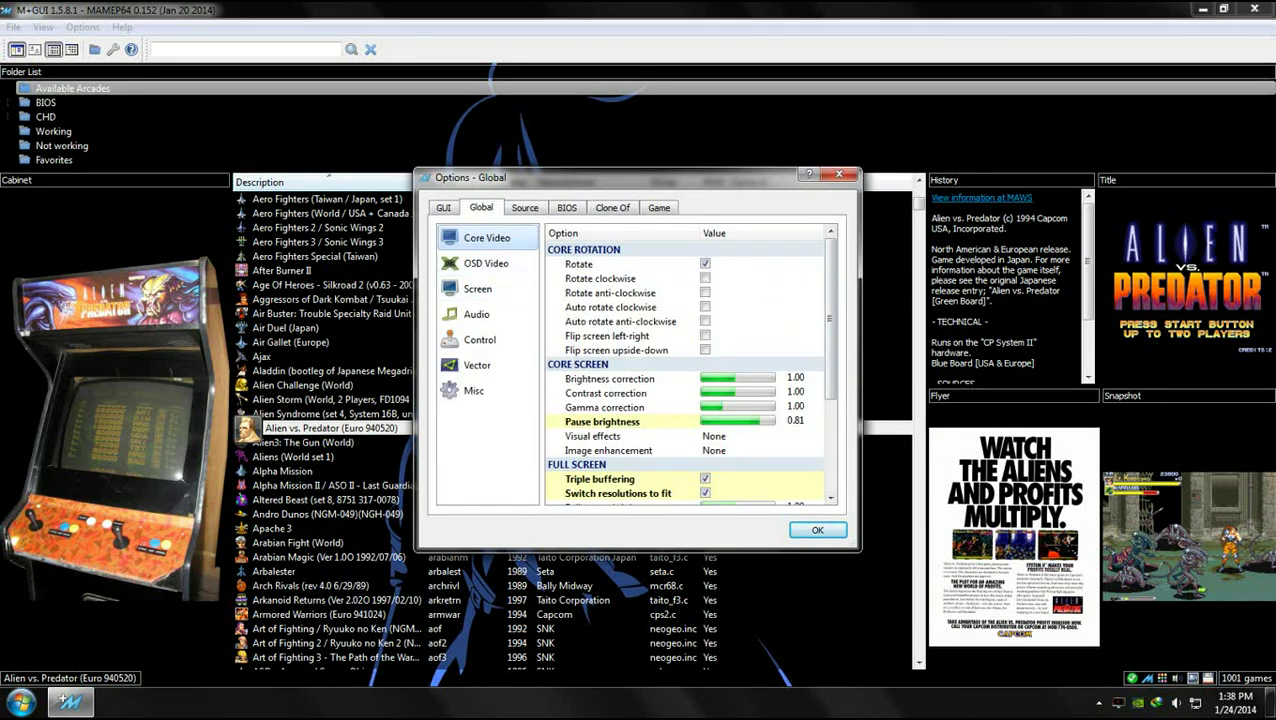
scroll(688, 368, down, 3)
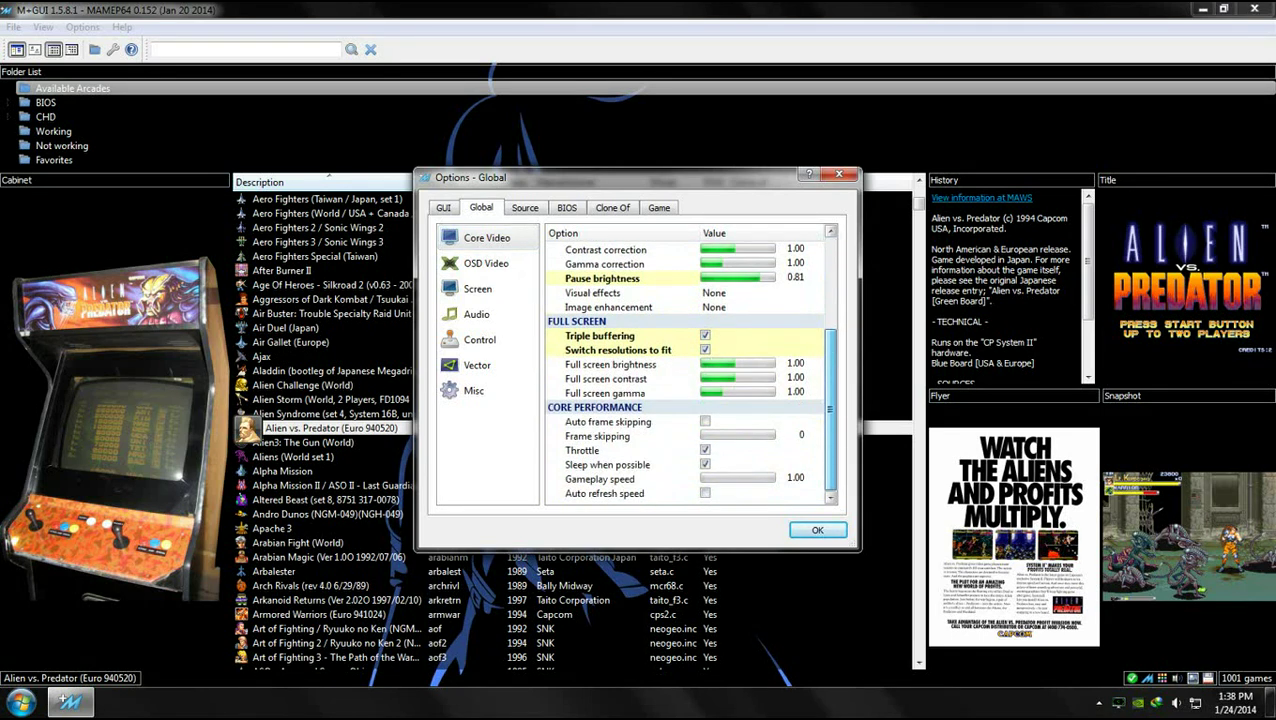
drag(830, 409, 830, 318)
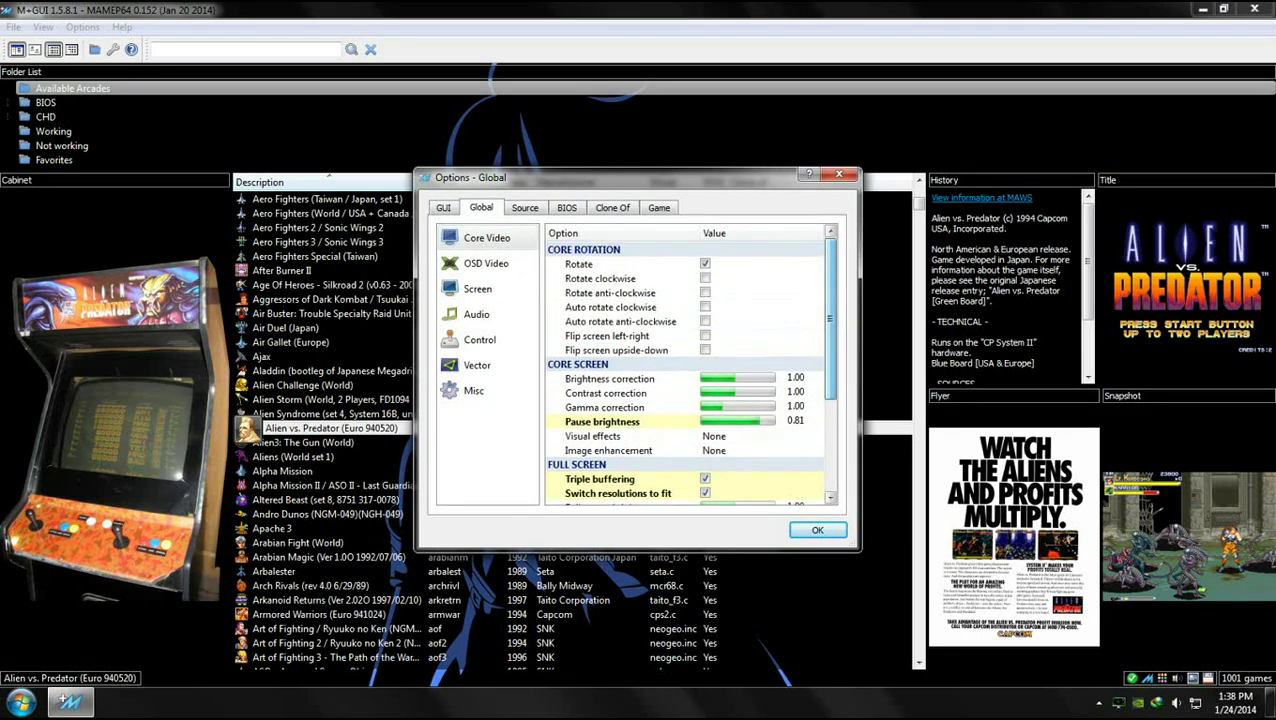
click(486, 263)
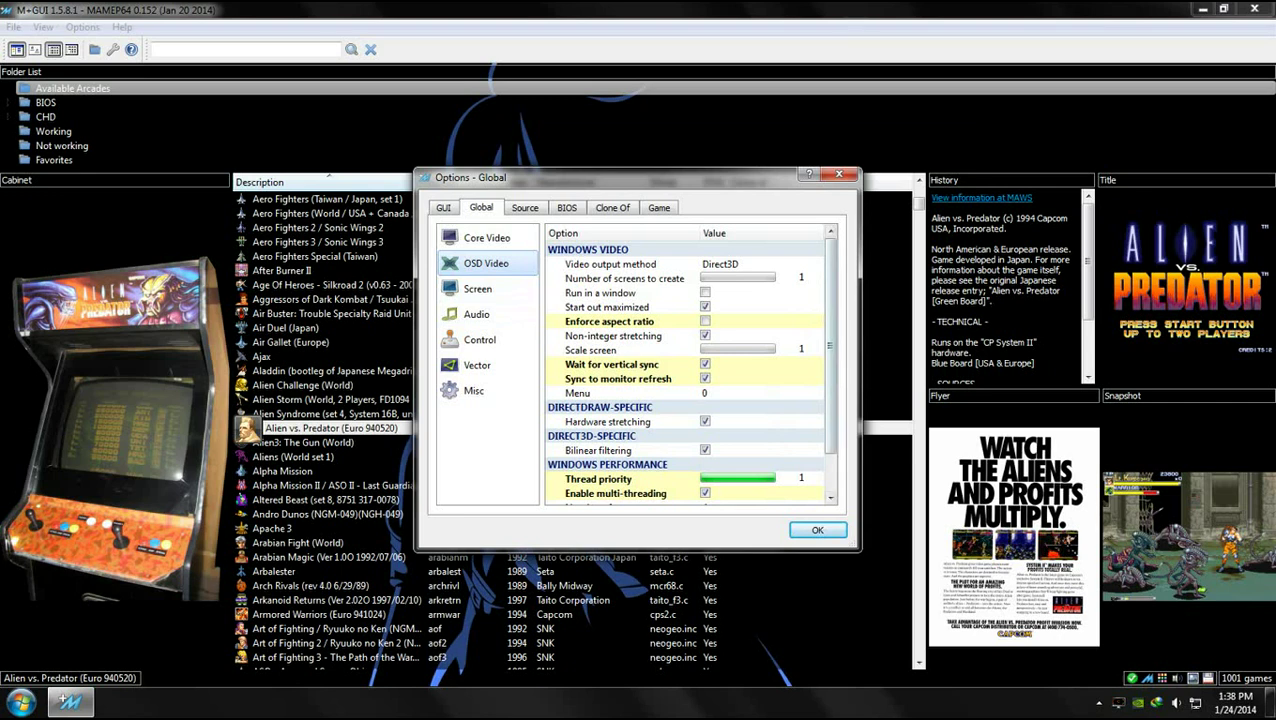
scroll(829, 380, down, 1)
scroll(829, 380, up, 1)
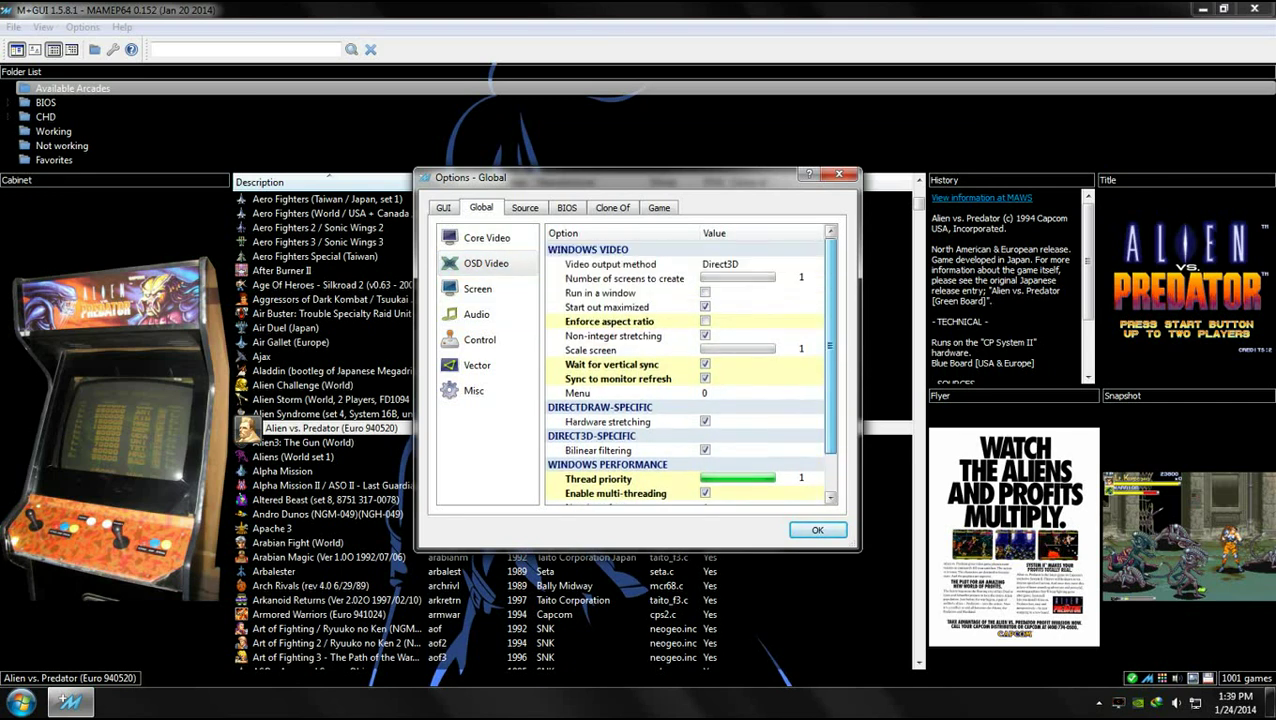
Examine the resolution choices and the aspect ratio for all screens in the global Screen options
click(478, 288)
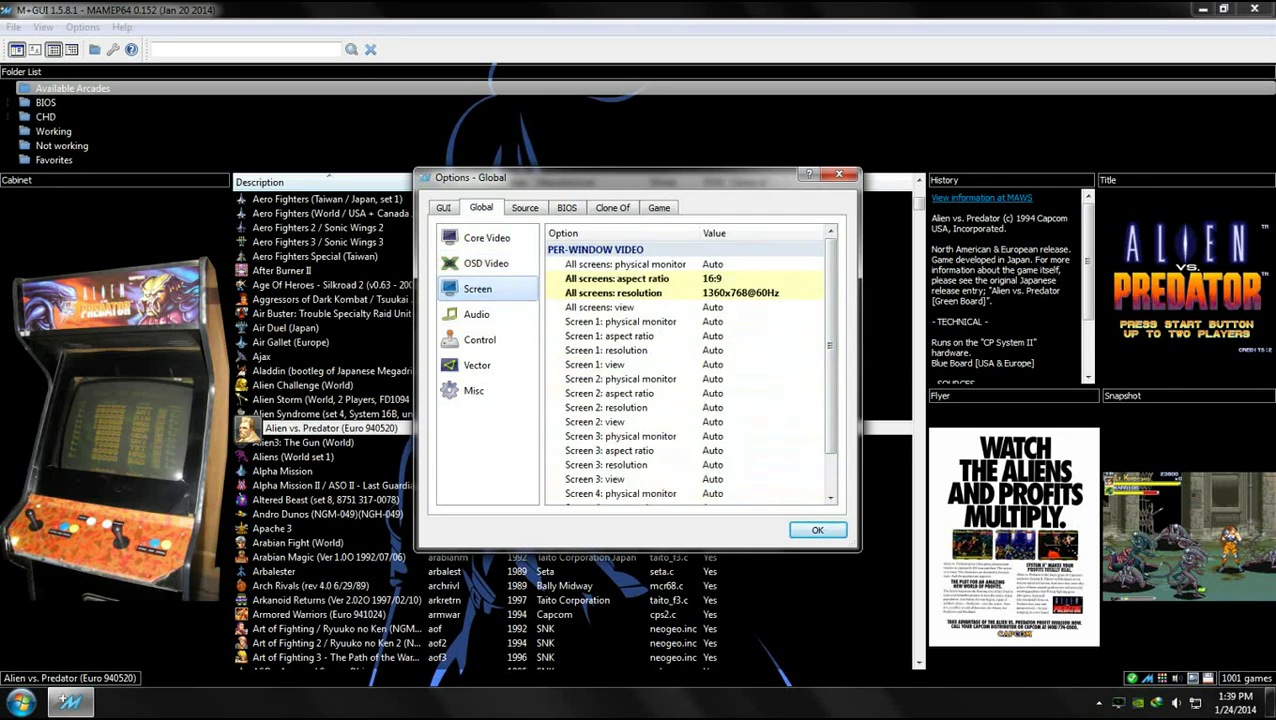
click(740, 293)
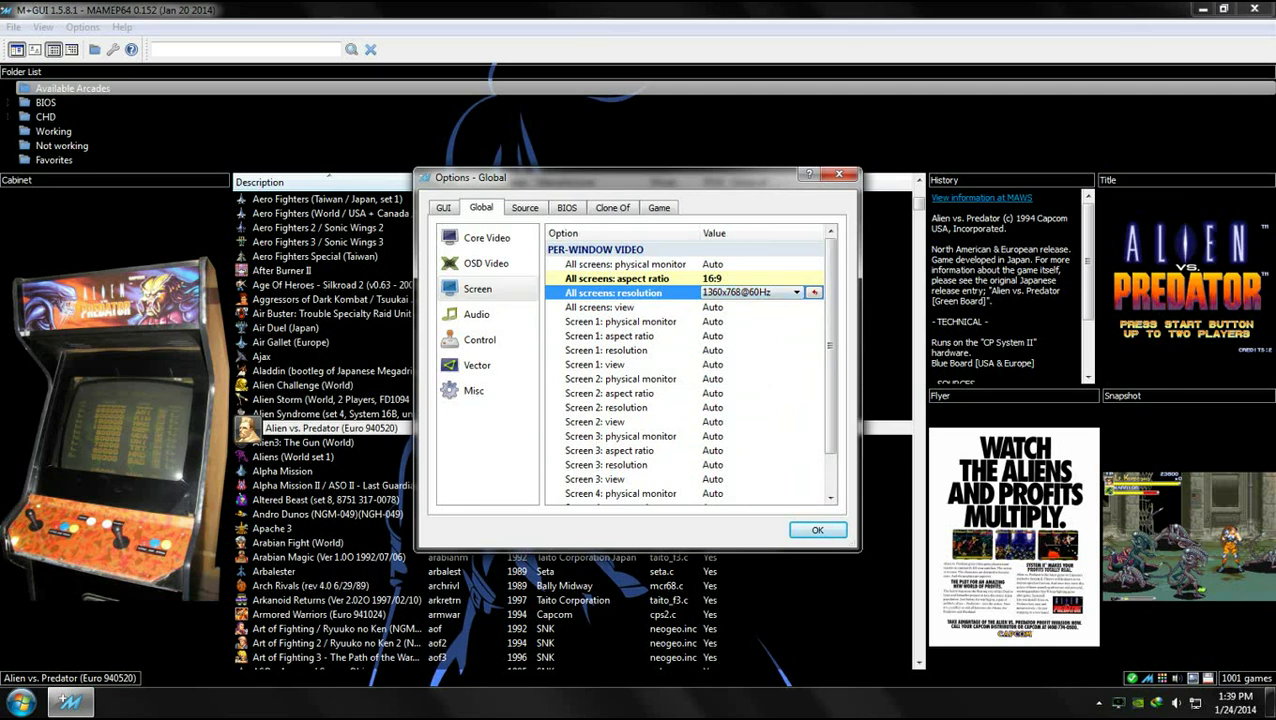
click(476, 314)
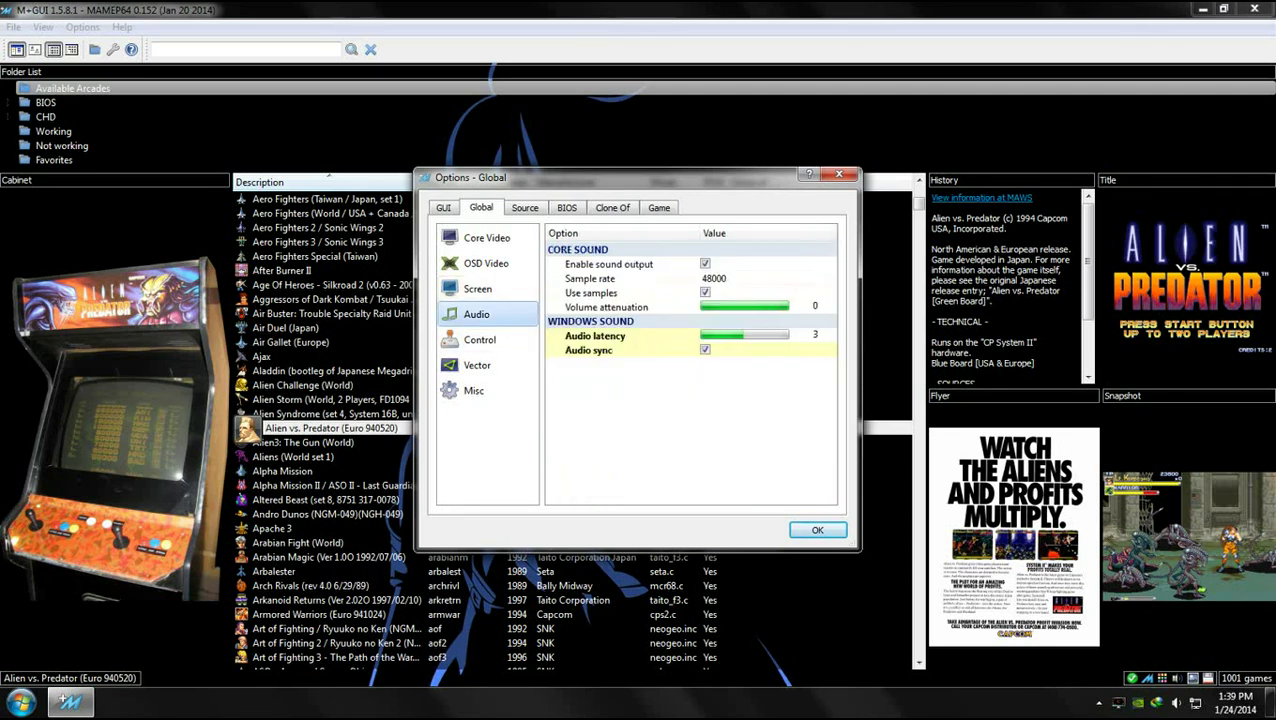
click(477, 289)
click(741, 293)
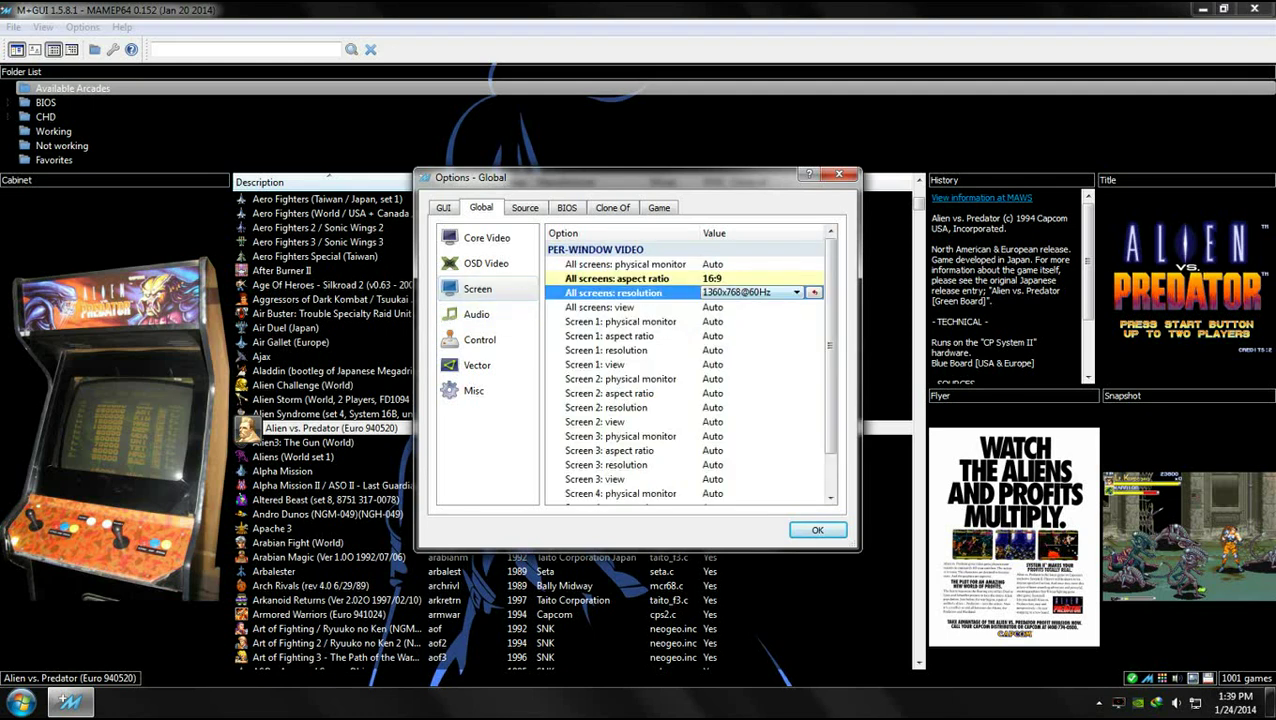
click(796, 293)
click(737, 353)
click(713, 279)
Review the Audio, Control, Vector and Misc settings in the global options
click(478, 314)
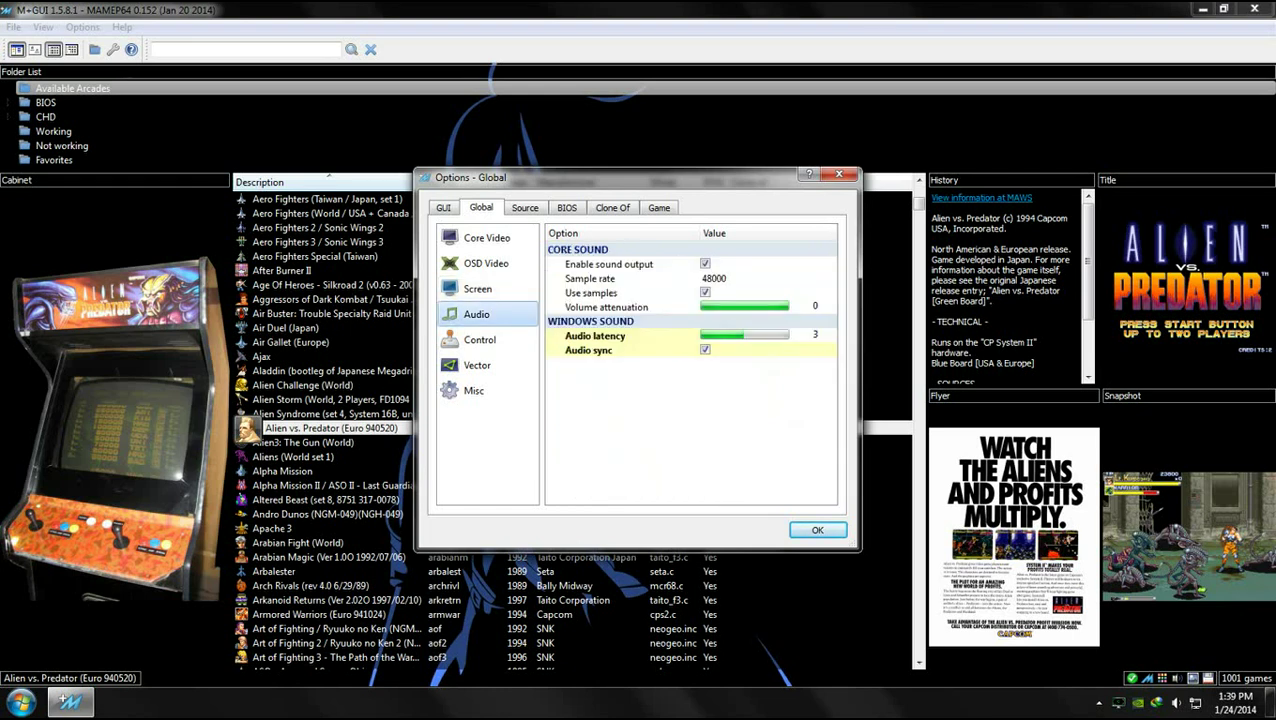
click(480, 340)
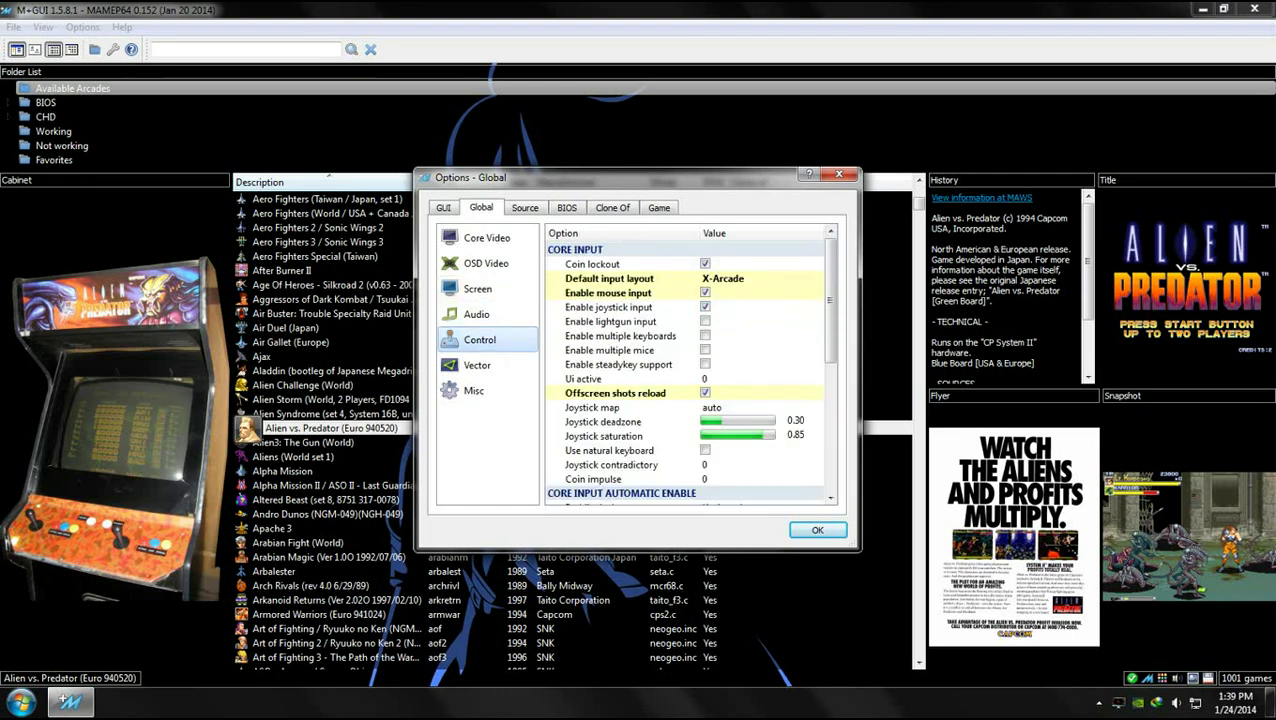
scroll(685, 370, down, 8)
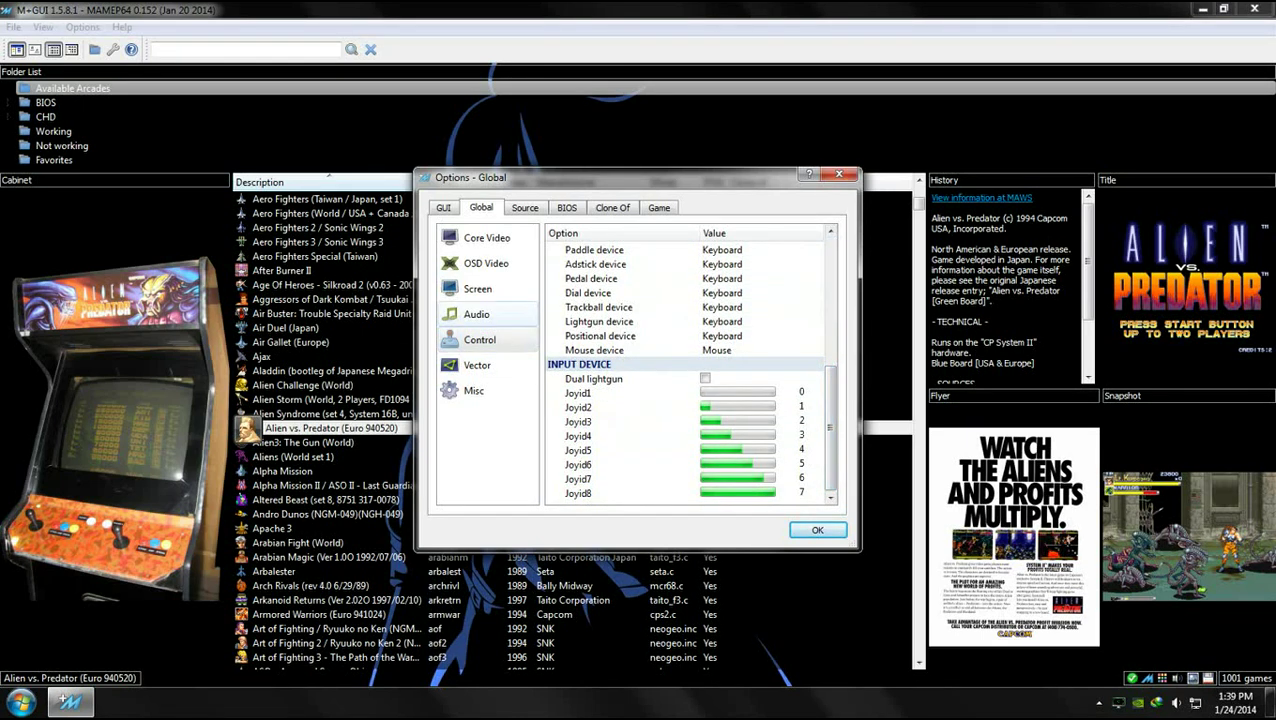
click(476, 314)
click(479, 339)
click(476, 365)
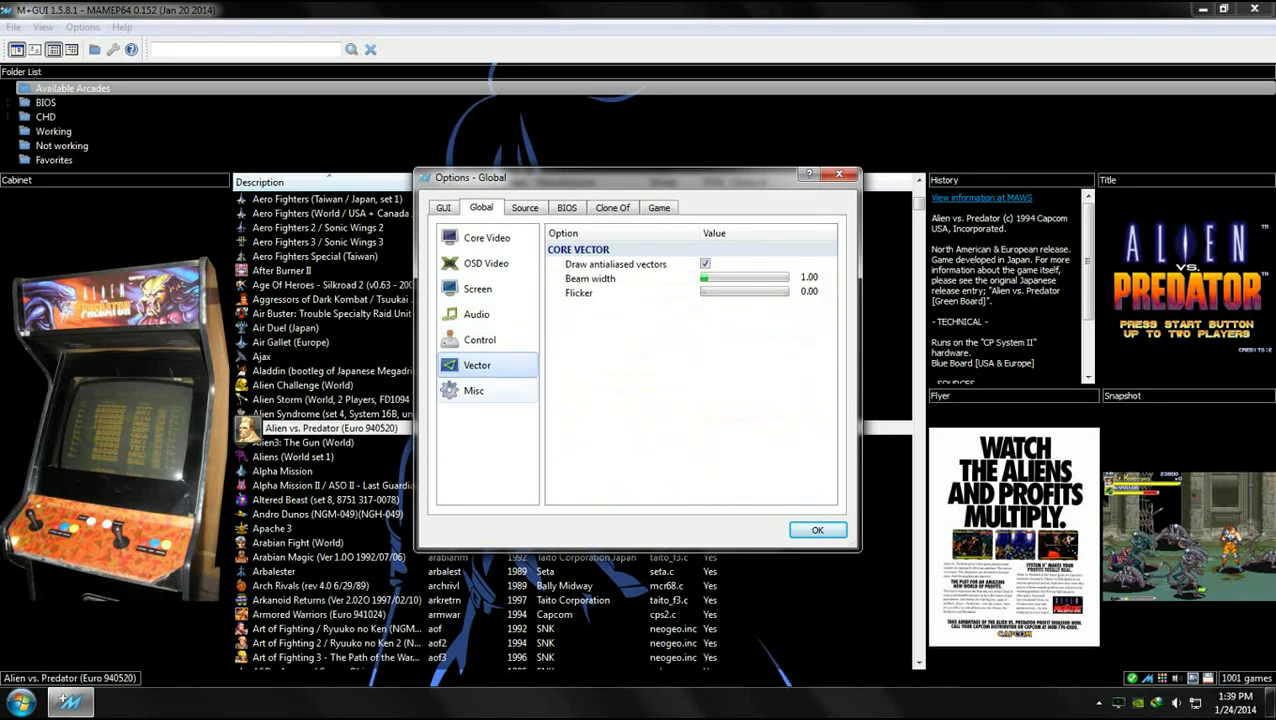
click(474, 391)
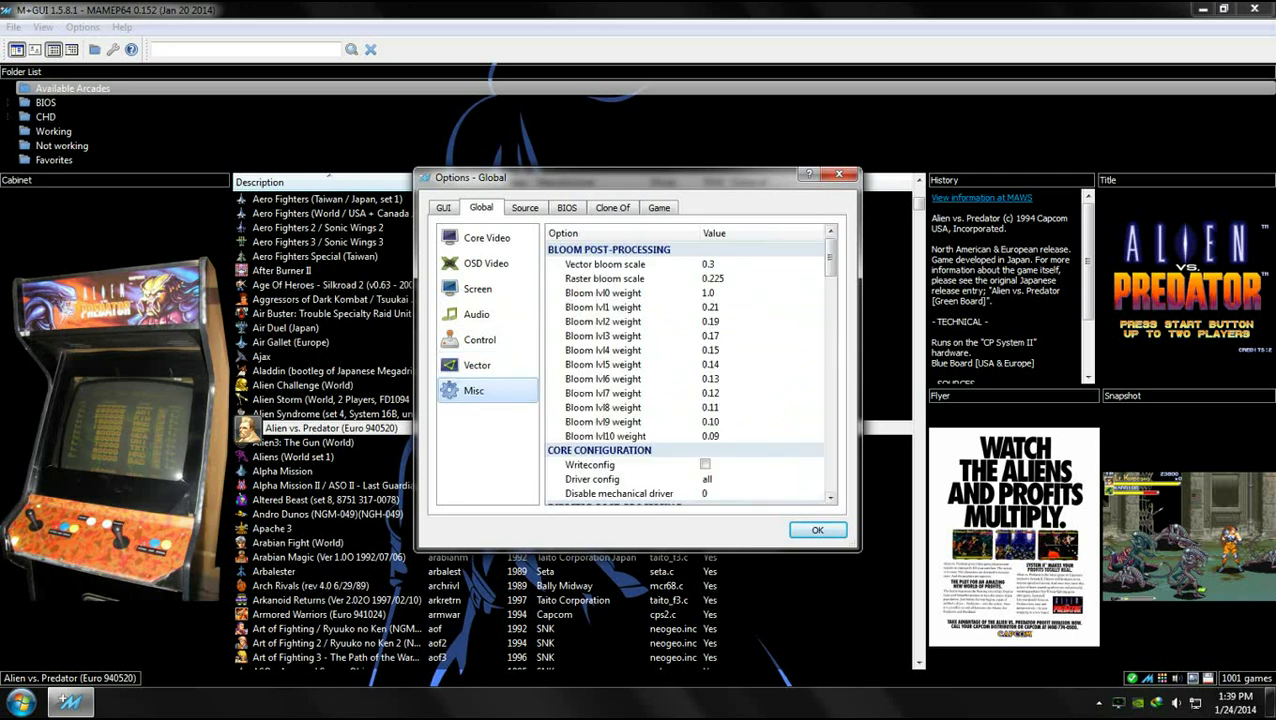
Close the global options and launch Alien vs. Predator (Euro 940520)
click(817, 530)
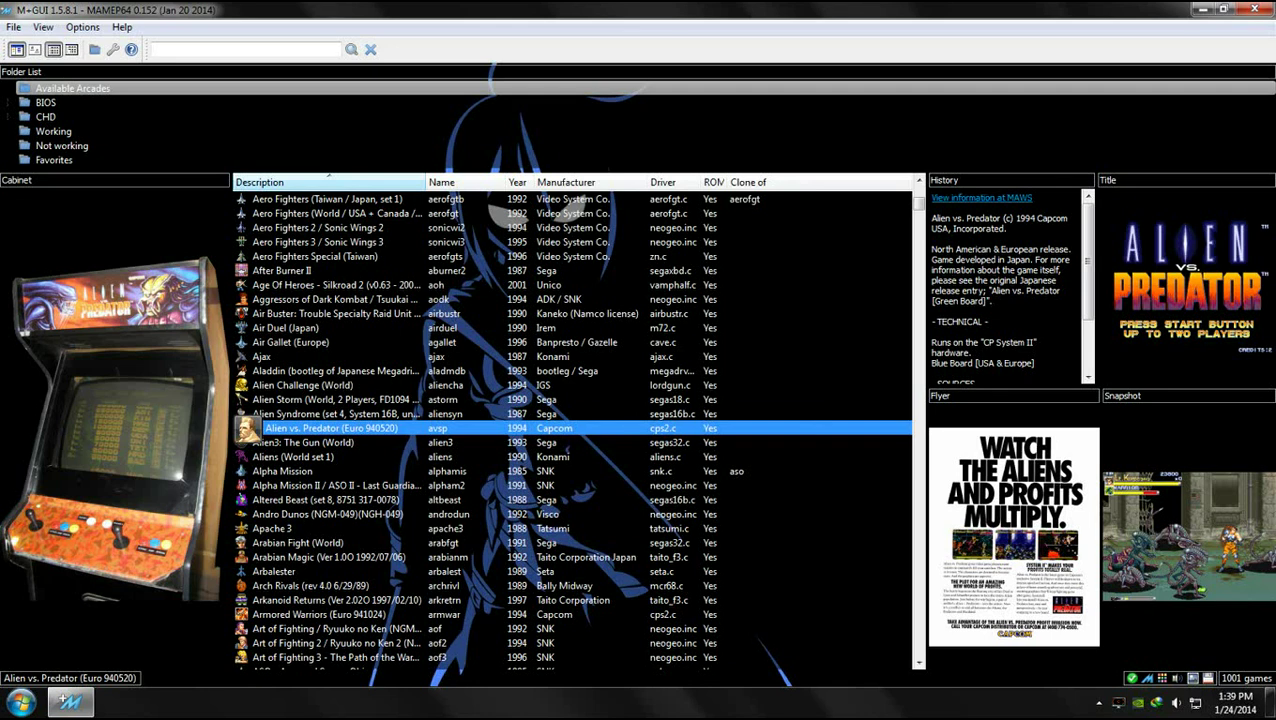
key(Return)
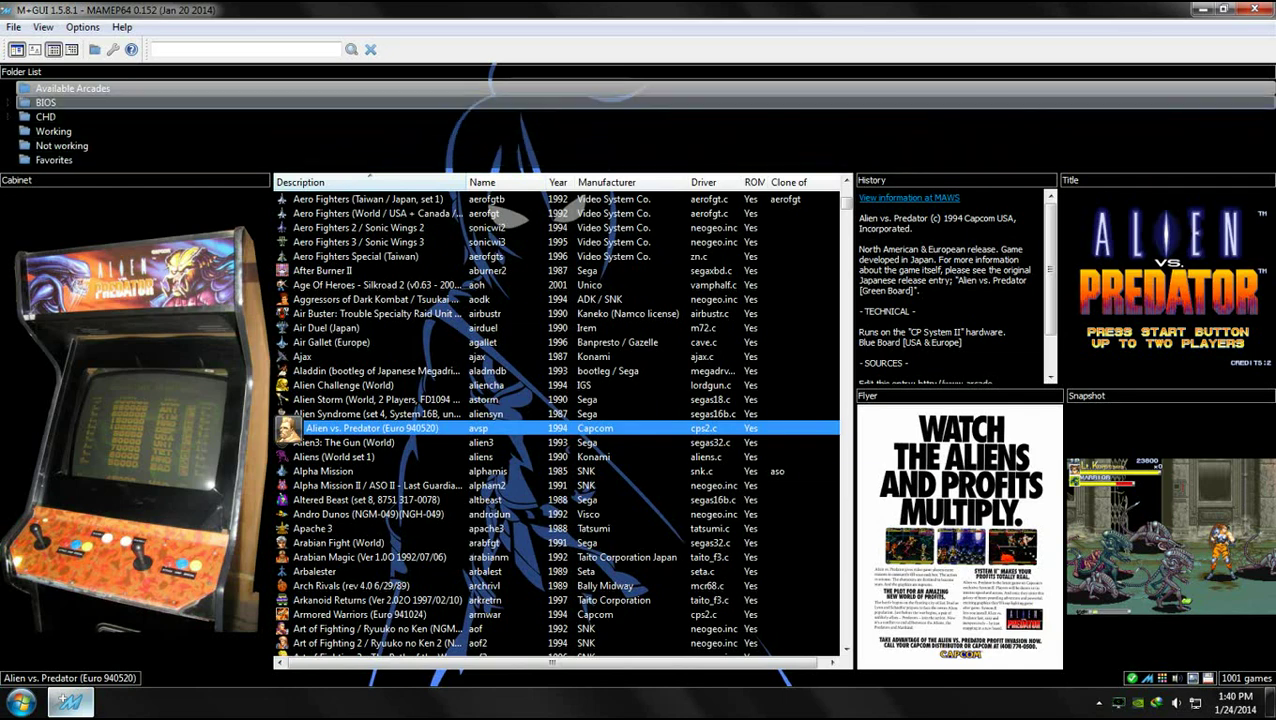
Look through the complete list of BIOS sets in the BIOS folder
click(46, 102)
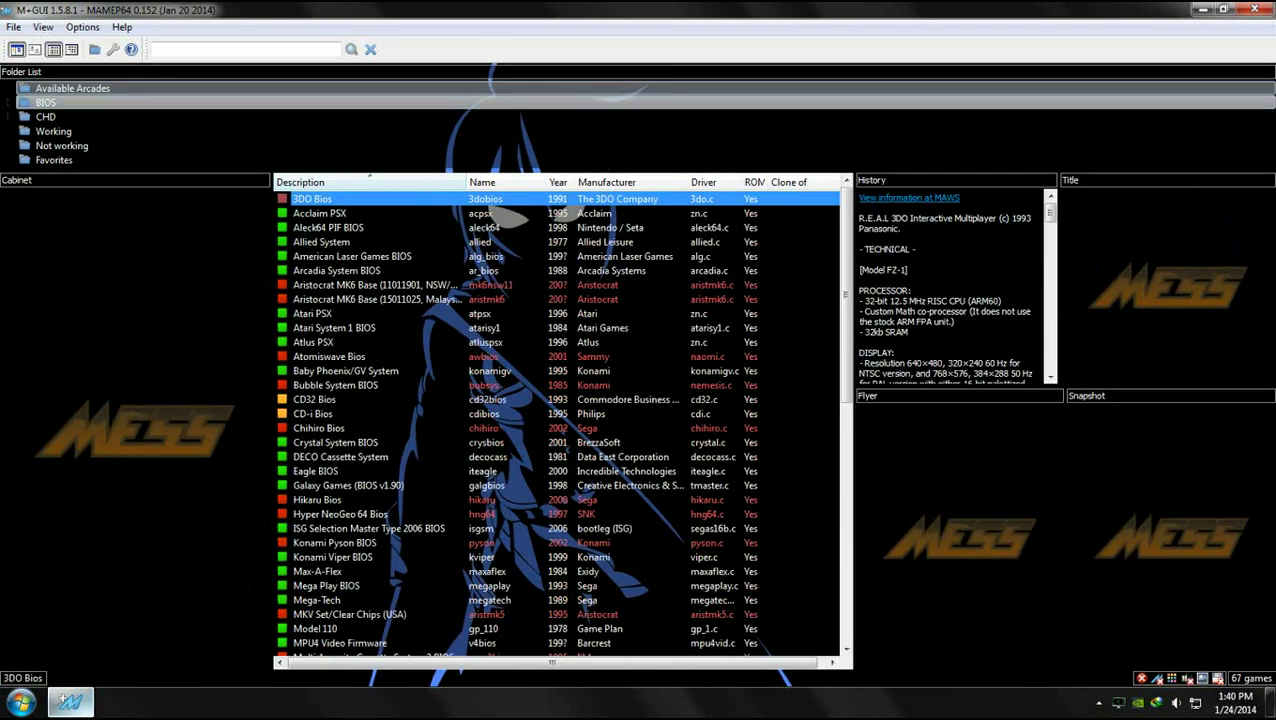
click(73, 88)
click(46, 102)
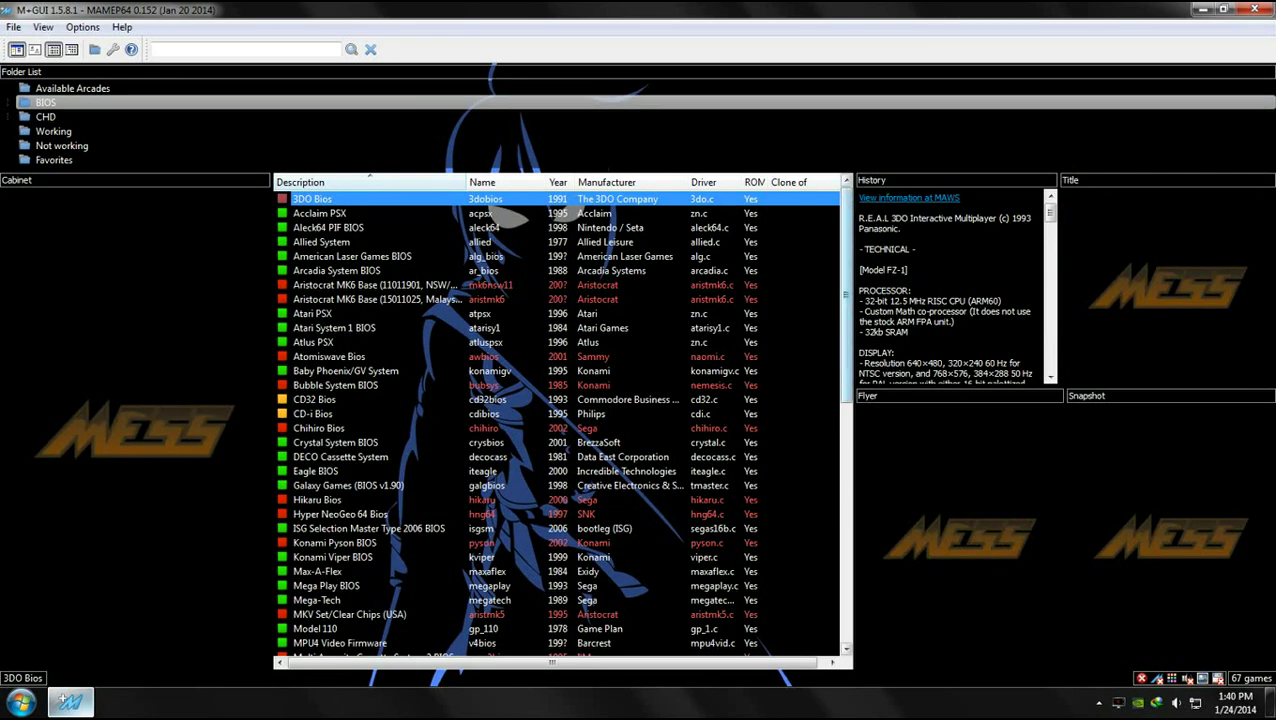
scroll(560, 420, down, 12)
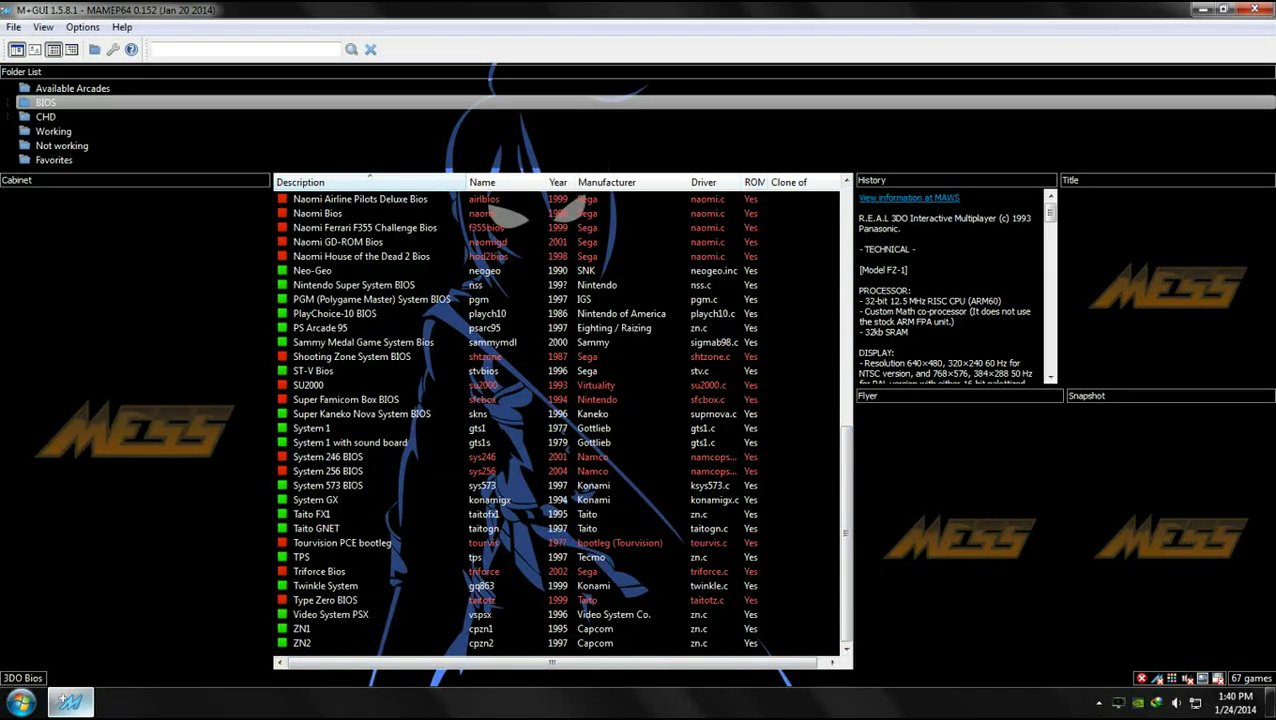
scroll(560, 420, up, 12)
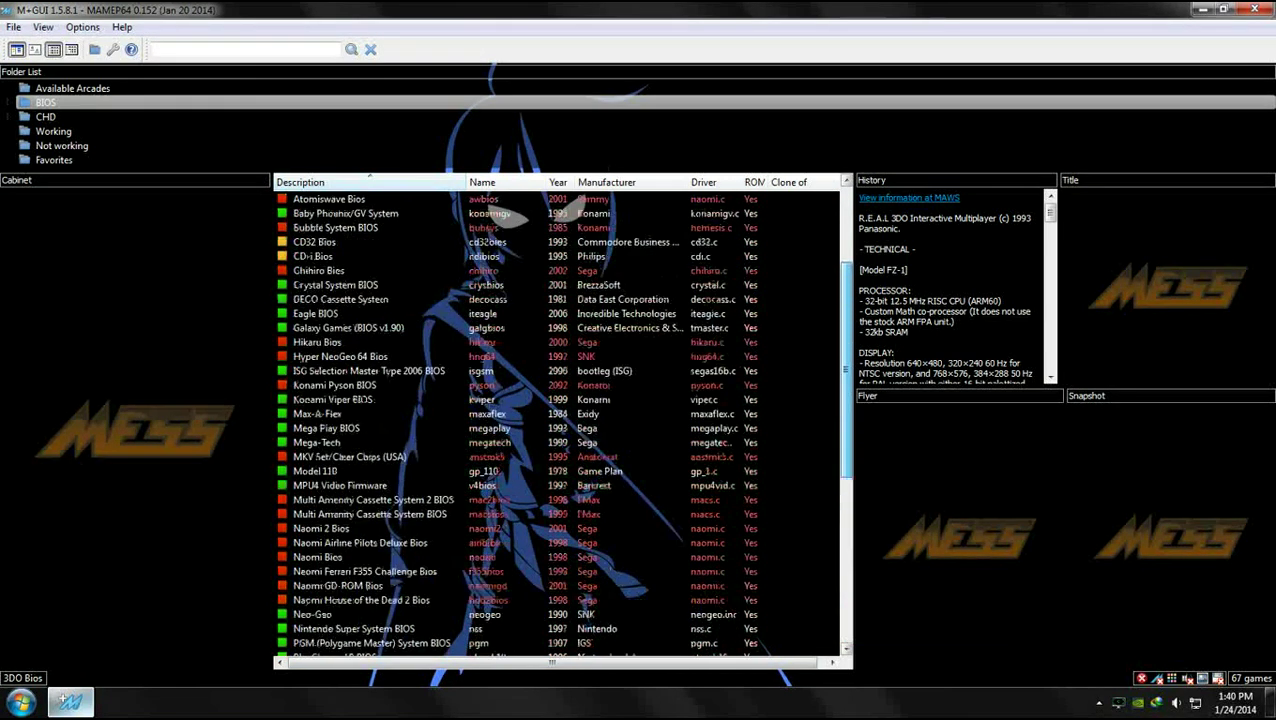
scroll(560, 420, down, 12)
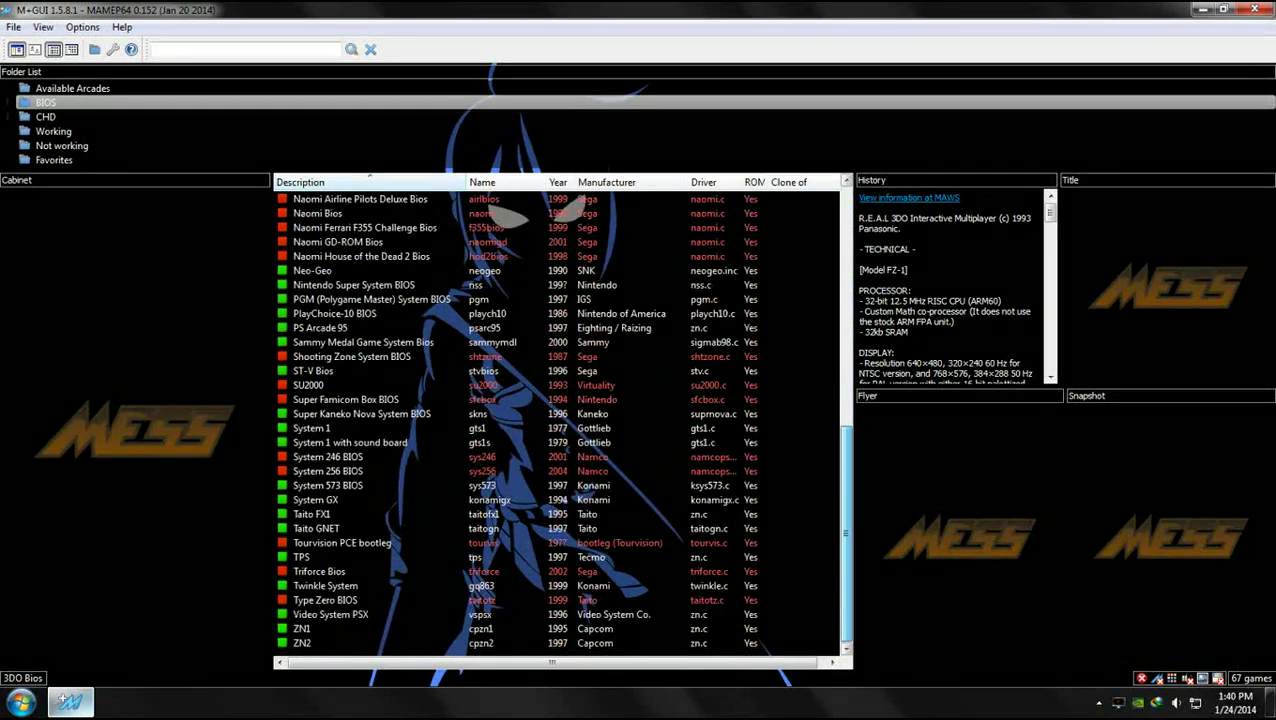
scroll(560, 420, up, 12)
scroll(560, 420, down, 12)
scroll(560, 420, up, 11)
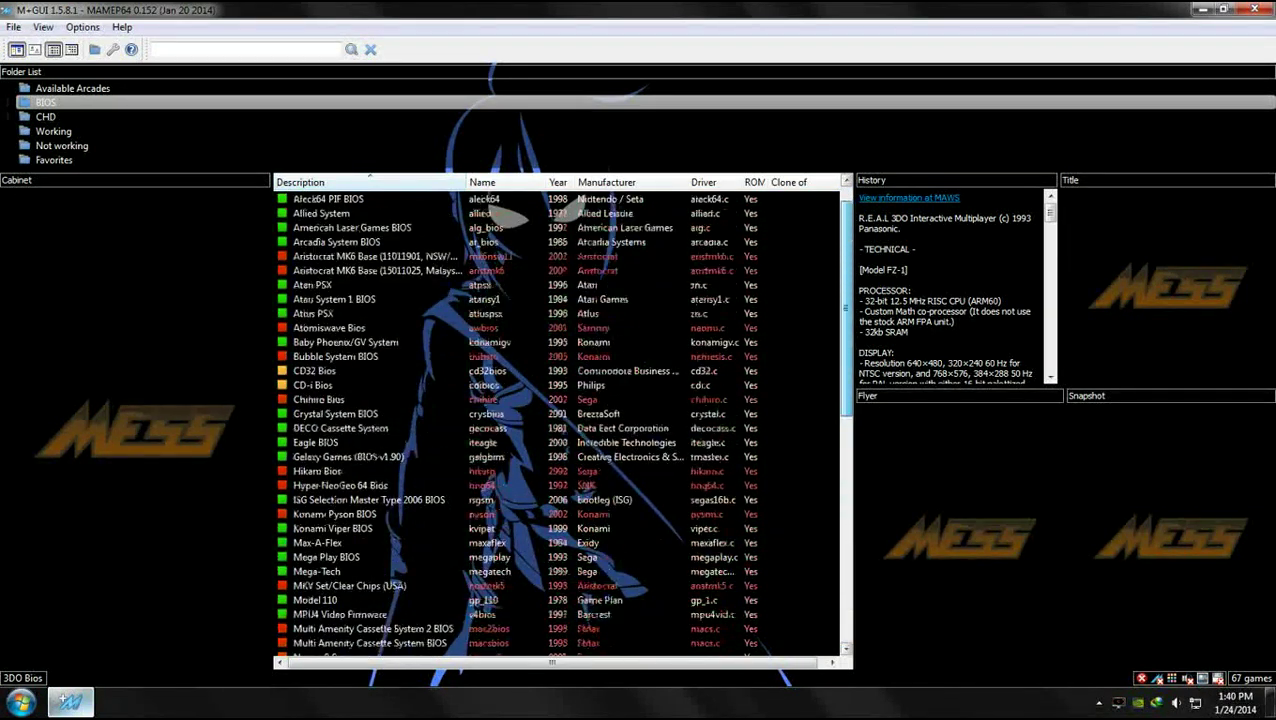
scroll(560, 420, up, 1)
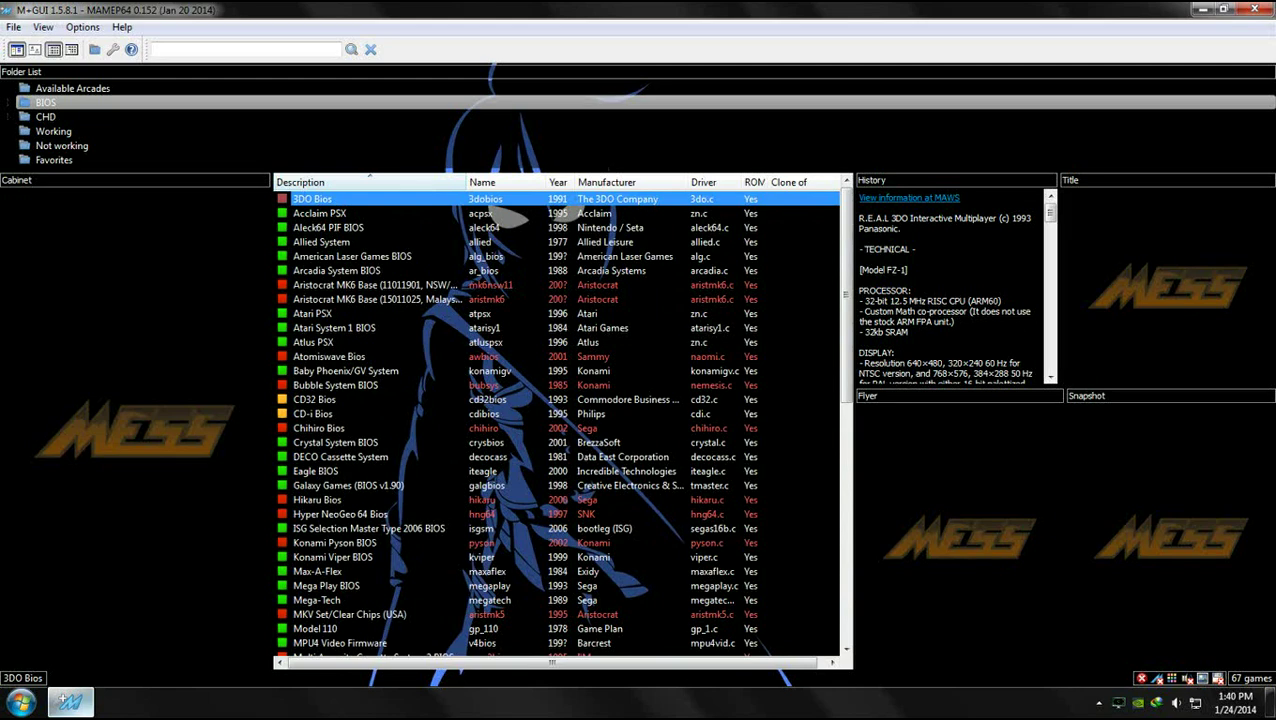
Return to the Available Arcades folder and skim its game list down to the last titles and back up
click(72, 88)
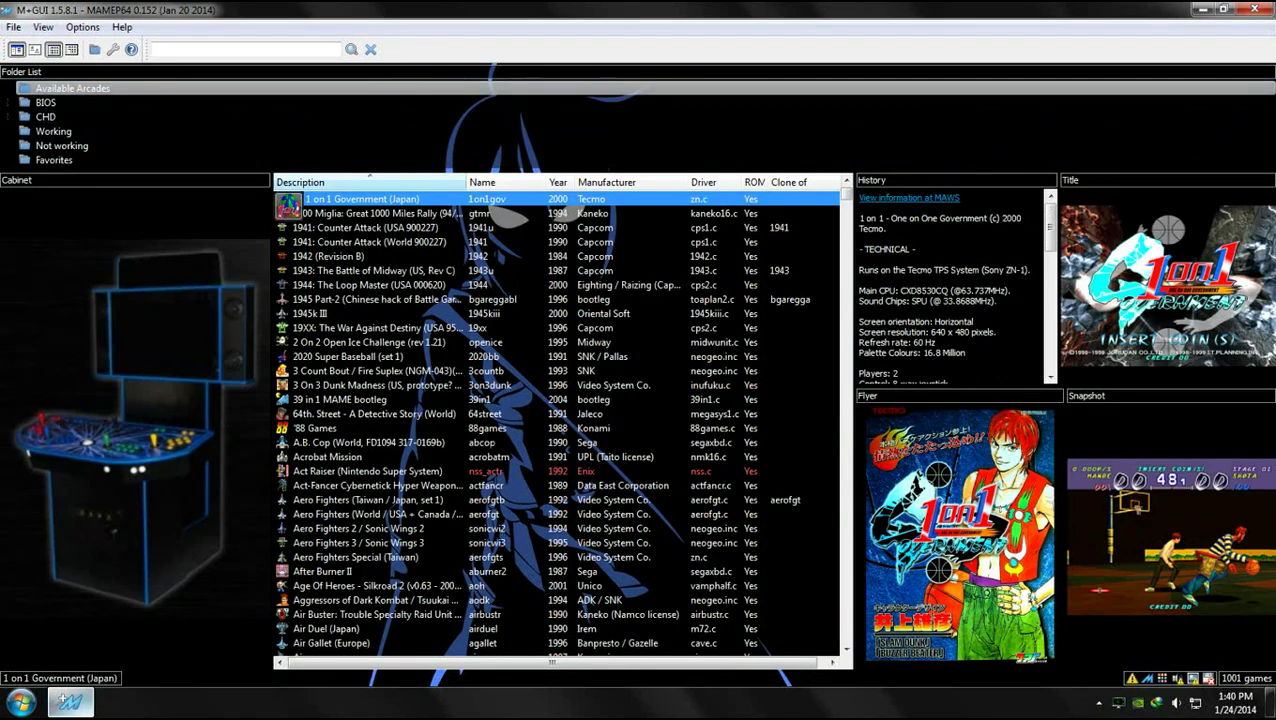
click(369, 182)
click(369, 182)
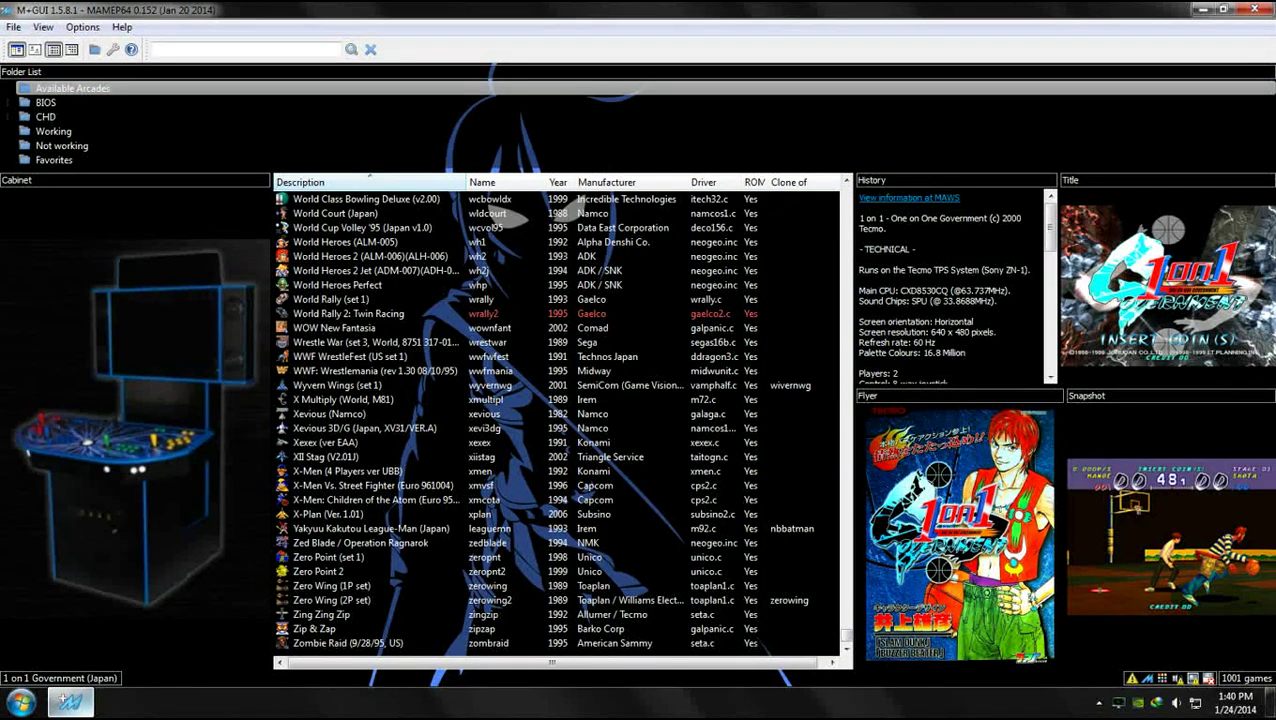
scroll(369, 174, up, 20)
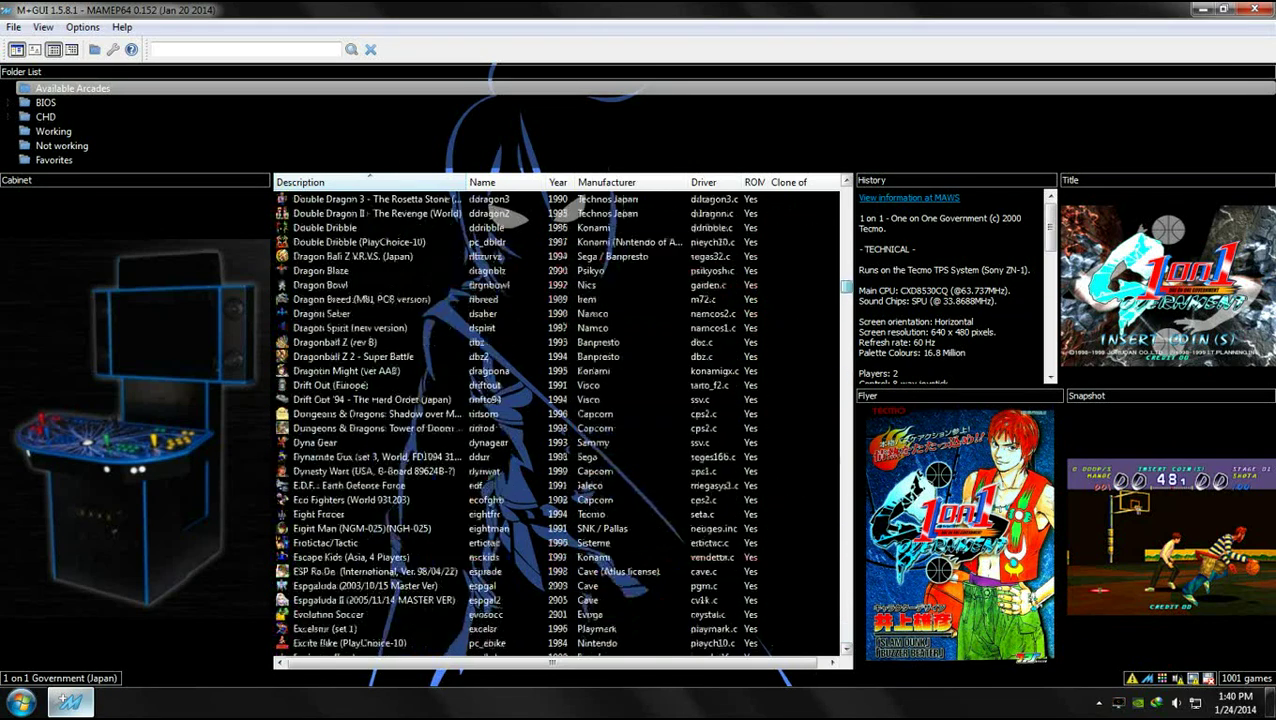
Preview the artwork and history of Acrobat Mission, Aero Fighters 2 and Aero Fighters Special (Taiwan)
click(300, 457)
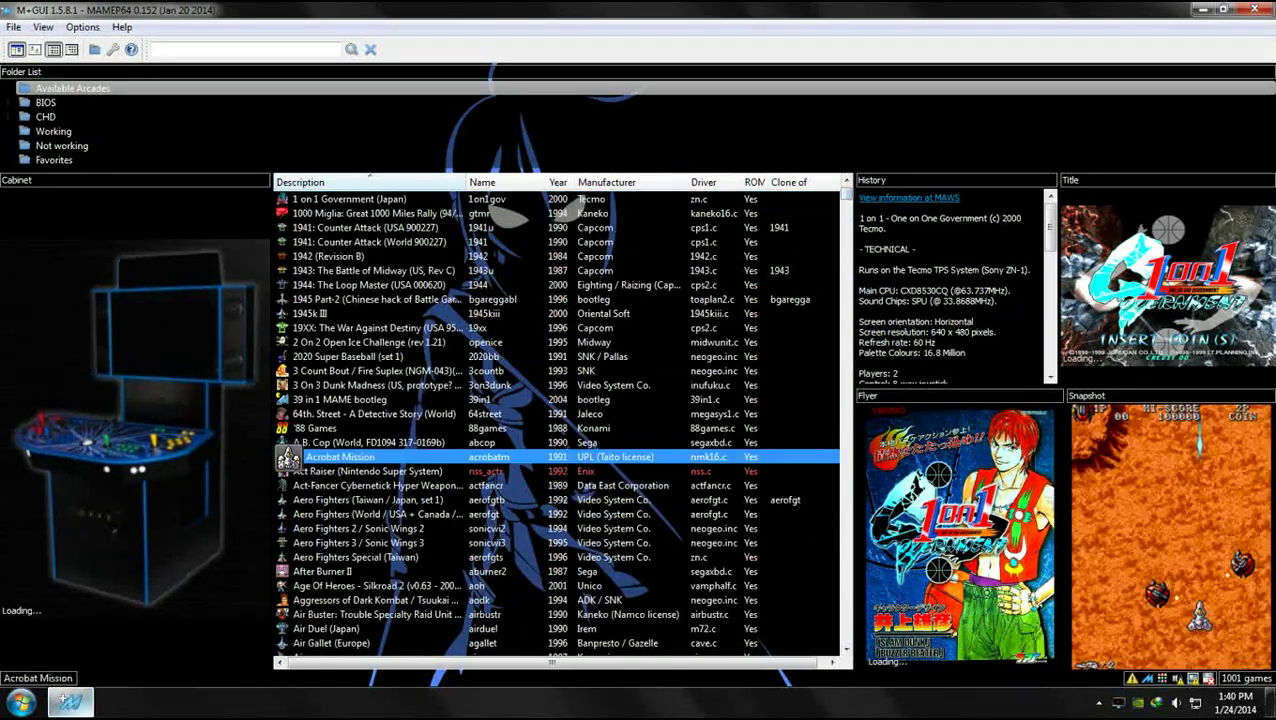
click(287, 500)
click(358, 528)
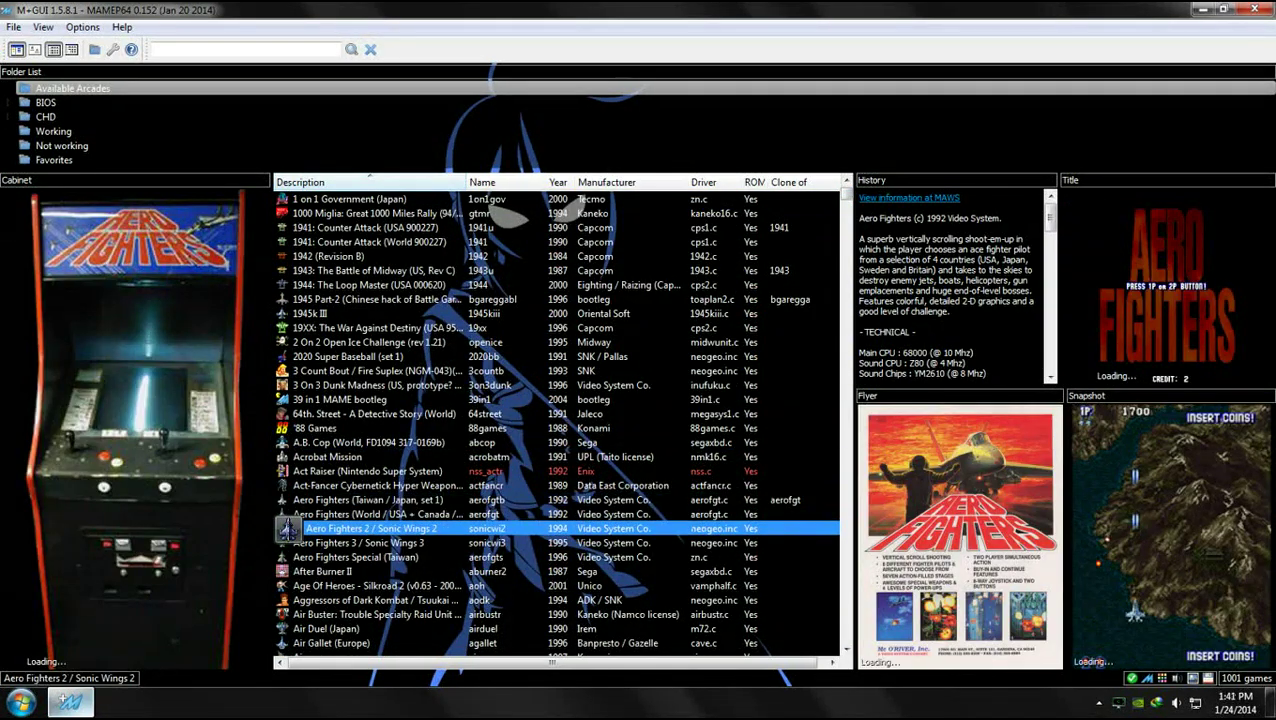
click(356, 557)
Browse the titles from A to C and preview Chopper I, Contra 3: The Alien Wars and Crazy War
scroll(356, 557, down, 1)
scroll(287, 543, down, 20)
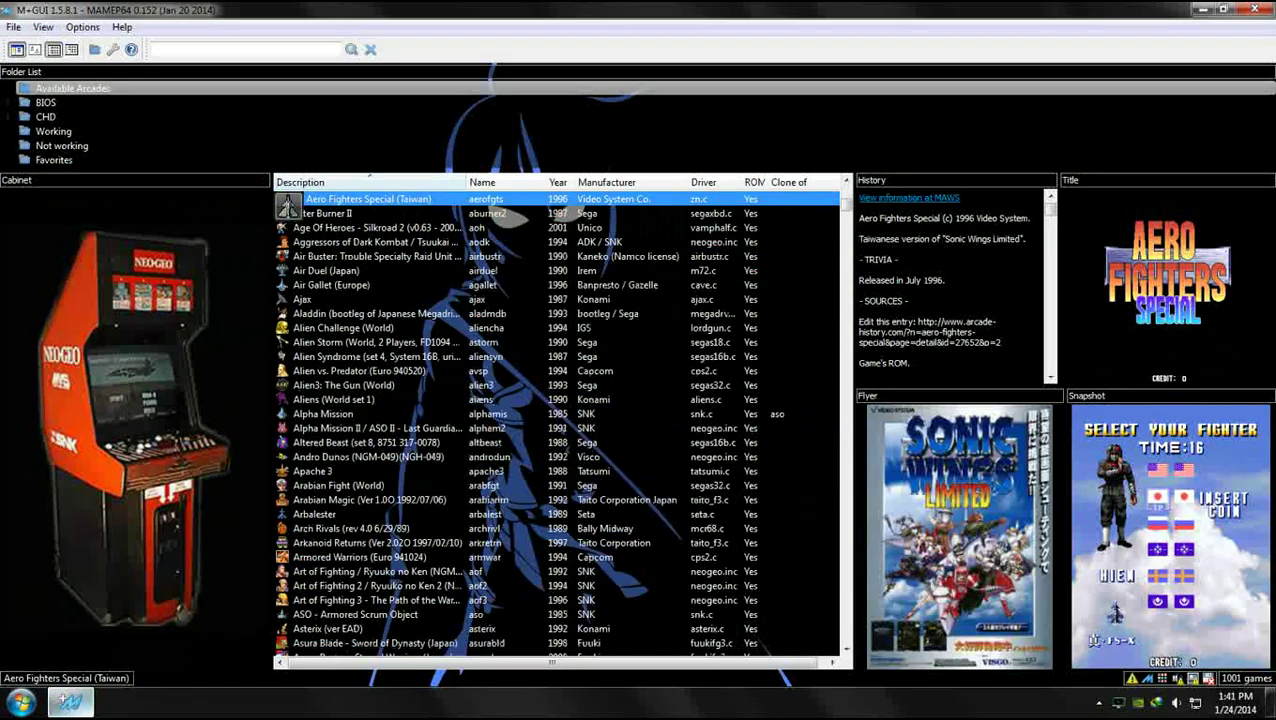
scroll(556, 420, down, 6)
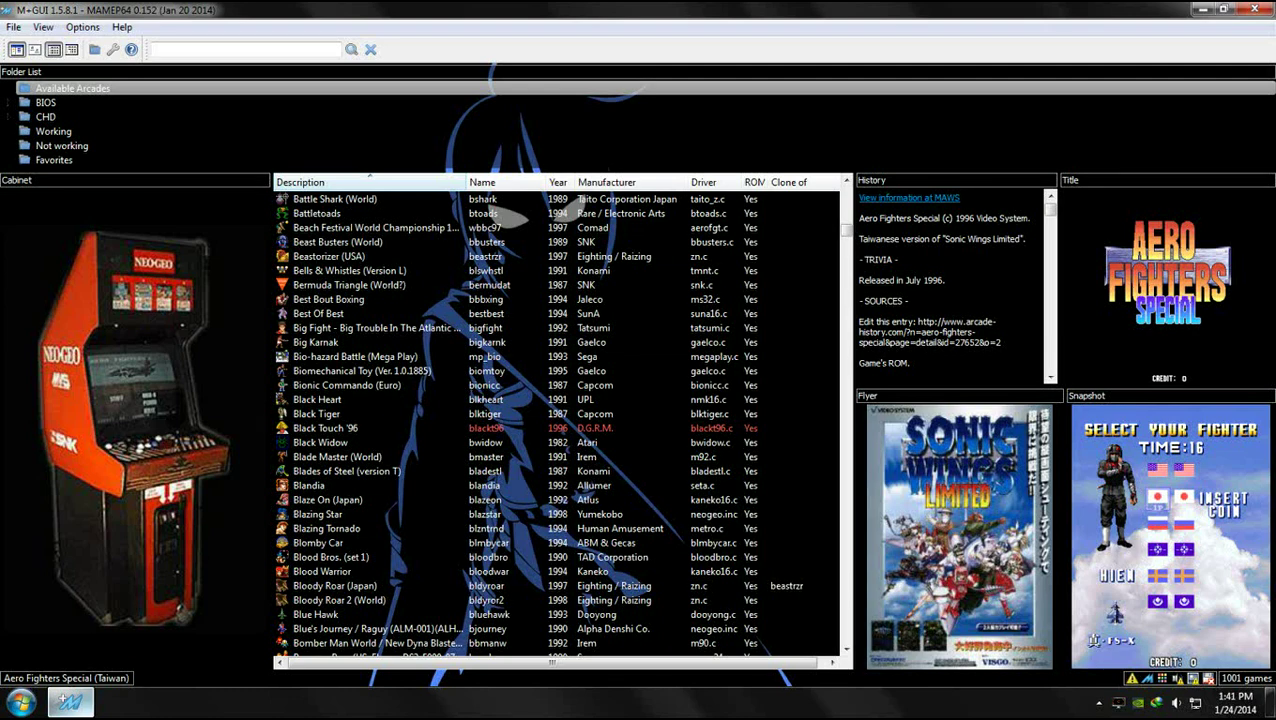
scroll(556, 420, down, 4)
scroll(505, 214, down, 5)
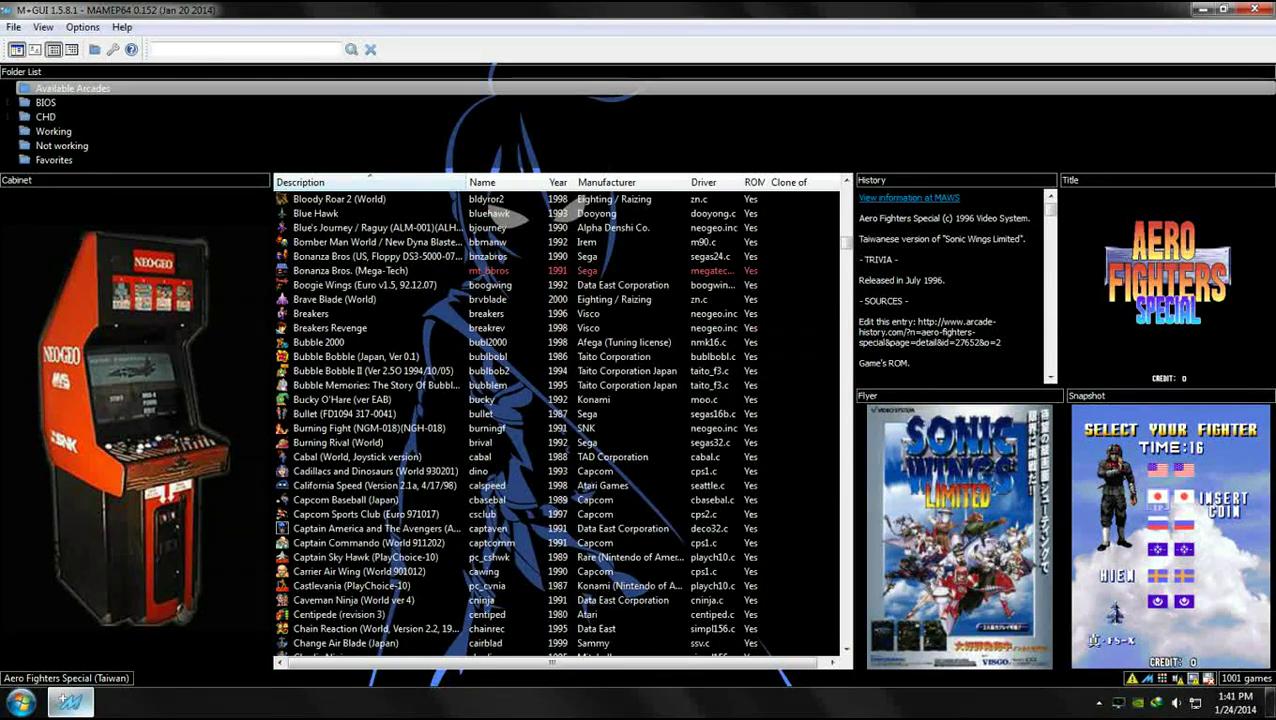
scroll(505, 214, down, 2)
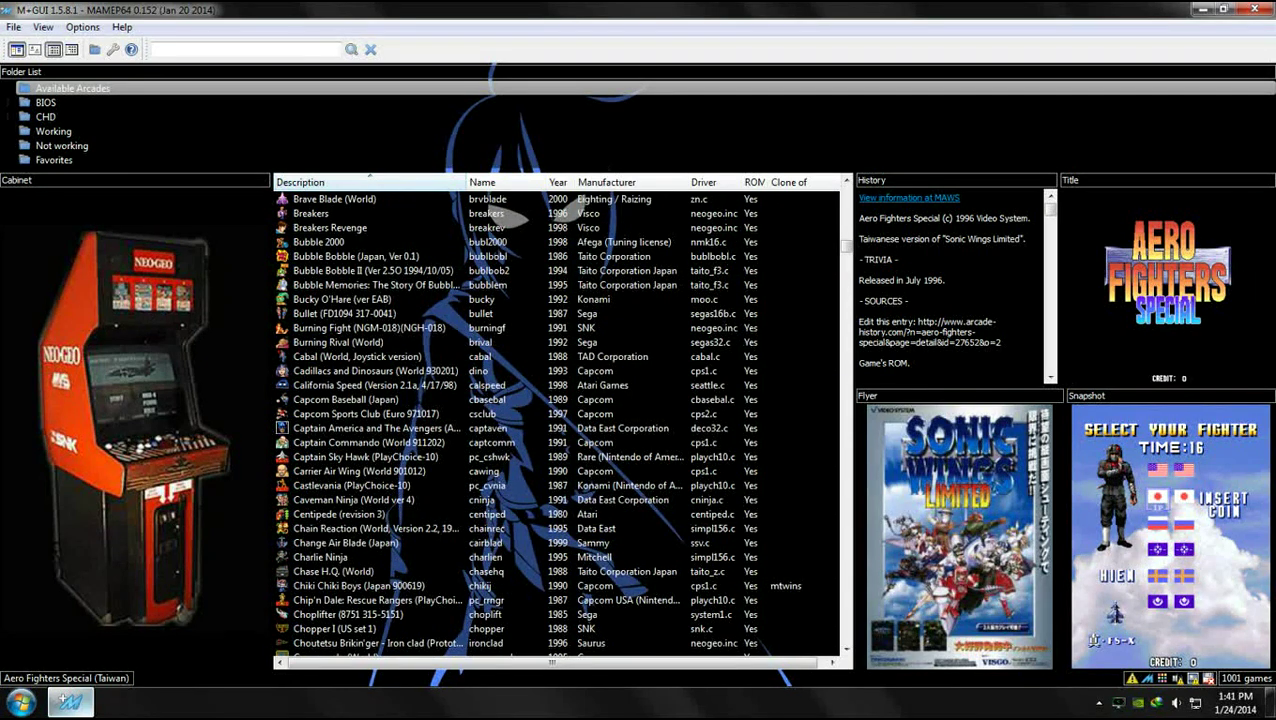
scroll(505, 214, down, 2)
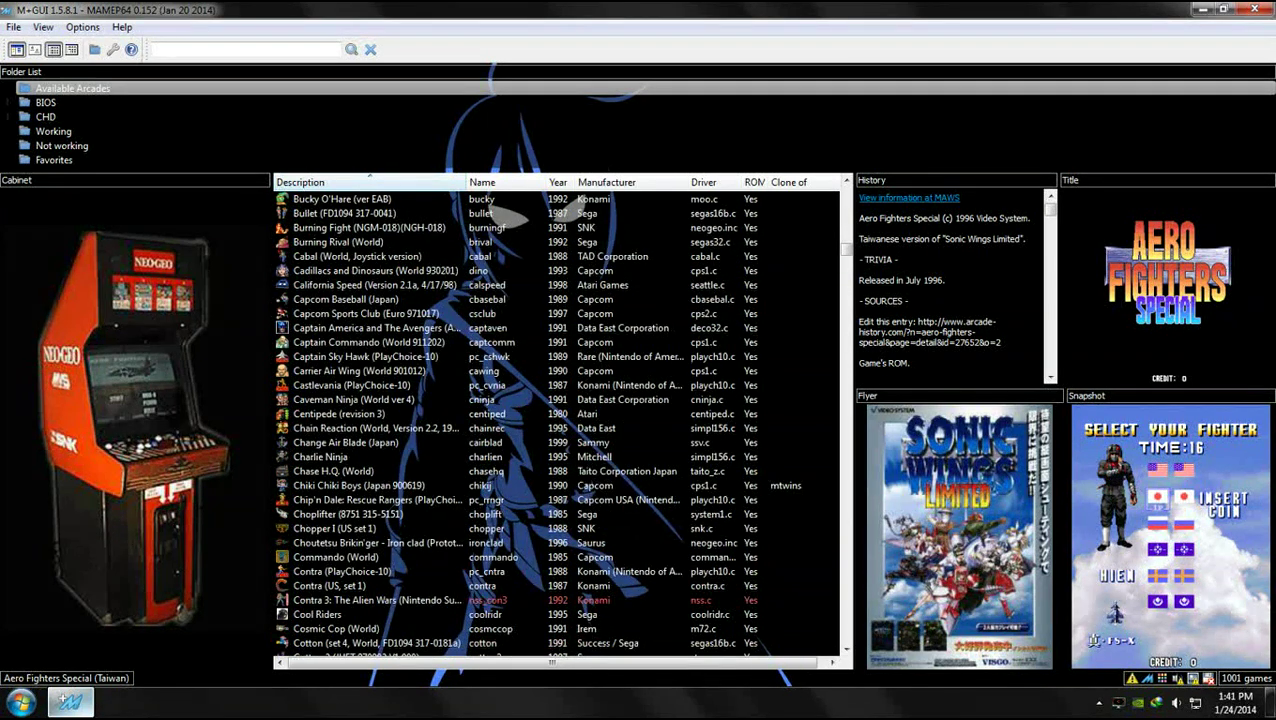
click(376, 528)
scroll(376, 528, down, 2)
click(376, 514)
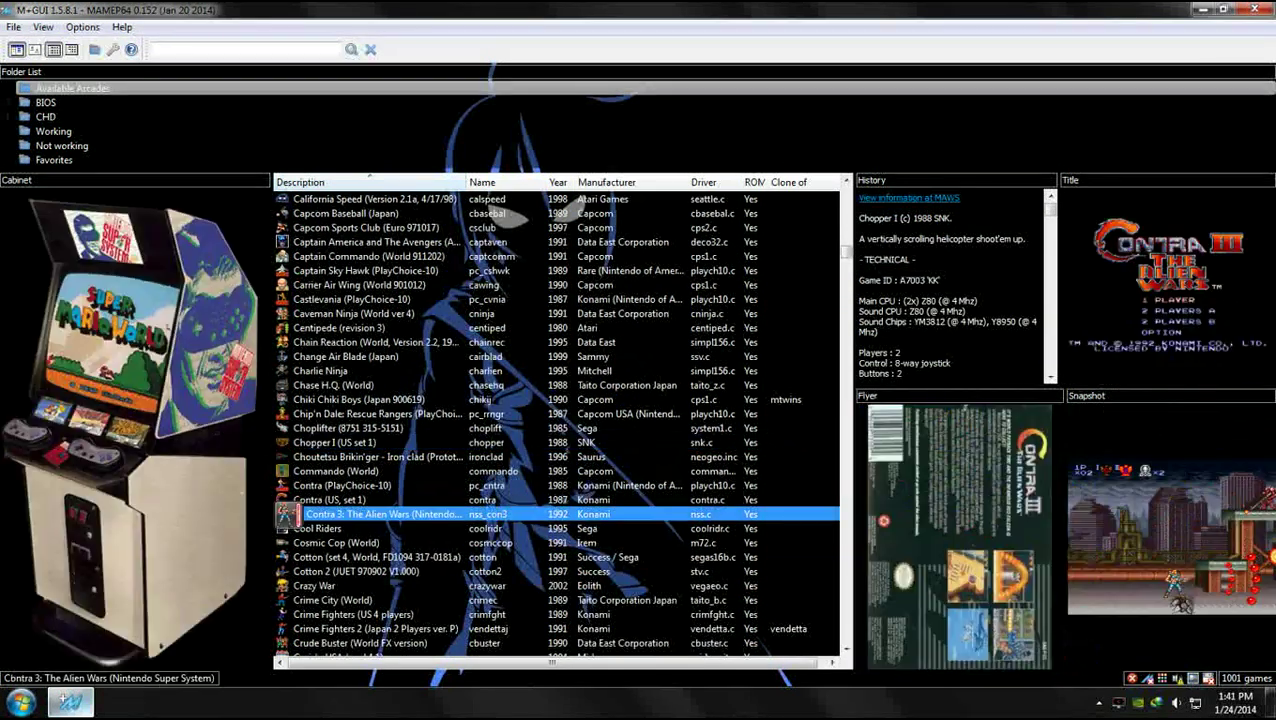
scroll(376, 514, down, 1)
scroll(376, 514, down, 1)
click(376, 514)
scroll(376, 514, down, 2)
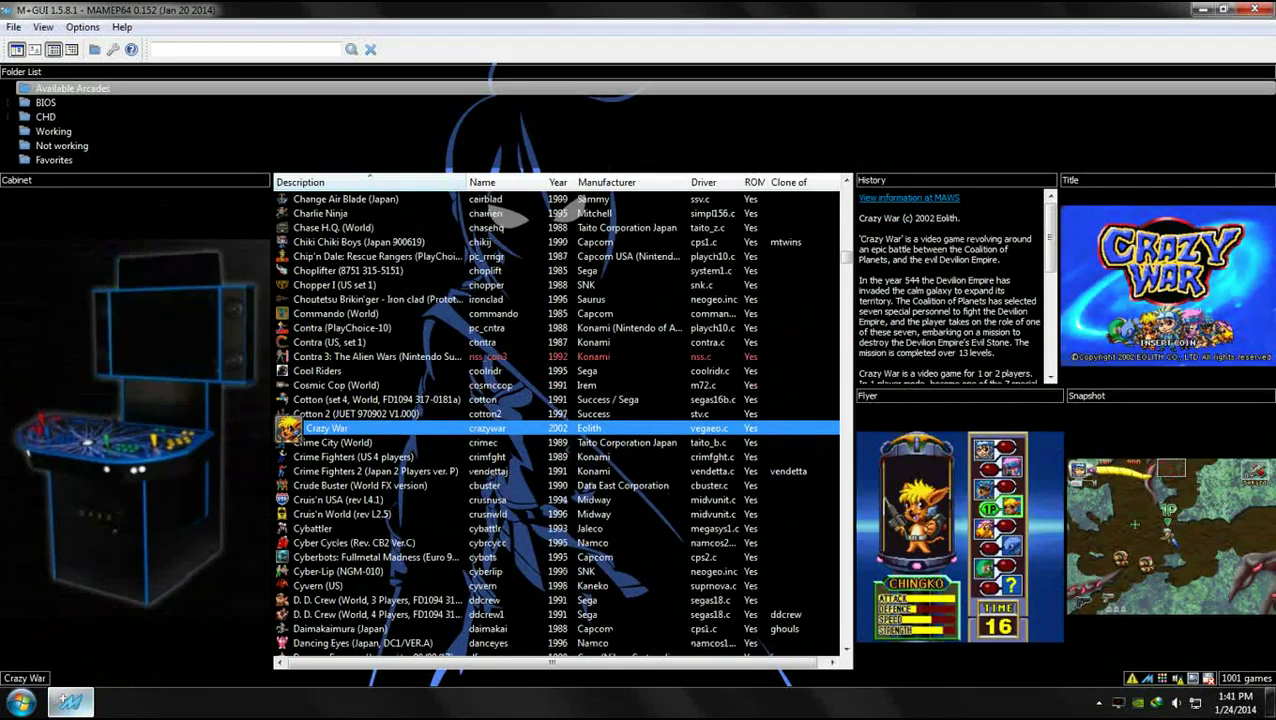
Step through the games from Cruis'n World to DJ Boy (set 1), viewing their artwork and history
click(376, 514)
scroll(555, 420, down, 2)
key(Down)
key(Down)
key(Down)
key(Down)
key(Down)
key(Down)
key(Down)
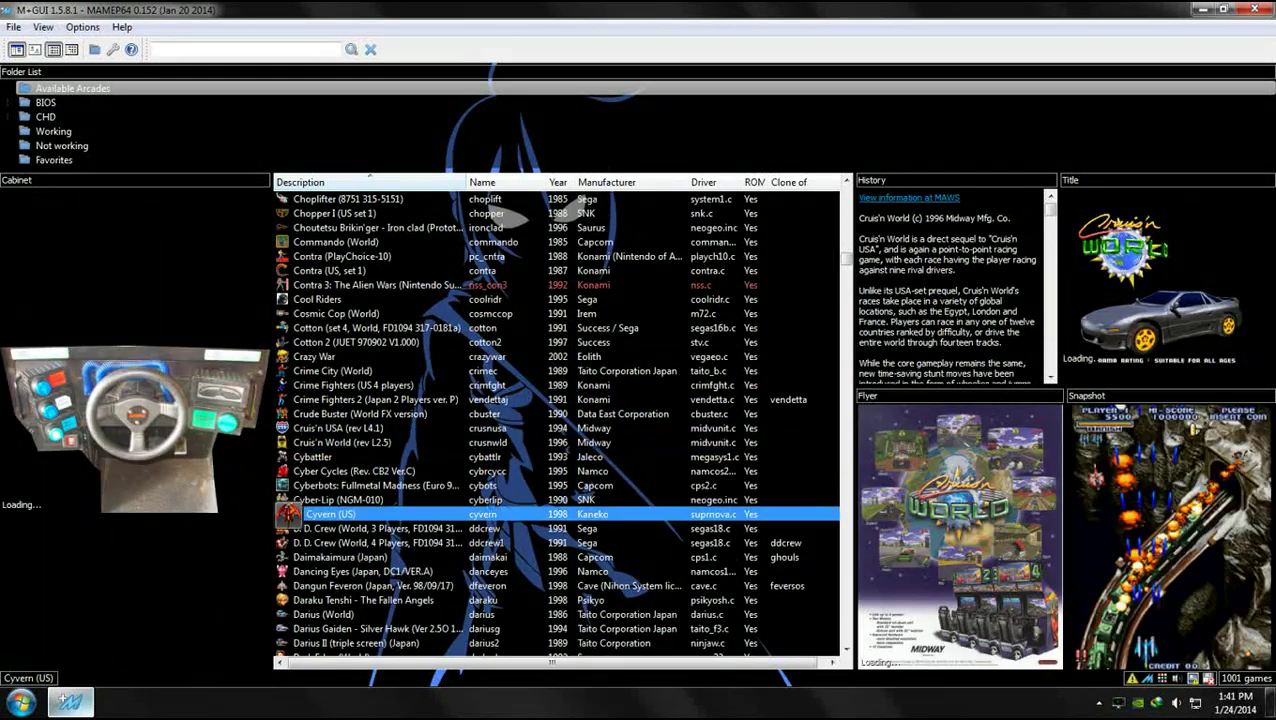
key(Down)
key(Down)
key(Down)
key(Down)
key(Down)
key(Down)
key(Down)
key(Down)
key(Down)
key(Down)
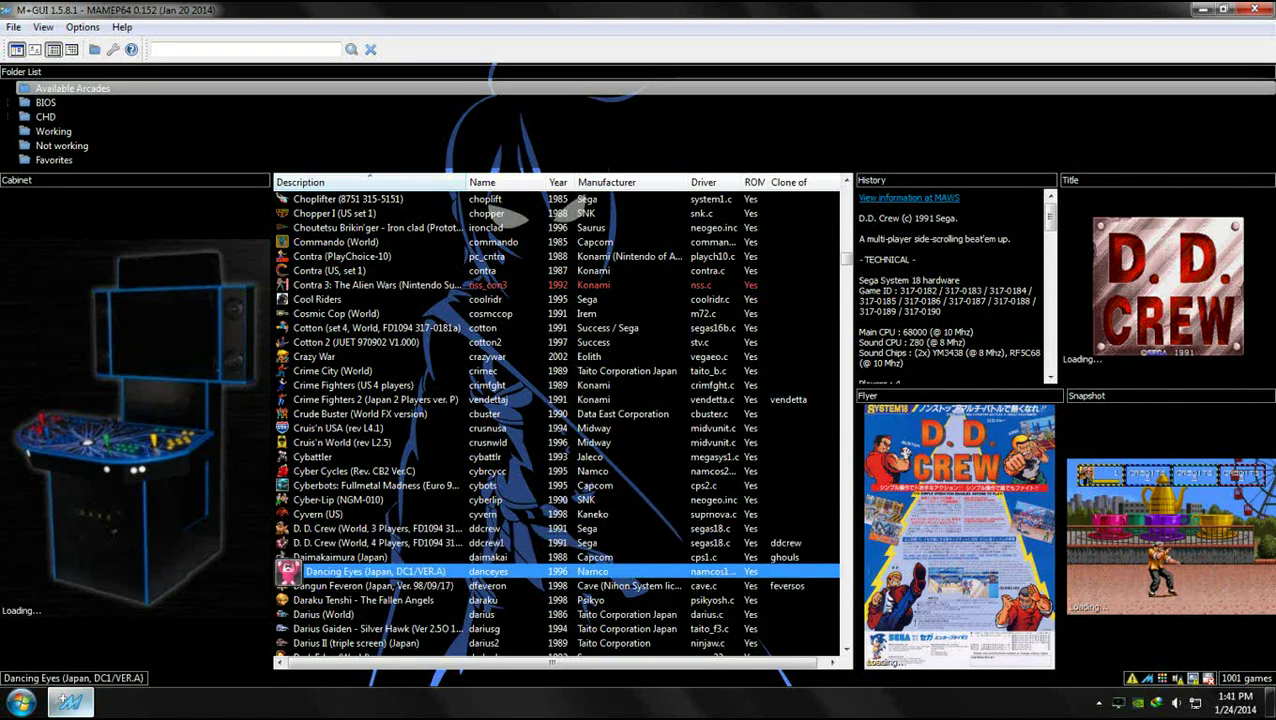
key(Down)
key(Down)
key(Down)
key(Down)
key(Down)
key(Down)
key(Down)
key(Down)
key(Down)
key(Down)
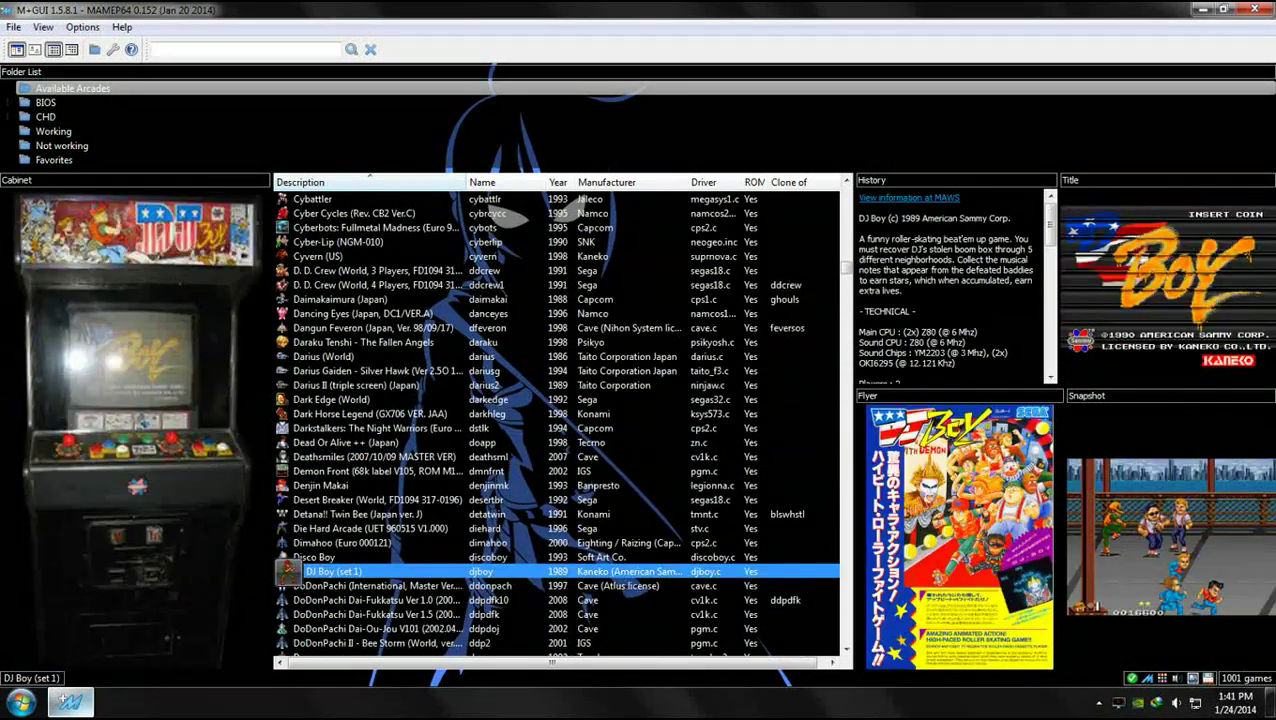
Continue stepping through the games after DJ Boy (set 1) as far as Double Dribble, viewing their previews
scroll(555, 420, down, 4)
key(Down)
key(Down)
key(Down)
key(Down)
key(Down)
key(Down)
key(Down)
key(Down)
key(Down)
key(Down)
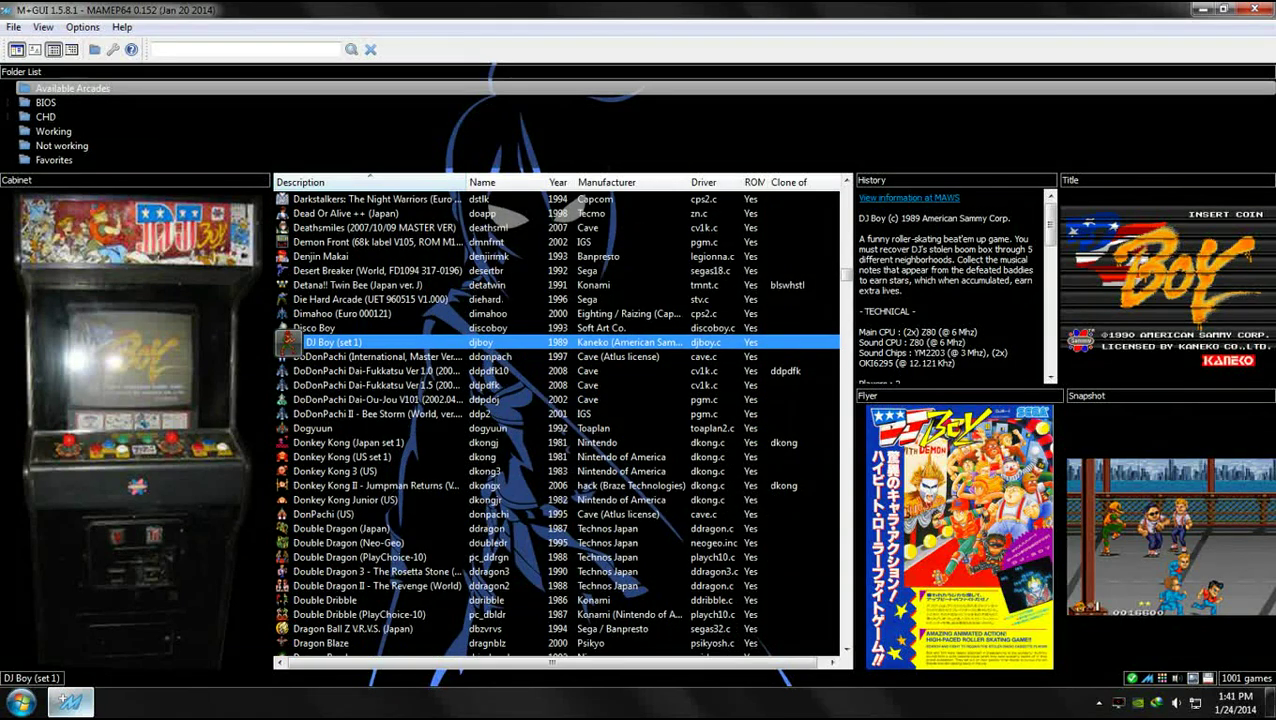
key(Down)
key(Down)
key(Down)
key(Down)
key(Down)
key(Down)
key(Down)
key(Down)
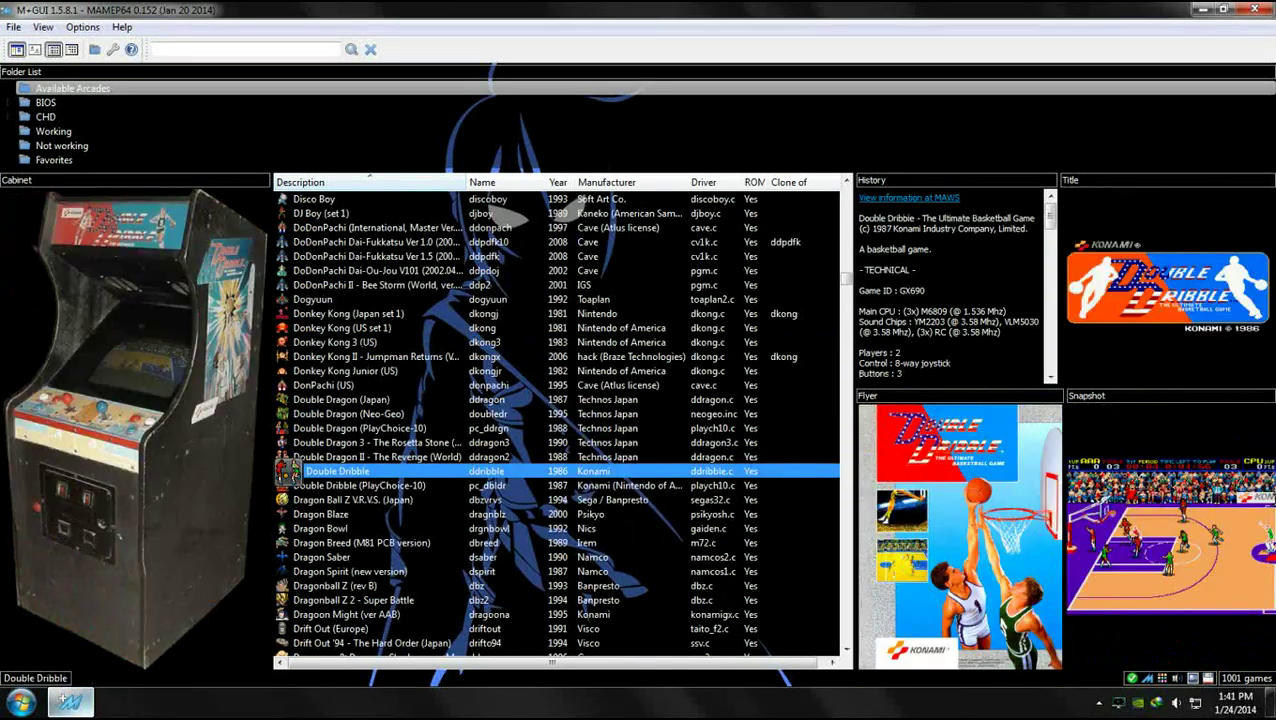
Preview Drift Out '94, Dungeons & Dragons: Tower of Doom, ESP Ra.De. and Espgaluda II
scroll(510, 215, down, 6)
scroll(510, 218, down, 2)
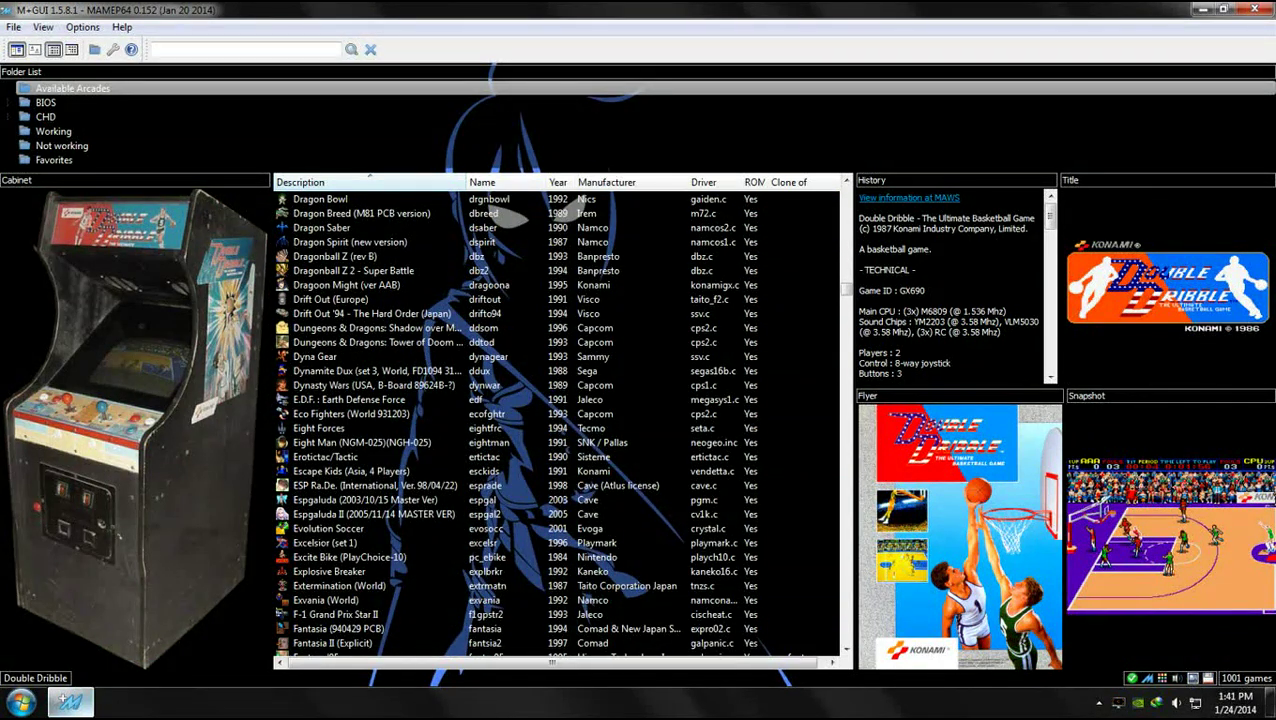
click(372, 314)
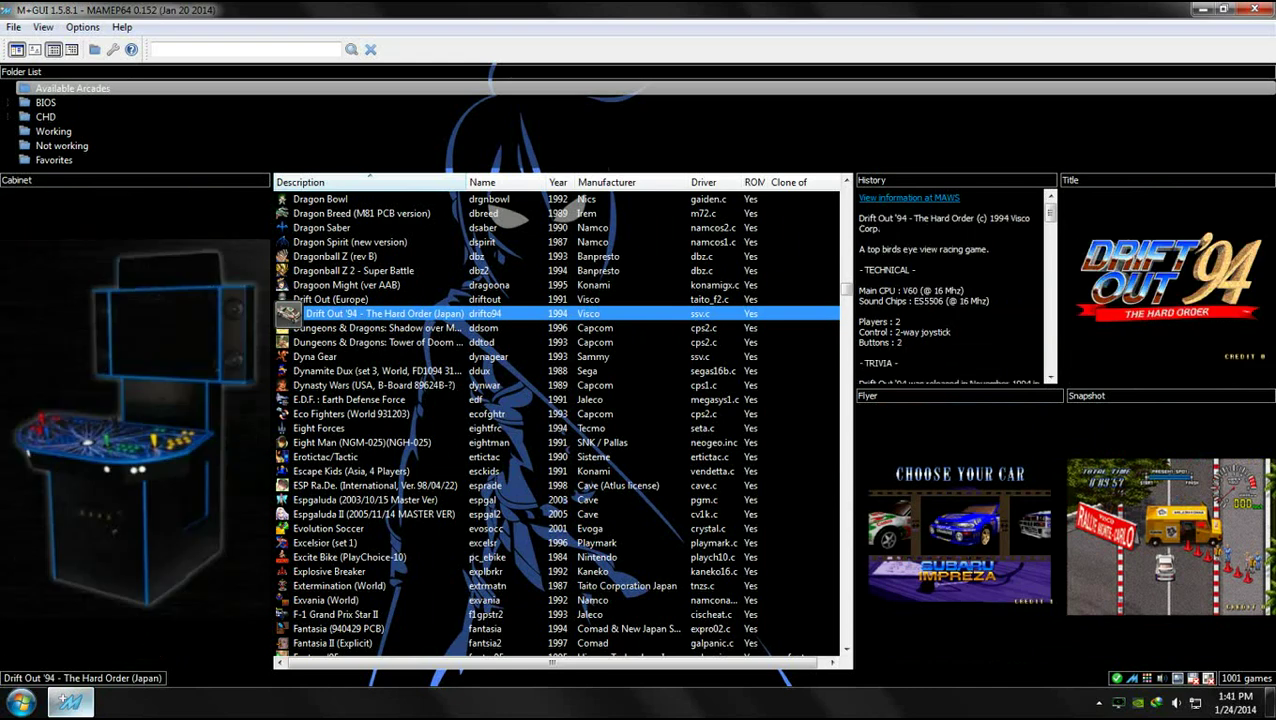
key(Down)
key(Down)
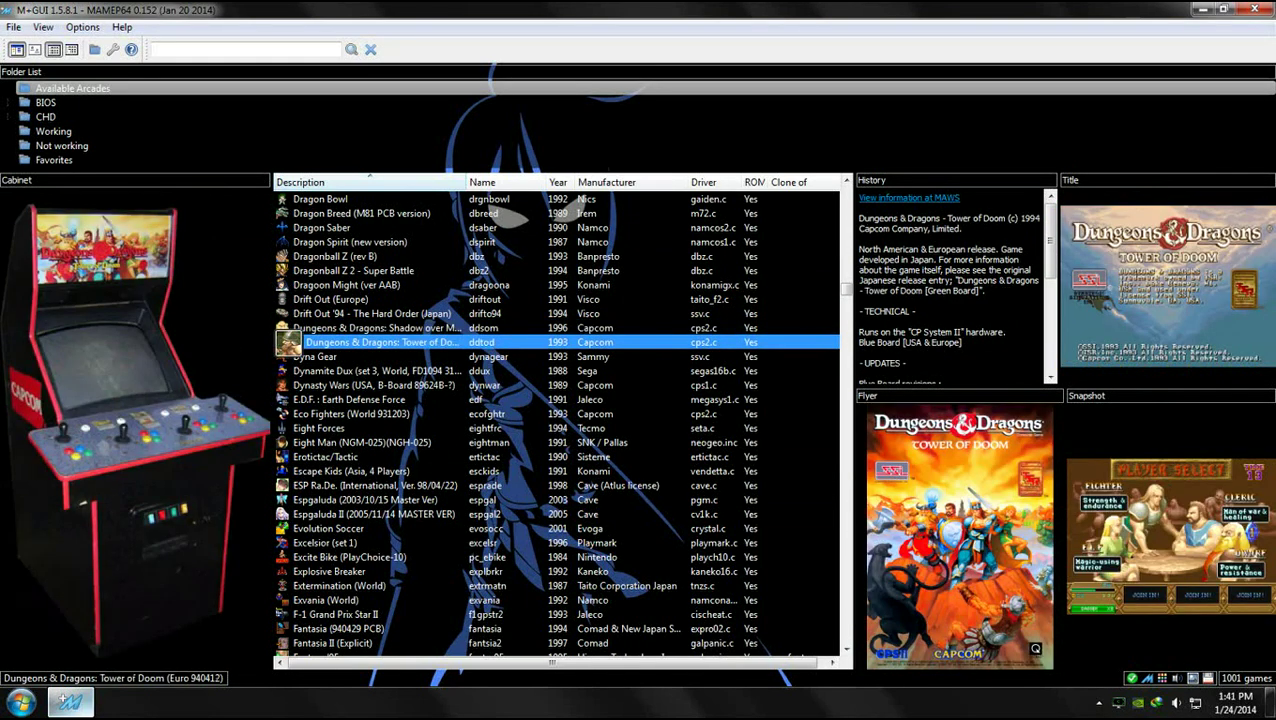
click(376, 486)
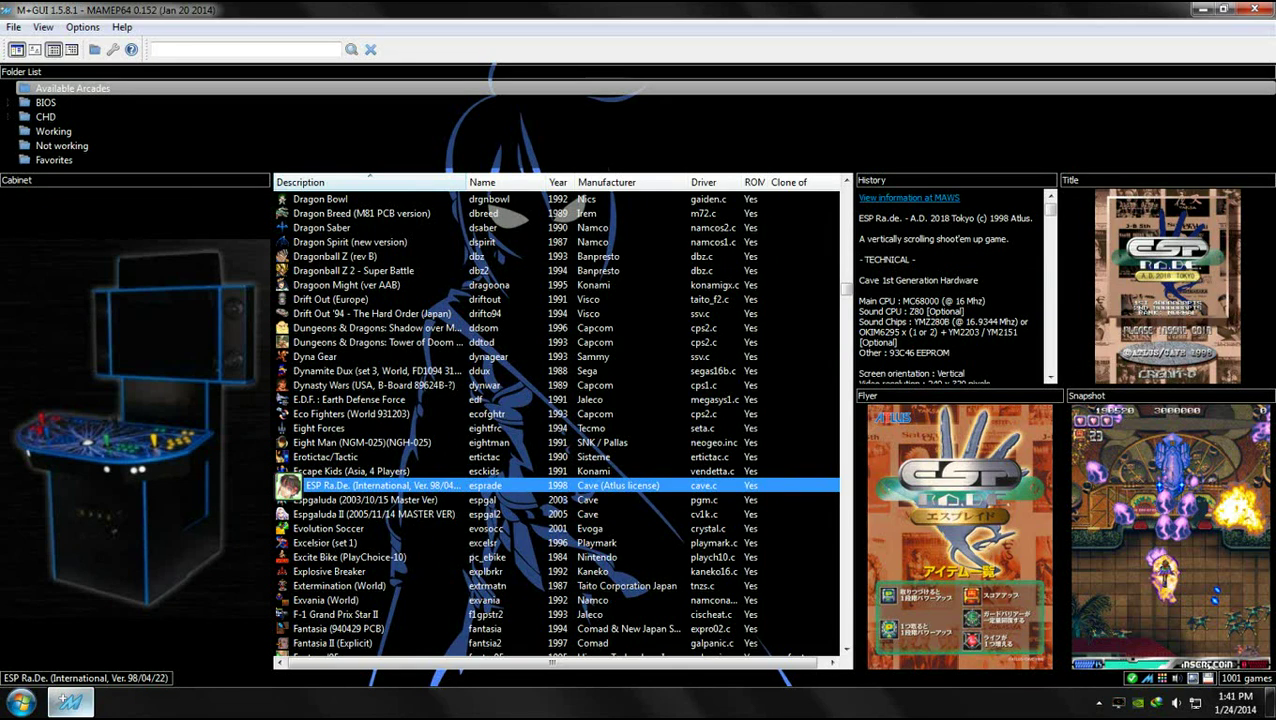
key(Down)
key(Down)
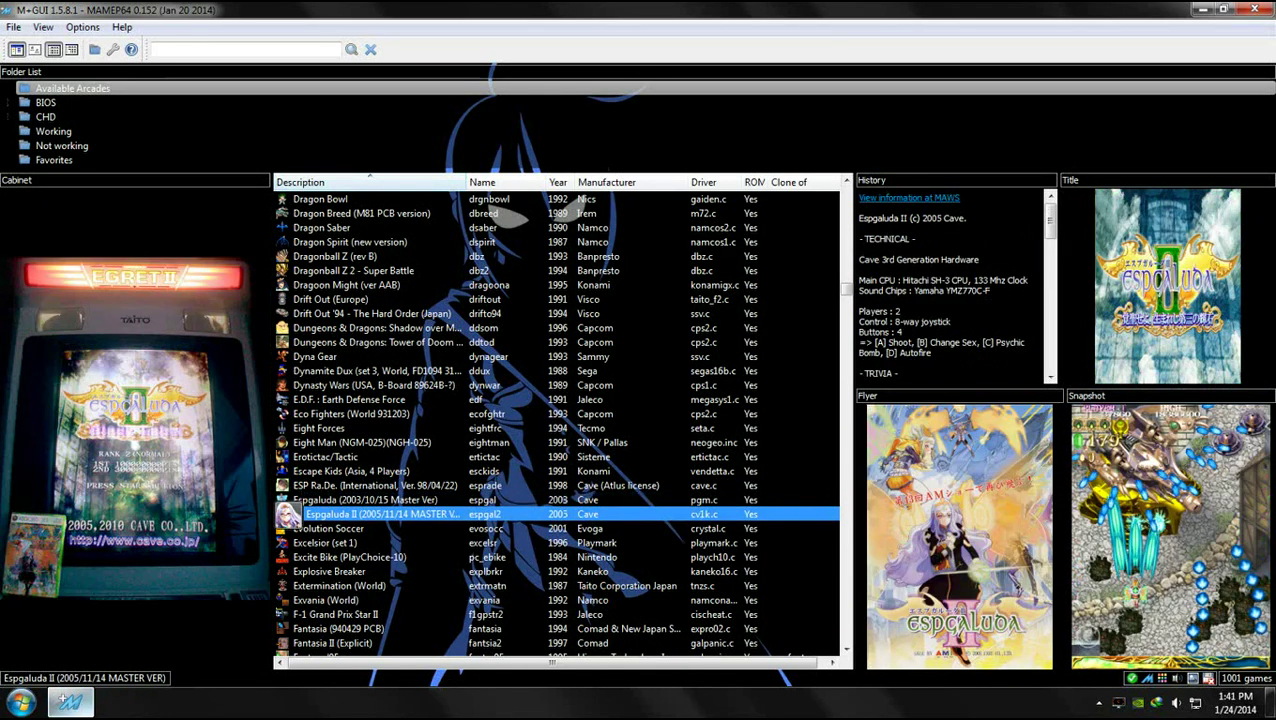
Preview Fatal Fury Special and Fatal Fury 3, and look further through the F and G titles
scroll(505, 217, down, 5)
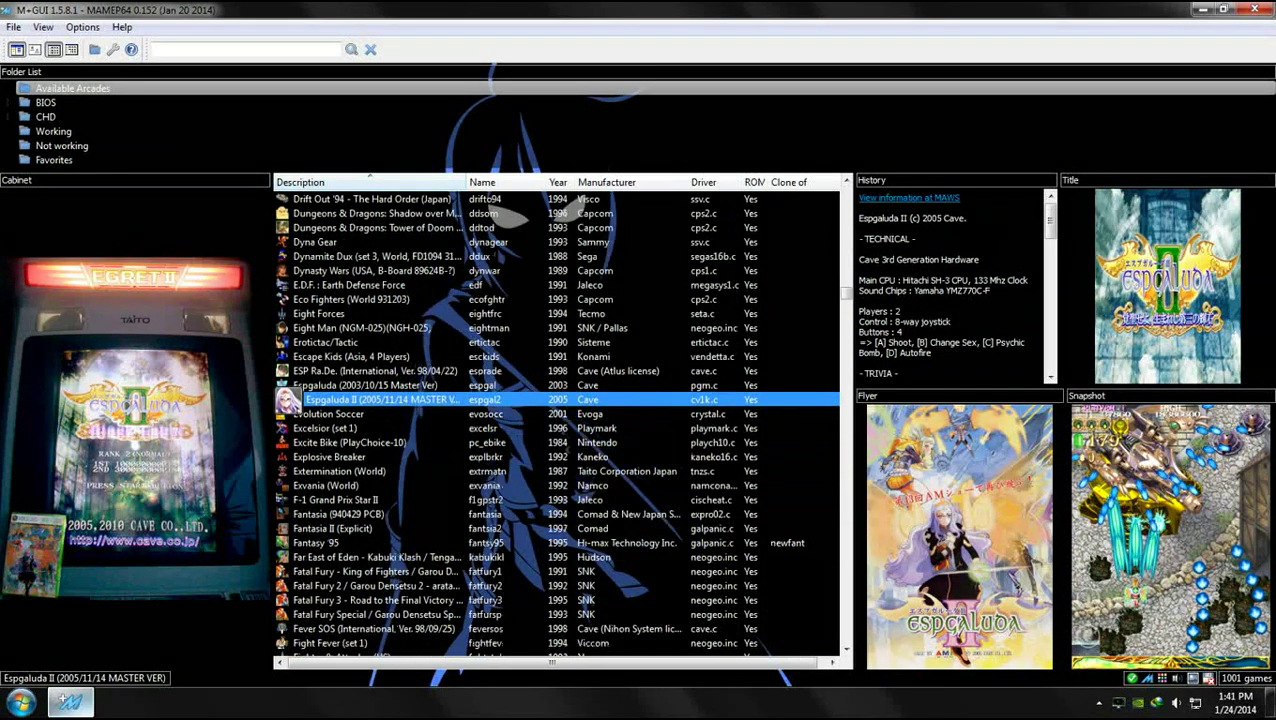
scroll(380, 485, down, 1)
click(380, 485)
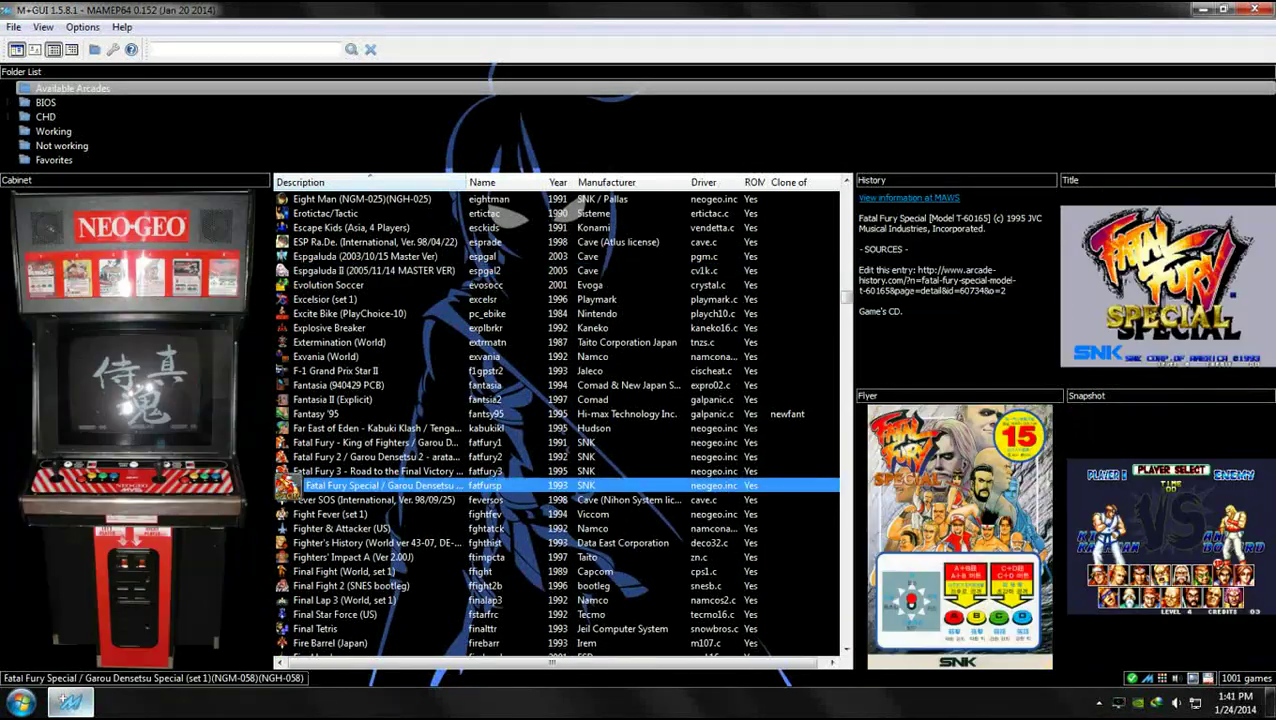
click(380, 471)
scroll(380, 471, down, 3)
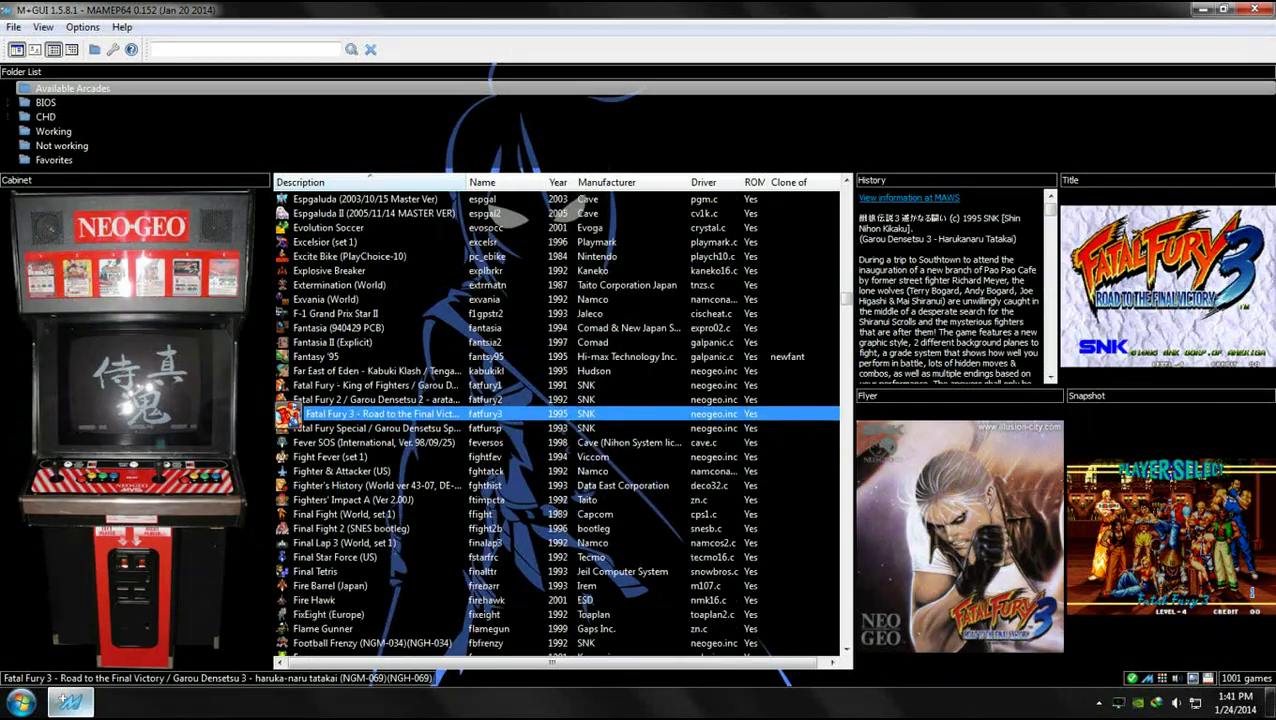
scroll(505, 215, down, 5)
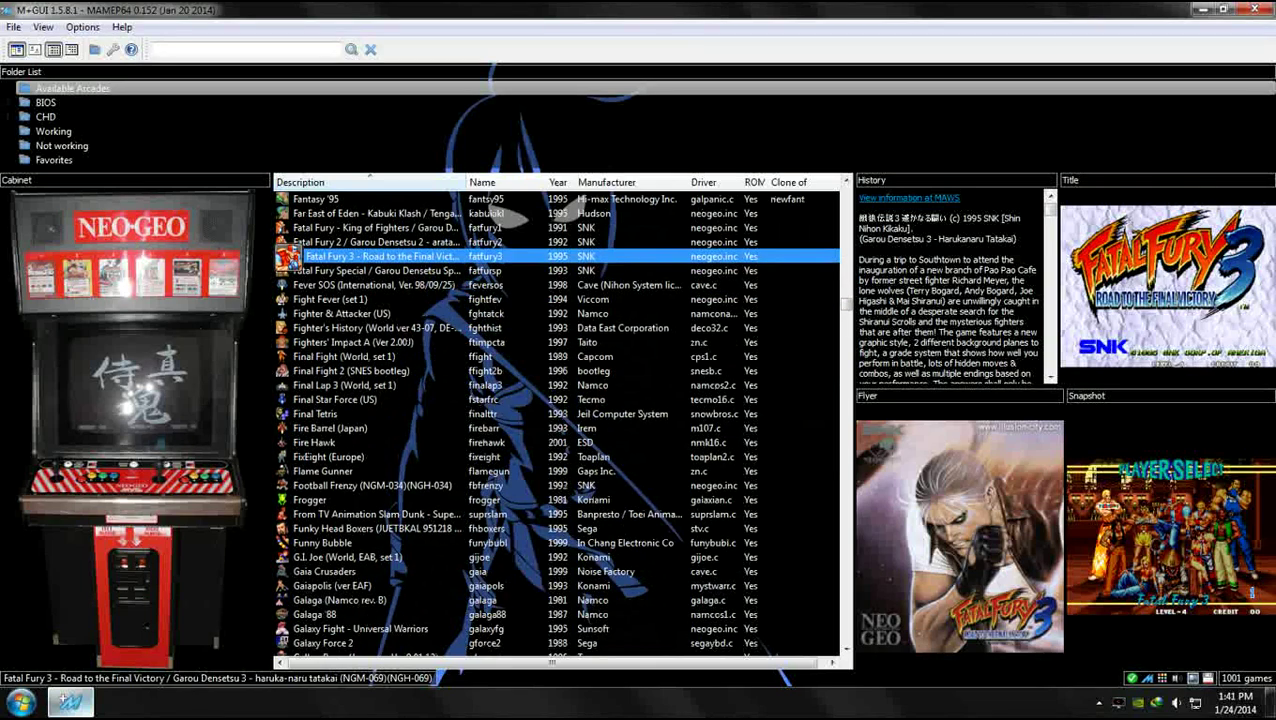
Preview Guwange (Japan) and Haunted Castle (version M) among the G and H titles of the available arcades
scroll(505, 215, down, 9)
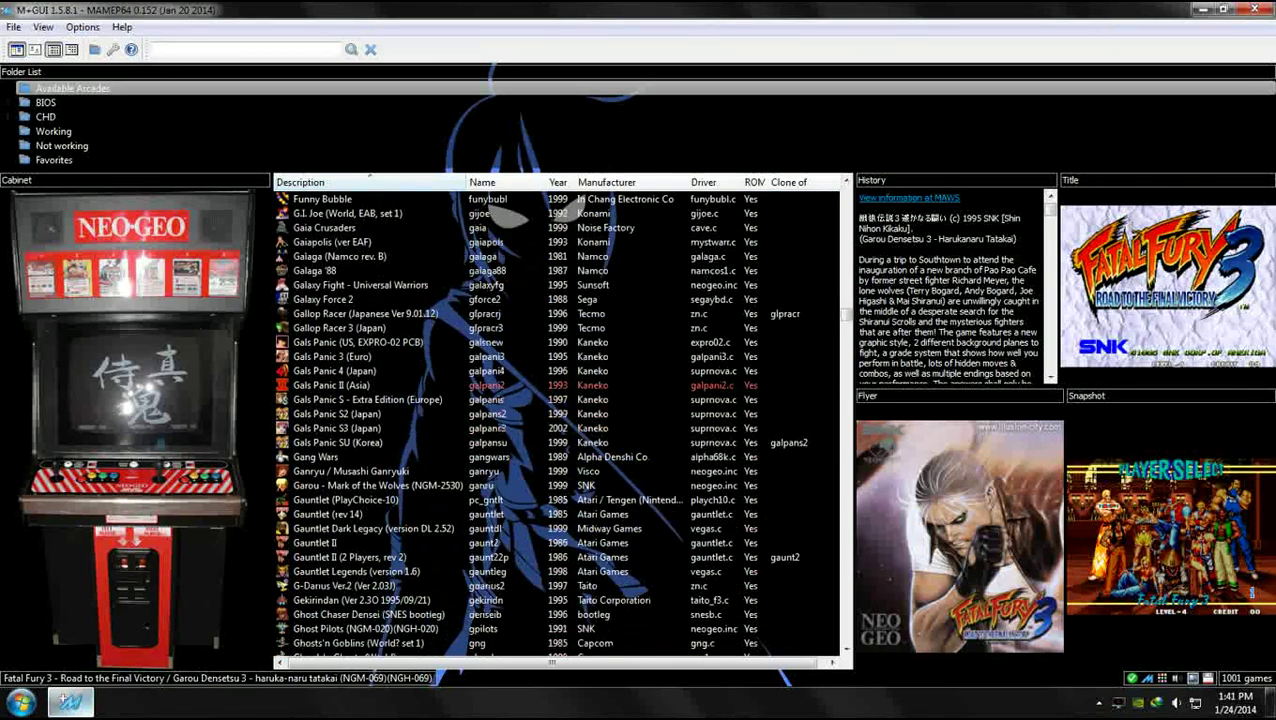
scroll(505, 215, down, 8)
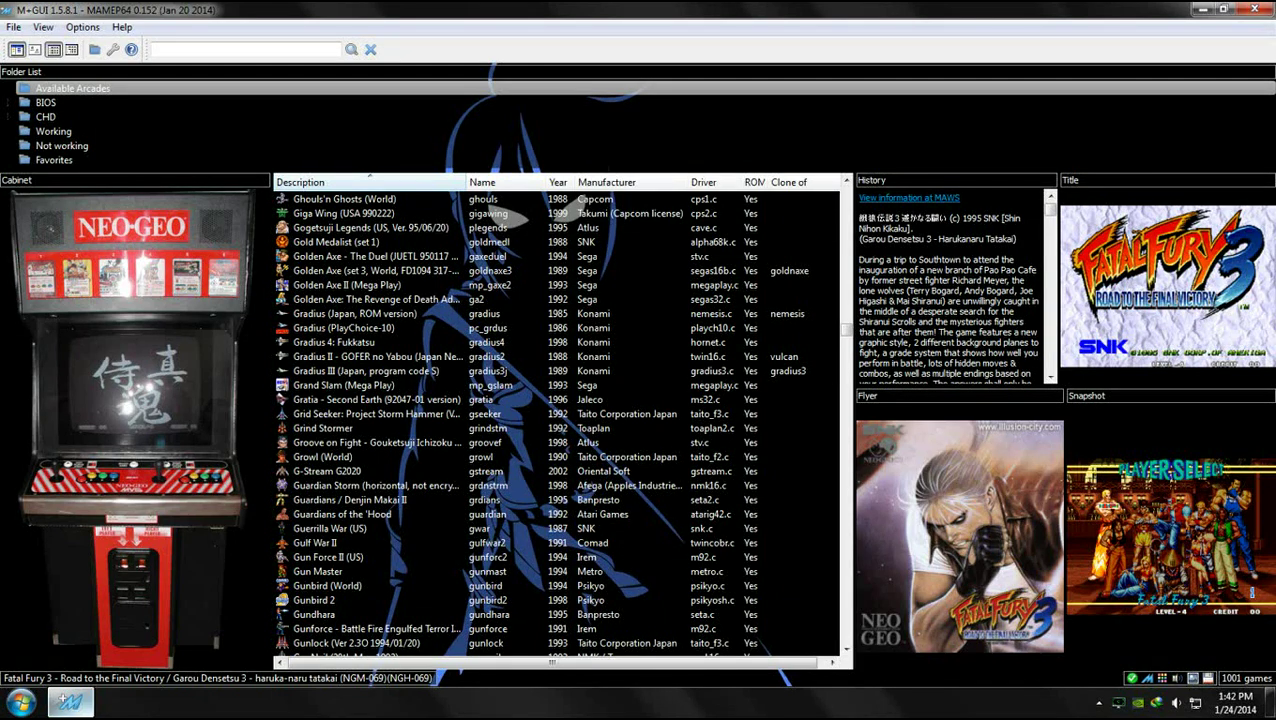
scroll(505, 215, down, 4)
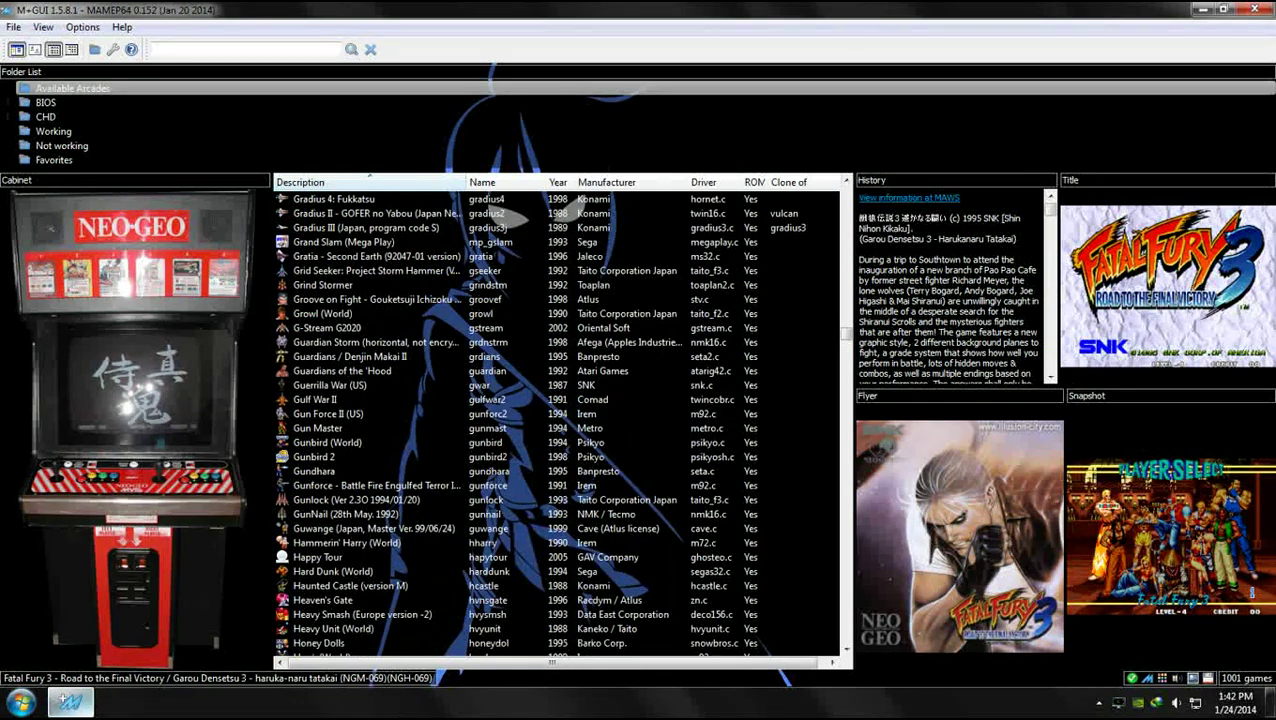
scroll(505, 425, down, 2)
click(380, 500)
scroll(380, 500, down, 3)
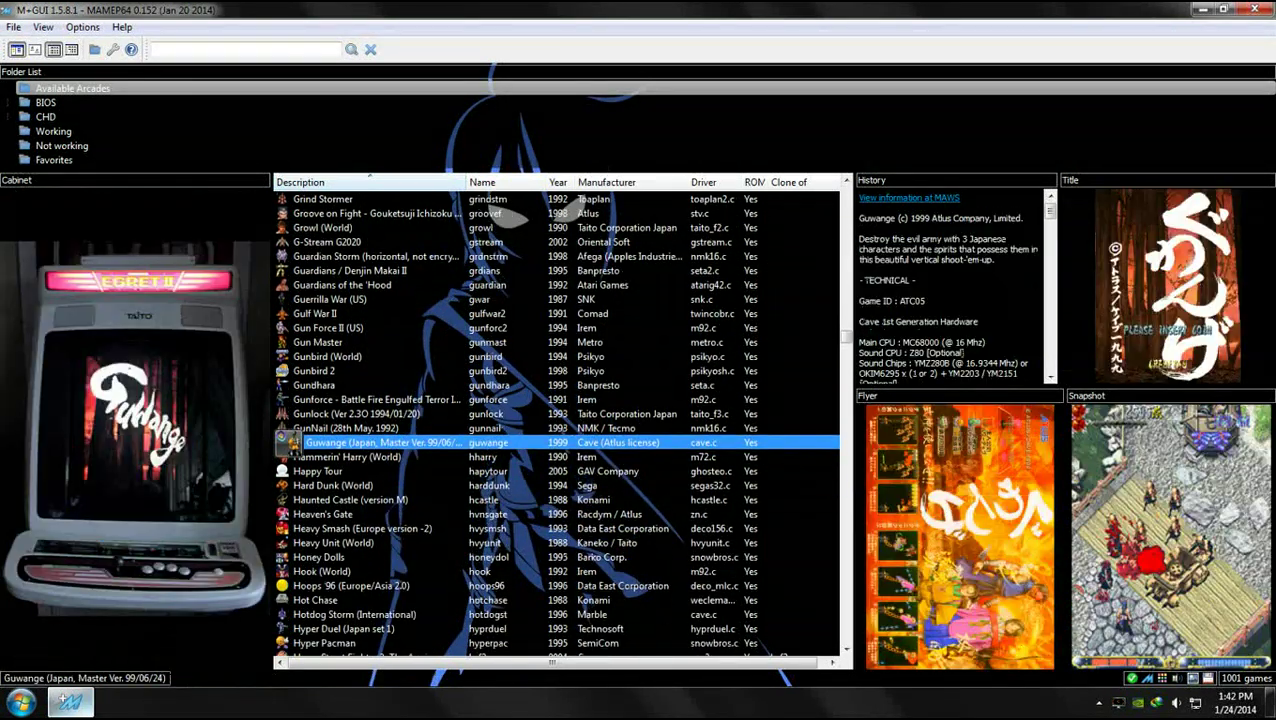
scroll(505, 215, down, 1)
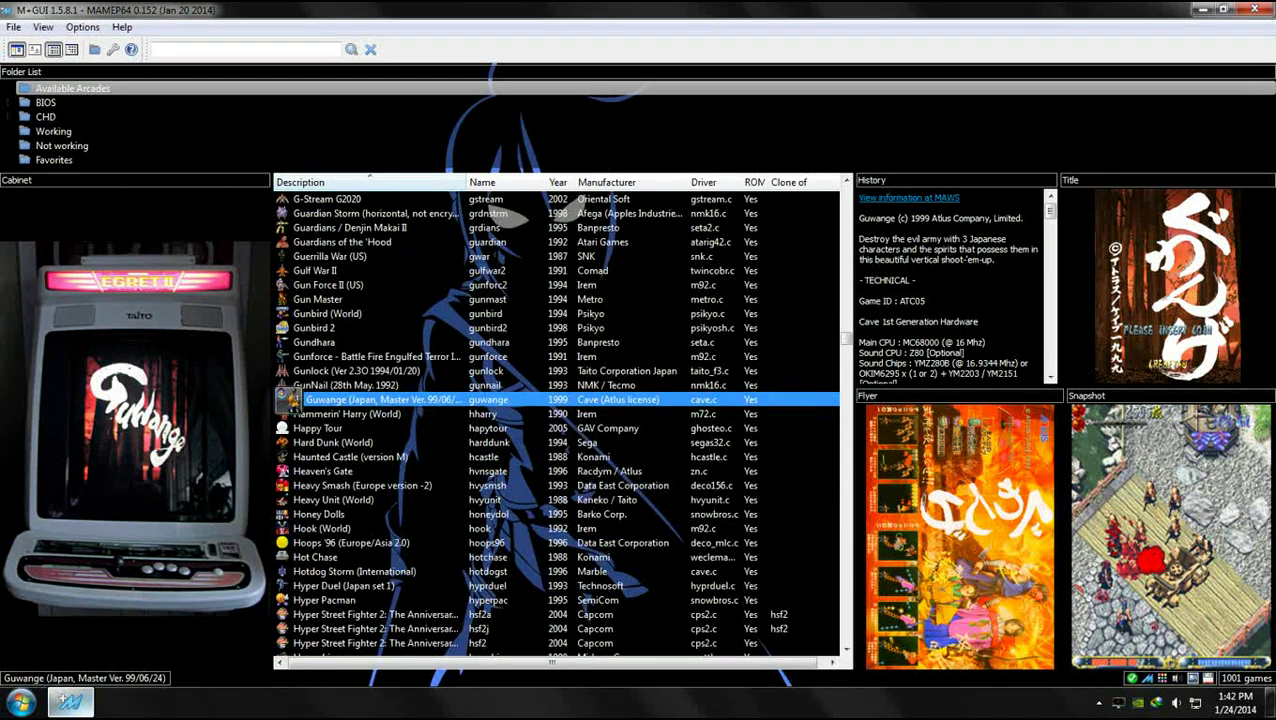
scroll(505, 215, down, 1)
click(362, 414)
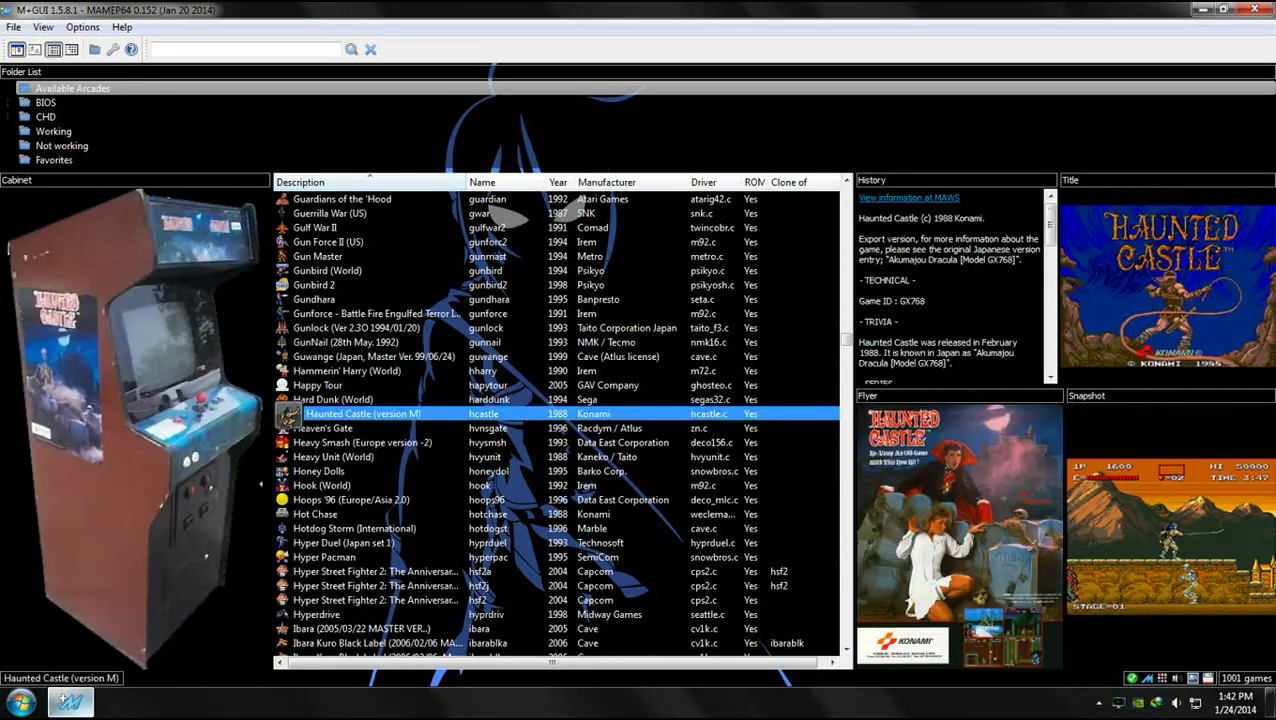
Preview the artwork and history of JoJo no Kimyou na Bouken, JoJo's Bizarre Adventure and JoJo's Venture
scroll(362, 414, down, 4)
scroll(505, 213, down, 1)
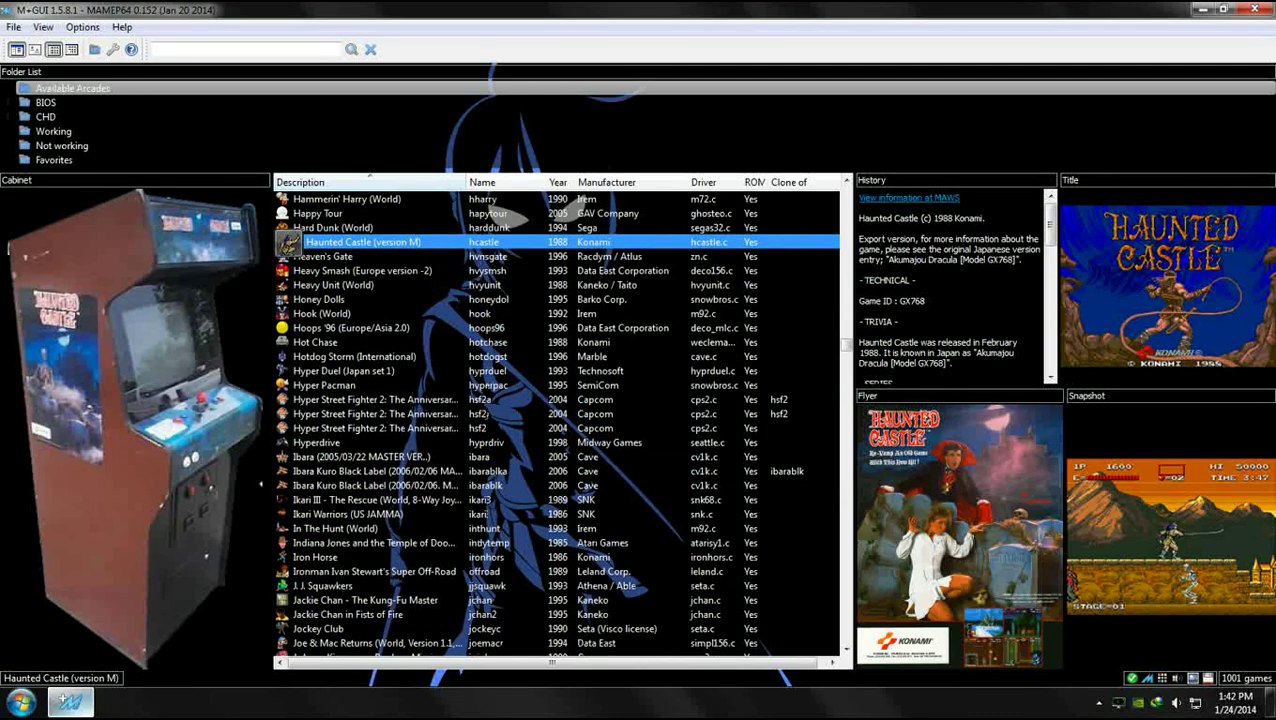
scroll(505, 215, down, 3)
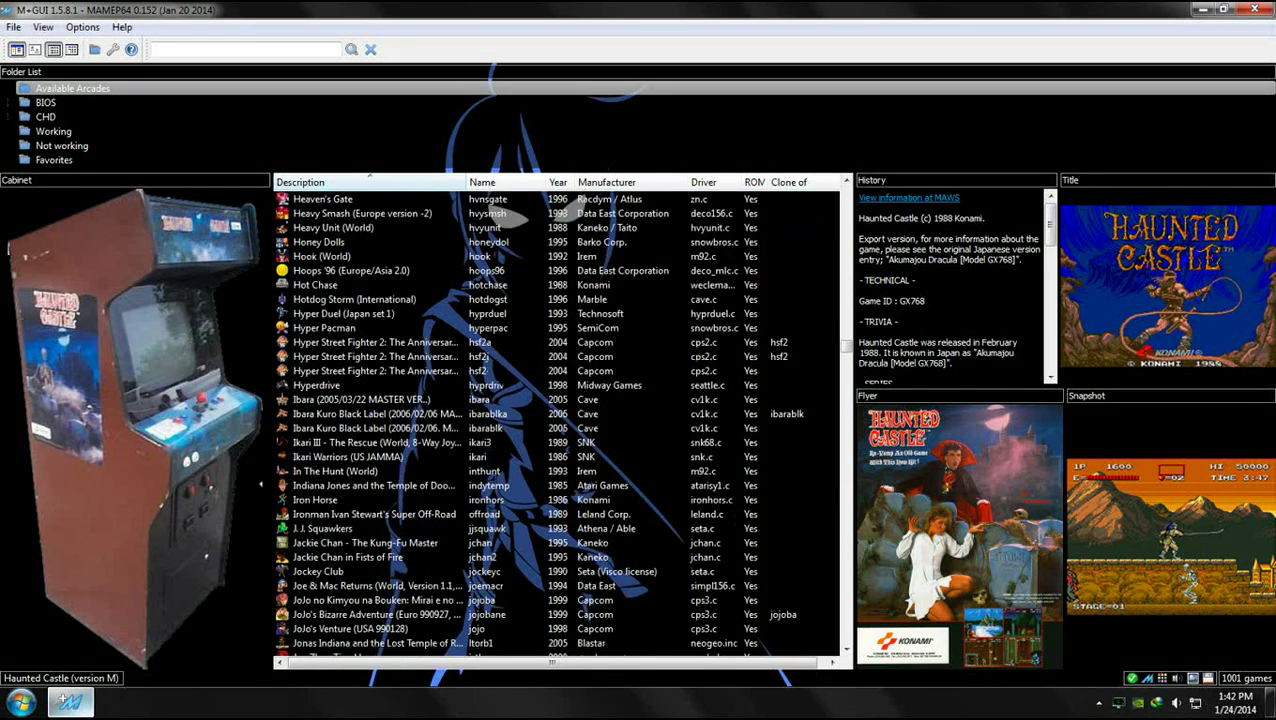
scroll(505, 215, down, 1)
click(290, 500)
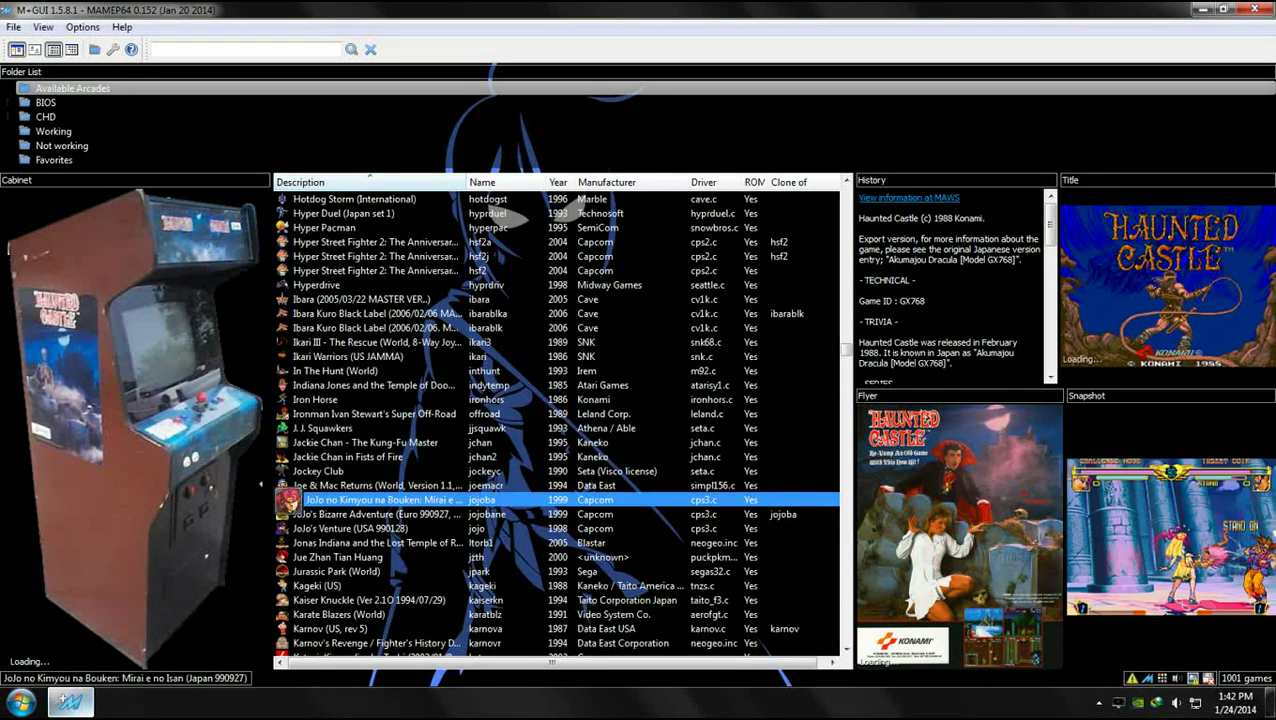
click(380, 514)
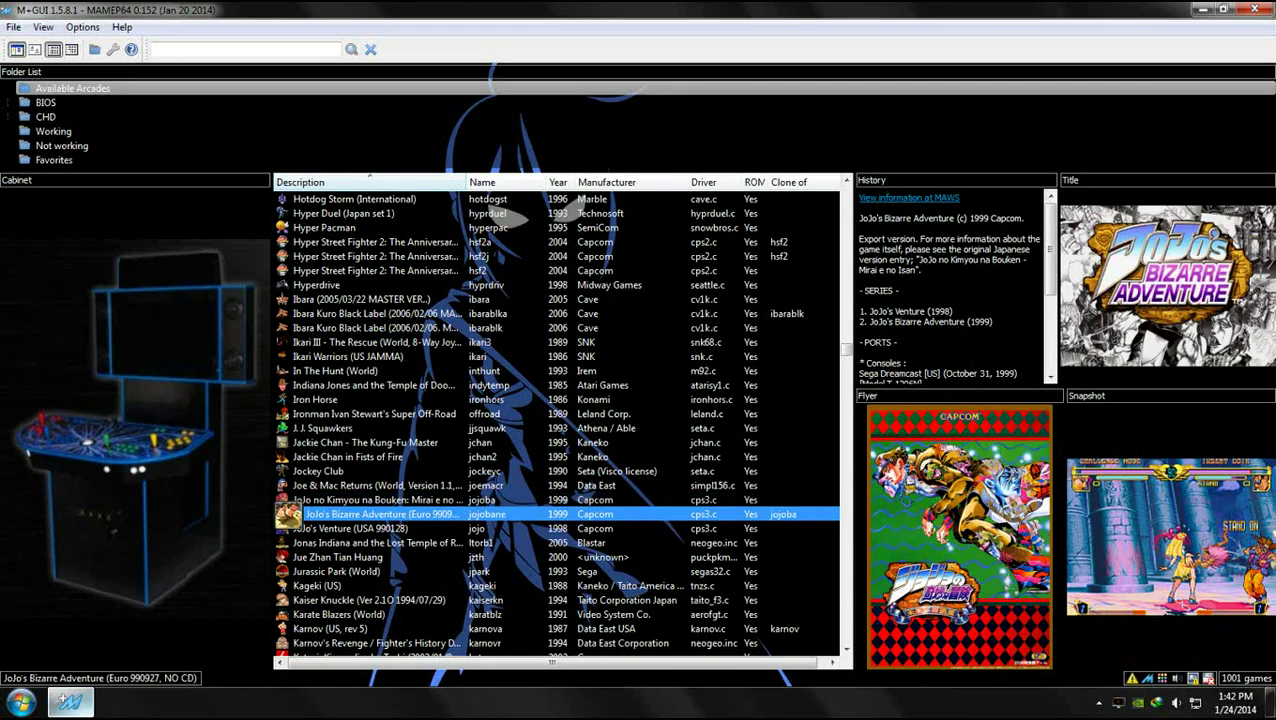
click(290, 528)
Preview Kageki (US), Ketsui: Kizuna Jigoku Tachi, Killer Instinct 2 and Killer Instinct (v1.5d)
scroll(290, 528, down, 2)
click(290, 528)
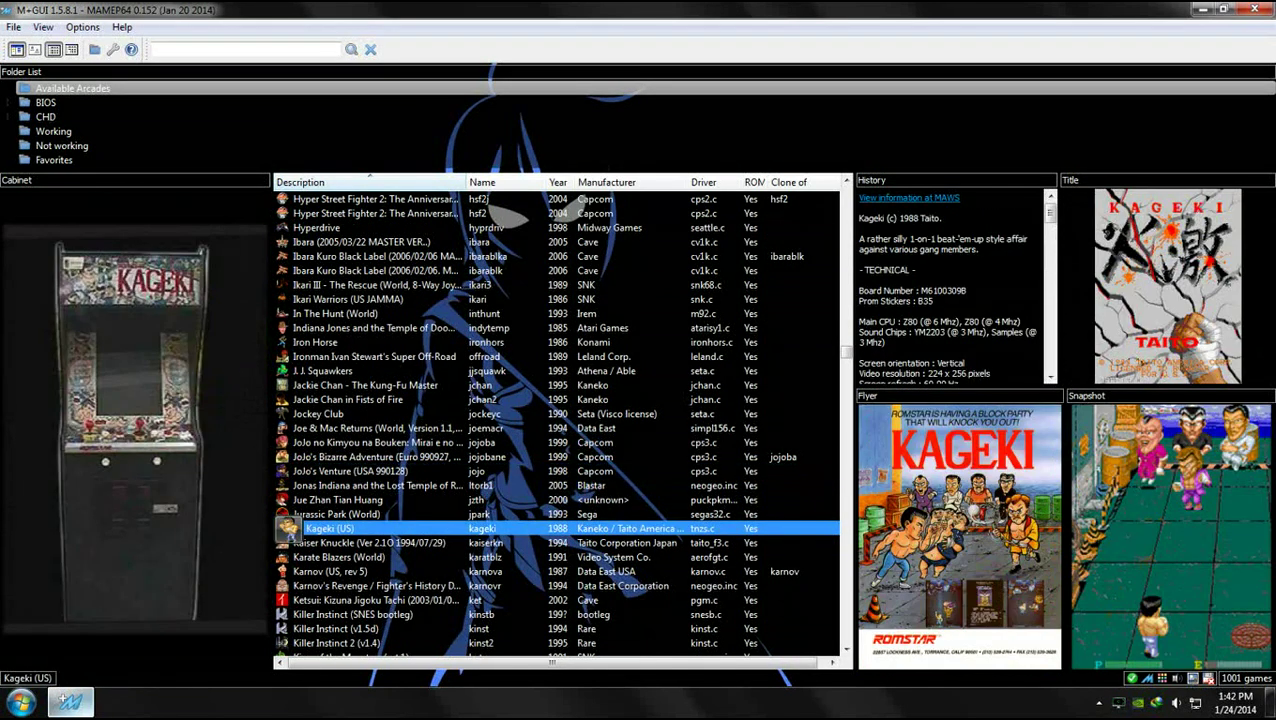
scroll(290, 528, down, 2)
click(290, 528)
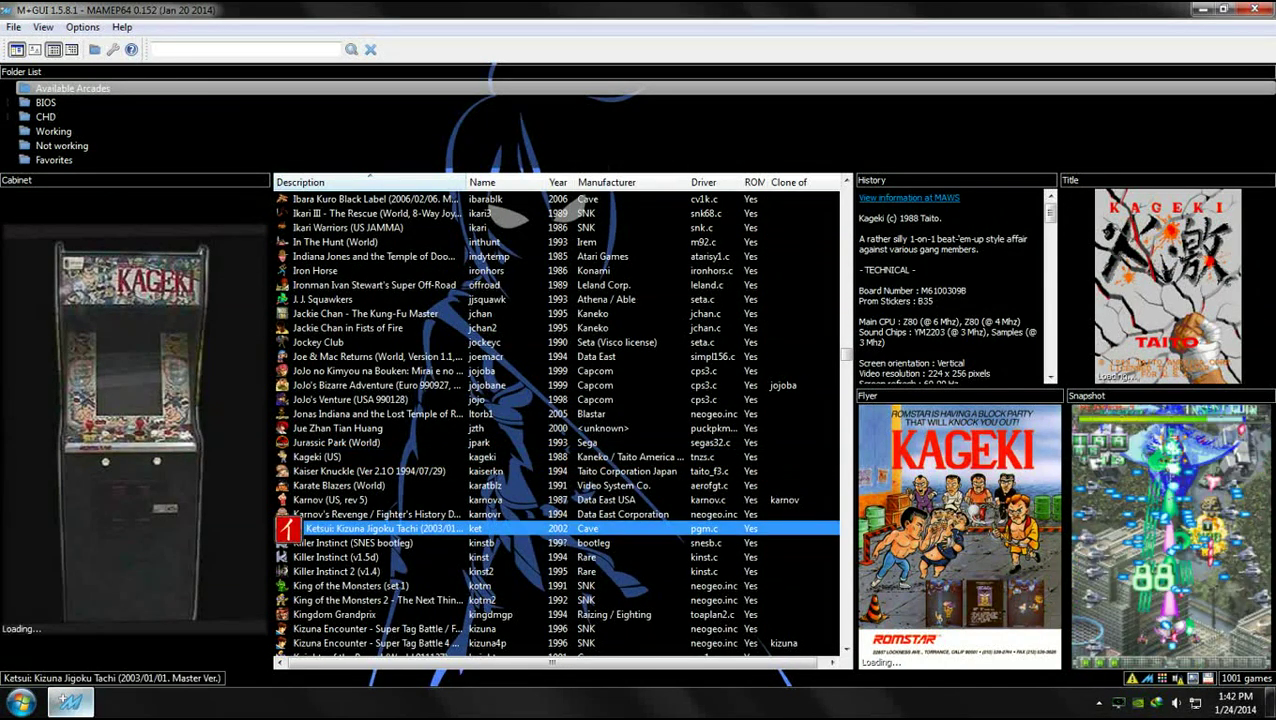
scroll(290, 528, down, 2)
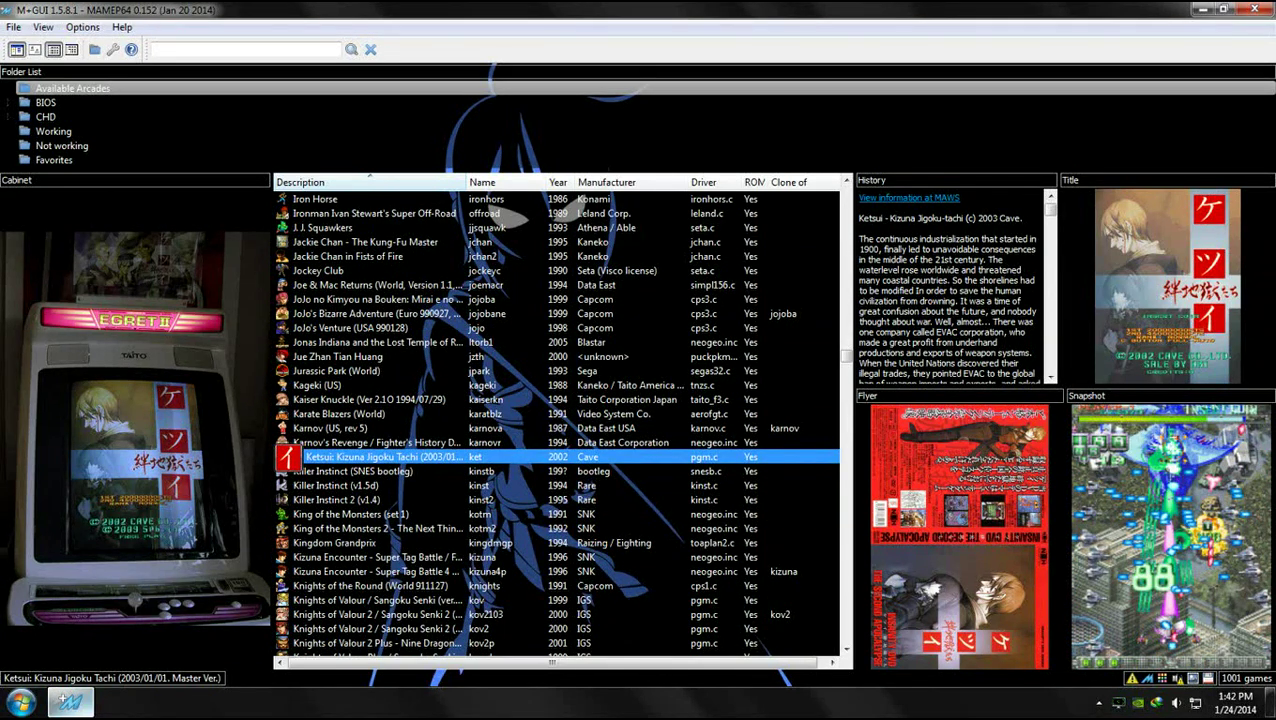
click(290, 500)
click(289, 485)
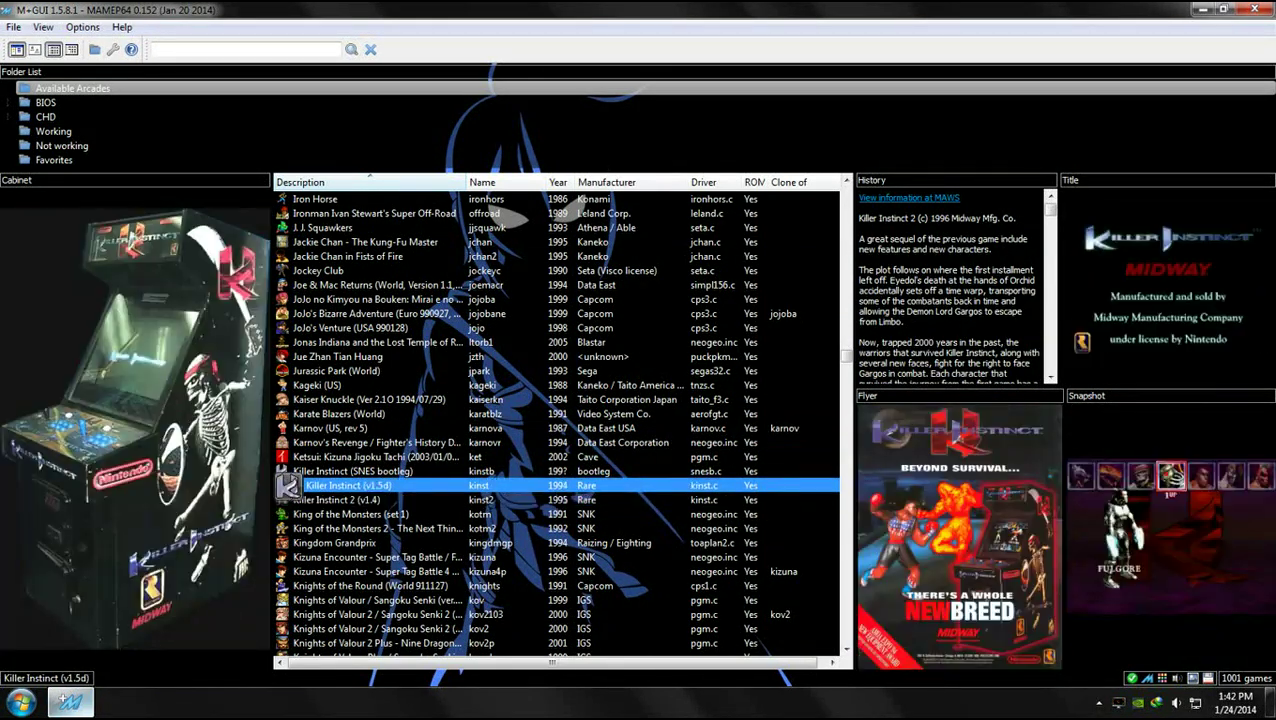
Preview Knights of the Round and step through the Knights of Valour games as far as Knights of Valour Super Heroes
scroll(289, 485, down, 4)
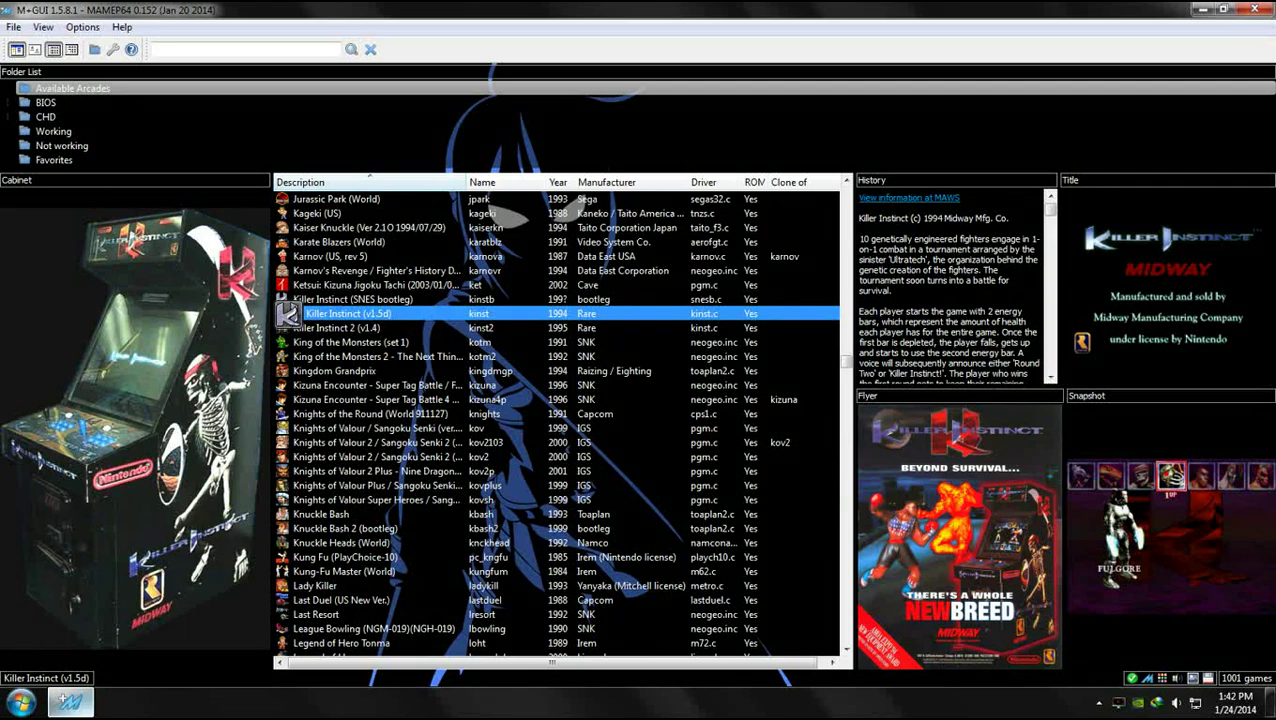
click(288, 413)
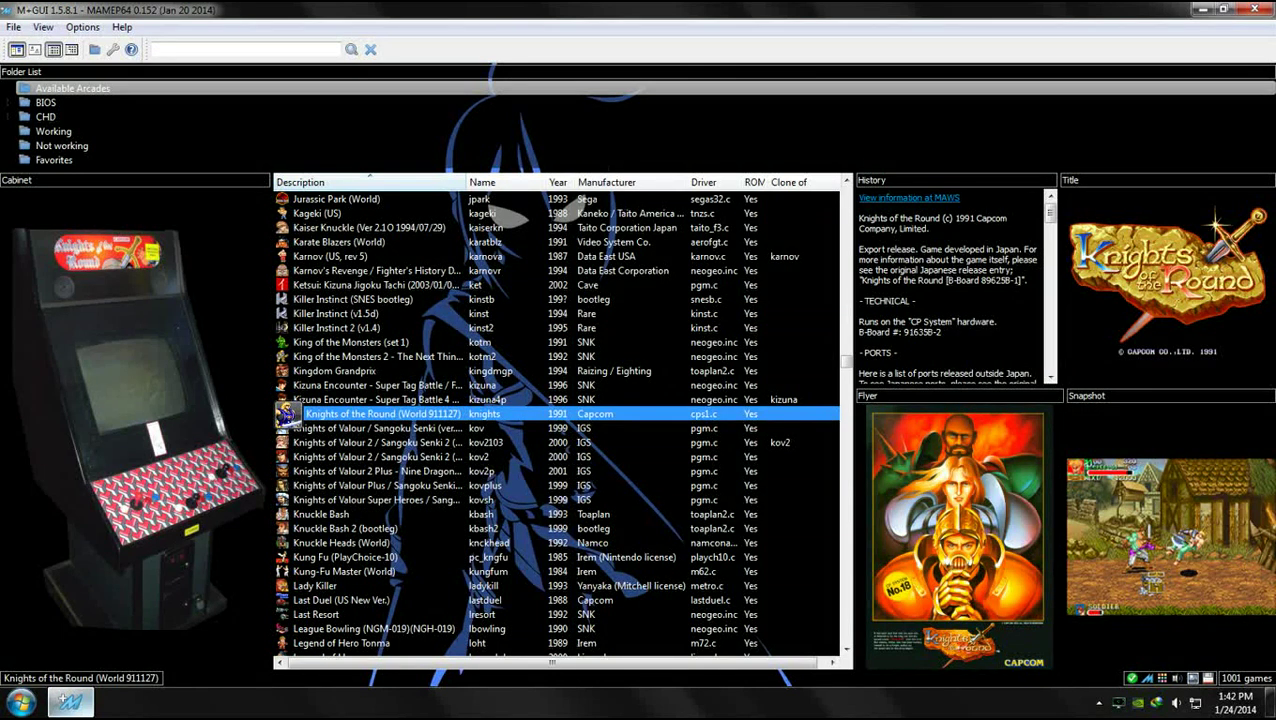
click(288, 428)
click(288, 442)
click(288, 456)
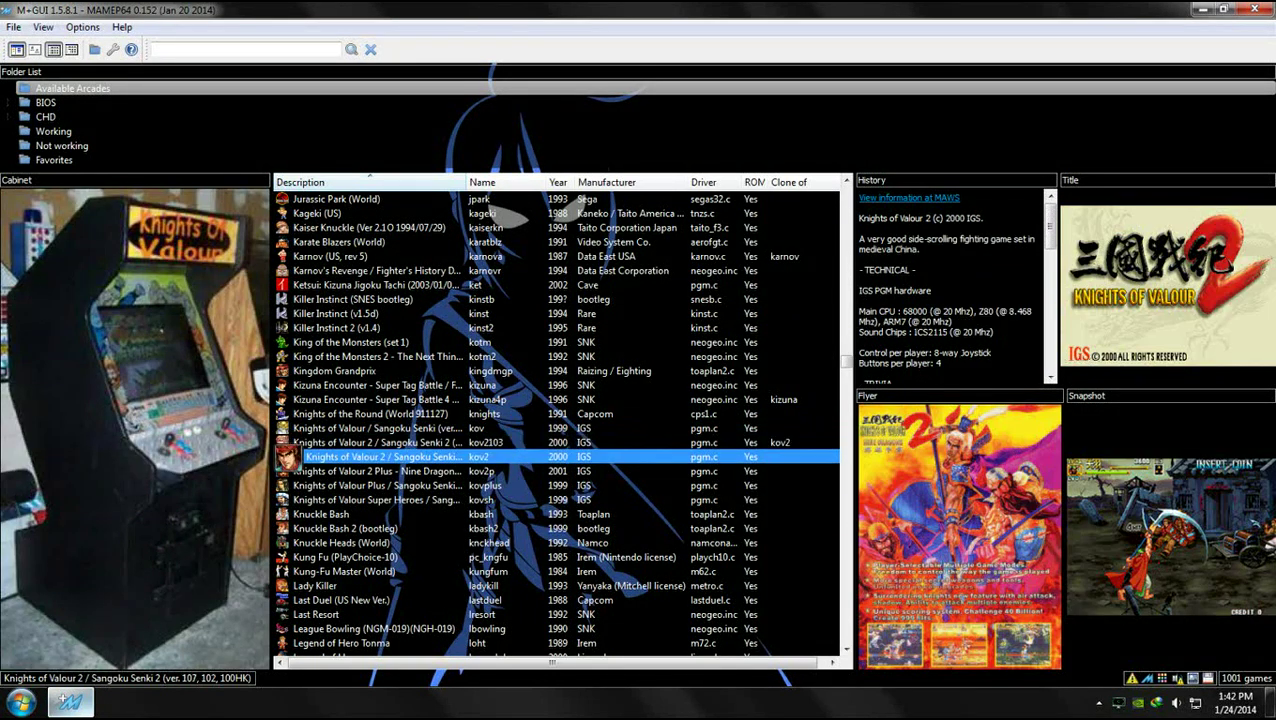
key(Down)
key(Down)
key(Down)
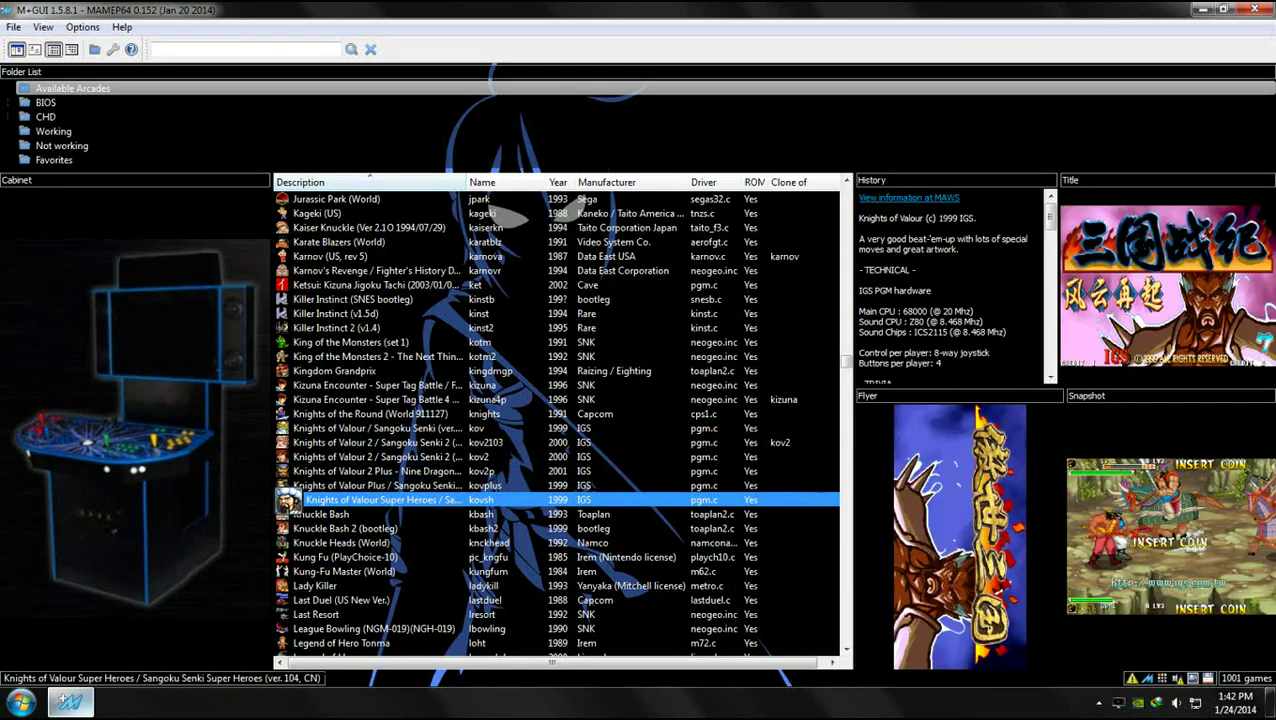
Preview Lethal Enforcers, Lethal Enforcers II: Gun Fighters and Lethal Weapon (Nintendo Super System)
scroll(288, 499, down, 5)
click(288, 514)
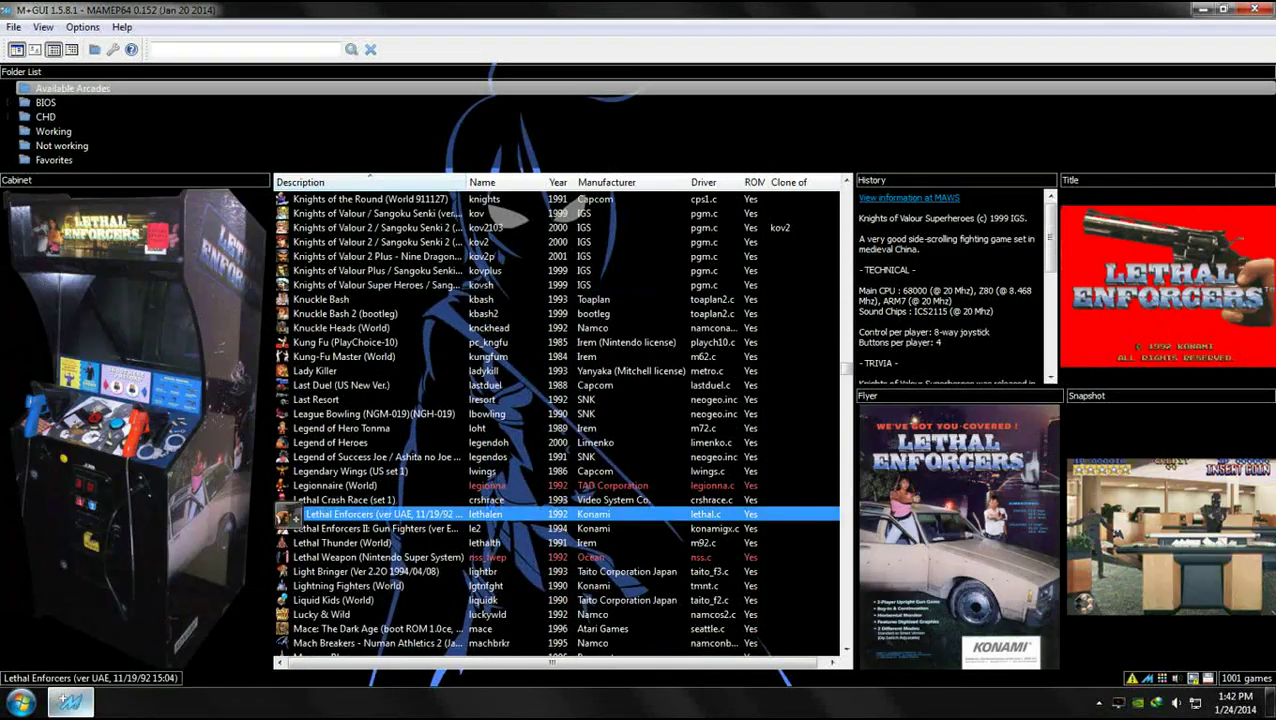
click(288, 528)
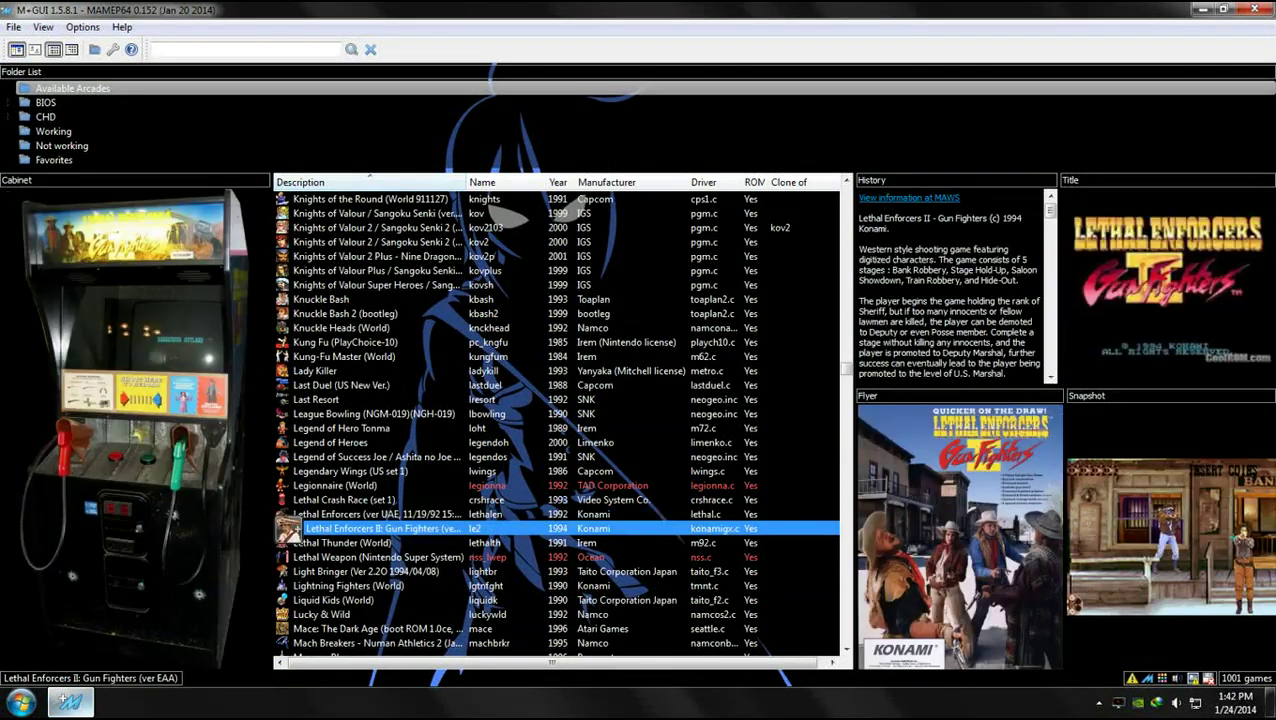
scroll(288, 528, down, 2)
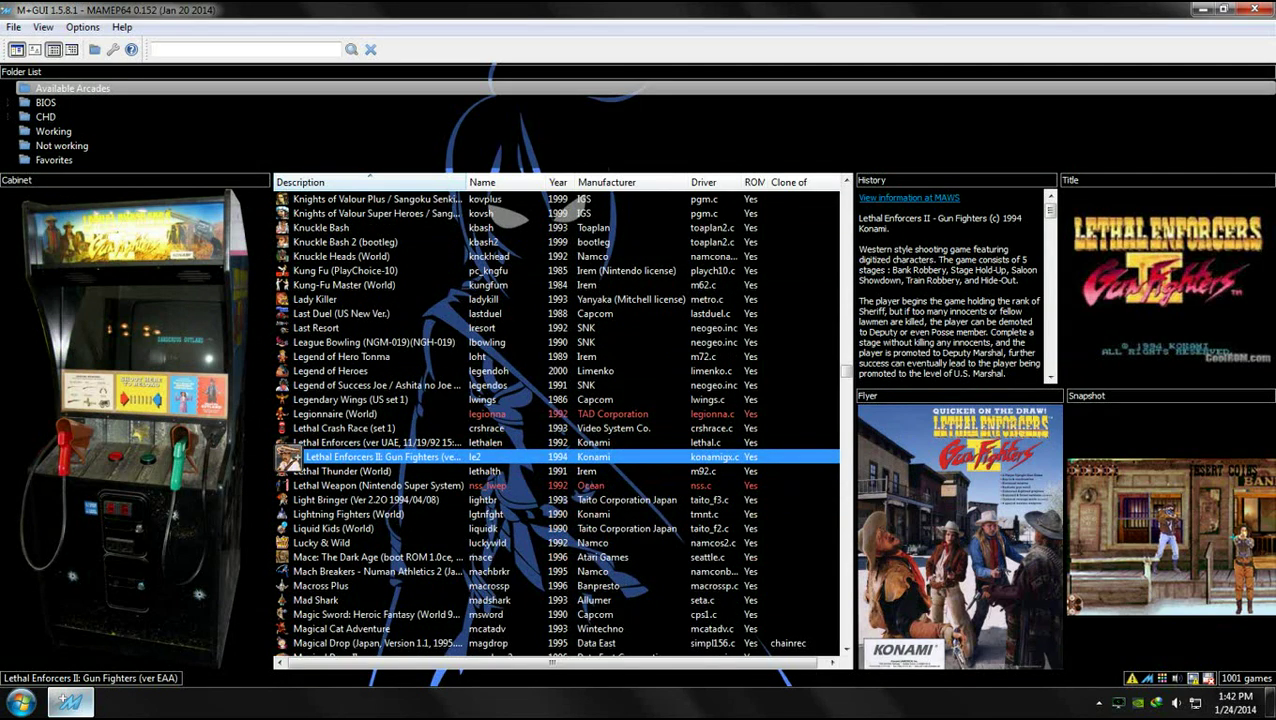
click(288, 485)
Preview the artwork and history of Magical Drop III and Major Title 2 (World)
scroll(288, 485, down, 2)
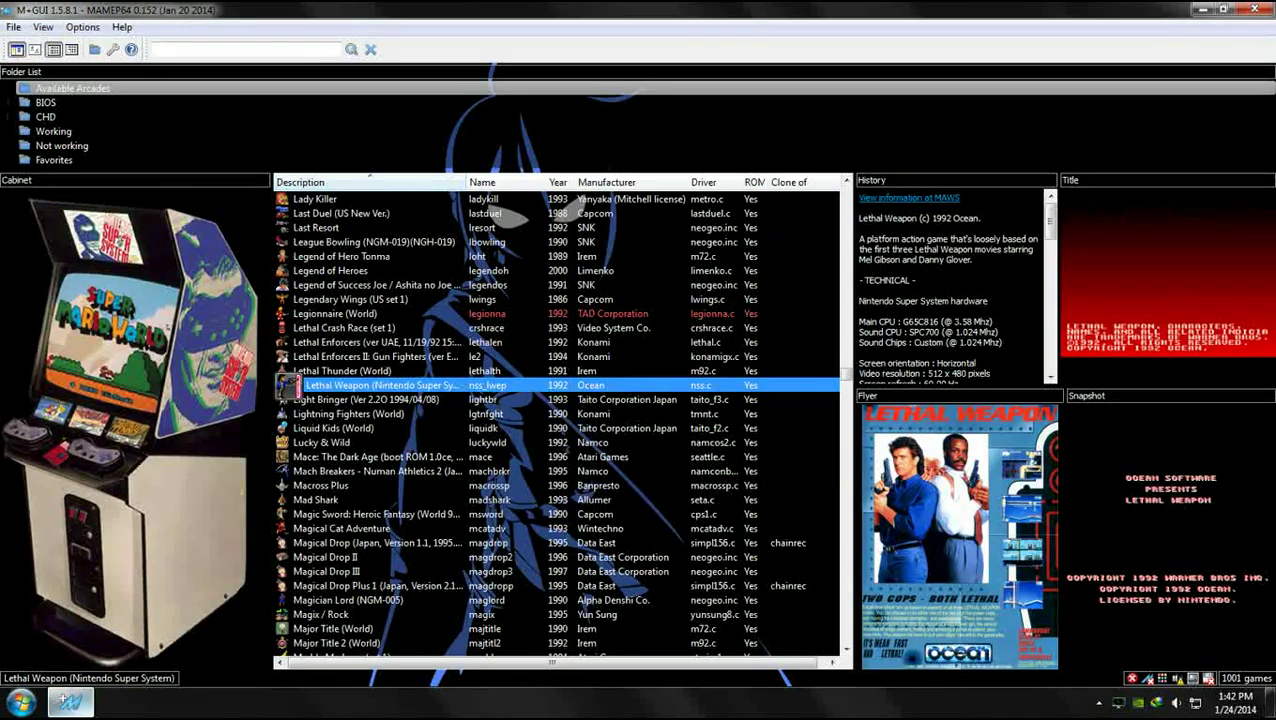
scroll(288, 485, down, 1)
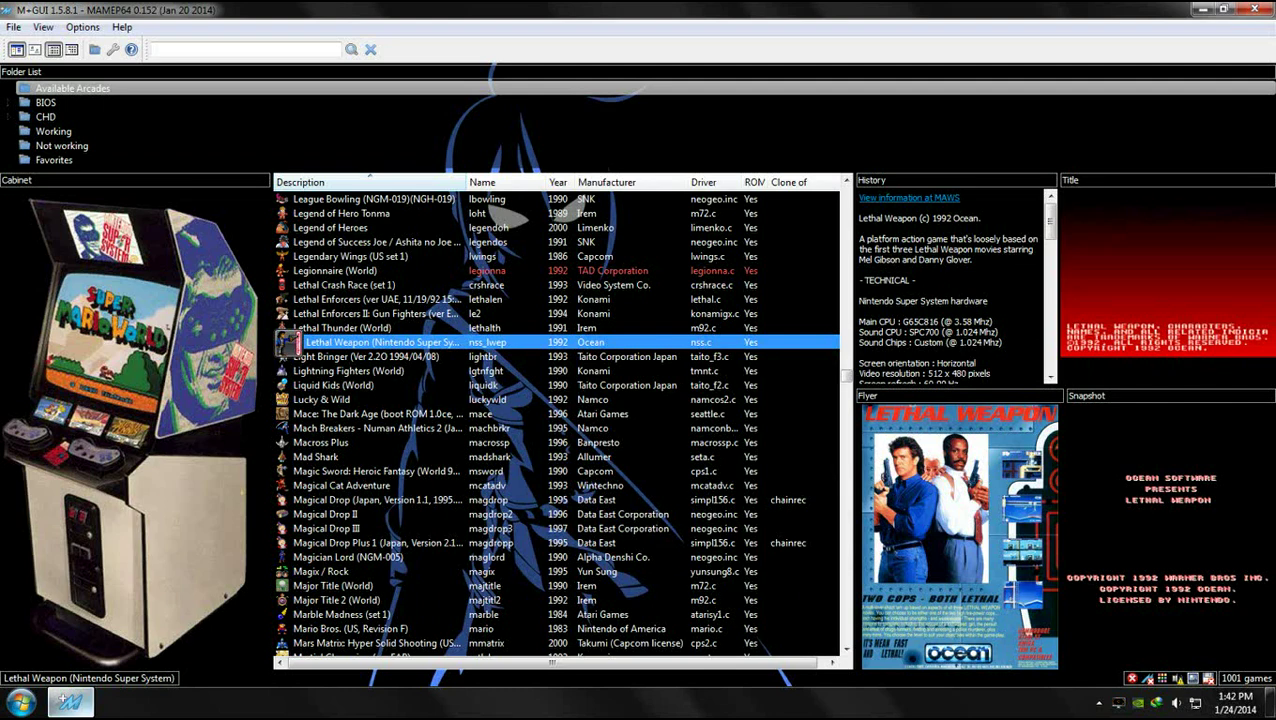
click(325, 528)
scroll(325, 528, down, 2)
scroll(555, 424, down, 1)
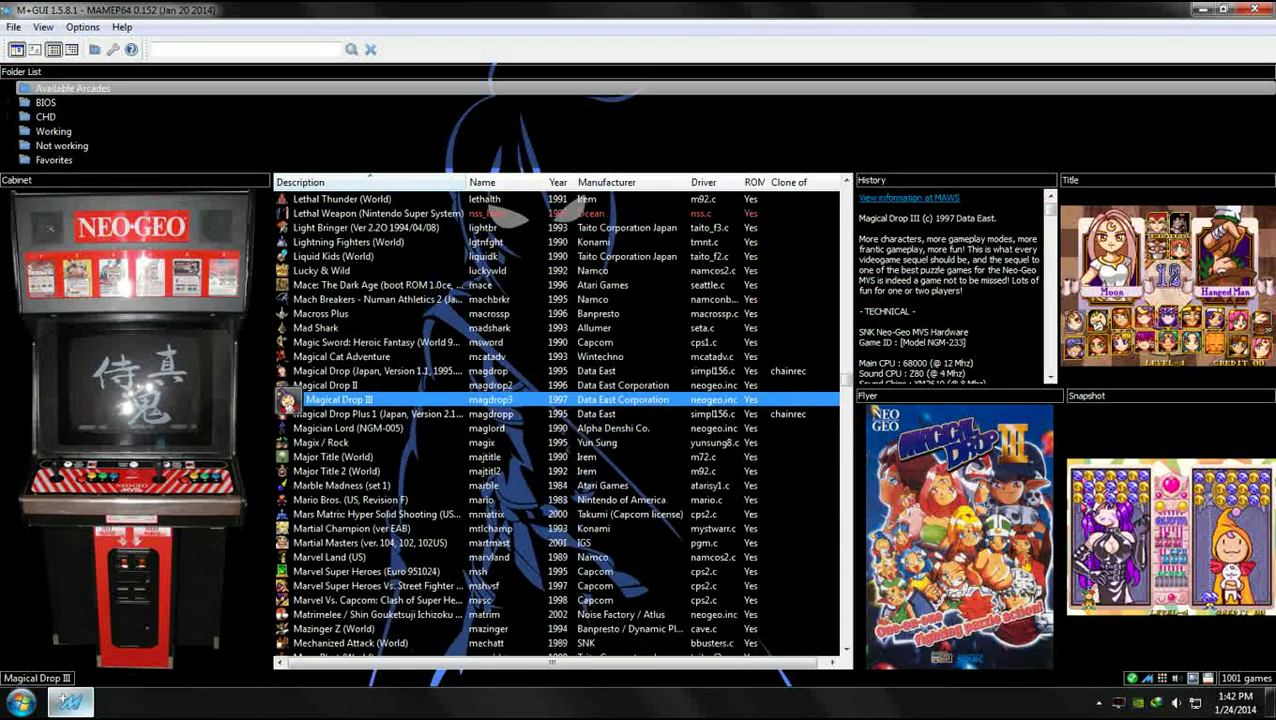
click(337, 471)
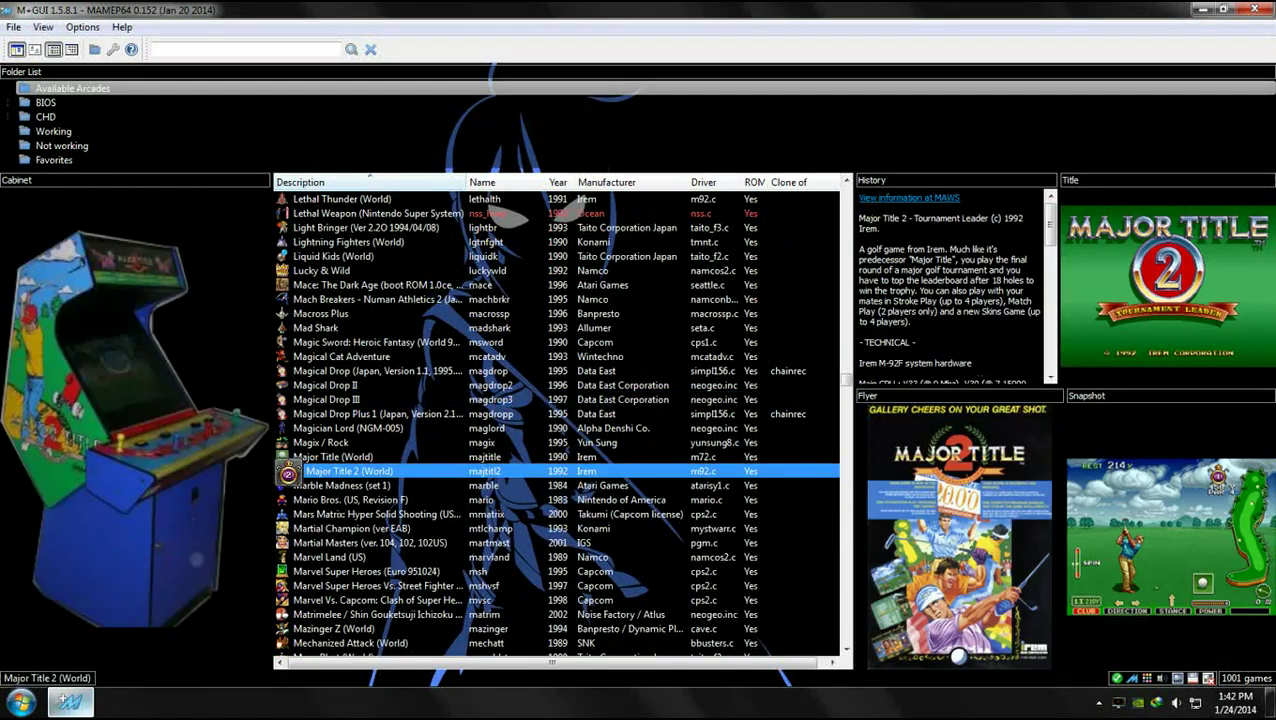
Preview Marvel Super Heroes, Marvel Super Heroes Vs. Street Fighter, Marvel Vs. Capcom: Clash of Super Heroes and Matrimelee
scroll(337, 471, down, 2)
click(379, 500)
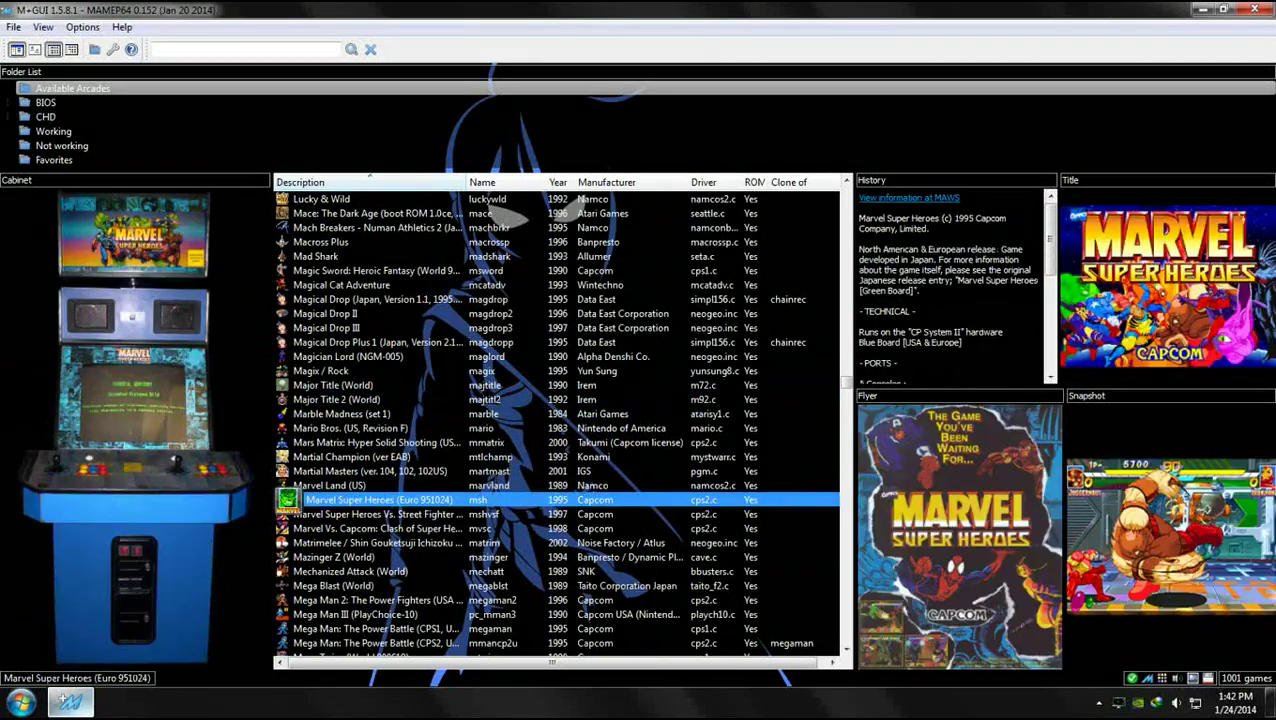
click(288, 514)
click(288, 528)
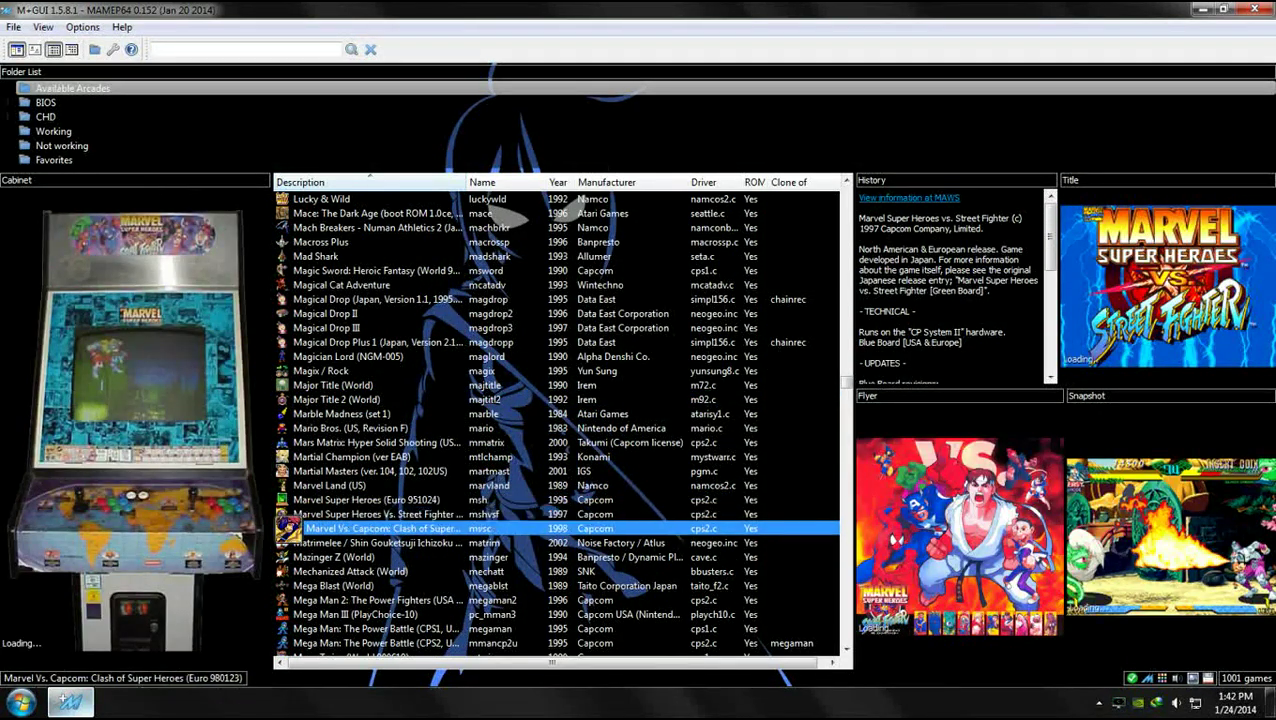
scroll(288, 528, down, 1)
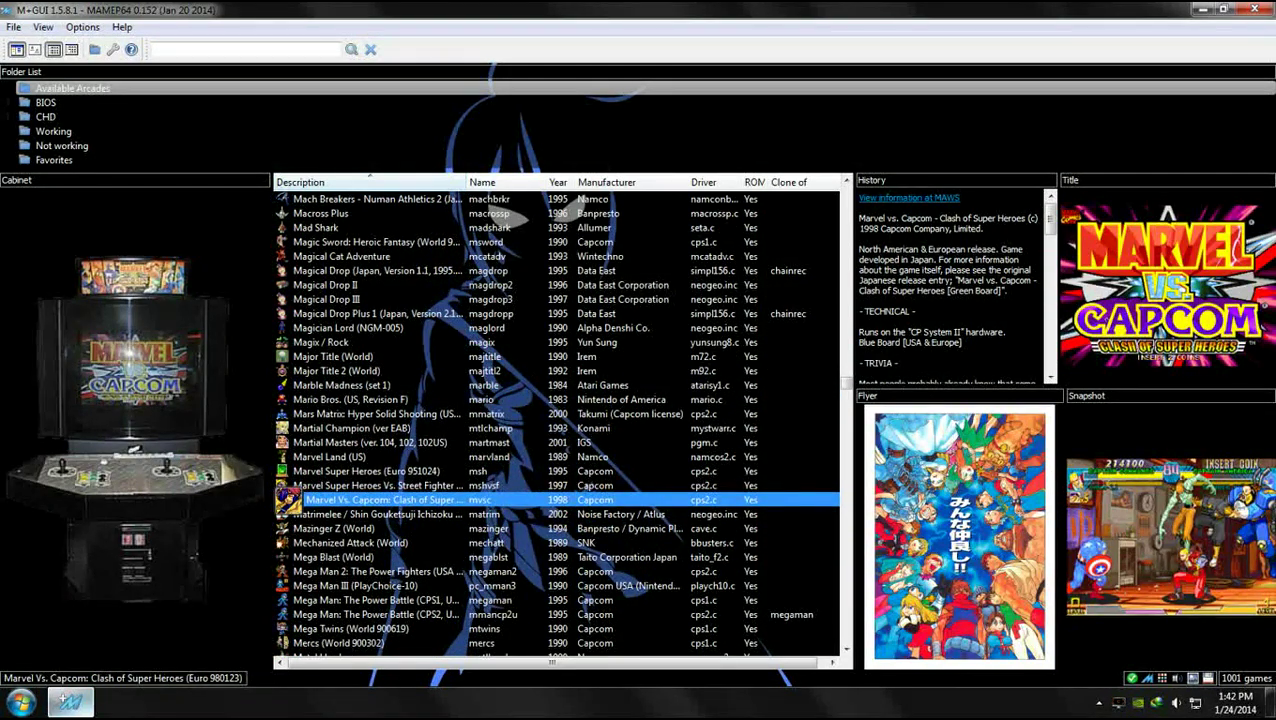
click(288, 514)
Preview the Metal Slug series, viewing Metal Slug 4, Metal Slug 3 and Metal Slug 2
scroll(288, 514, down, 4)
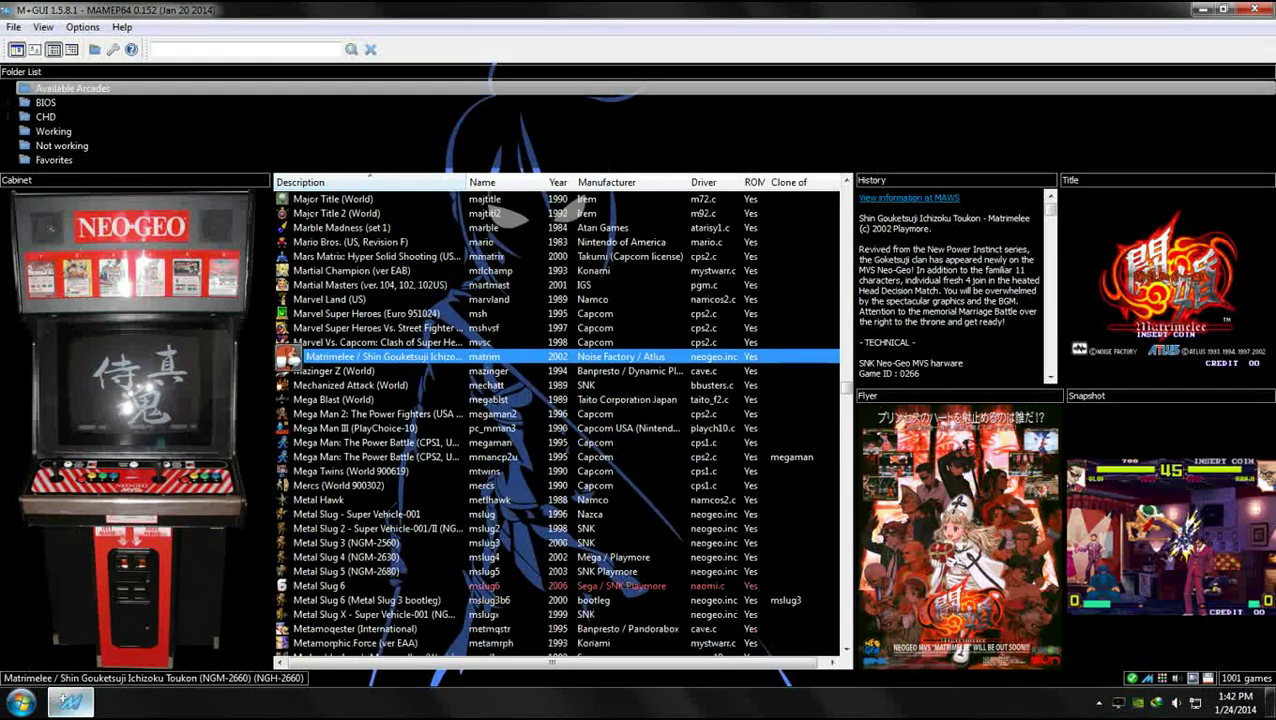
scroll(555, 420, down, 2)
click(288, 470)
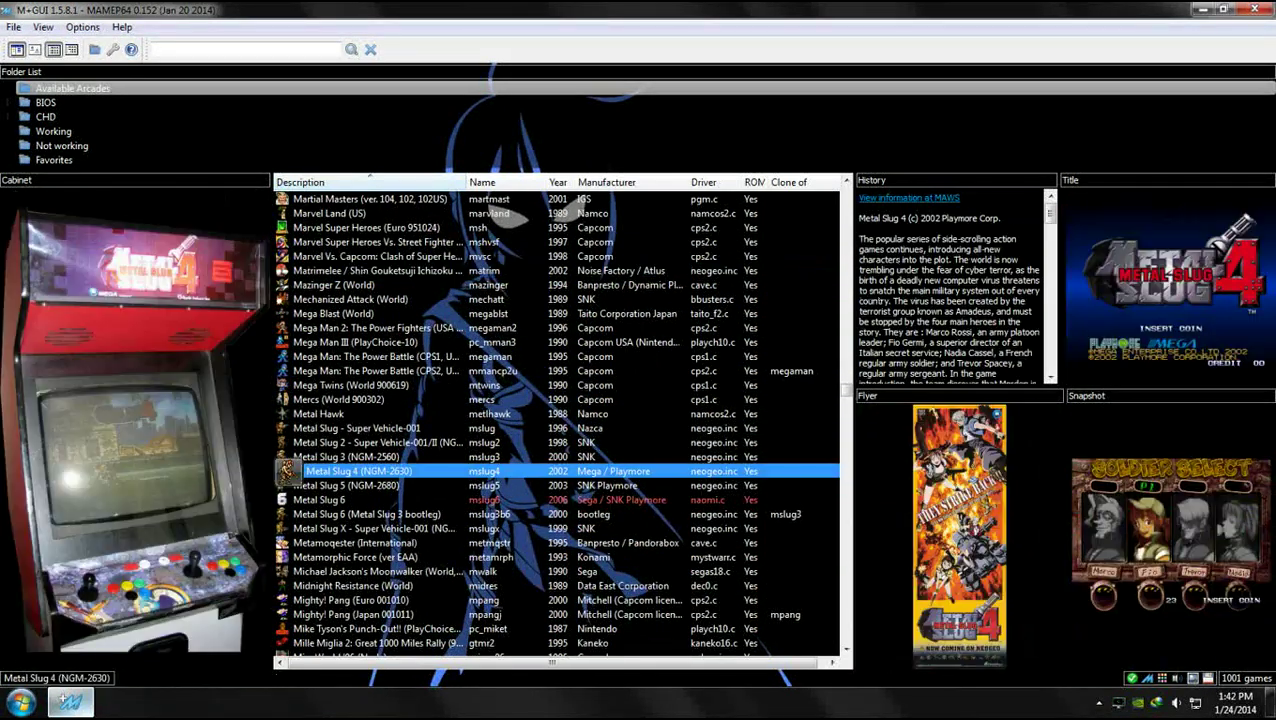
click(360, 457)
click(360, 442)
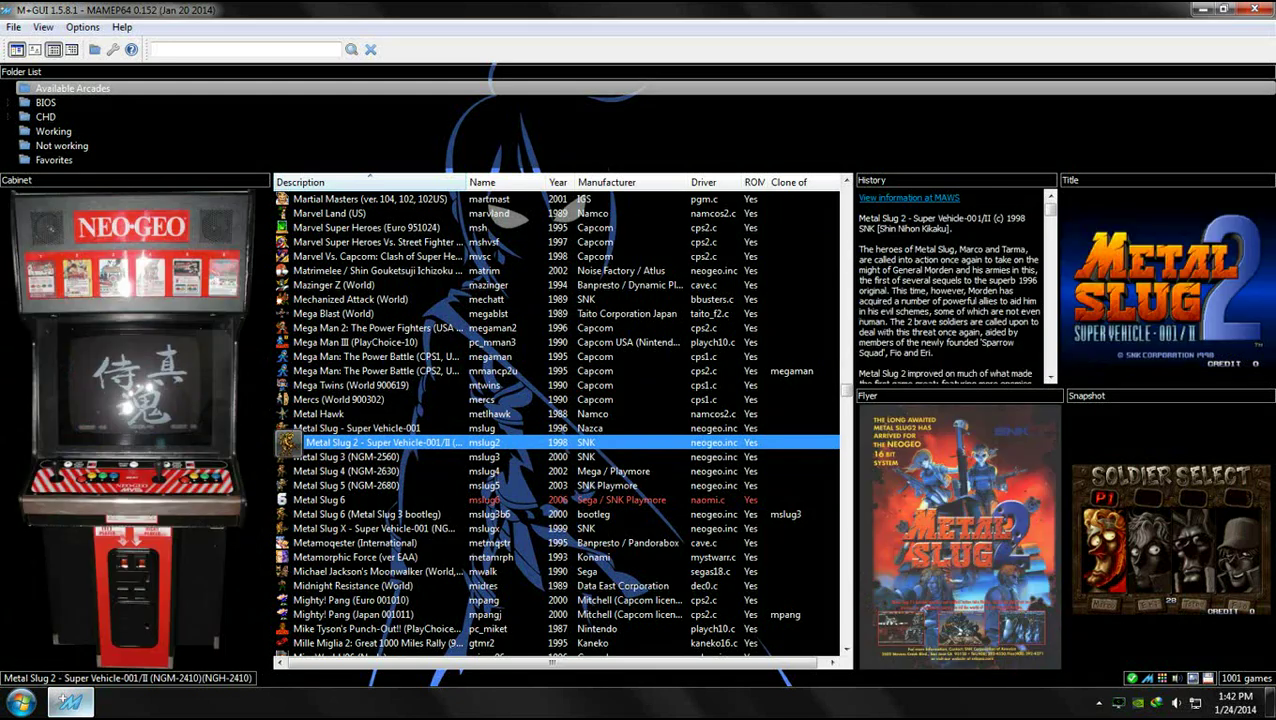
Preview Metamorphic Force (ver EAA), Mike Tyson's Punch-Out!! (PlayChoice-10) and Mortal Kombat 3 (rev 2.1)
scroll(555, 425, down, 2)
click(290, 471)
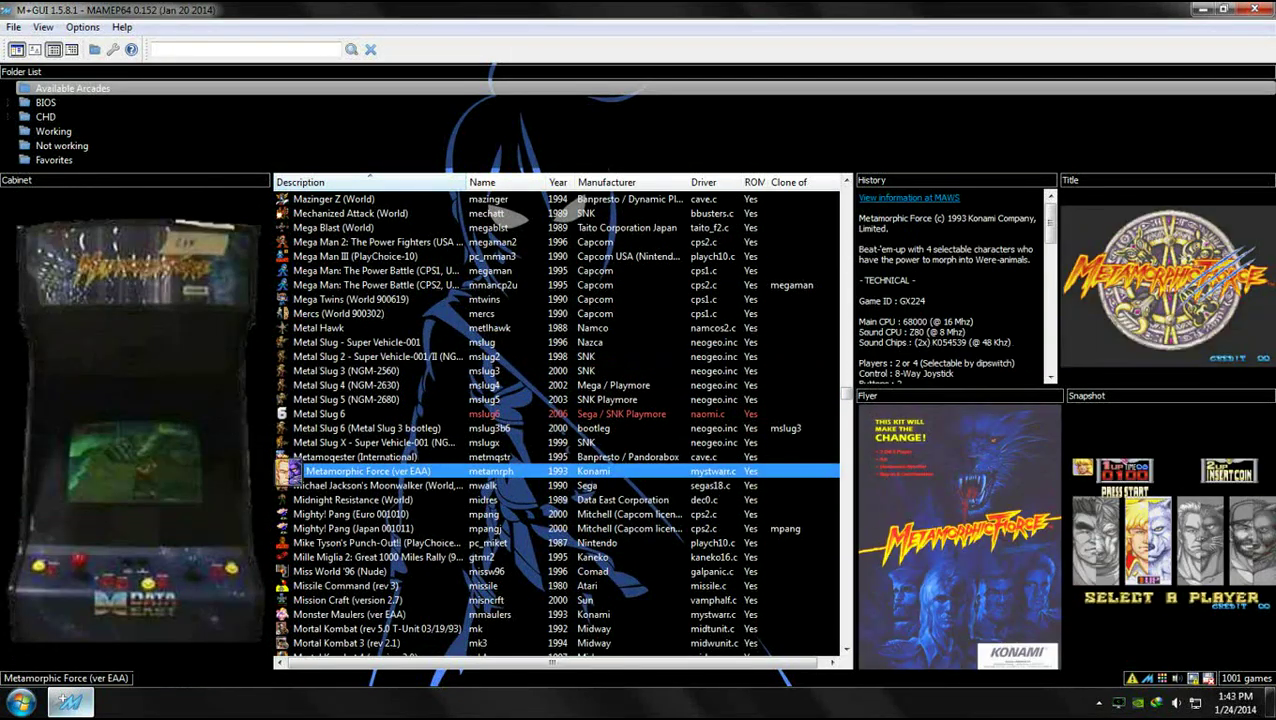
scroll(556, 420, down, 2)
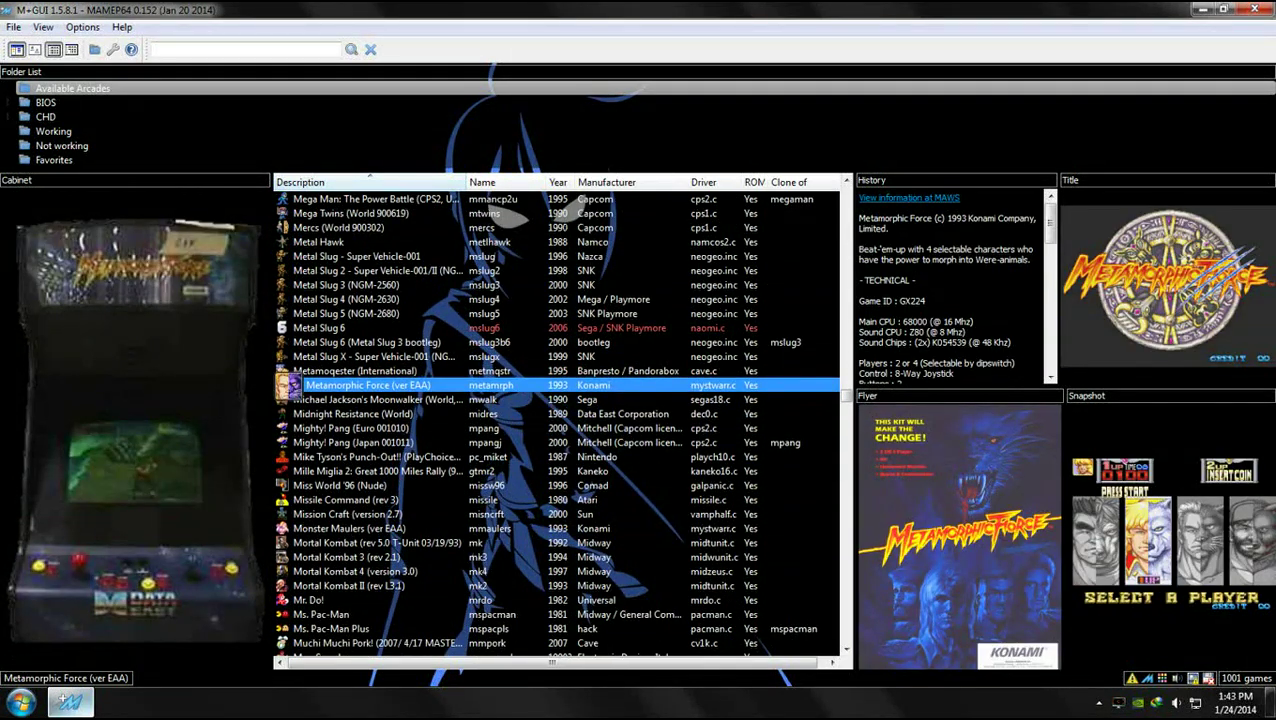
click(360, 457)
scroll(556, 420, down, 2)
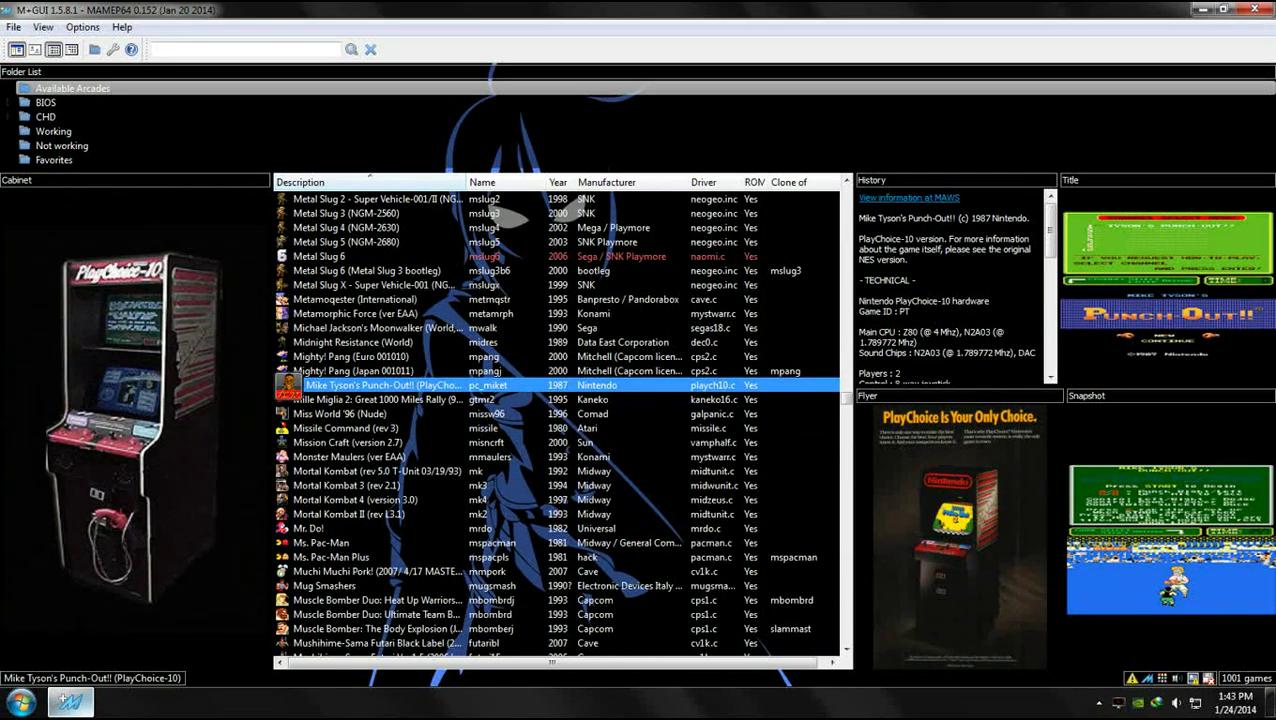
click(370, 485)
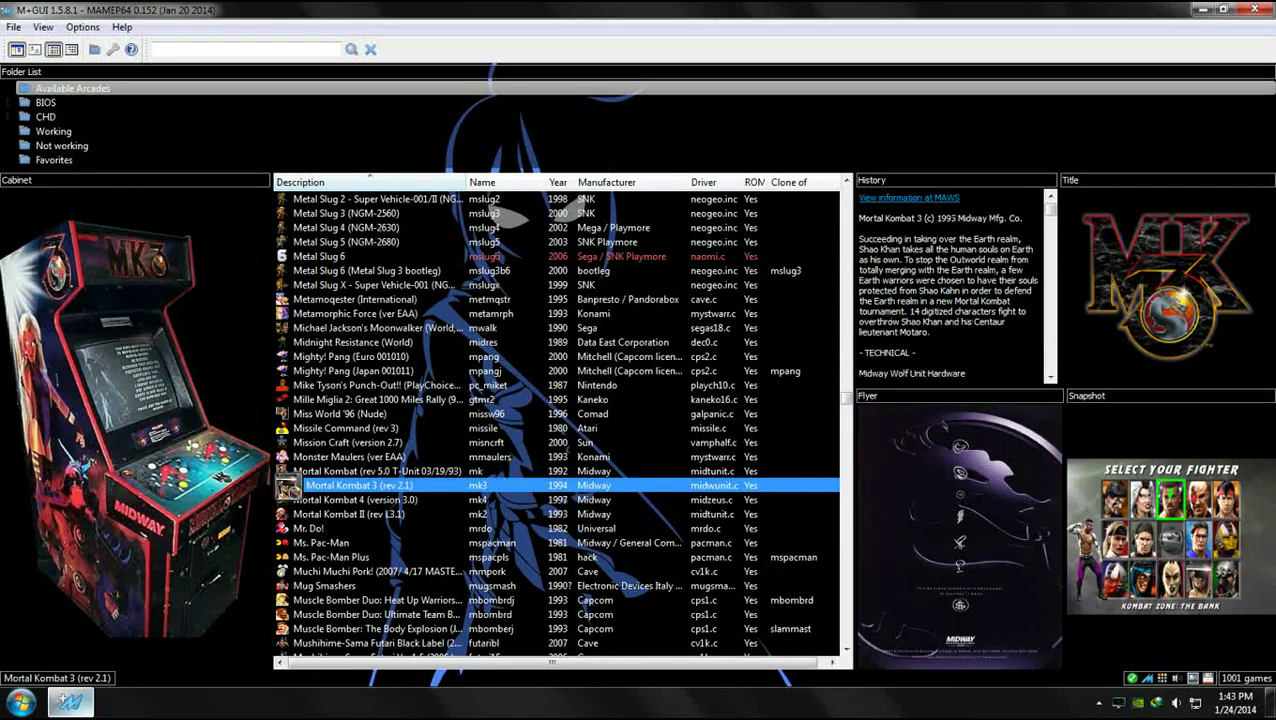
Preview the artwork and history of Mortal Kombat II (rev L3.1), Mr. Do! and Ms. Pac-Man Plus
click(365, 514)
scroll(556, 420, down, 2)
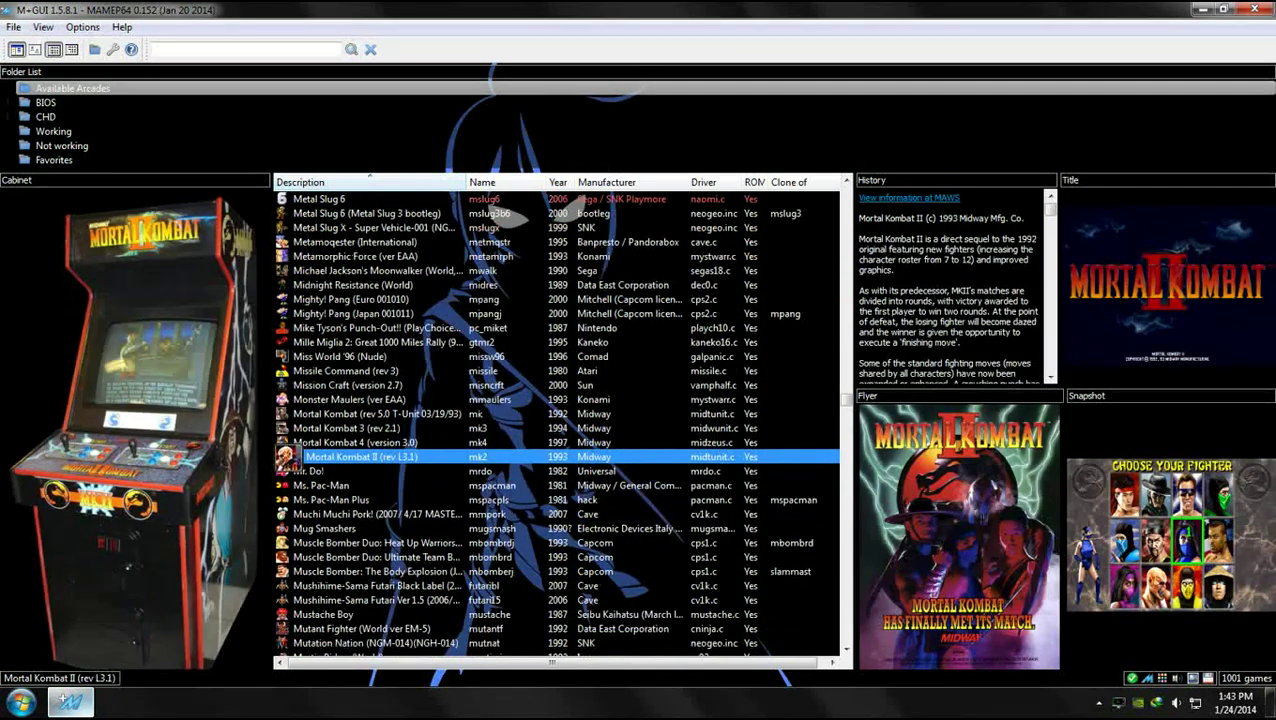
click(350, 485)
click(350, 471)
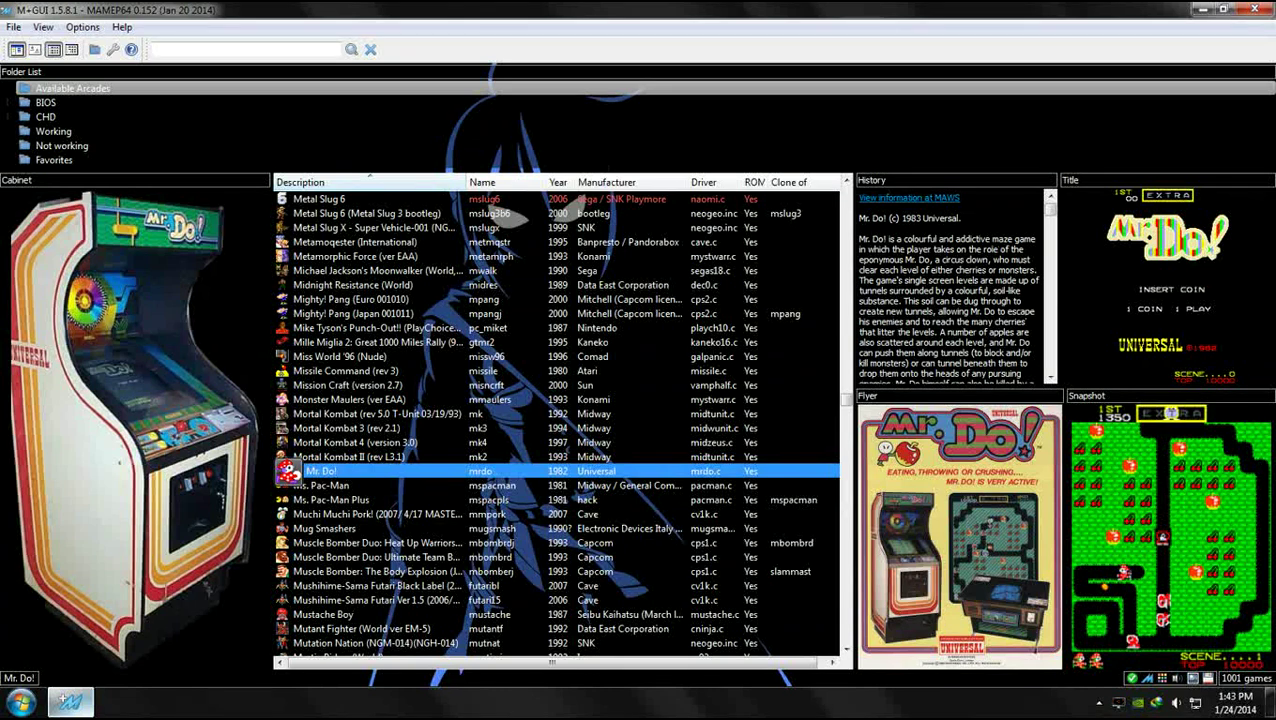
key(Down)
key(Down)
scroll(560, 420, down, 1)
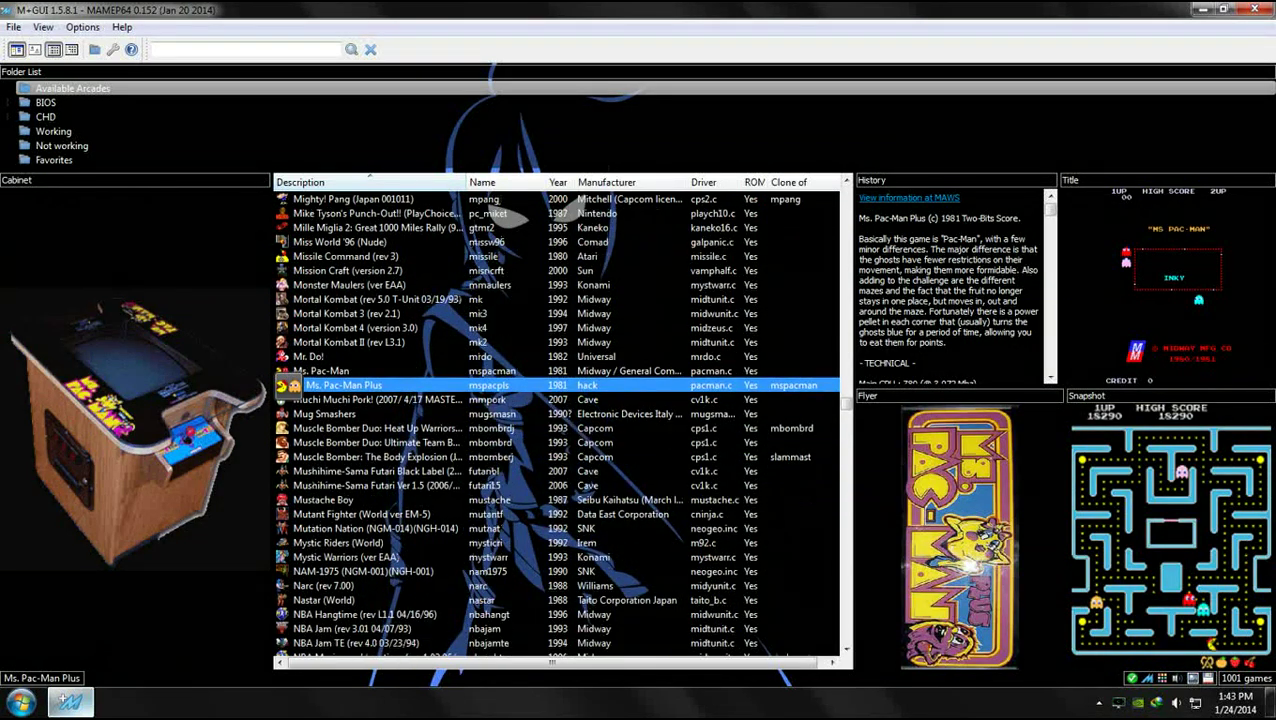
Preview Mushihime-Sama Futari Ver 1.5, Muscle Bomber: The Body Explosion, Mystic Riders (World) and NAM-1975
click(382, 485)
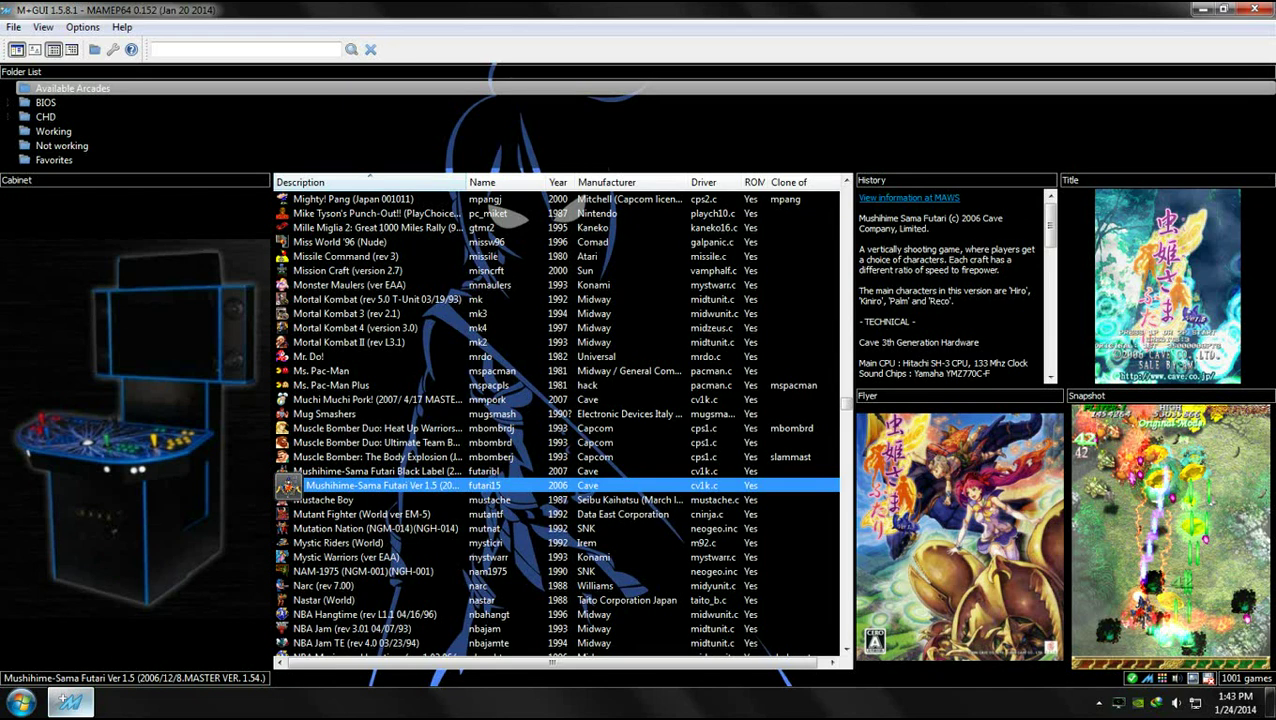
key(Up)
key(Up)
scroll(560, 420, down, 1)
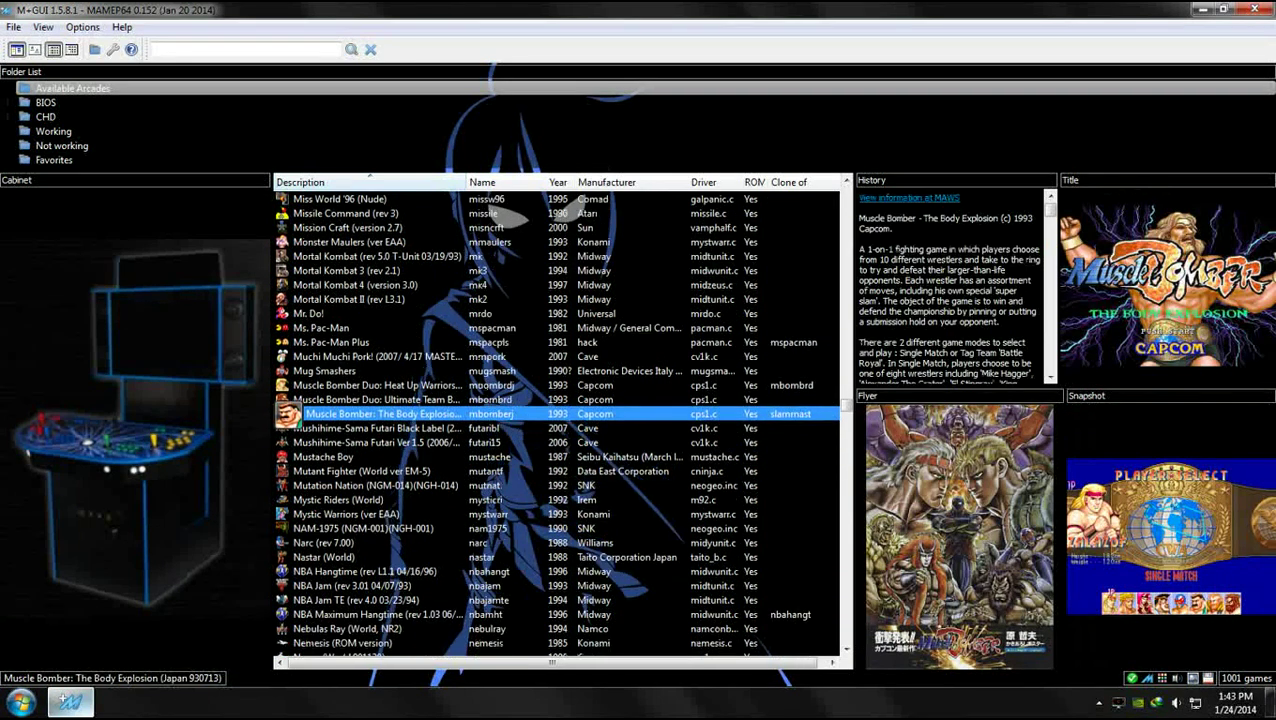
scroll(382, 485, down, 1)
click(382, 485)
click(382, 514)
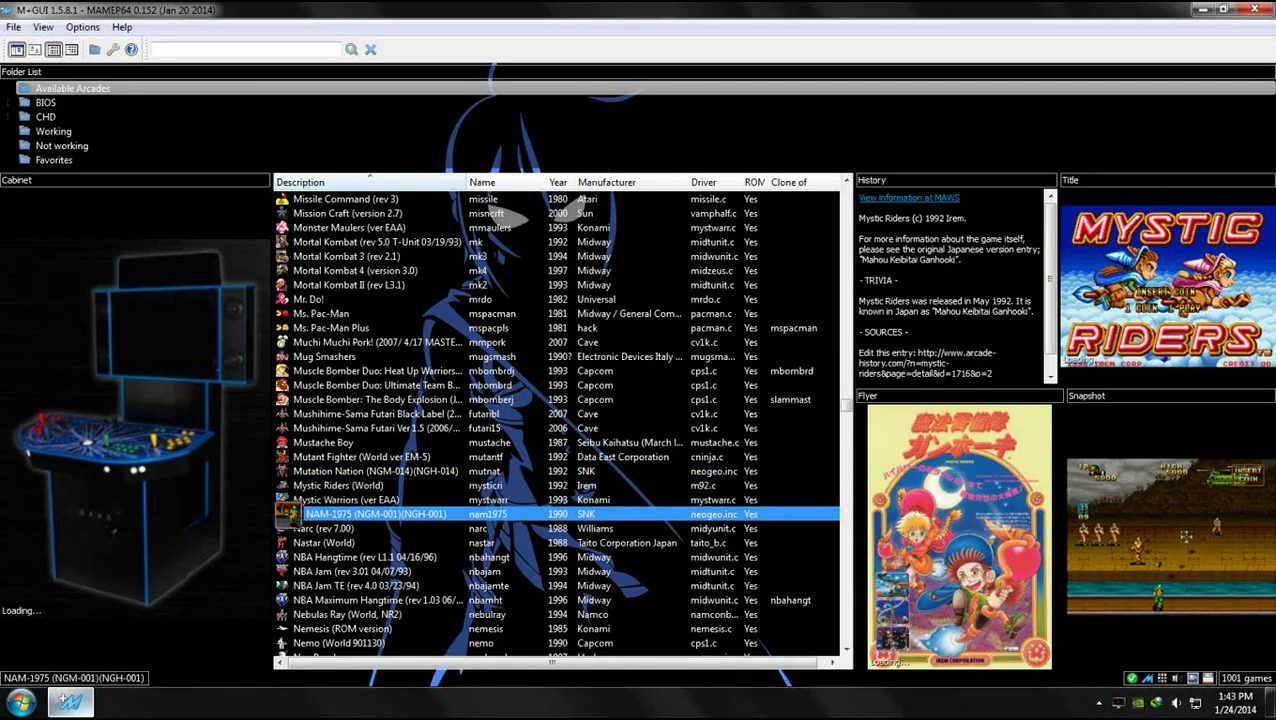
Preview the Midway basketball games, ending on NBA Maximum Hangtime
scroll(382, 514, down, 3)
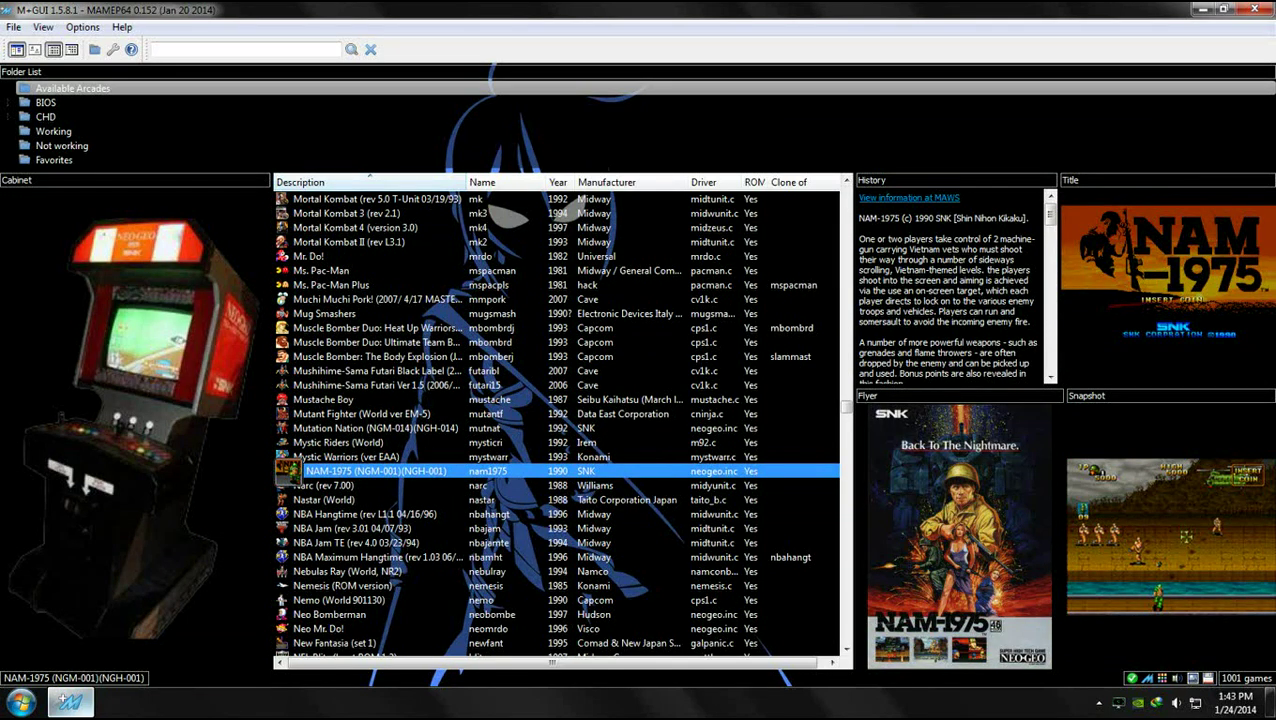
click(382, 528)
scroll(382, 528, down, 5)
click(382, 485)
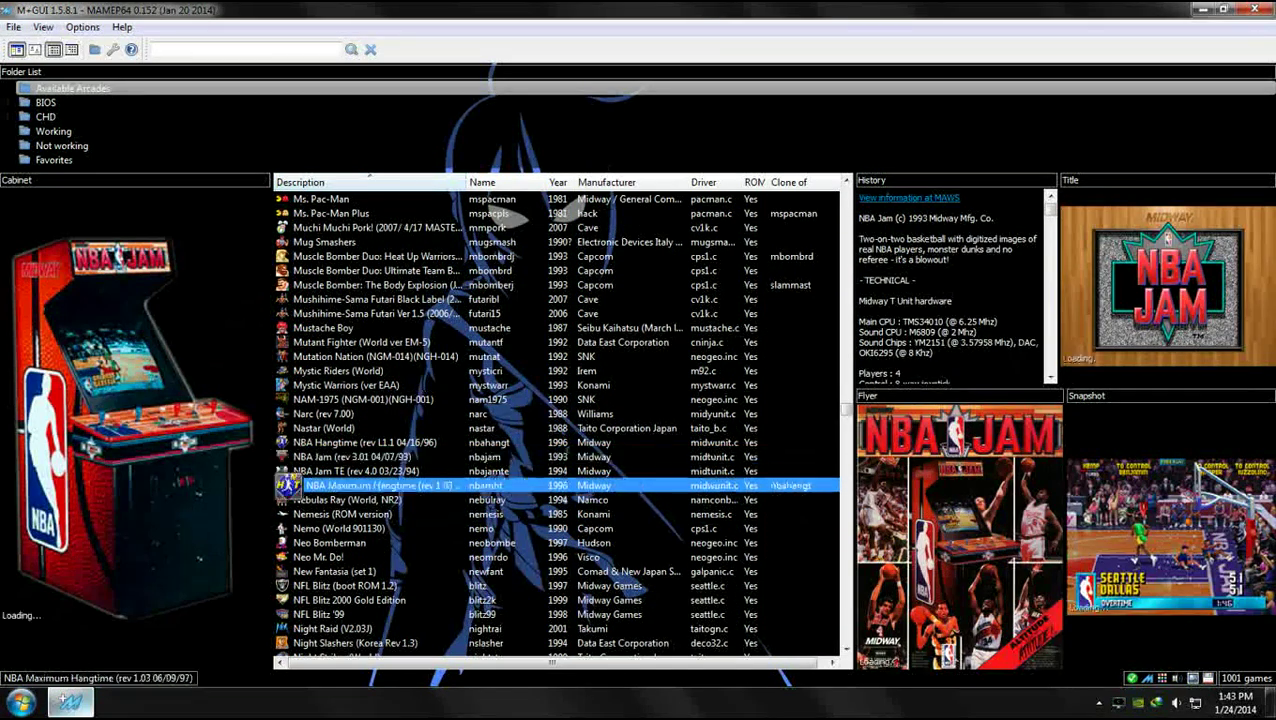
Preview New Fantasia and the NFL Blitz series, viewing NFL Blitz, NFL Blitz 2000 Gold Edition and NFL Blitz '99
scroll(560, 420, down, 1)
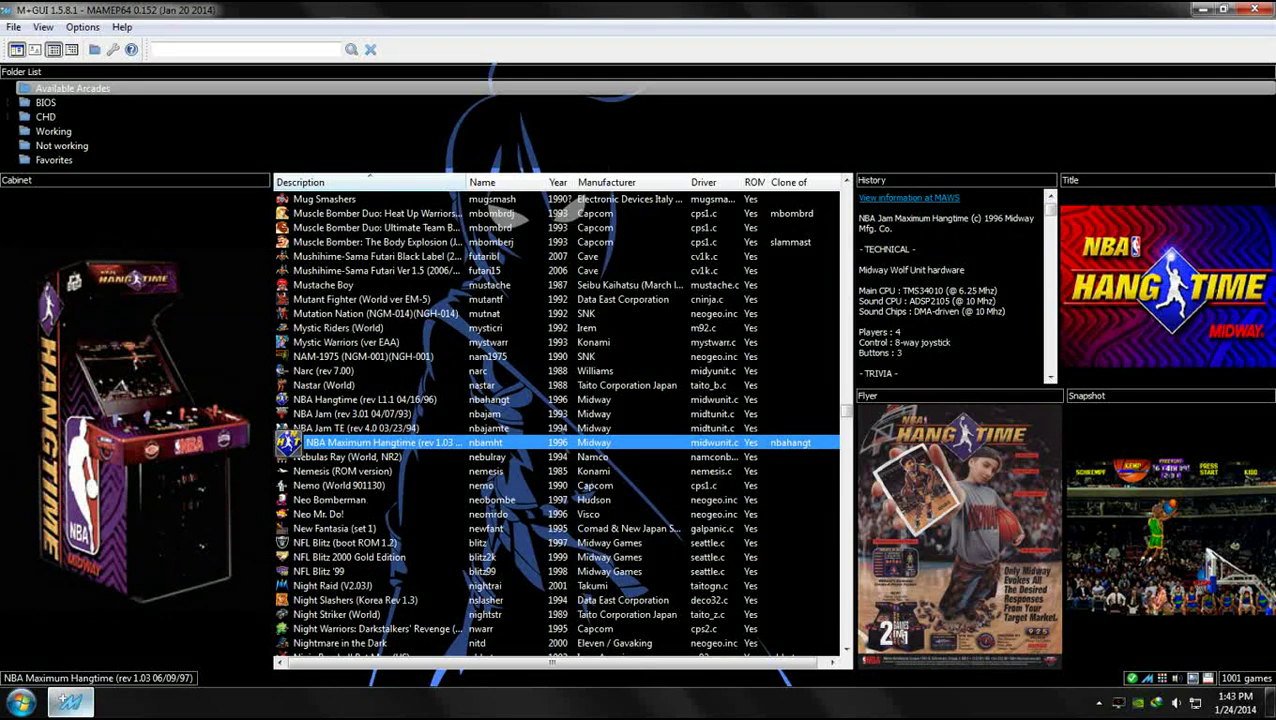
scroll(560, 420, down, 1)
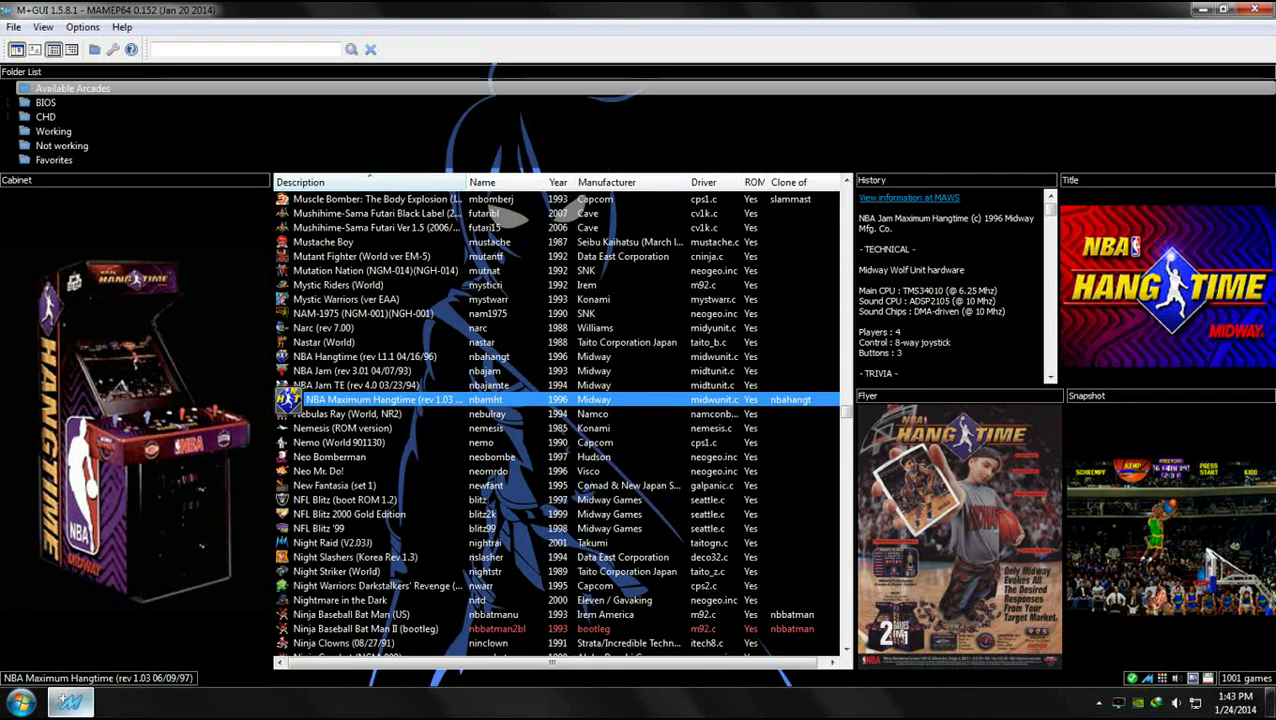
click(340, 342)
click(345, 485)
click(345, 500)
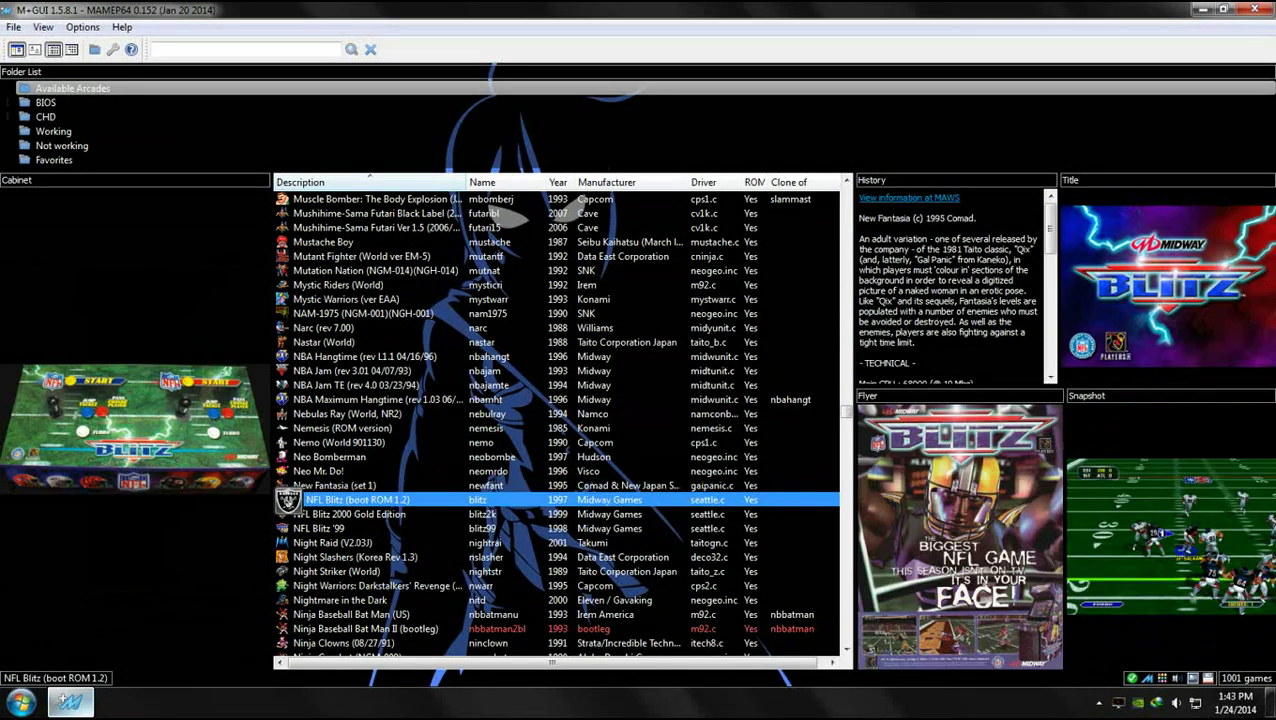
click(360, 514)
click(330, 528)
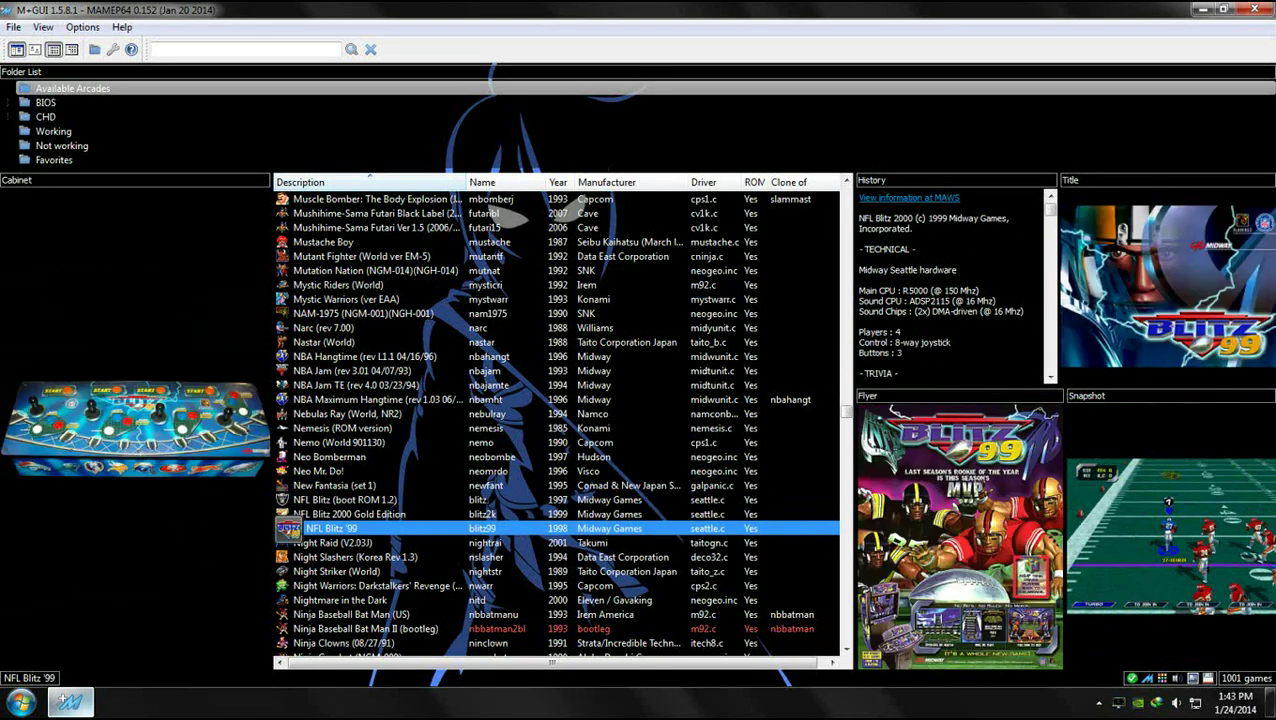
Preview the artwork and history of Night Raid (V2.03J) and Night Striker (World)
scroll(560, 420, down, 1)
click(340, 514)
scroll(560, 420, down, 2)
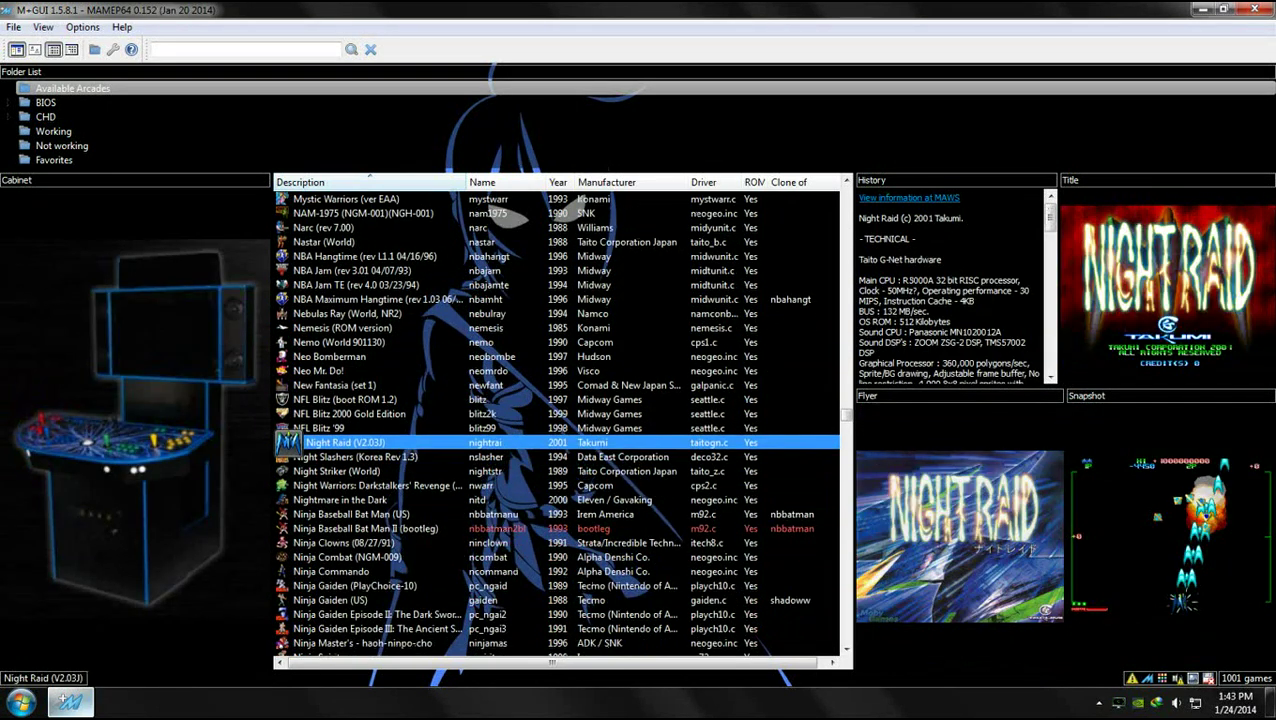
click(340, 471)
Preview Oriental Legend Special and Out Run (sitdown/upright, Rev B)
scroll(560, 420, down, 4)
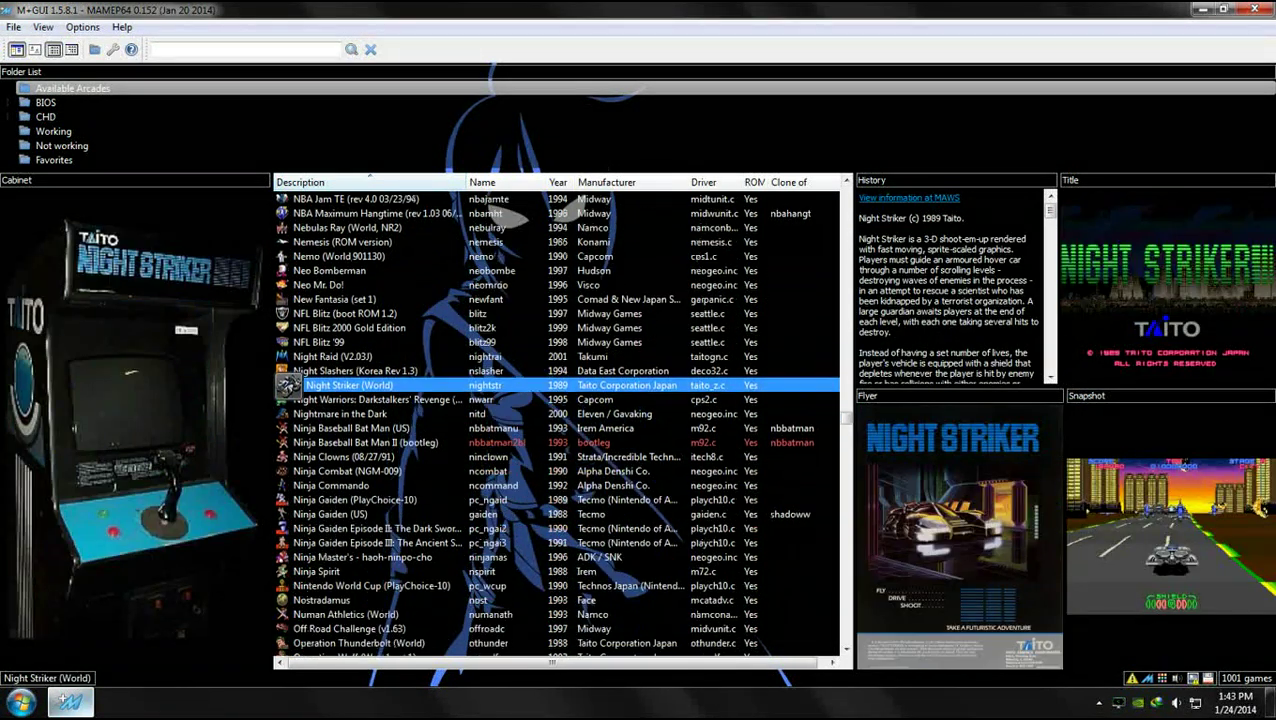
scroll(505, 208, down, 3)
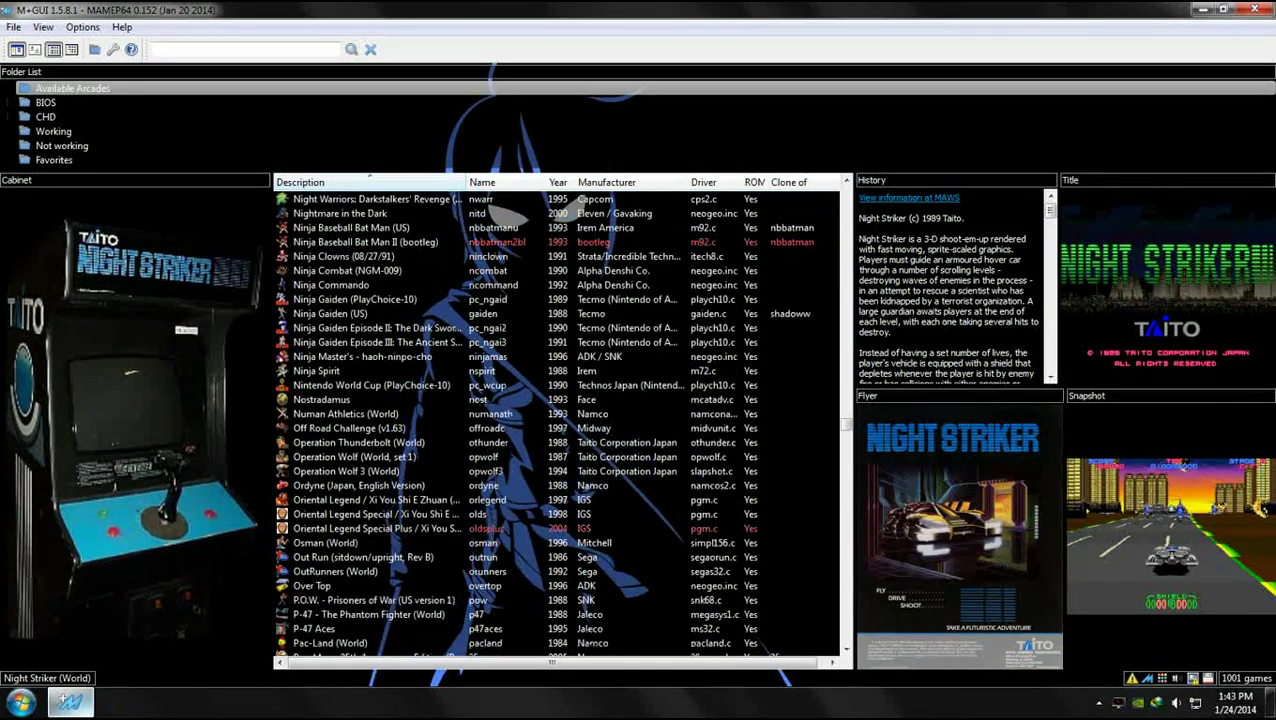
click(370, 514)
click(370, 500)
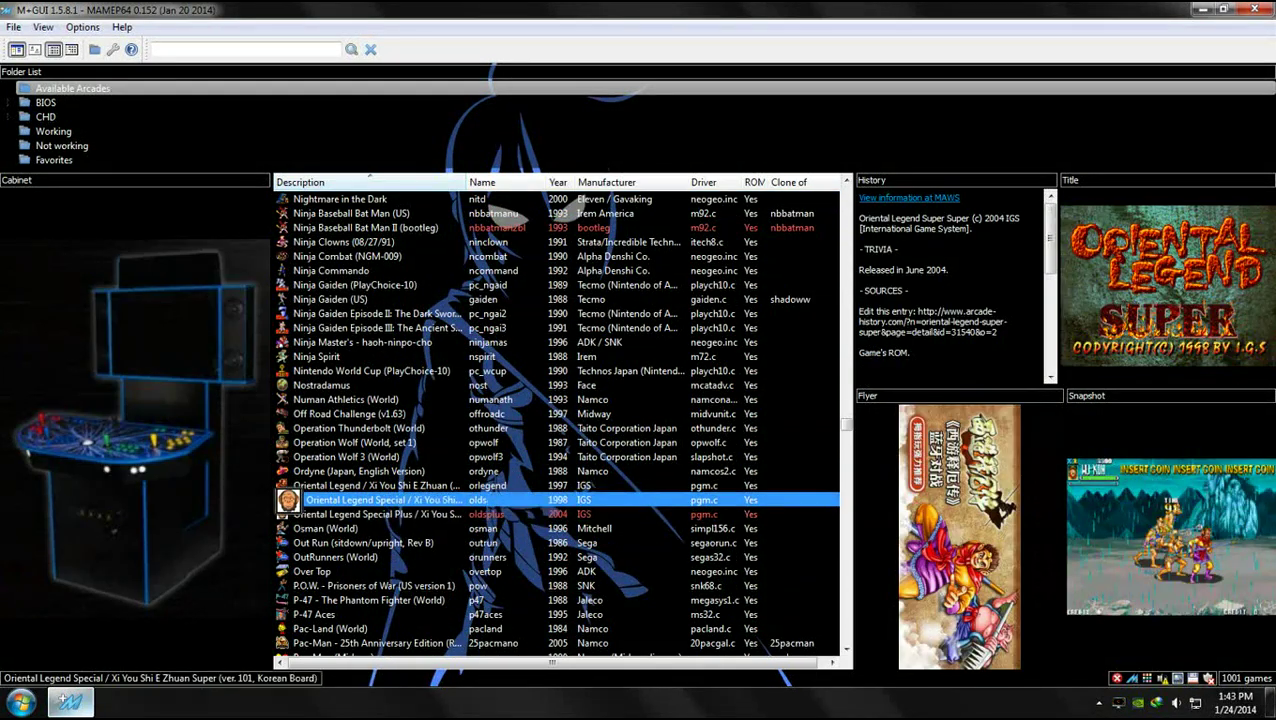
click(375, 543)
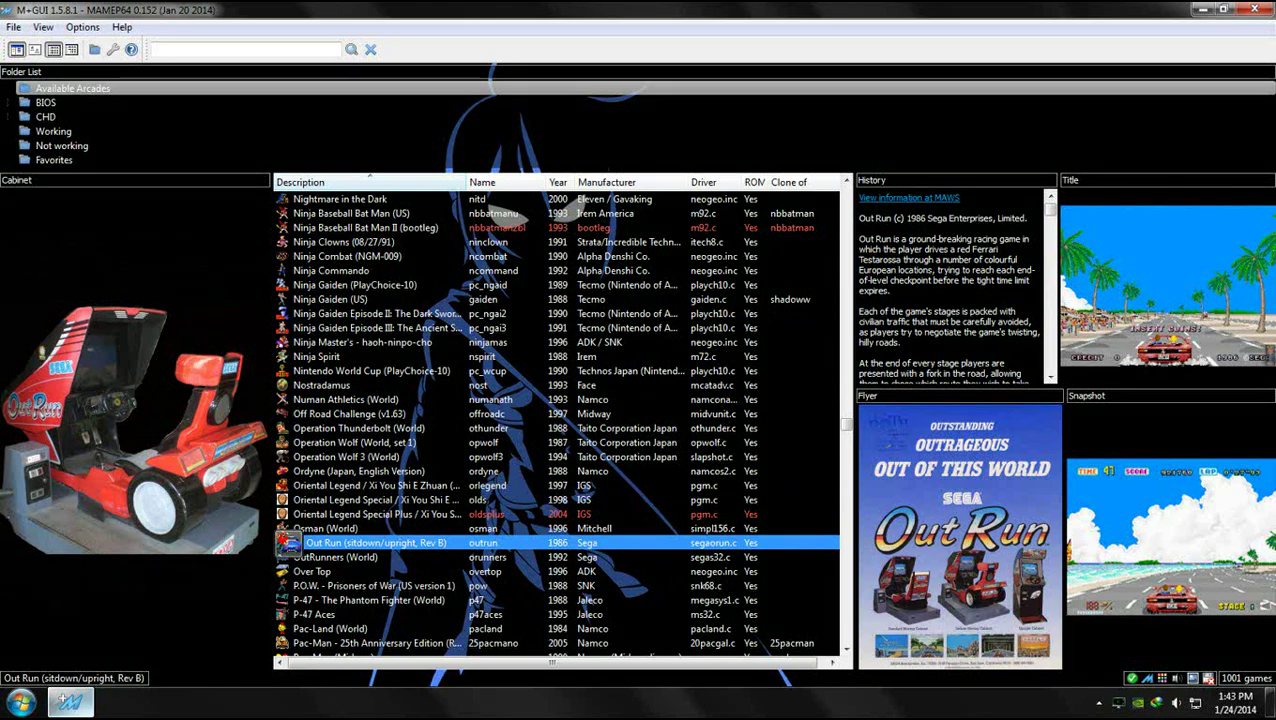
Step through the games after Out Run, previewing P-47 - The Phantom Fighter (World) and P-47 Aces
key(Down)
key(Down)
key(Down)
key(Down)
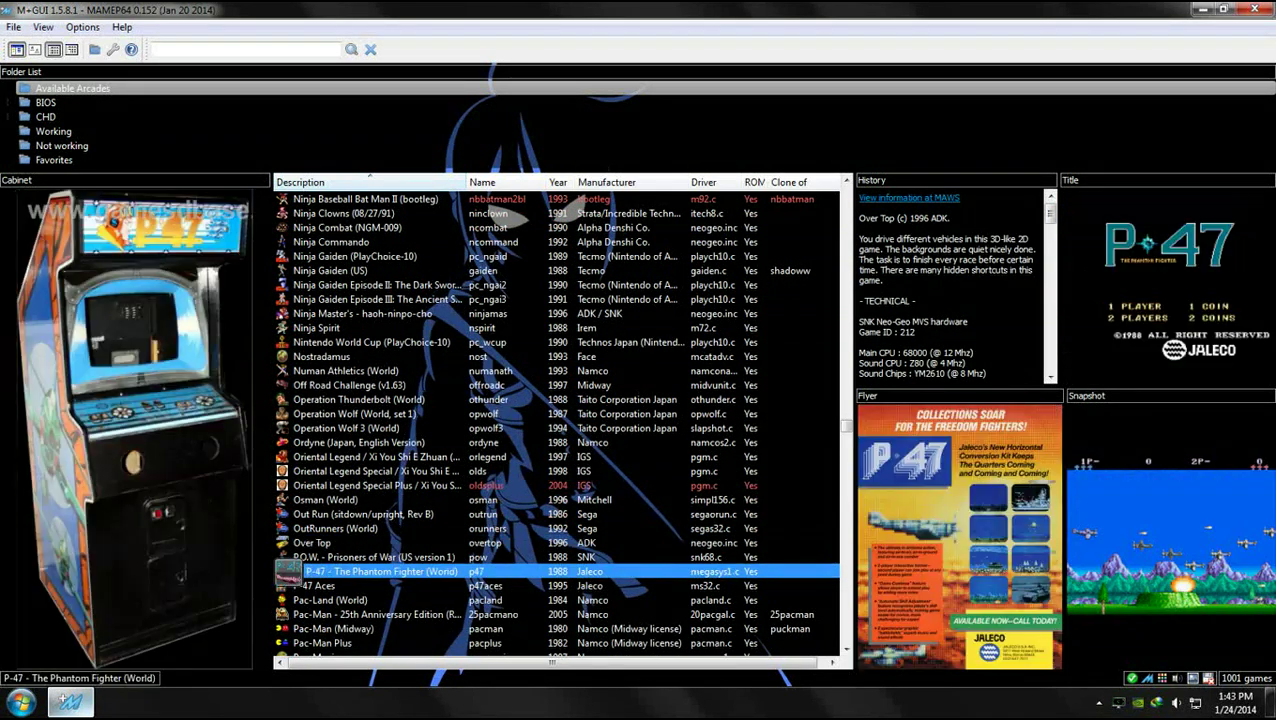
key(Down)
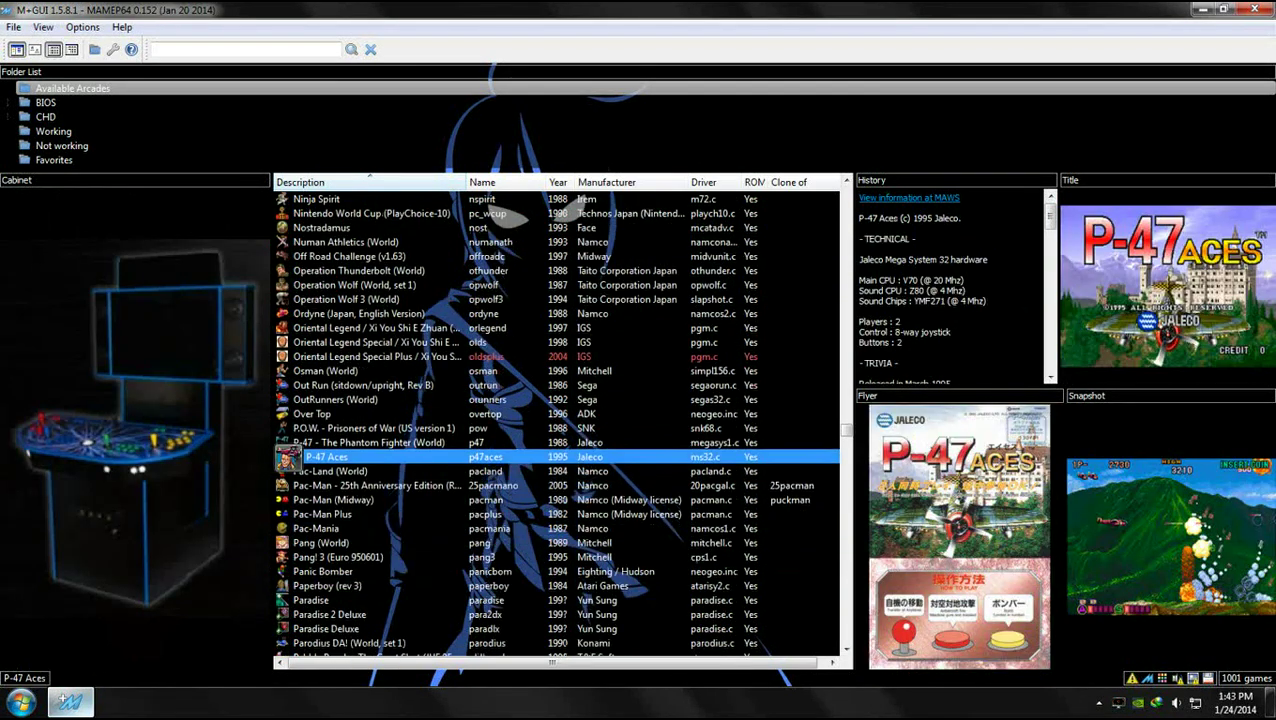
Preview the artwork and history of Pac-Man Plus and Prehistoric Isle 2
key(Down)
key(Down)
key(Down)
key(Down)
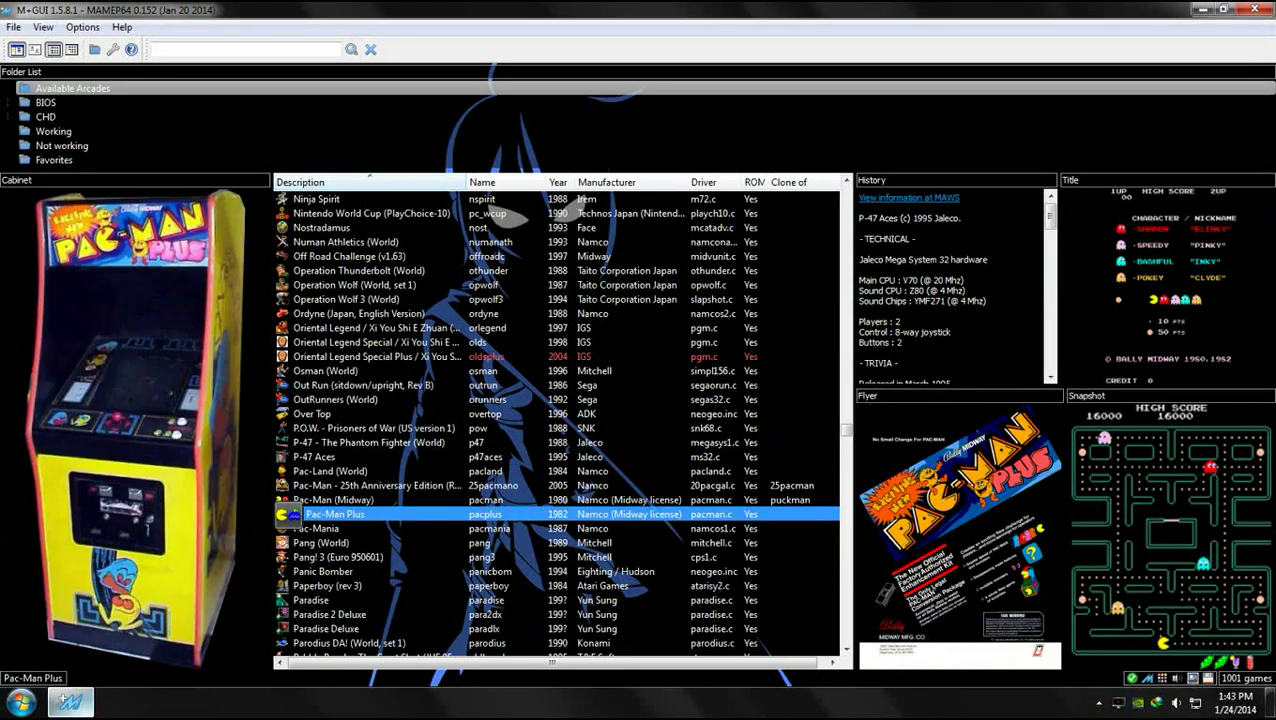
scroll(555, 420, down, 8)
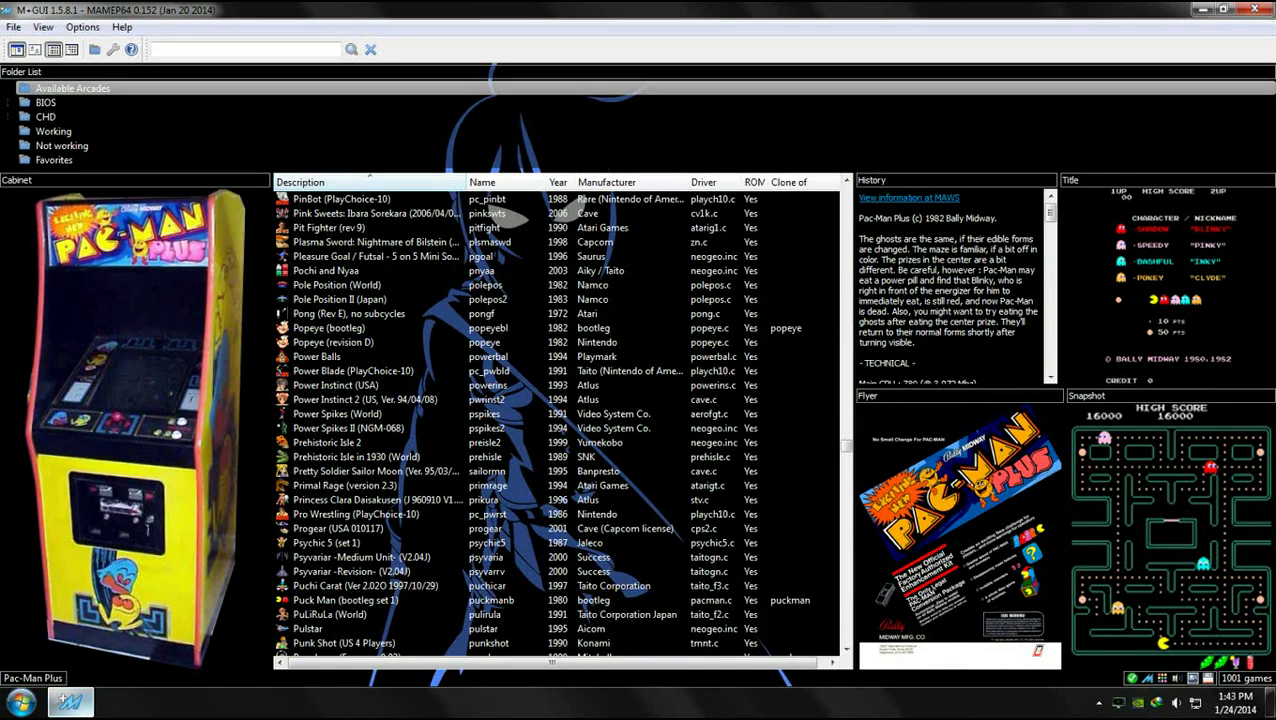
click(340, 442)
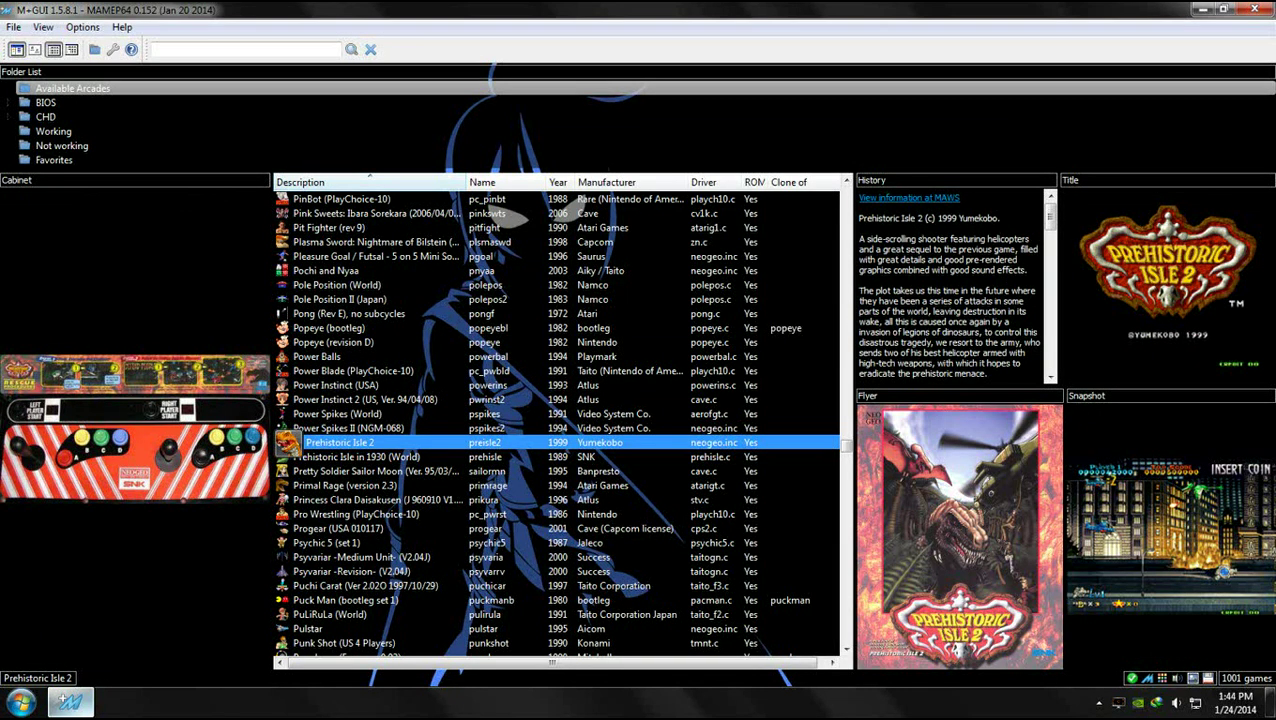
Preview the Puzzle Bobble series from Puzzle Bobble 2 / Bust-A-Move Again (Neo-Geo) through Puzzle Bobble 4
scroll(555, 420, down, 1)
scroll(555, 420, down, 4)
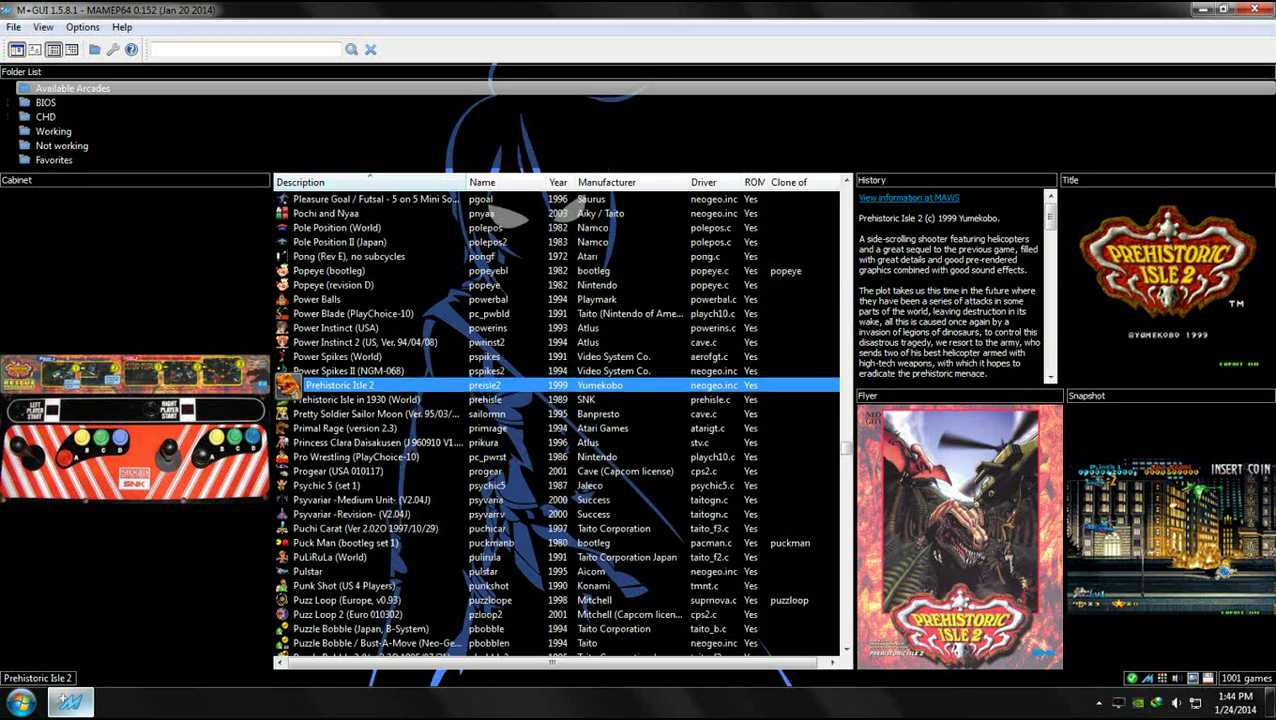
click(380, 514)
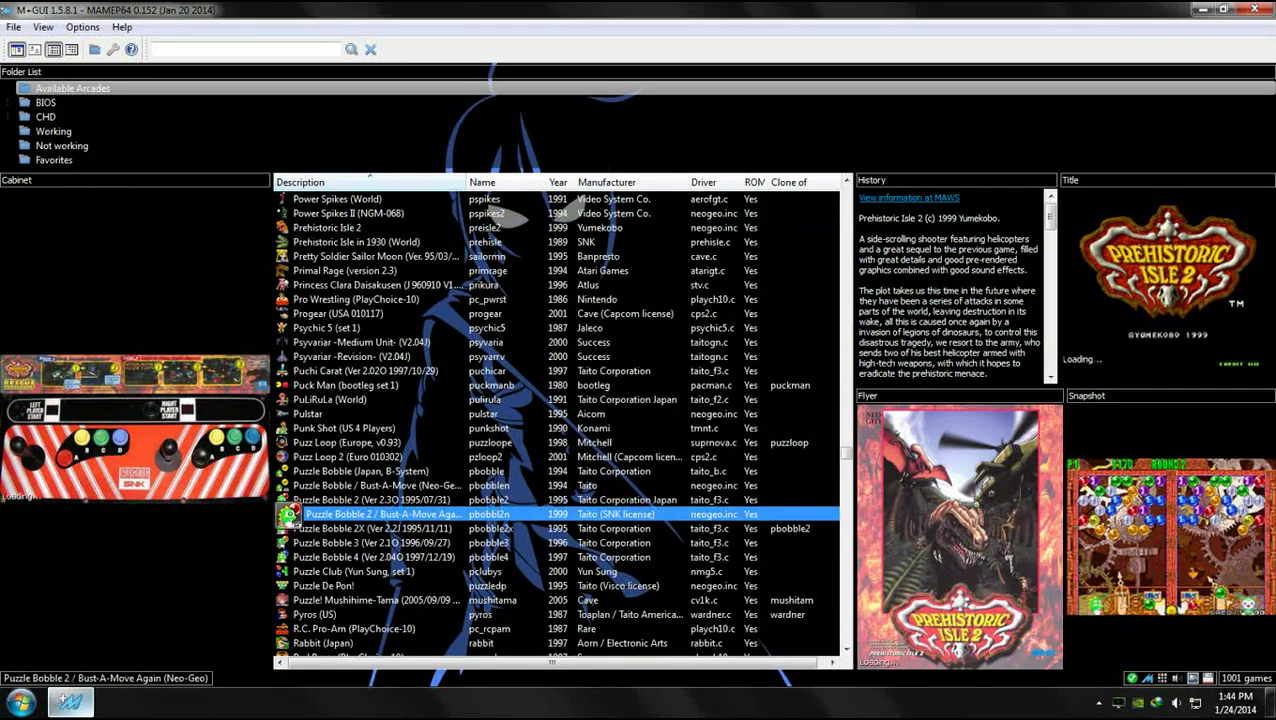
key(Down)
key(Down)
key(Down)
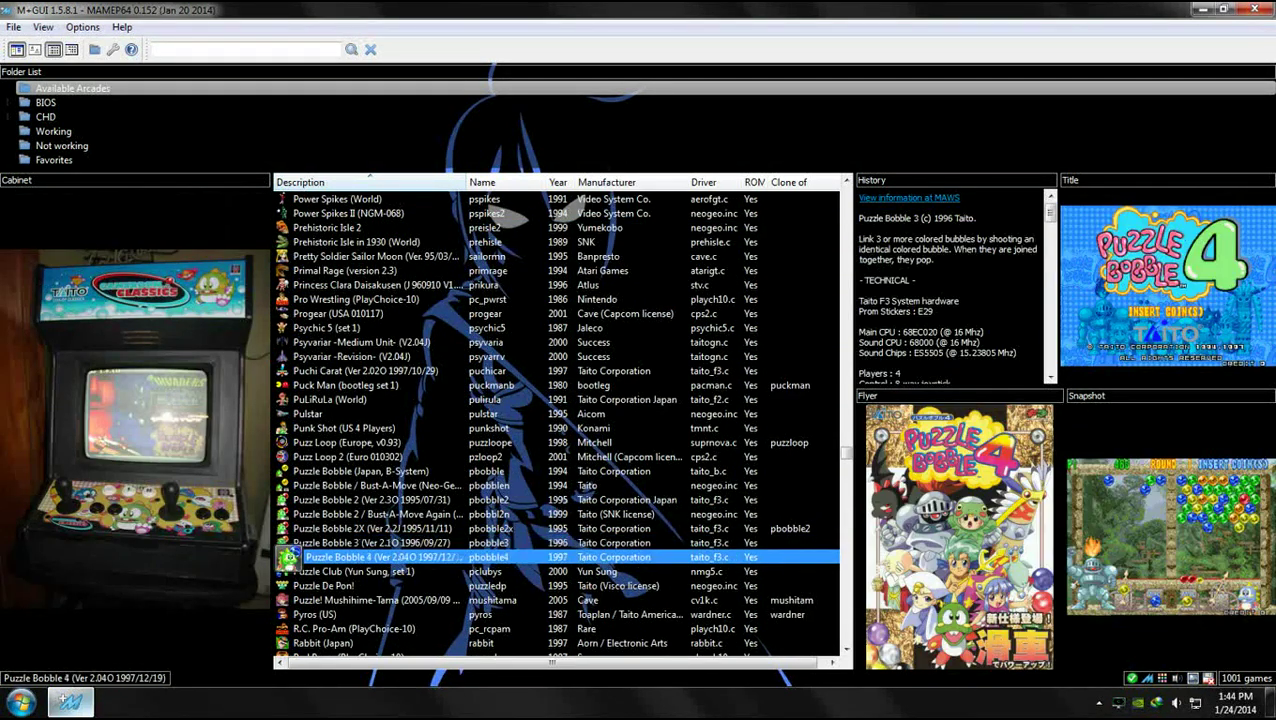
Browse the games from R to S and preview SNK vs. Capcom - SVC Chaos (JAMMA PCB, set 1)
scroll(555, 420, down, 6)
scroll(555, 420, down, 15)
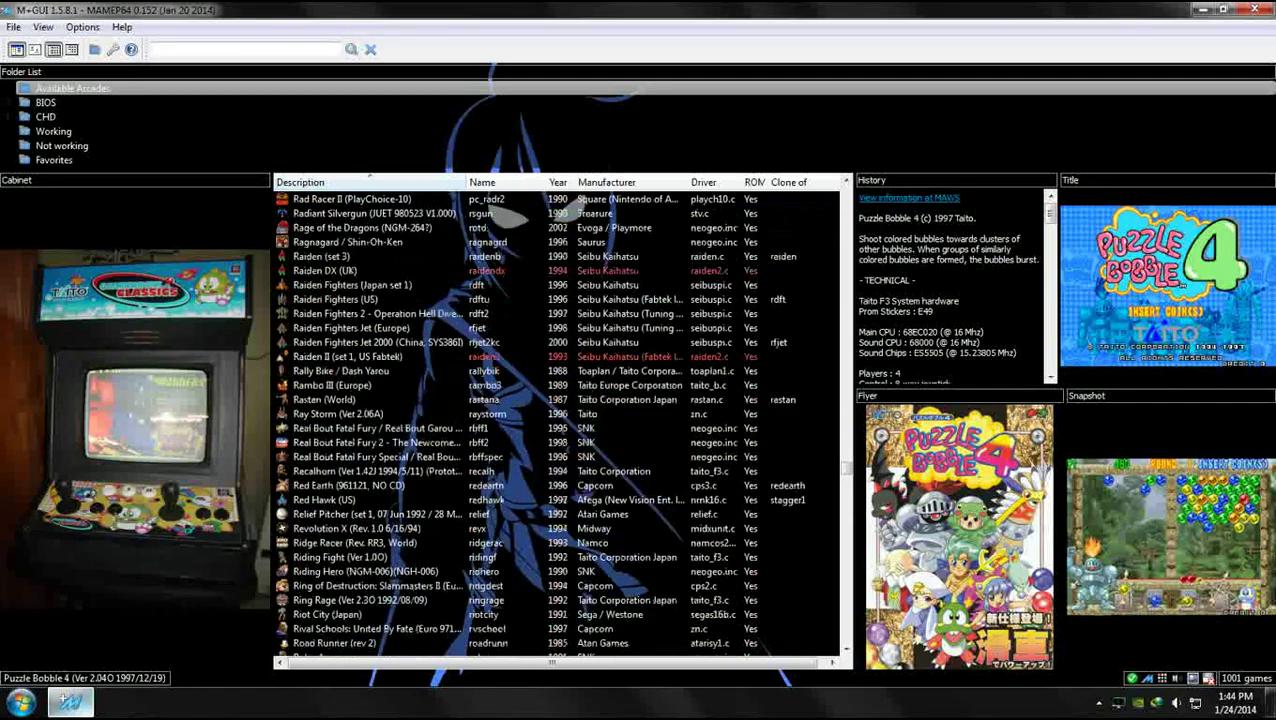
scroll(507, 216, down, 8)
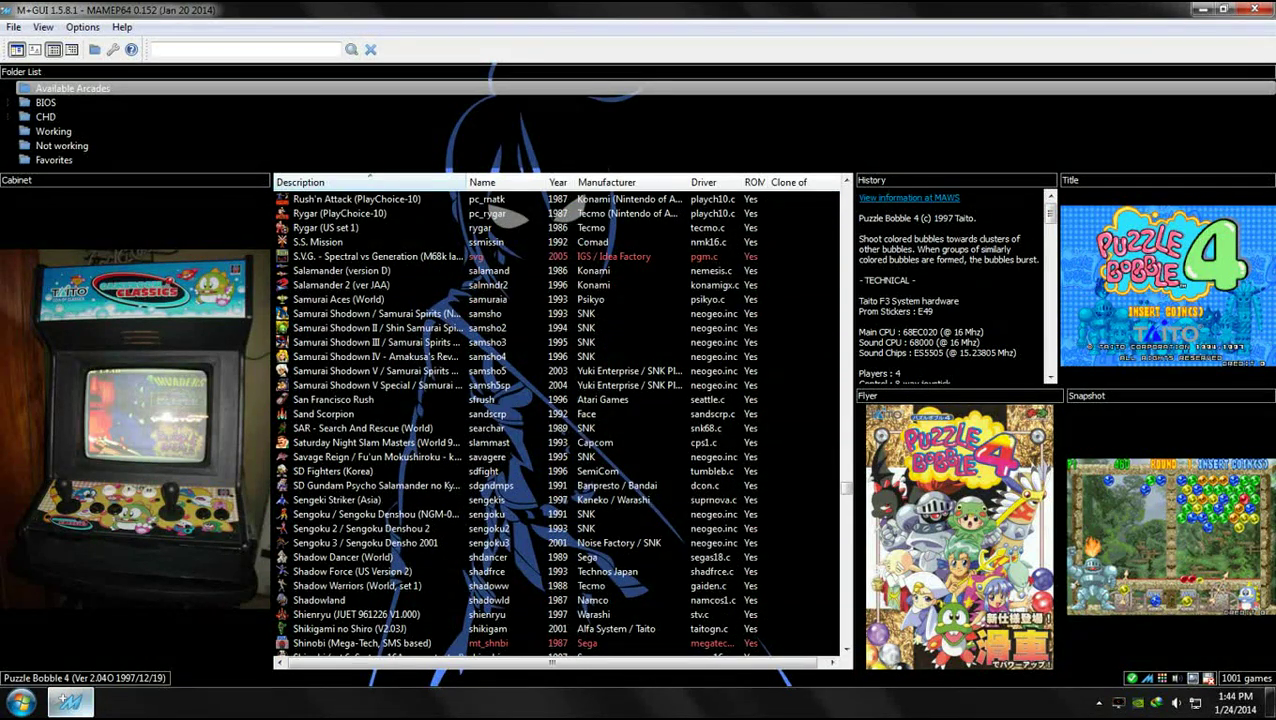
scroll(505, 214, down, 3)
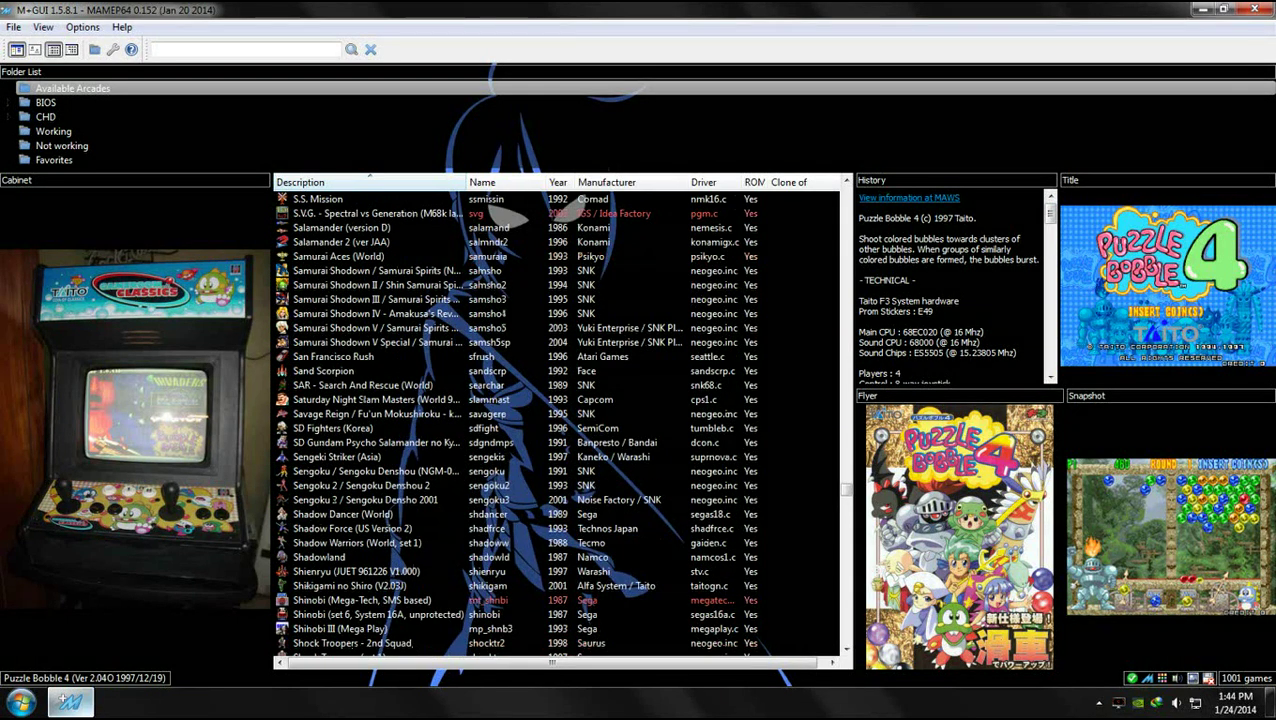
scroll(505, 214, down, 1)
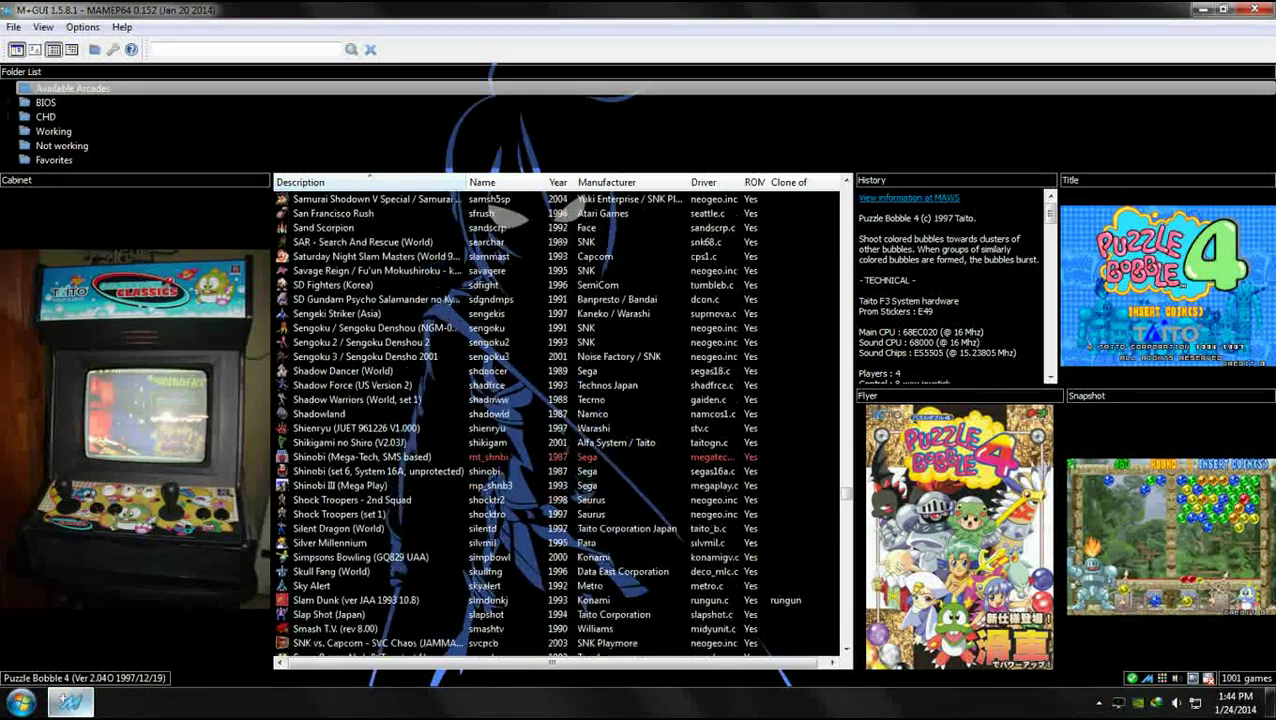
scroll(505, 214, down, 3)
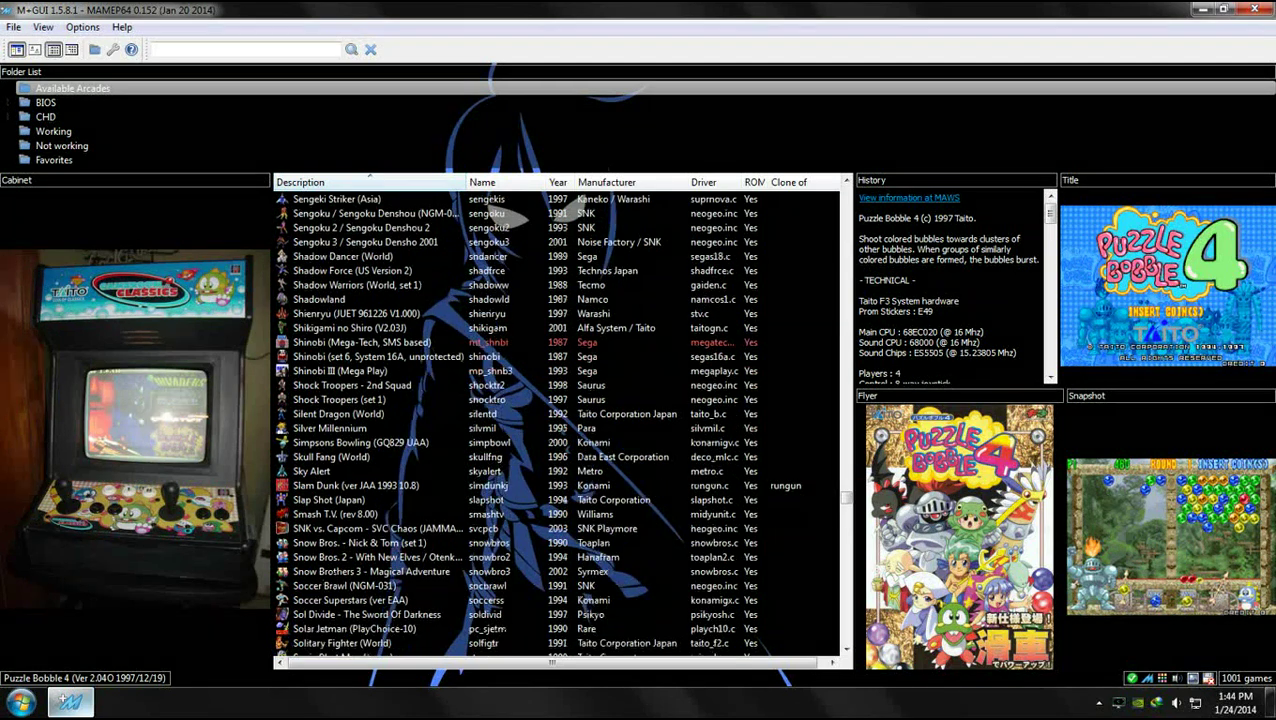
click(378, 528)
Preview the Snow Bros. series, from Nick & Tom (set 1) through Snow Brothers 3 - Magical Adventure
scroll(378, 528, down, 2)
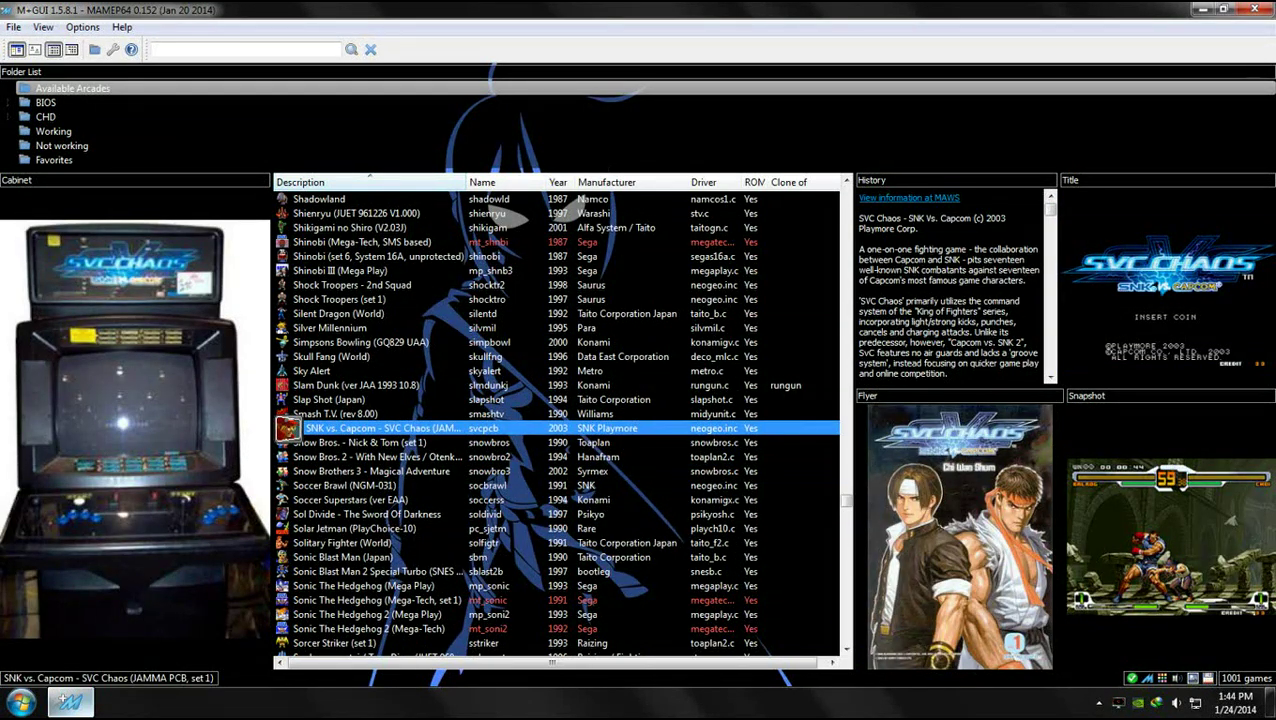
key(Down)
key(Down)
key(Down)
Preview Soccer Brawl, Soccer Superstars and Sol Divide - The Sword Of Darkness
scroll(500, 213, down, 1)
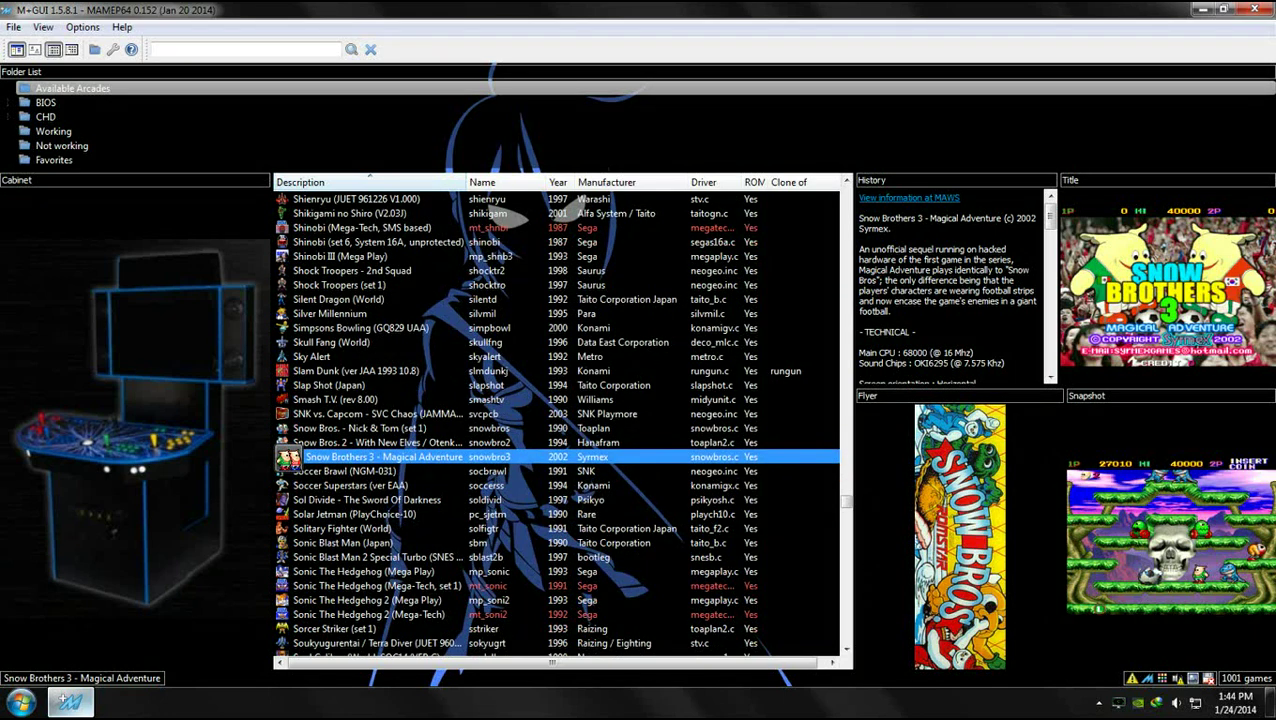
key(Down)
key(Down)
key(Down)
Preview the games from Solar Jetman (PlayChoice-10) through Sonic Blast Man 2 Special Turbo (SNES bootleg)
scroll(505, 213, down, 1)
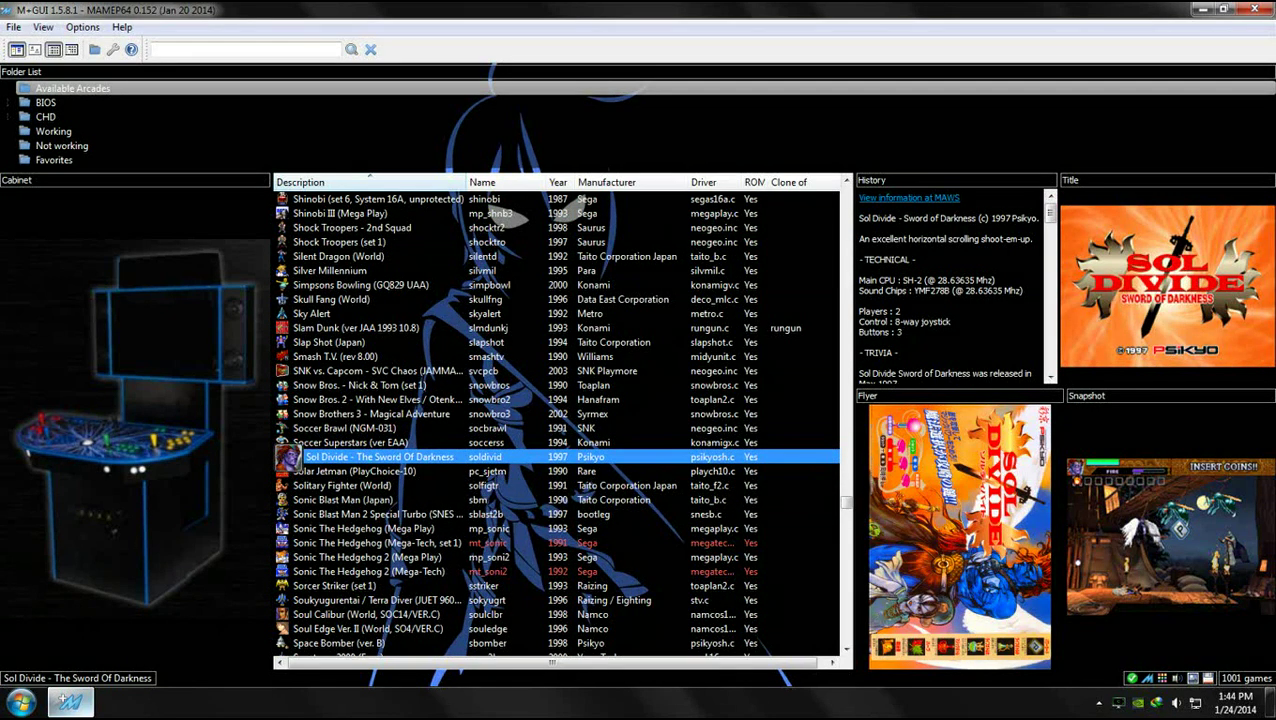
key(Down)
key(Down)
key(Down)
key(Down)
Preview the Sonic The Hedgehog games, ending on Sonic The Hedgehog 2 (Mega Play)
scroll(500, 213, down, 3)
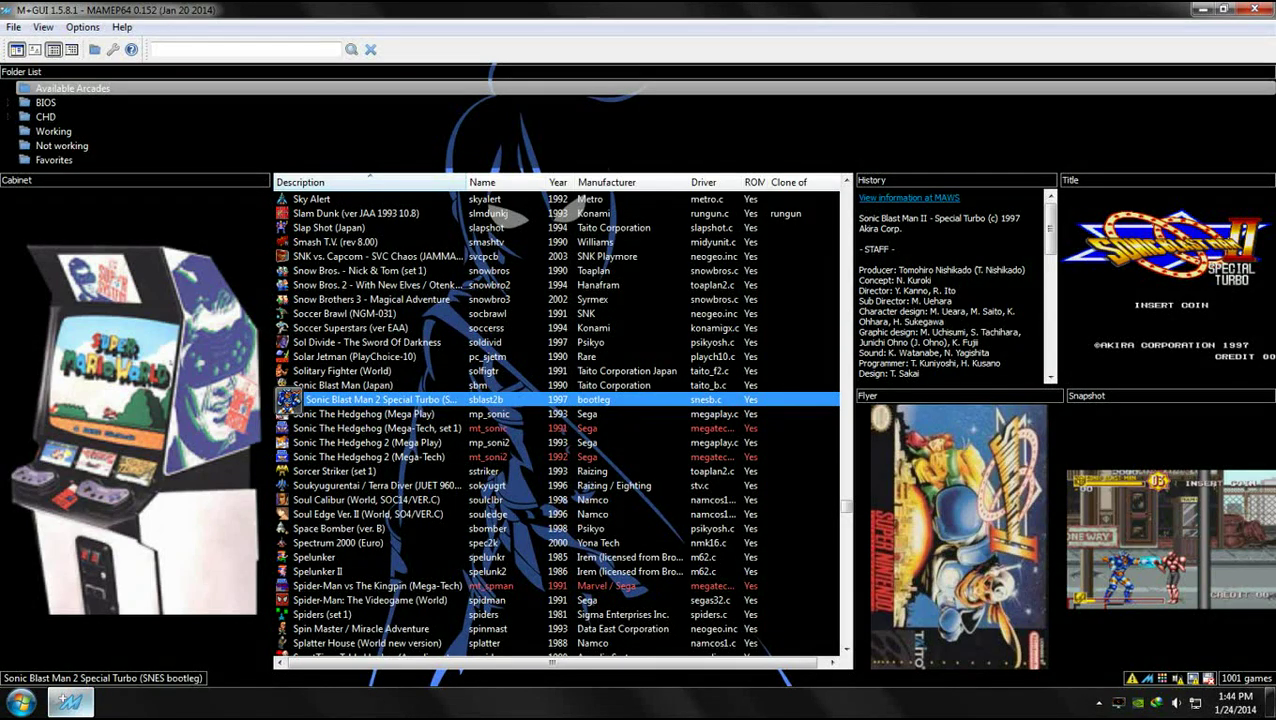
key(Down)
key(Down)
key(Down)
scroll(500, 213, down, 2)
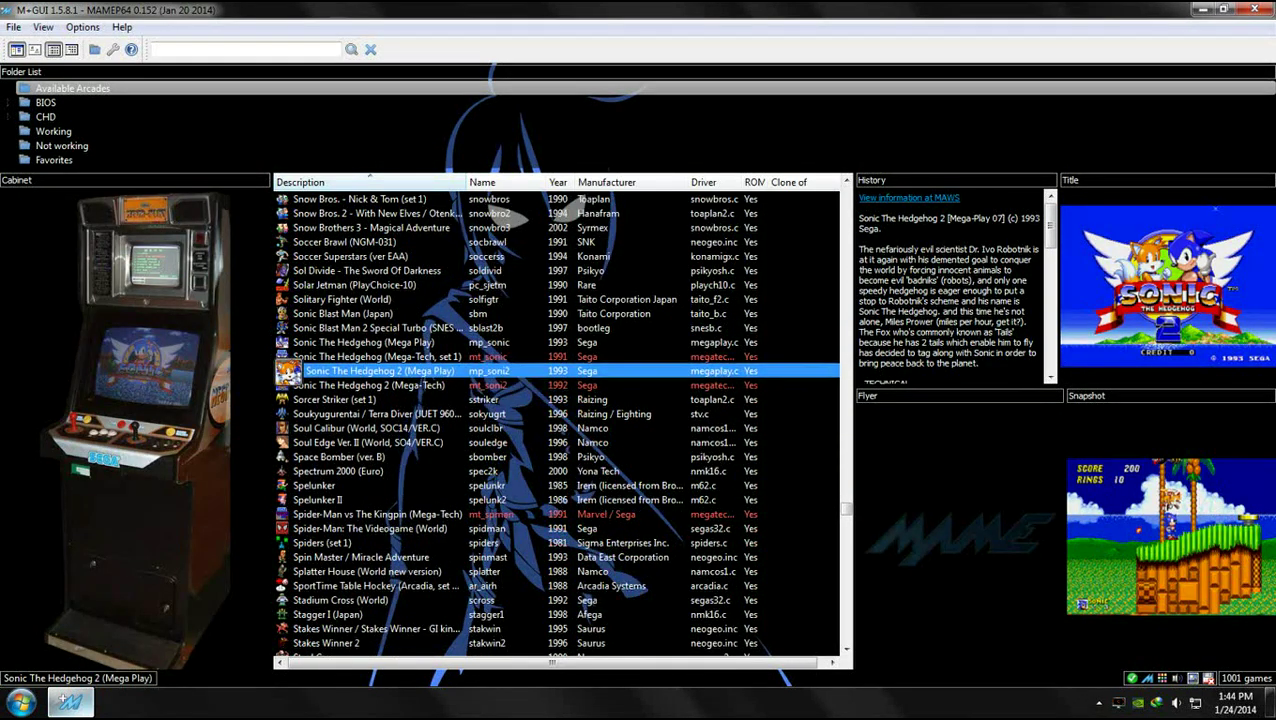
Preview Spider-Man: The Videogame (World)
scroll(500, 213, down, 1)
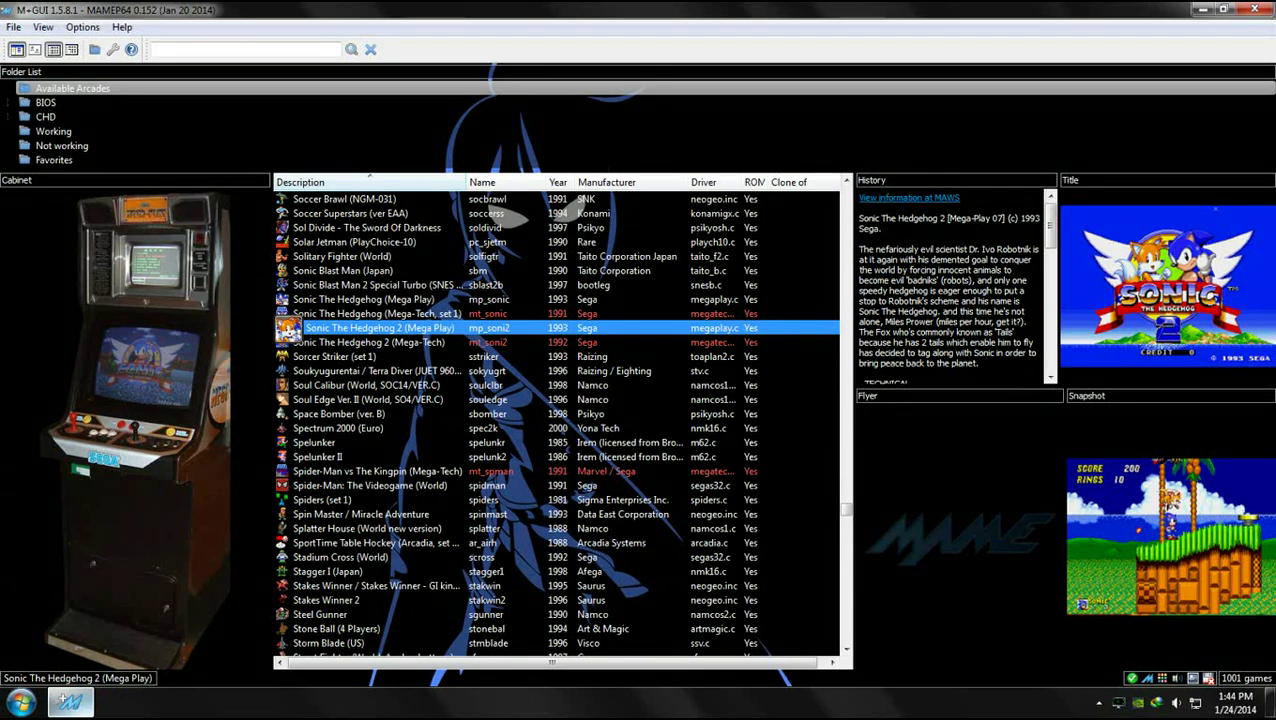
scroll(500, 213, down, 1)
scroll(500, 213, down, 1)
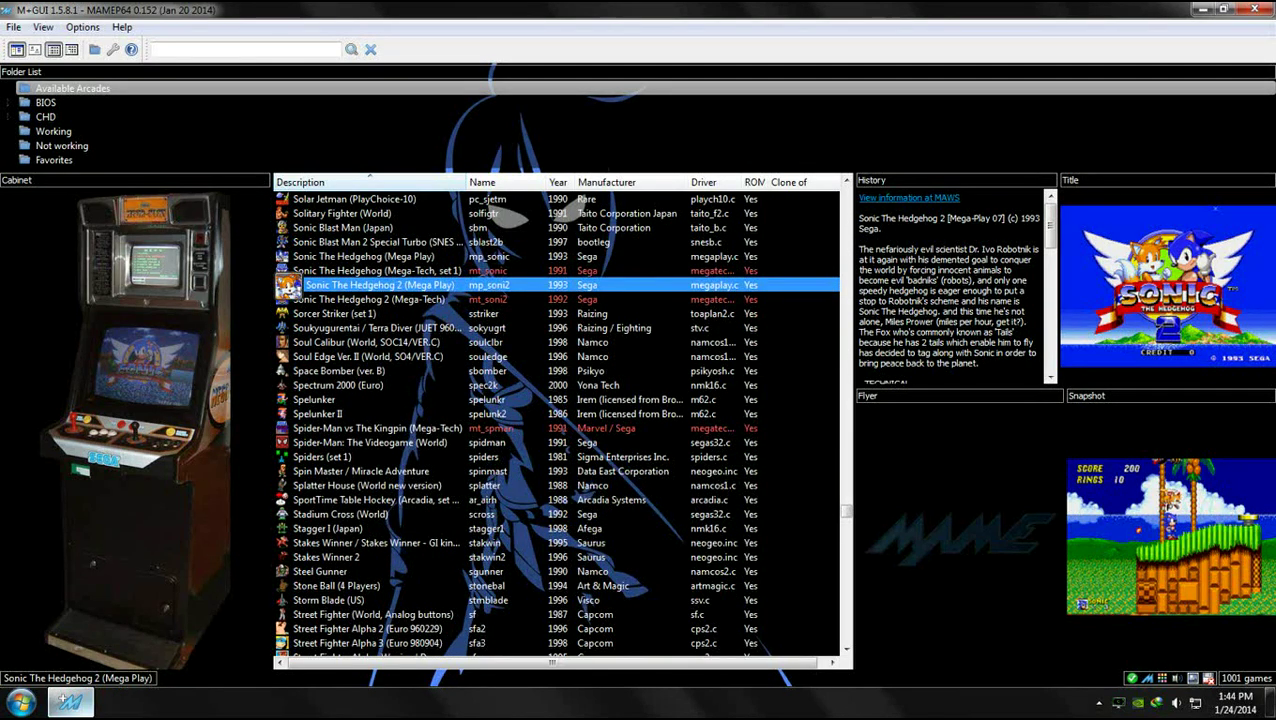
click(376, 442)
Preview Street Fighter Alpha 2, the original Street Fighter, Street Fighter EX2 and Street Fighter EX2 Plus
scroll(376, 442, down, 4)
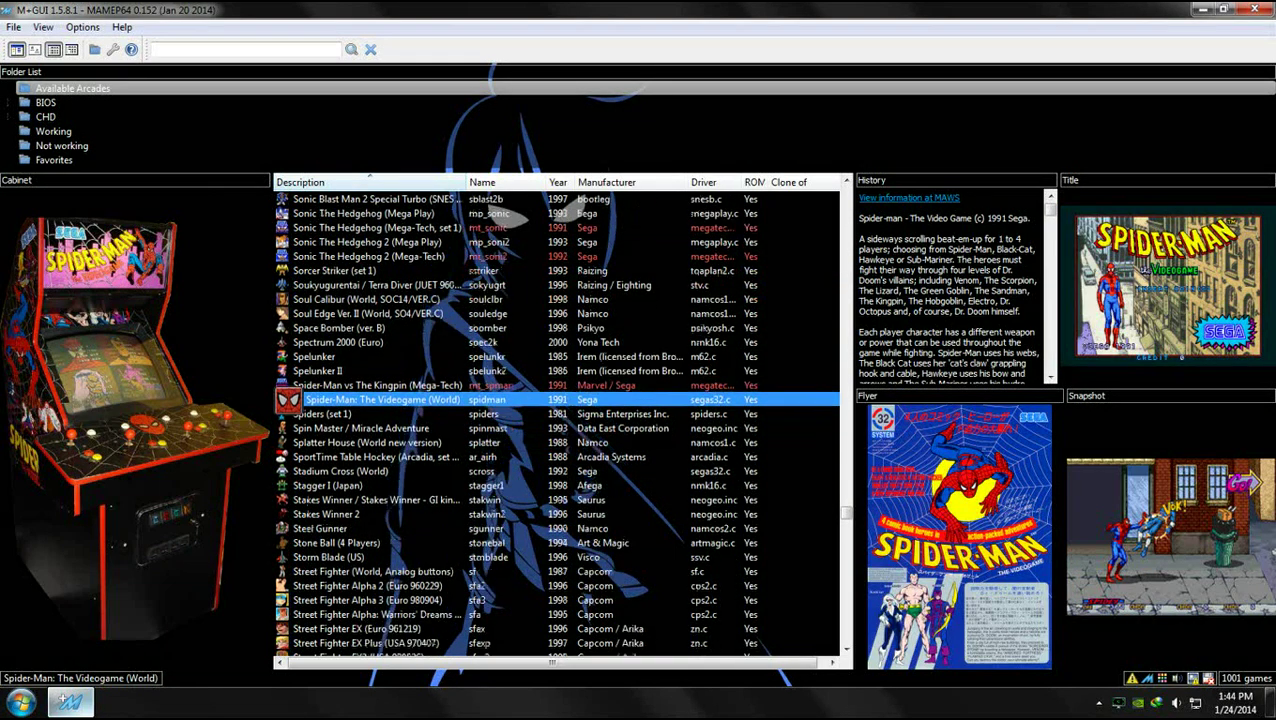
scroll(555, 420, down, 6)
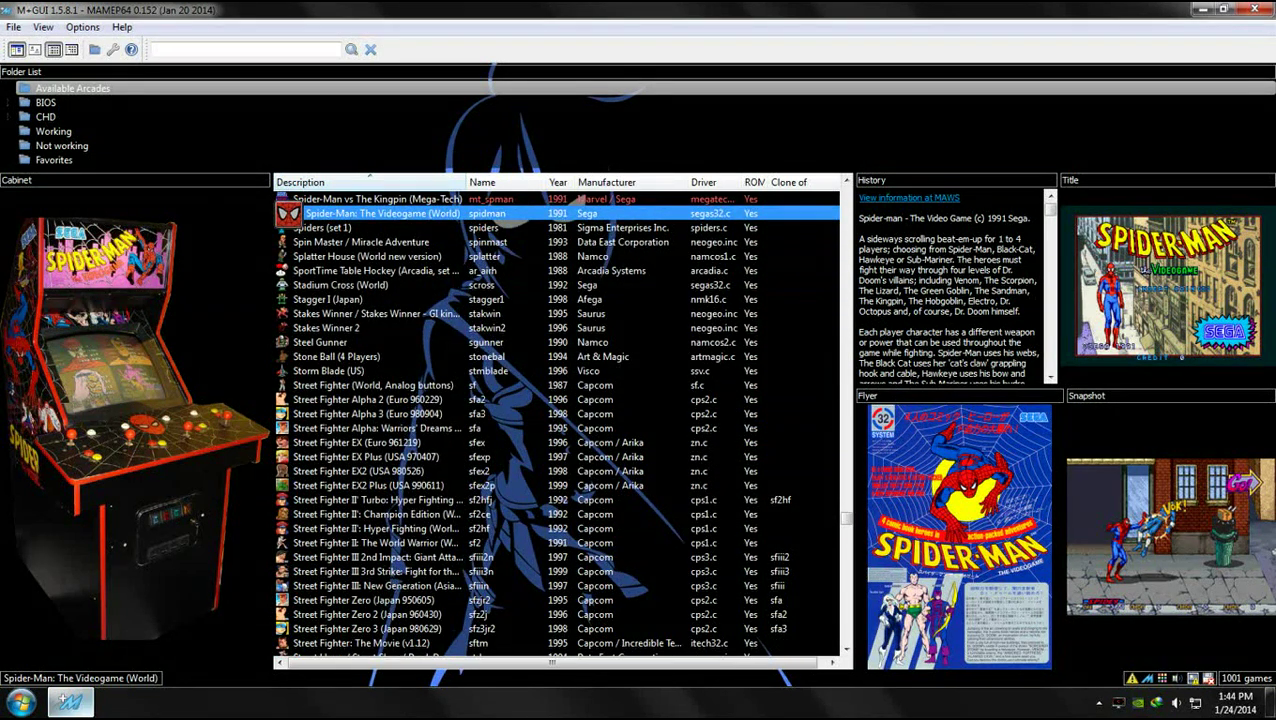
click(380, 400)
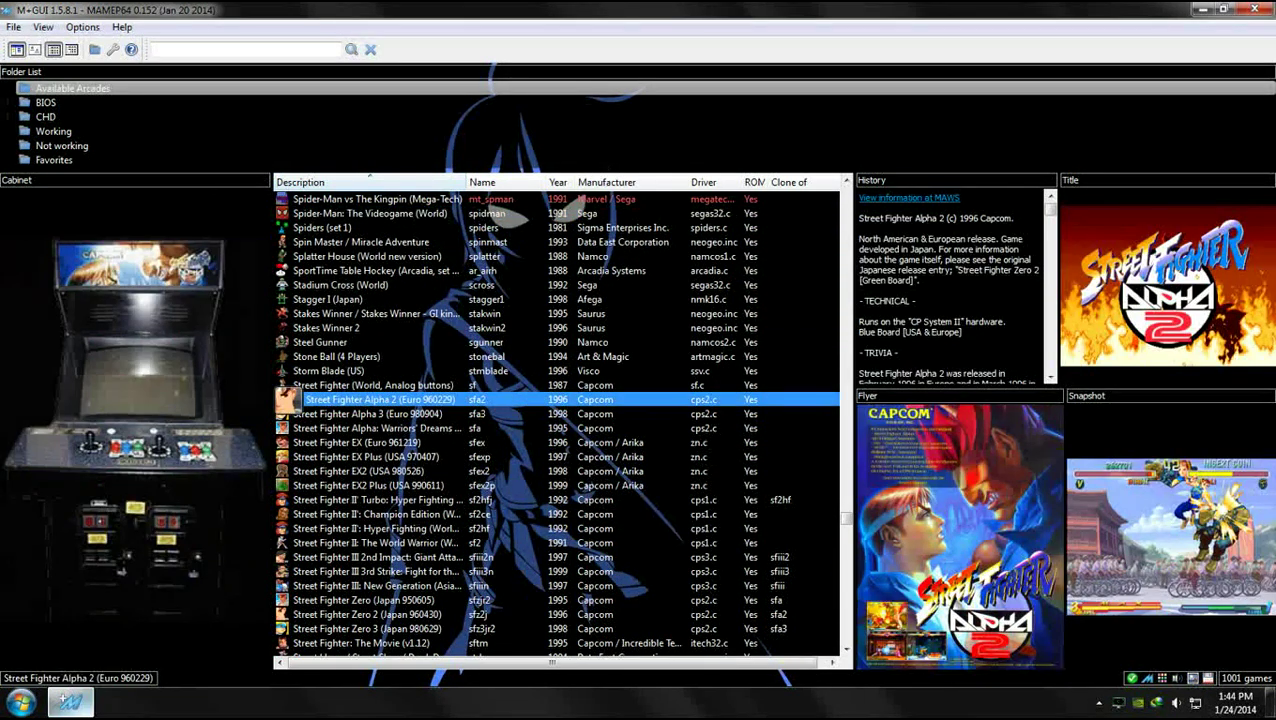
click(373, 385)
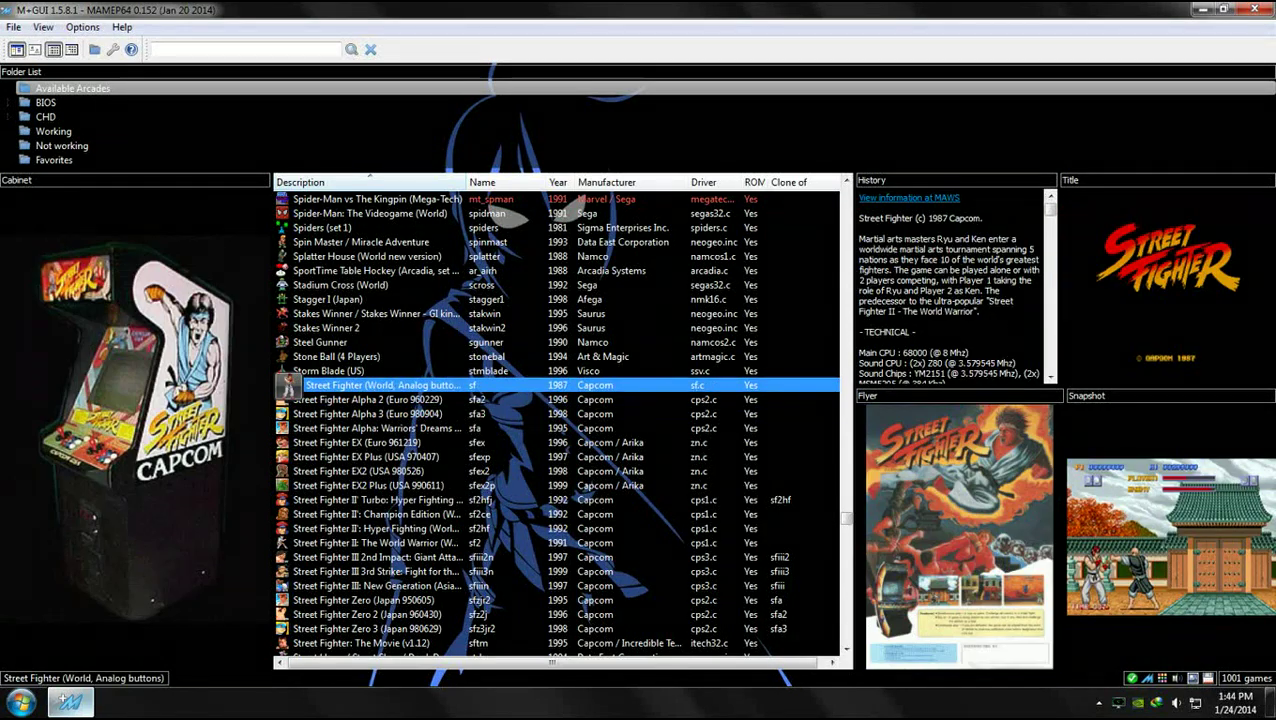
click(373, 471)
click(289, 485)
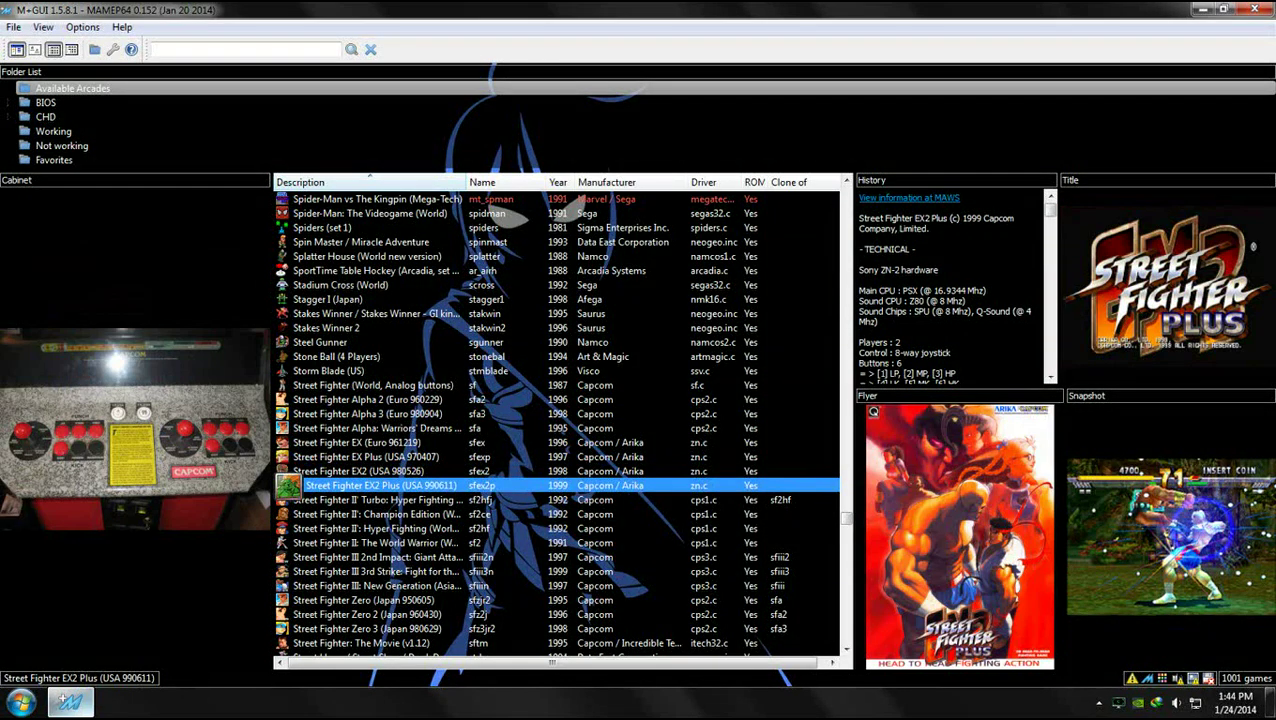
Preview the Street Fighter II' games: Champion Edition, Turbo: Hyper Fighting (Japan) and Hyper Fighting (World)
click(289, 514)
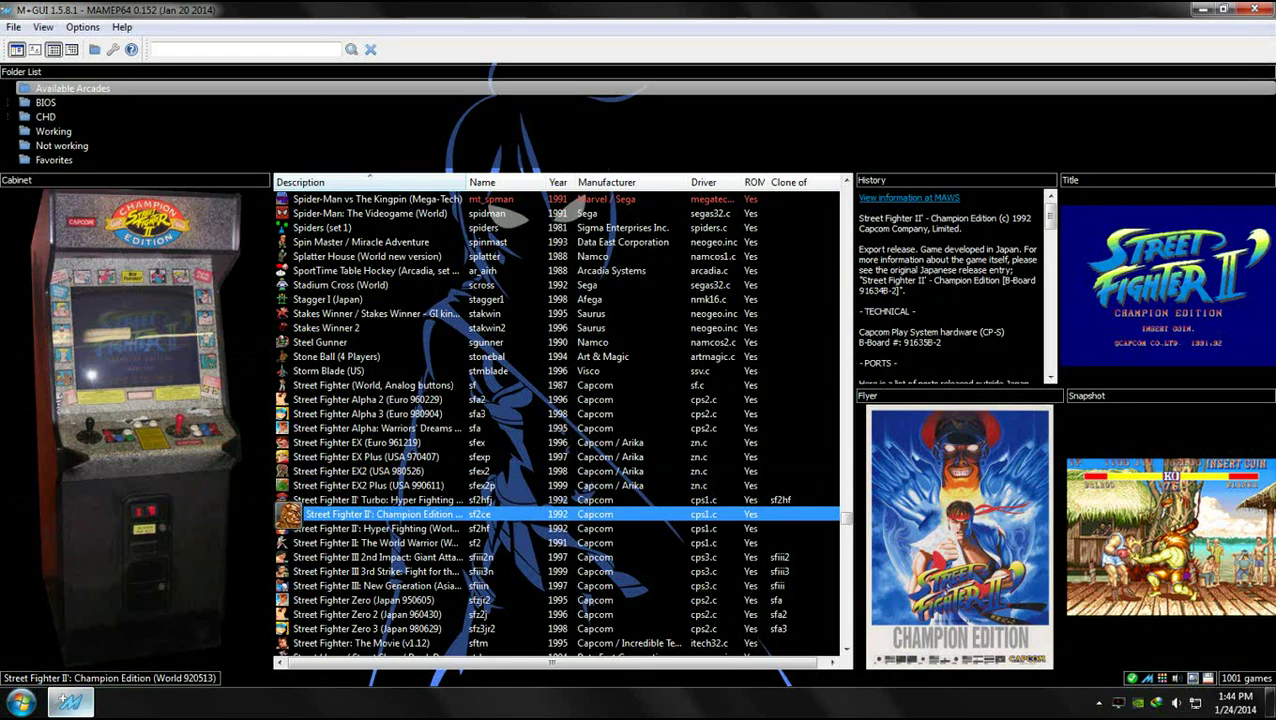
click(289, 500)
scroll(556, 420, down, 2)
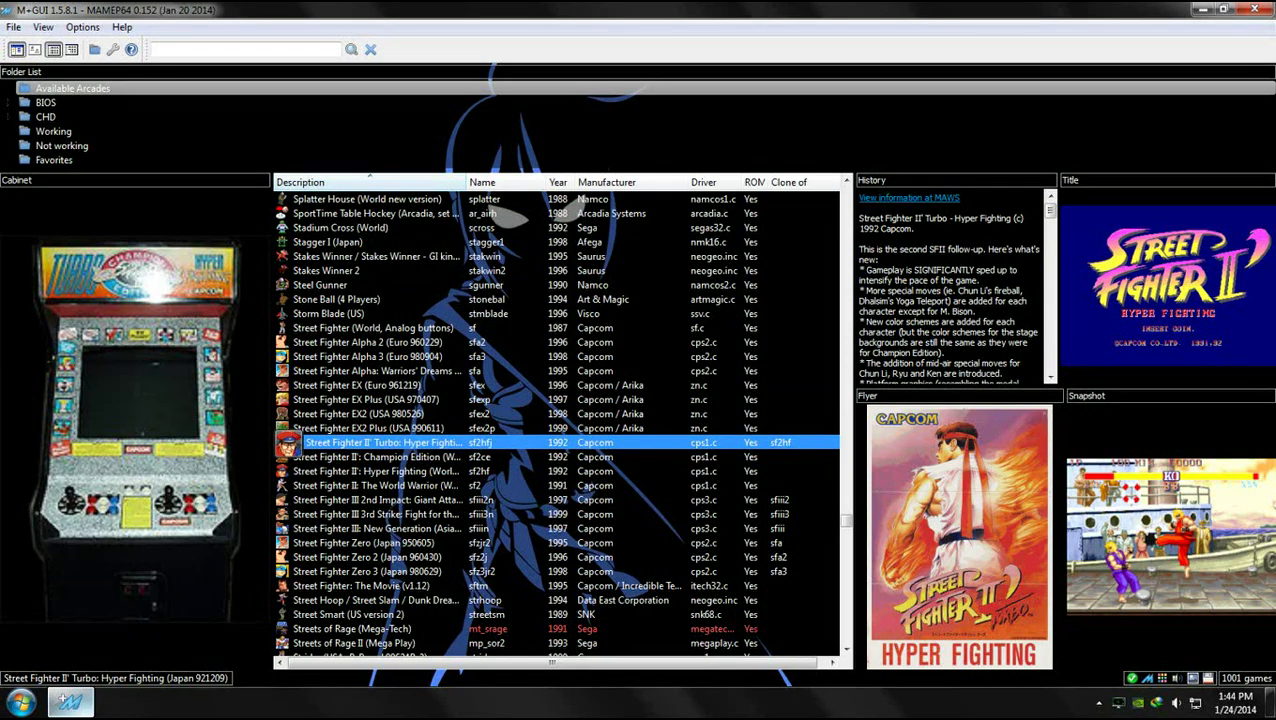
click(380, 471)
Preview Street Fighter Zero, Street Fighter III: New Generation and Street Fighter III 3rd Strike
scroll(380, 471, down, 1)
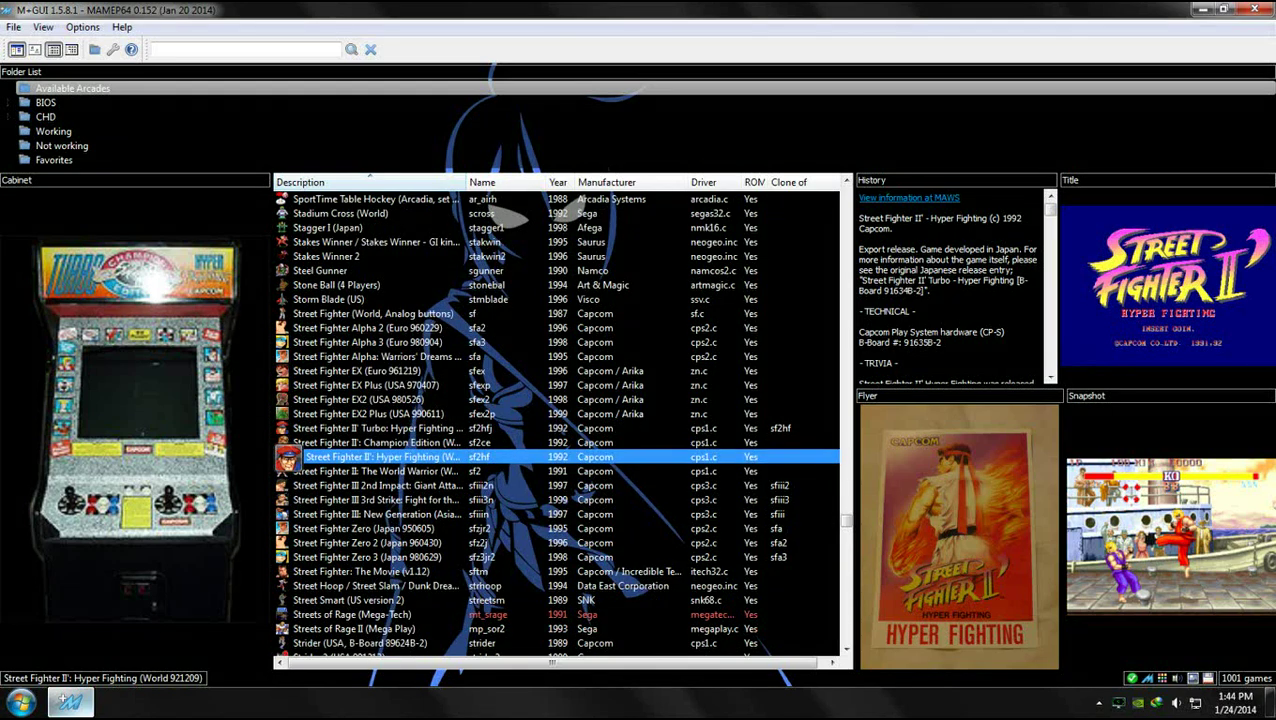
click(289, 528)
click(289, 514)
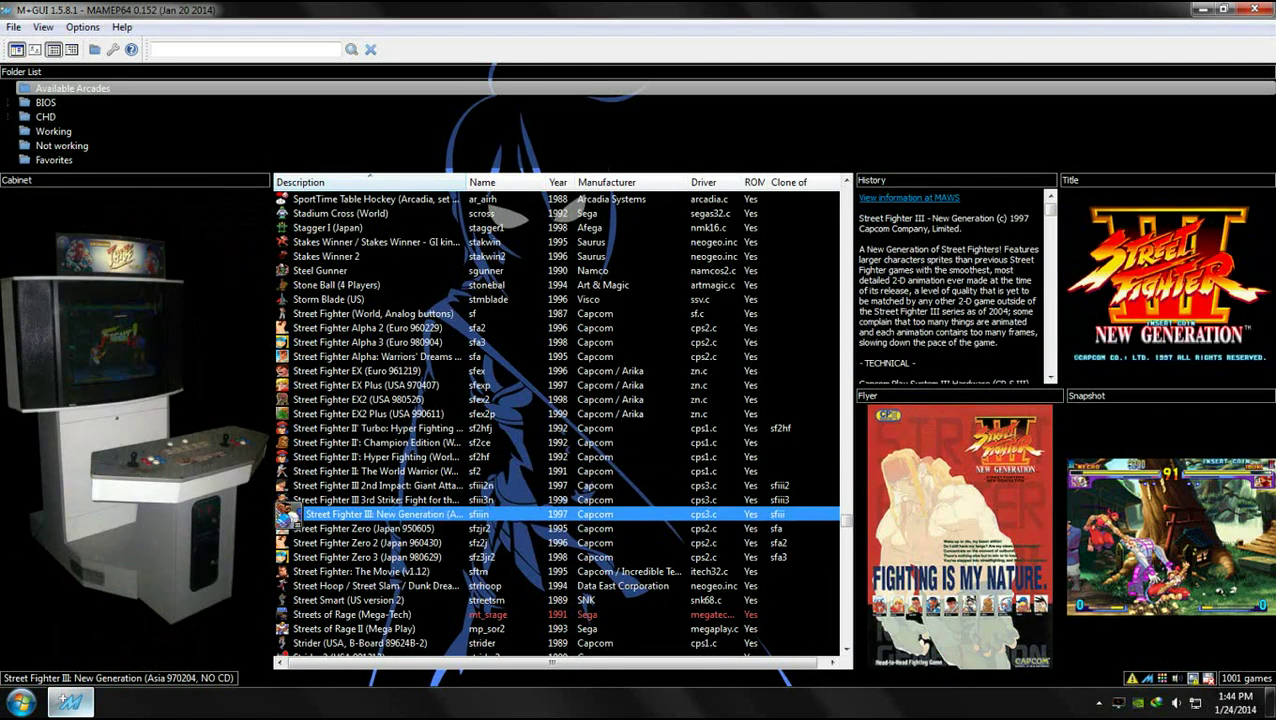
click(289, 499)
Preview Super Punch-Out!! further down the game list
scroll(289, 400, down, 5)
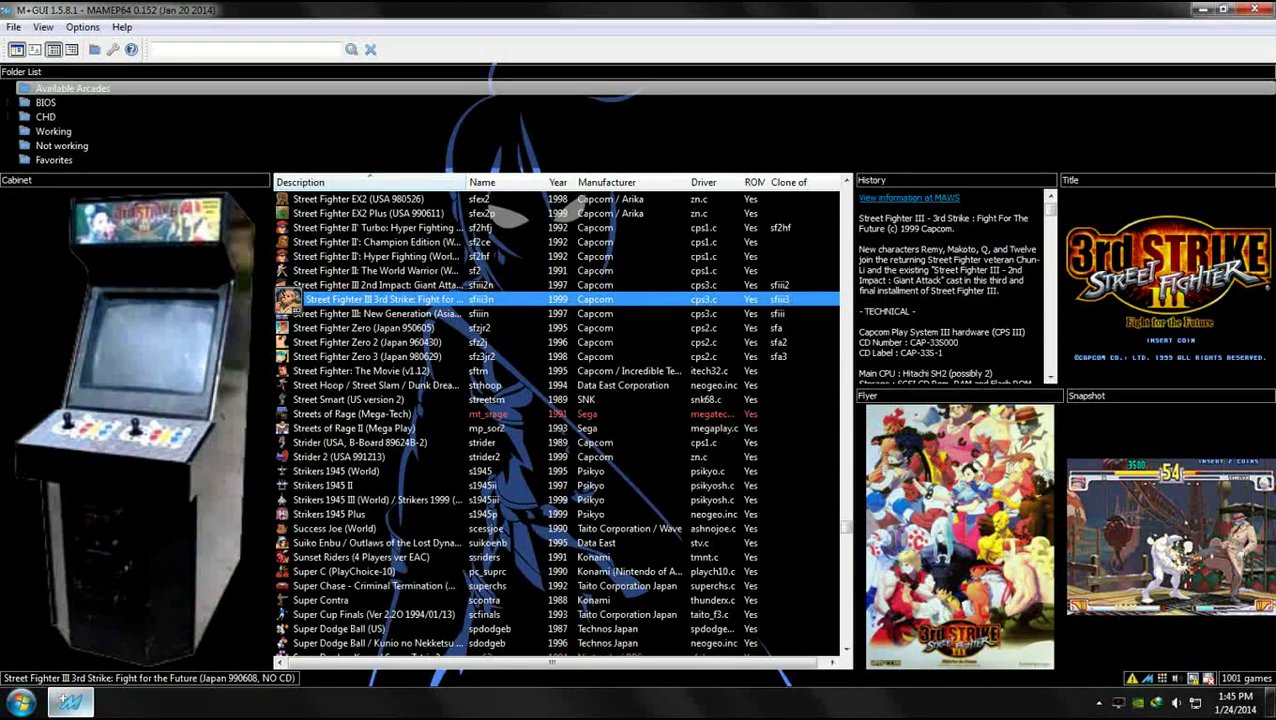
scroll(289, 299, down, 6)
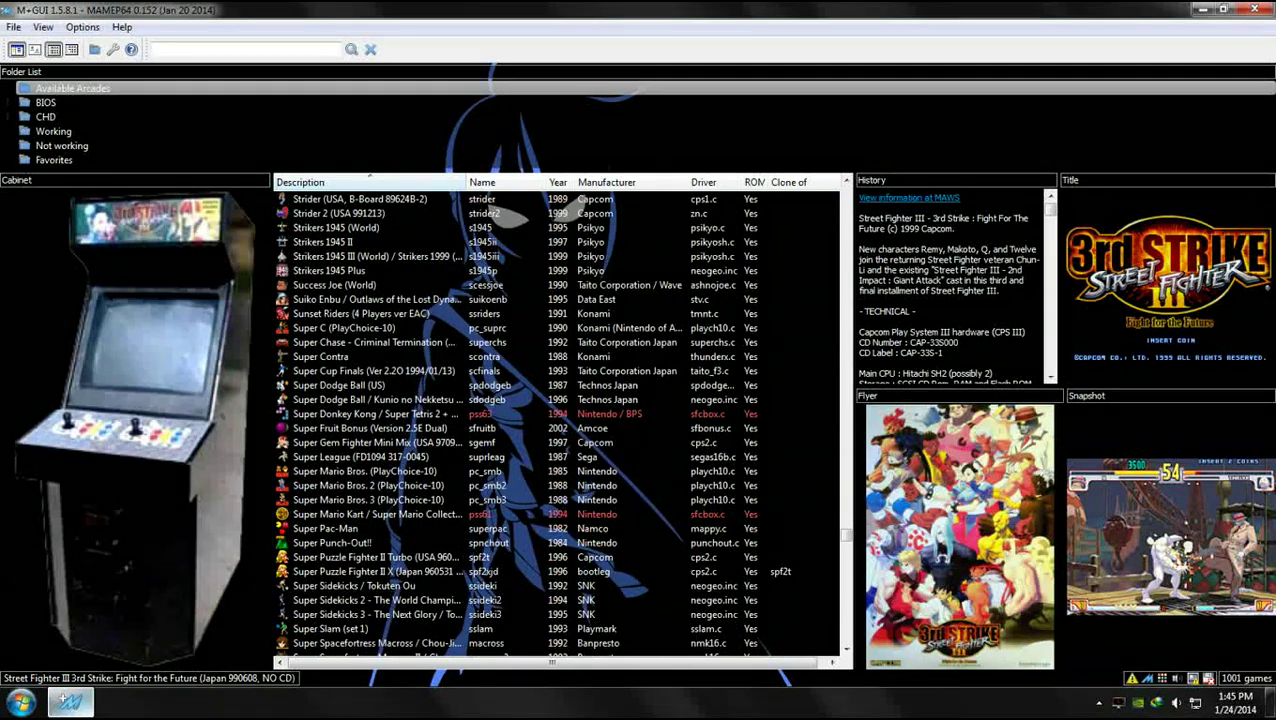
click(320, 542)
Preview the Super Street Fighter II games, from Turbo and X: Grand Master Challenge through The Tournament Battle
scroll(320, 542, down, 5)
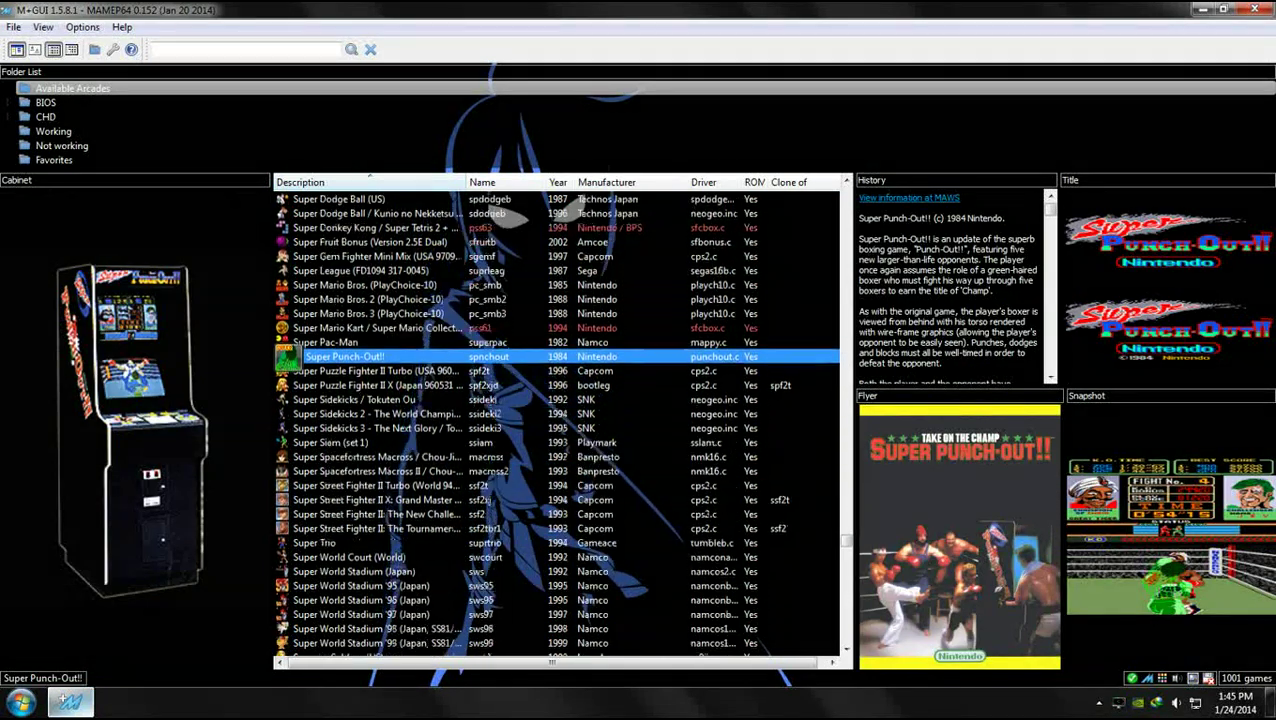
scroll(555, 420, down, 1)
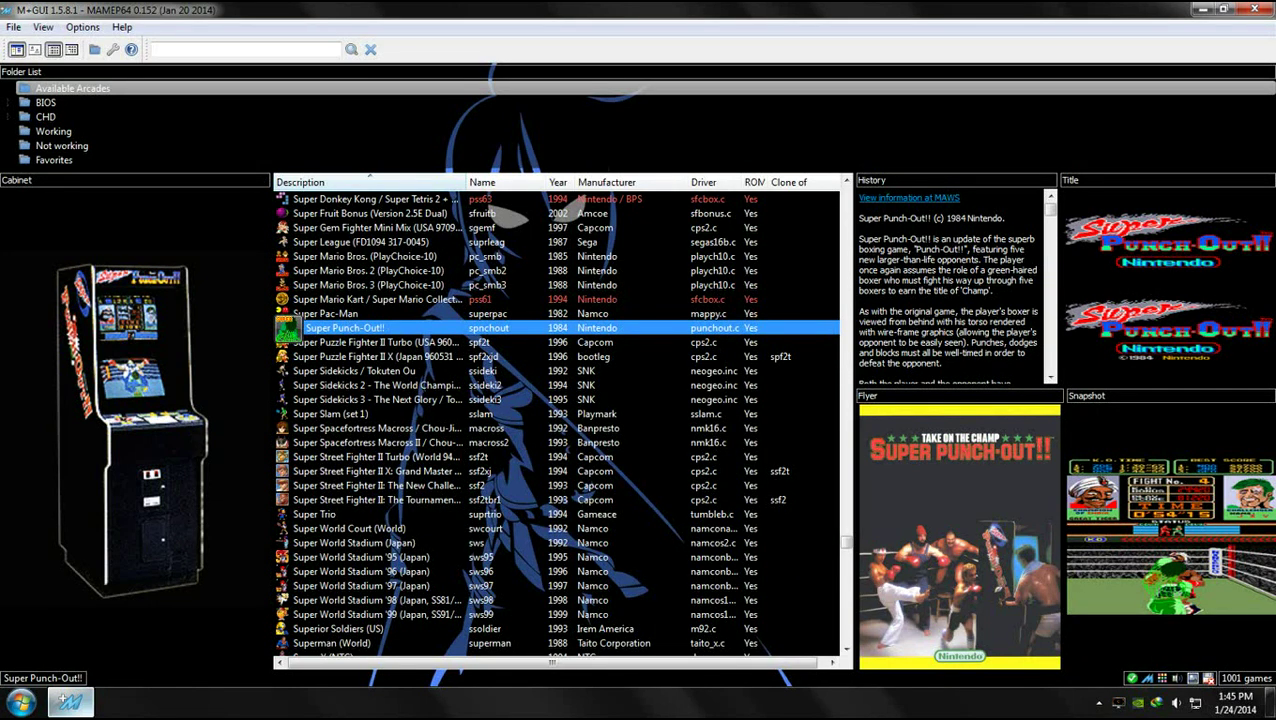
click(376, 457)
click(376, 471)
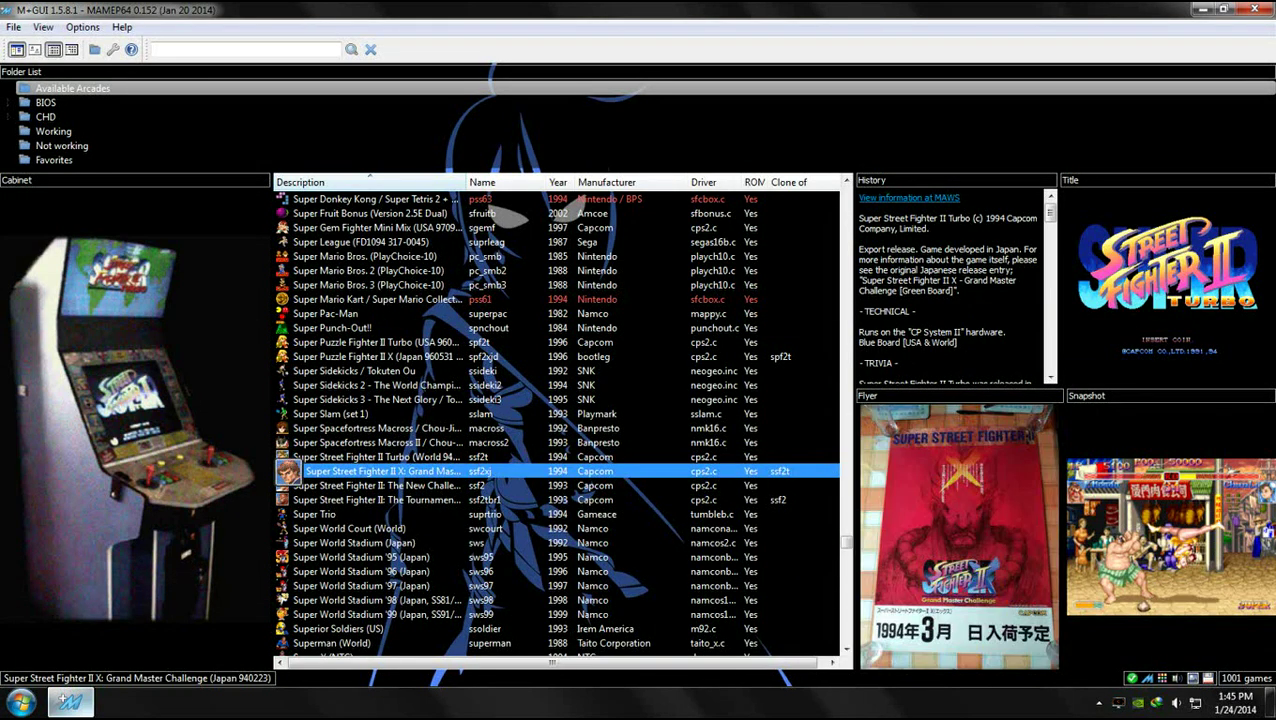
click(376, 485)
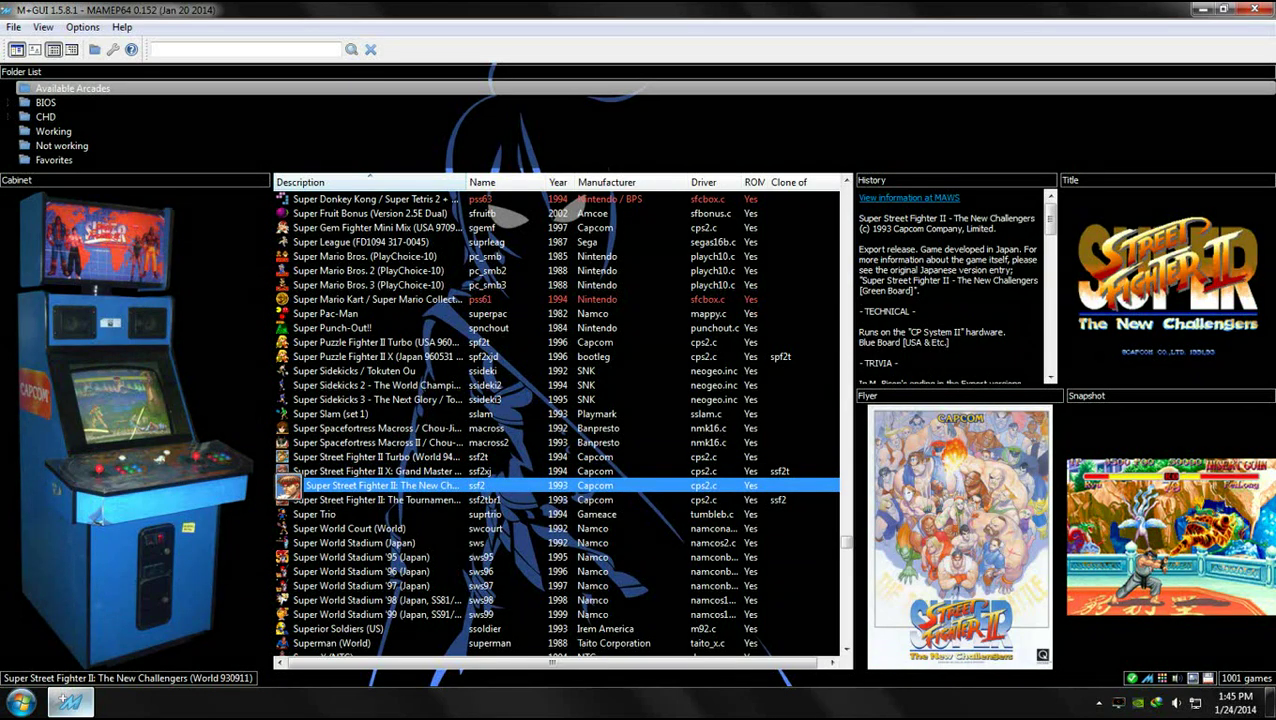
click(376, 500)
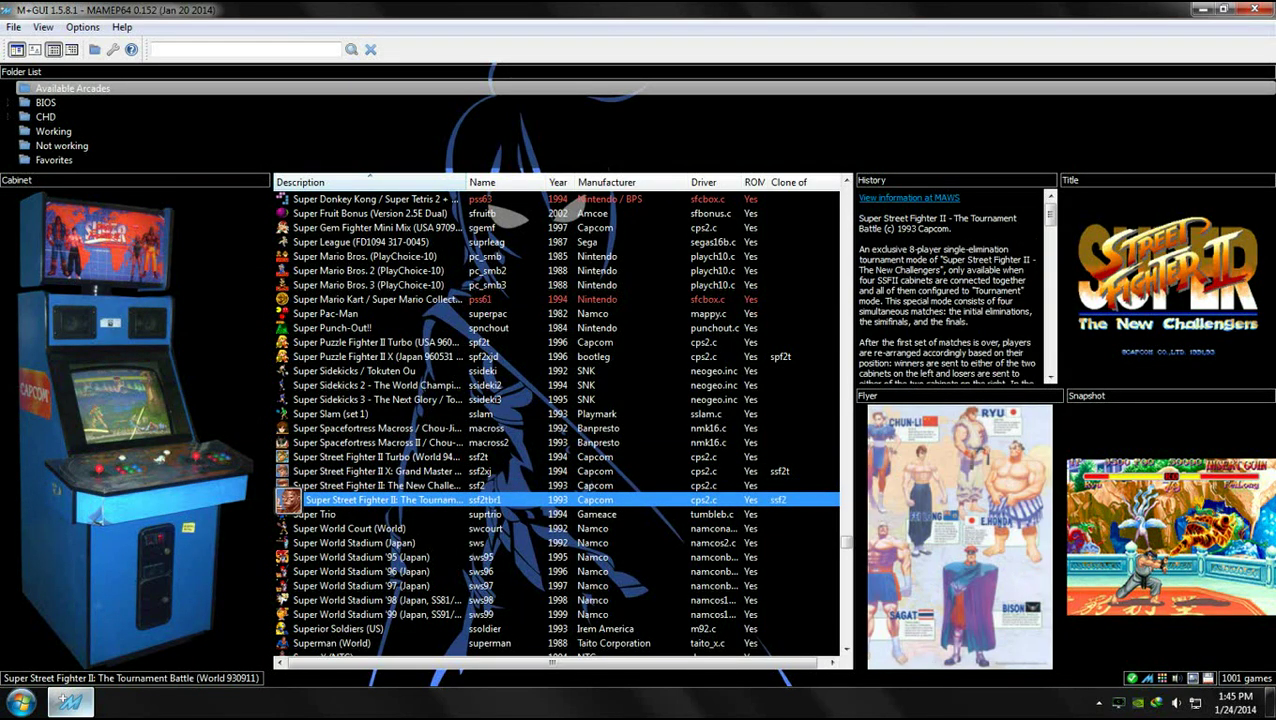
Preview Teenage Mutant Ninja Turtles - Turtles in Time, Tekken 3, Tekken Tag Tournament, Tengai and Tennis (PlayChoice-10)
scroll(555, 420, down, 9)
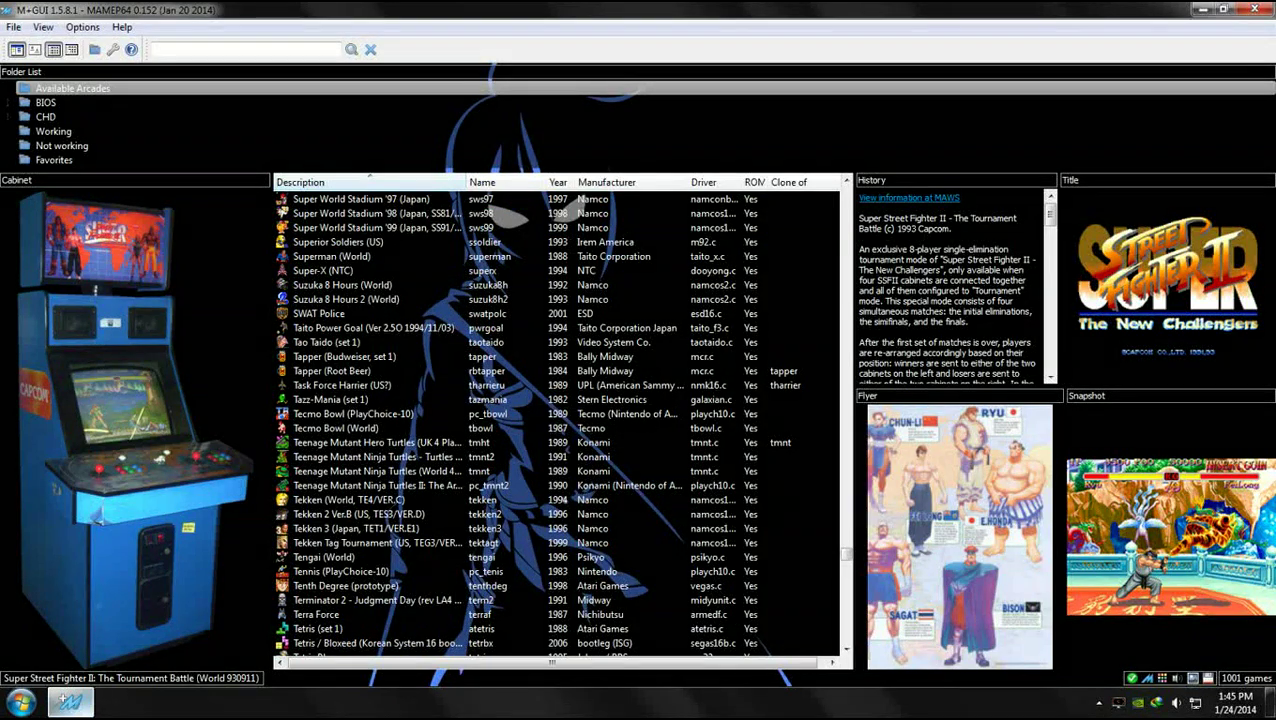
click(290, 457)
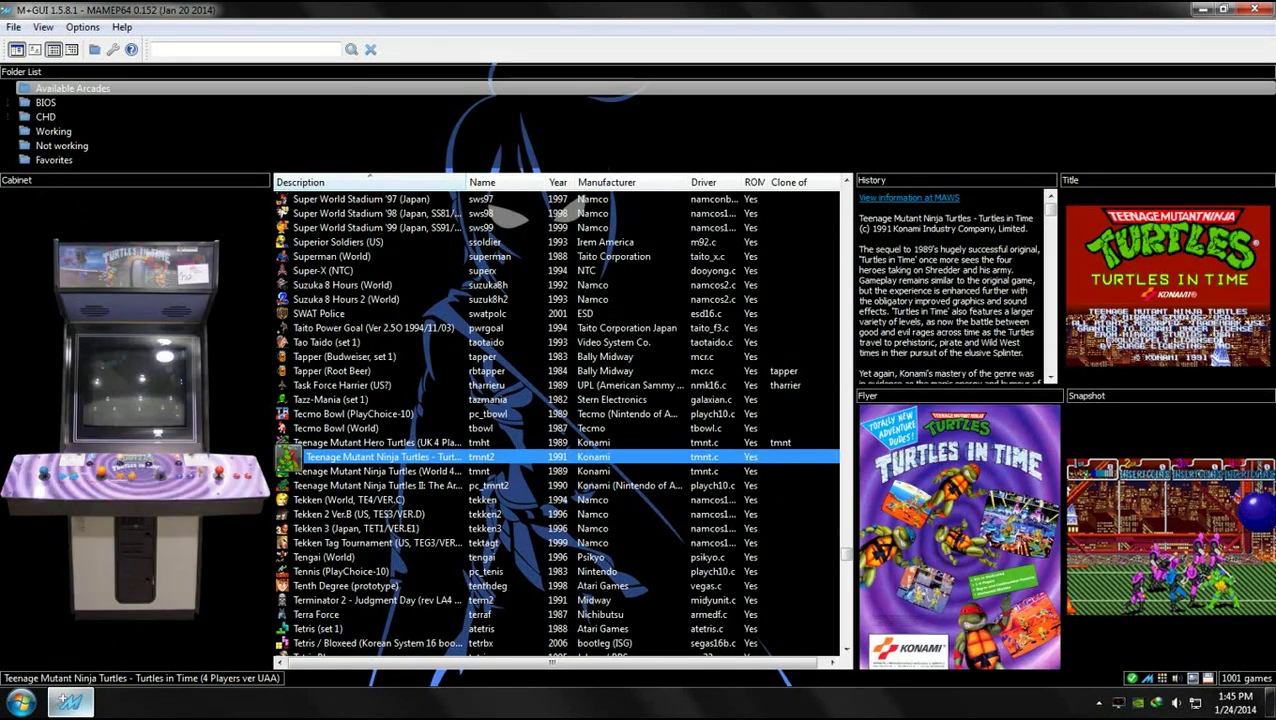
scroll(555, 420, down, 3)
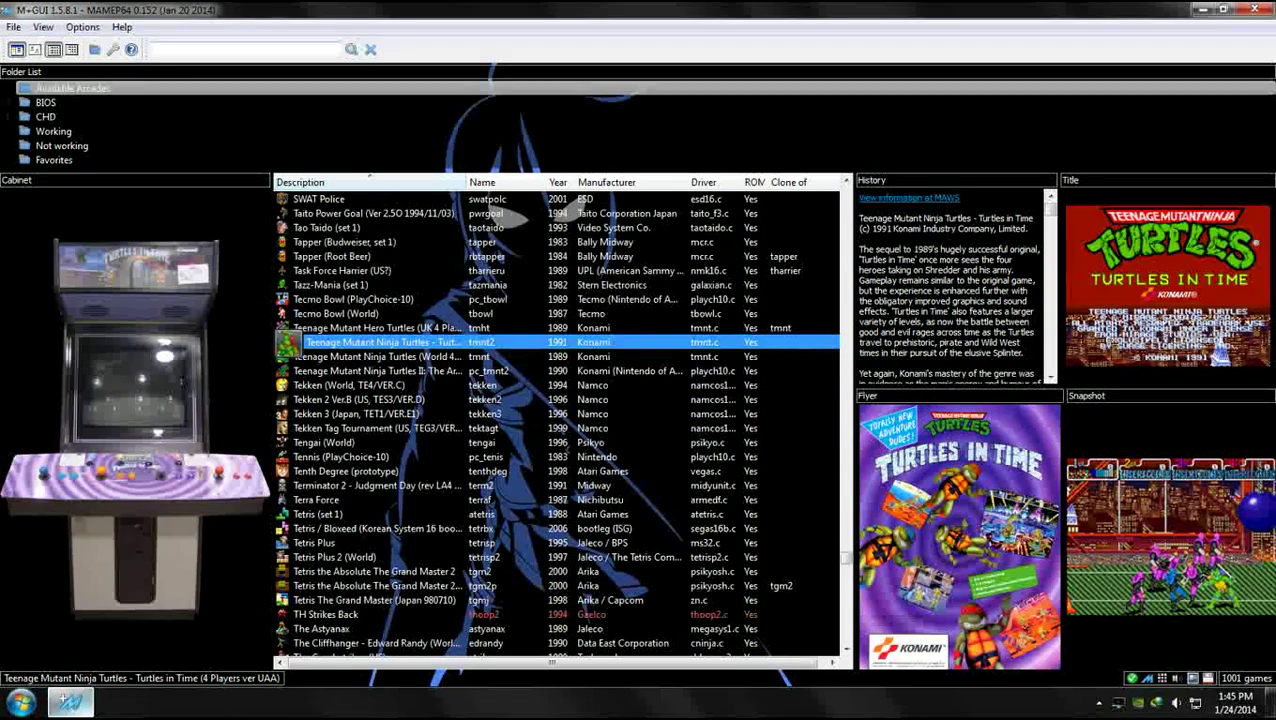
click(360, 414)
click(380, 428)
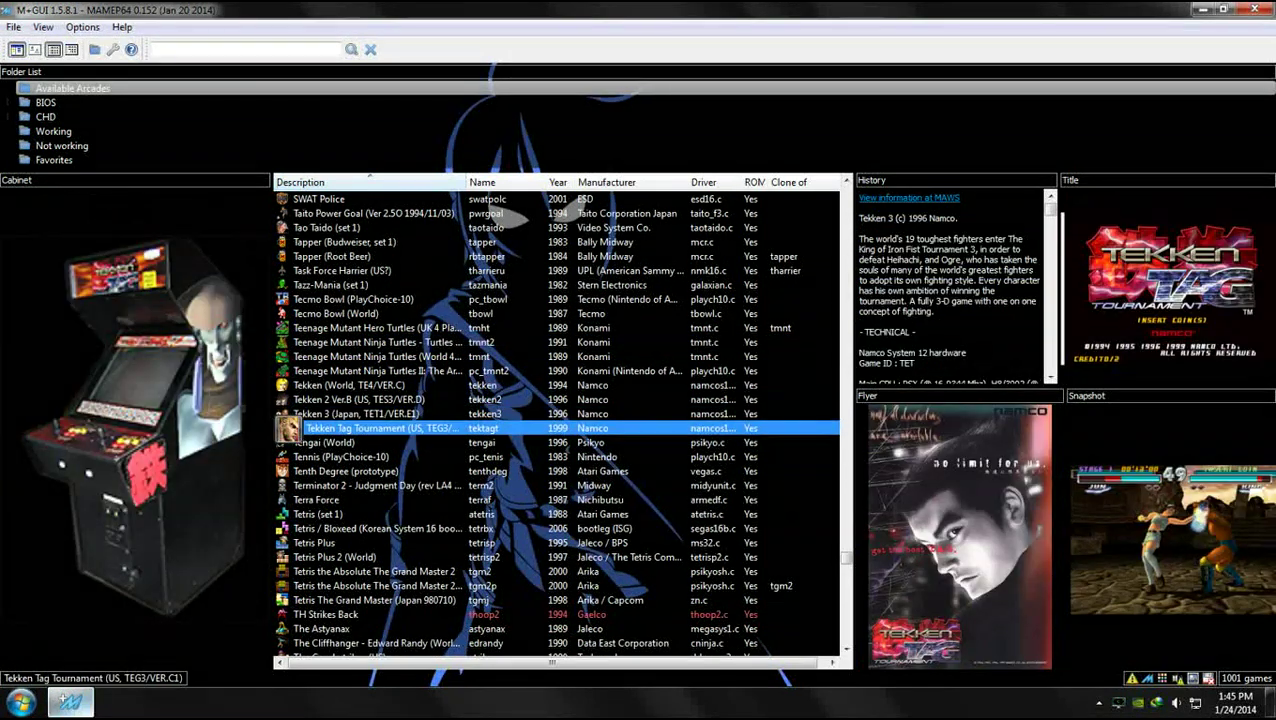
key(Down)
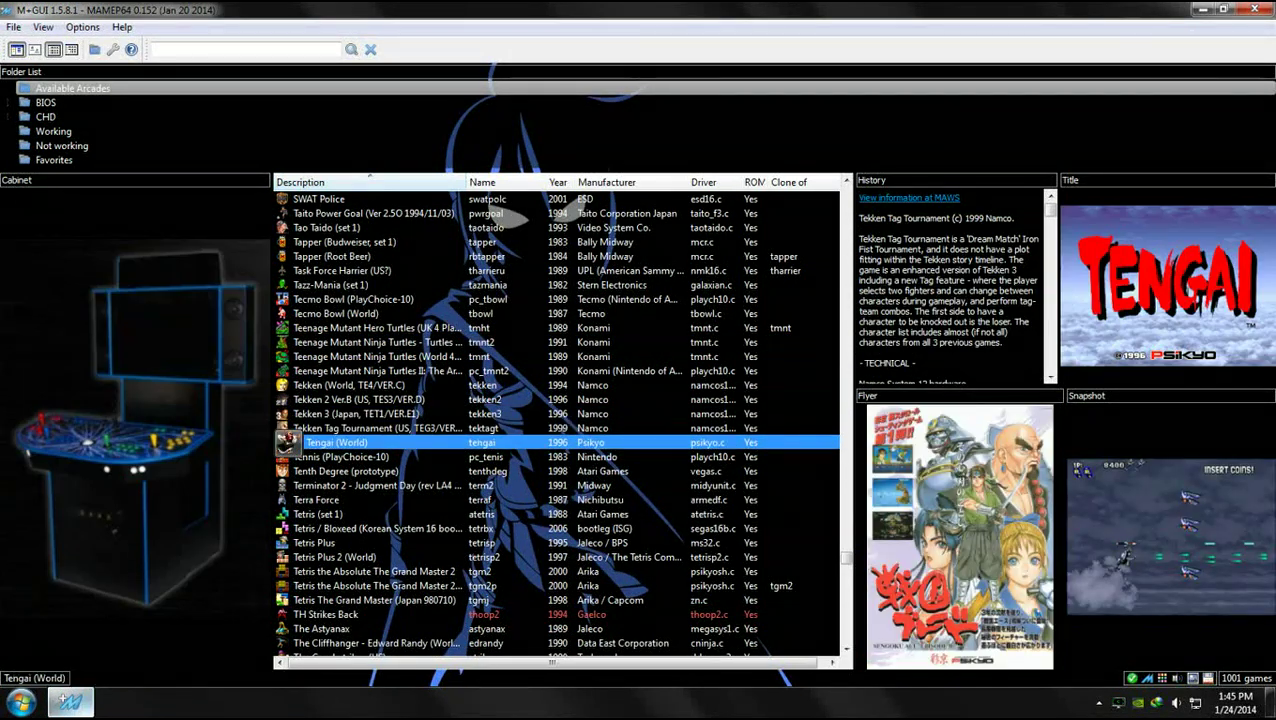
key(Down)
Preview The King of Fighters 10th Anniversary Extra Plus, The King of Fighters 2000 and The King of Fighters '97 Plus
scroll(555, 420, down, 3)
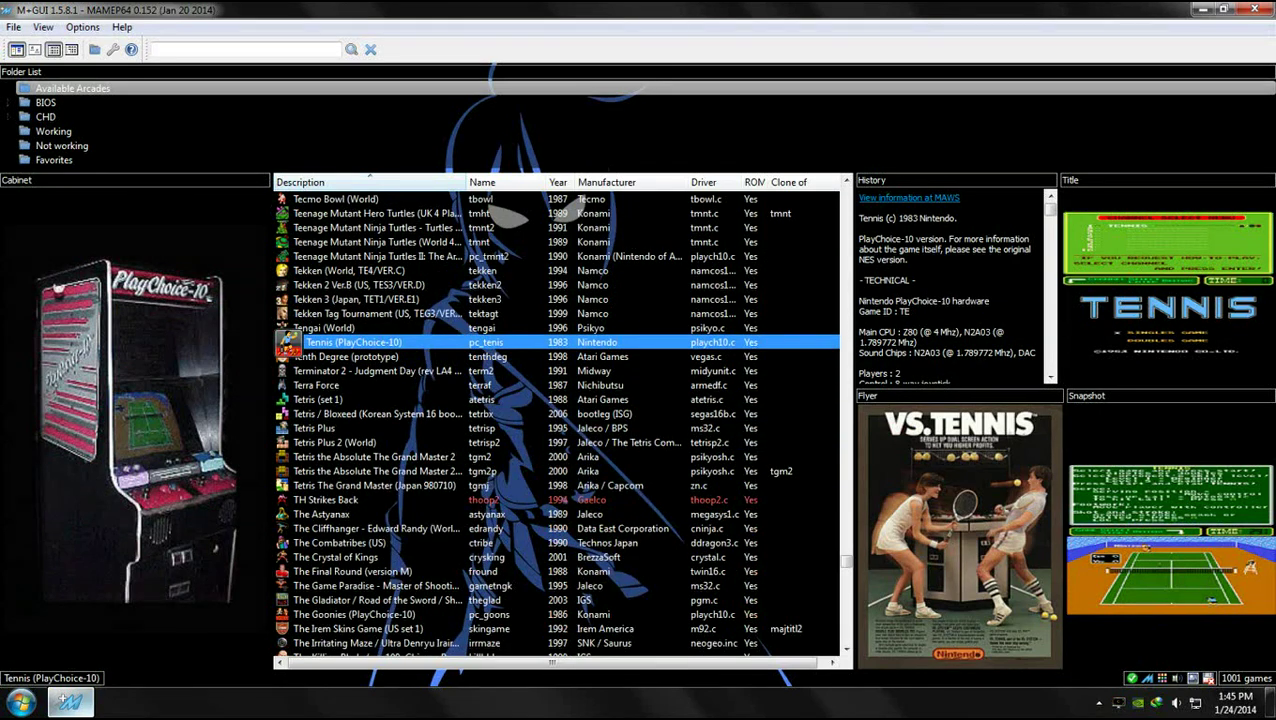
scroll(555, 420, down, 4)
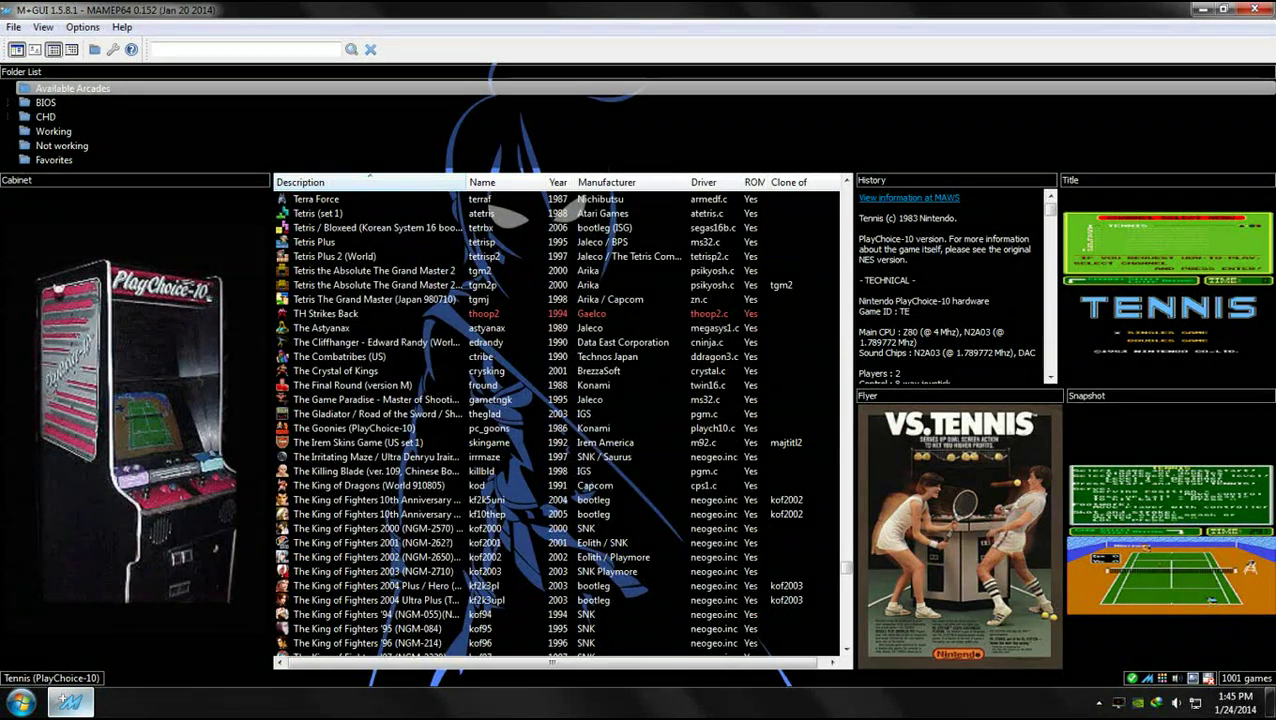
click(380, 514)
click(380, 528)
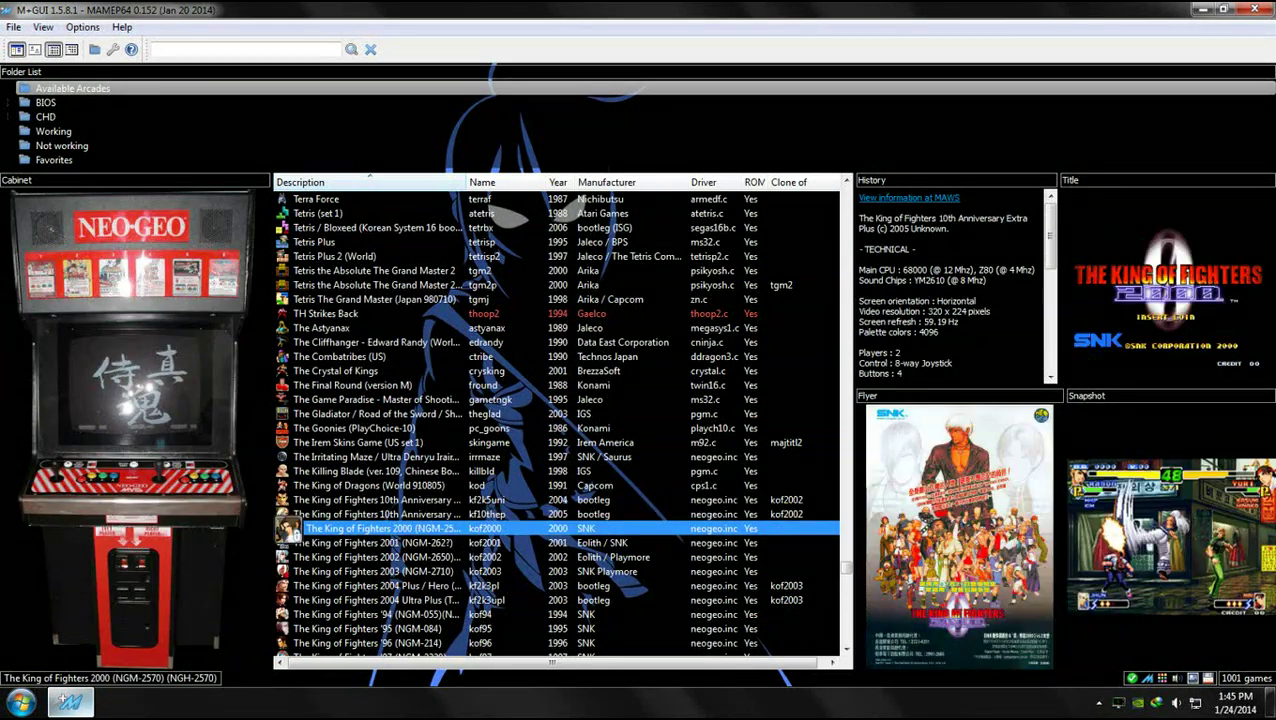
scroll(555, 420, down, 3)
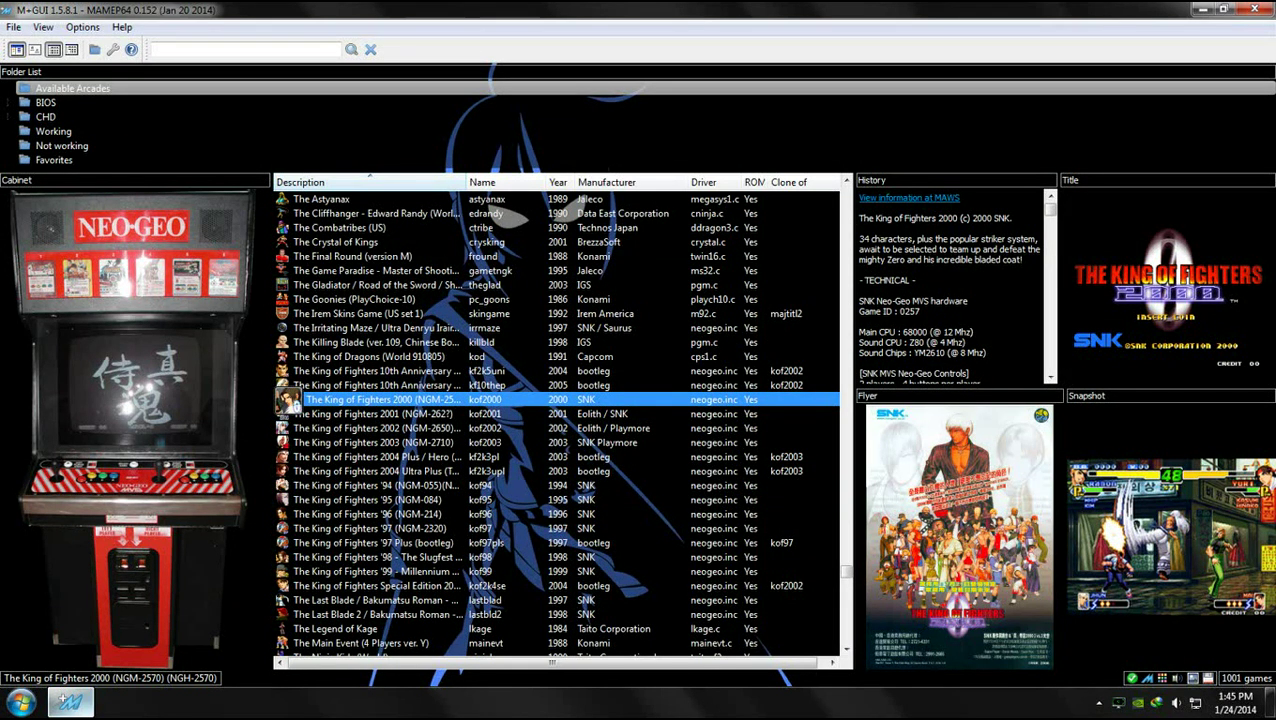
click(380, 543)
Preview The Punisher (World 930422) and Tiger Heli (US)
scroll(555, 420, down, 5)
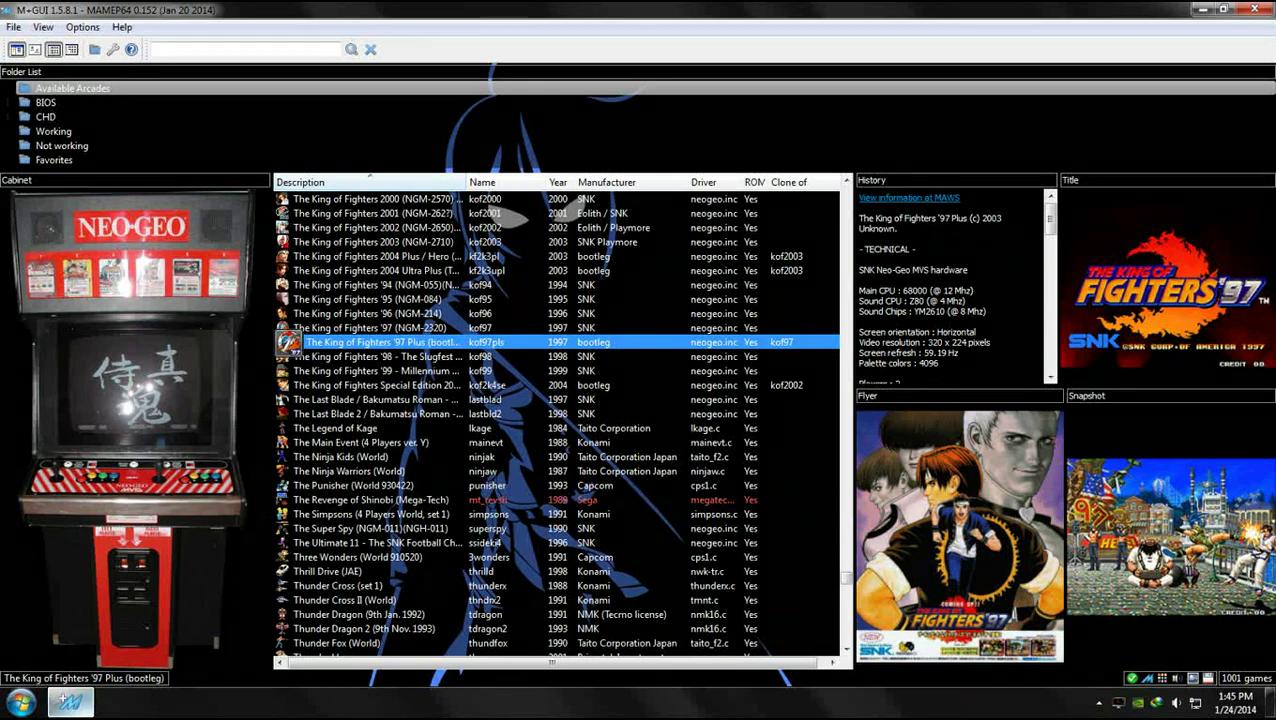
scroll(288, 343, down, 1)
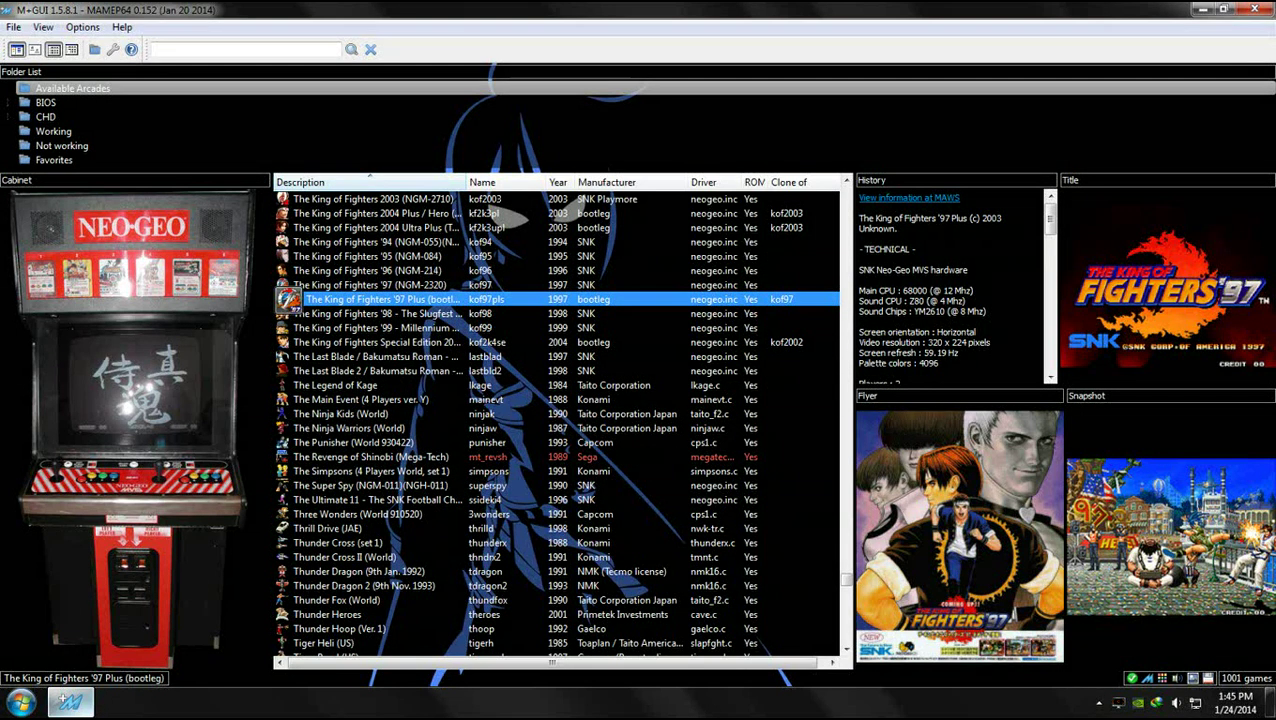
click(330, 442)
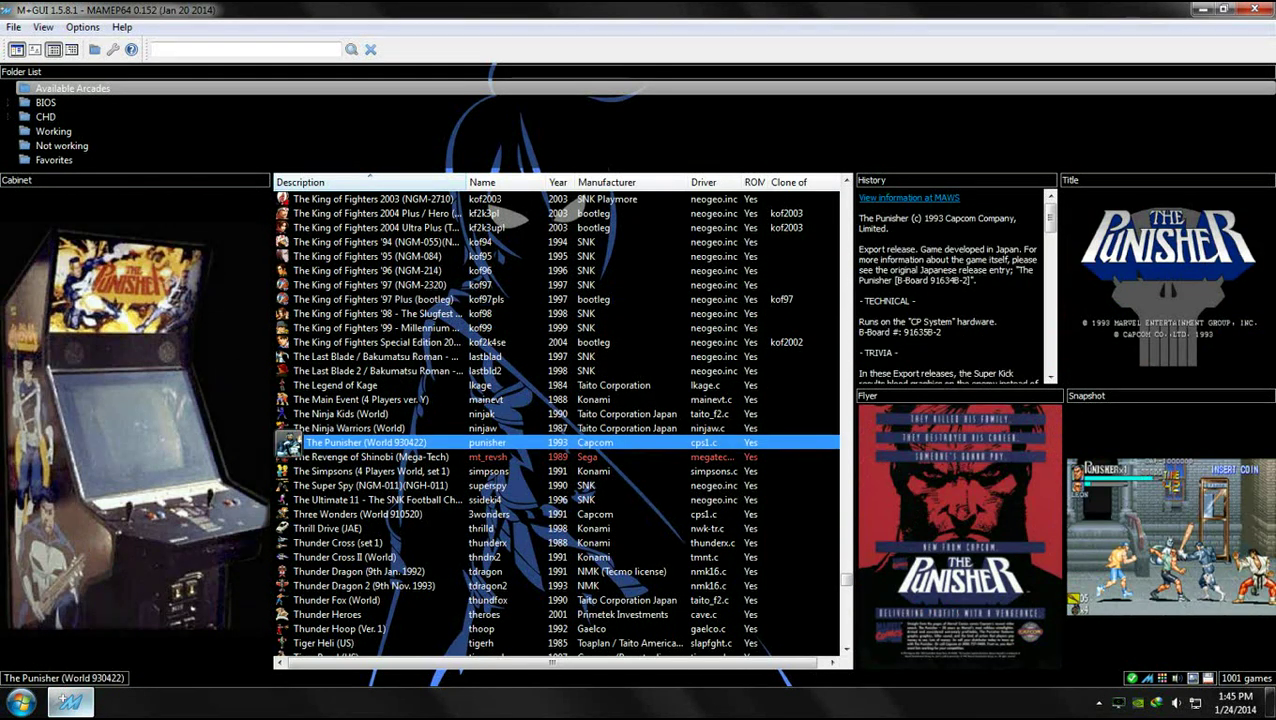
scroll(330, 442, down, 1)
scroll(330, 442, down, 1)
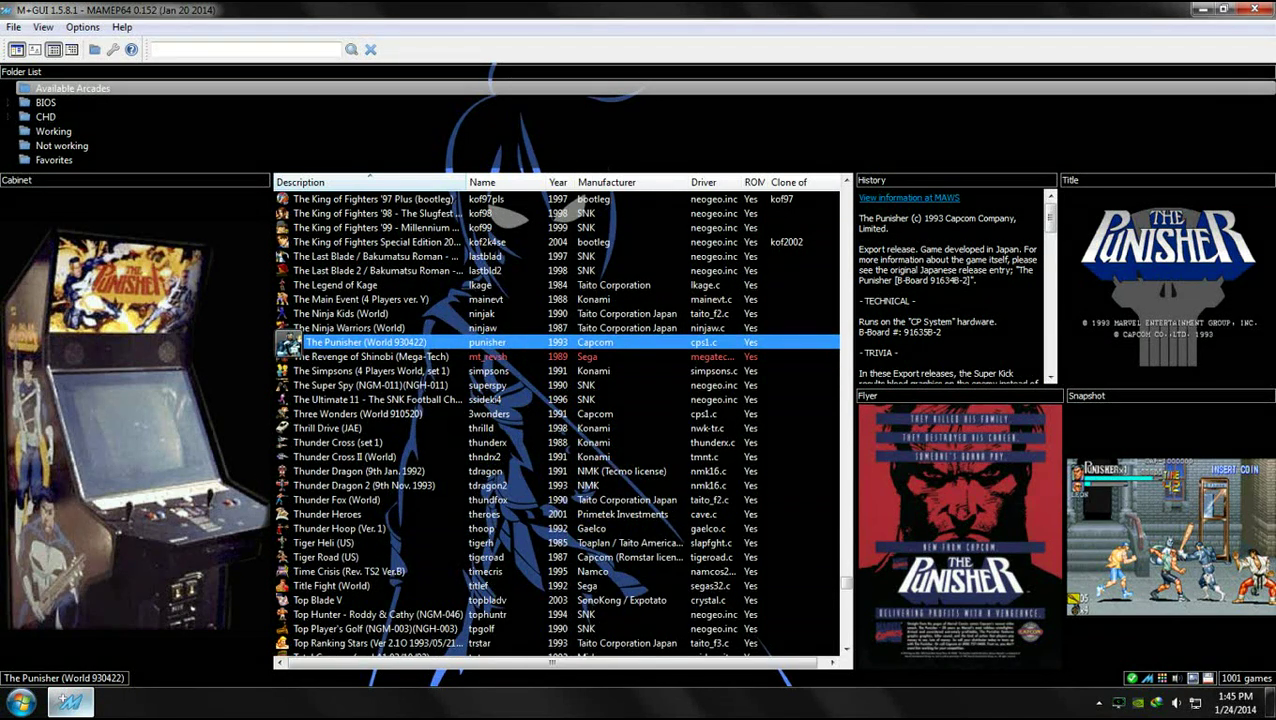
click(288, 542)
Preview Top Blade V, Tumble Pop (World) and Ultimate Mortal Kombat 3 (rev 1.2)
scroll(288, 470, down, 1)
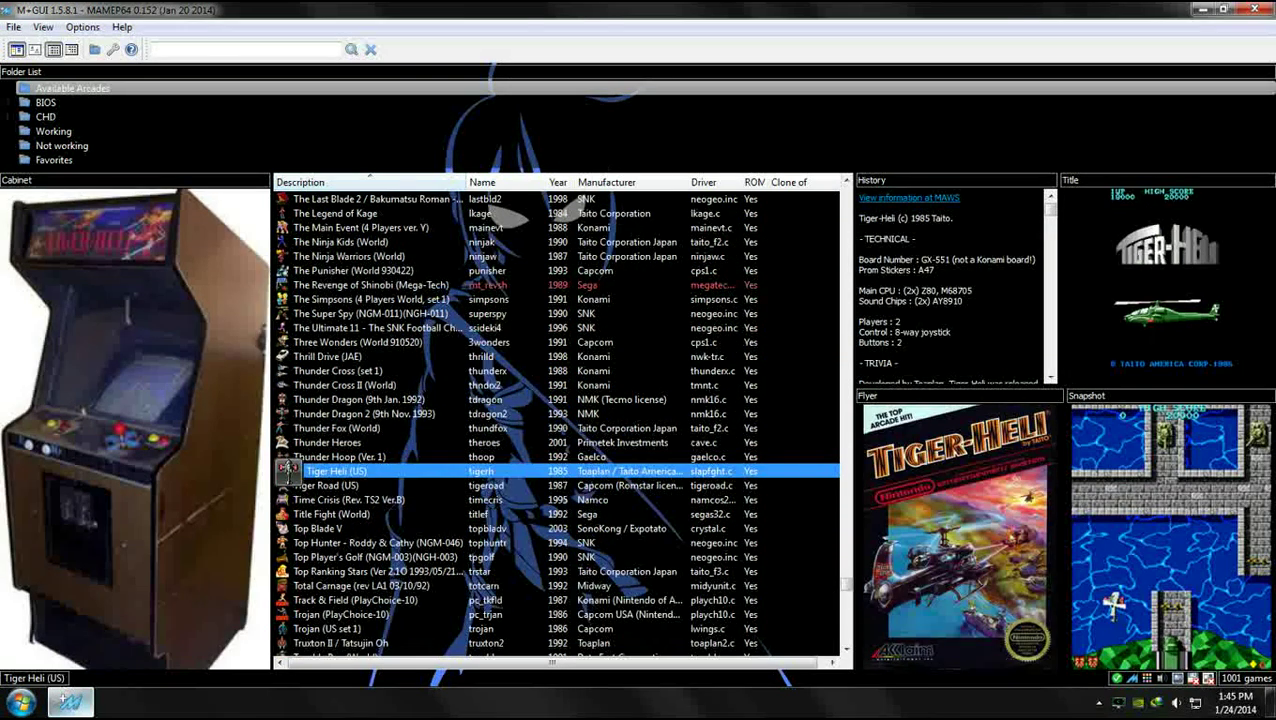
click(290, 528)
scroll(290, 470, down, 2)
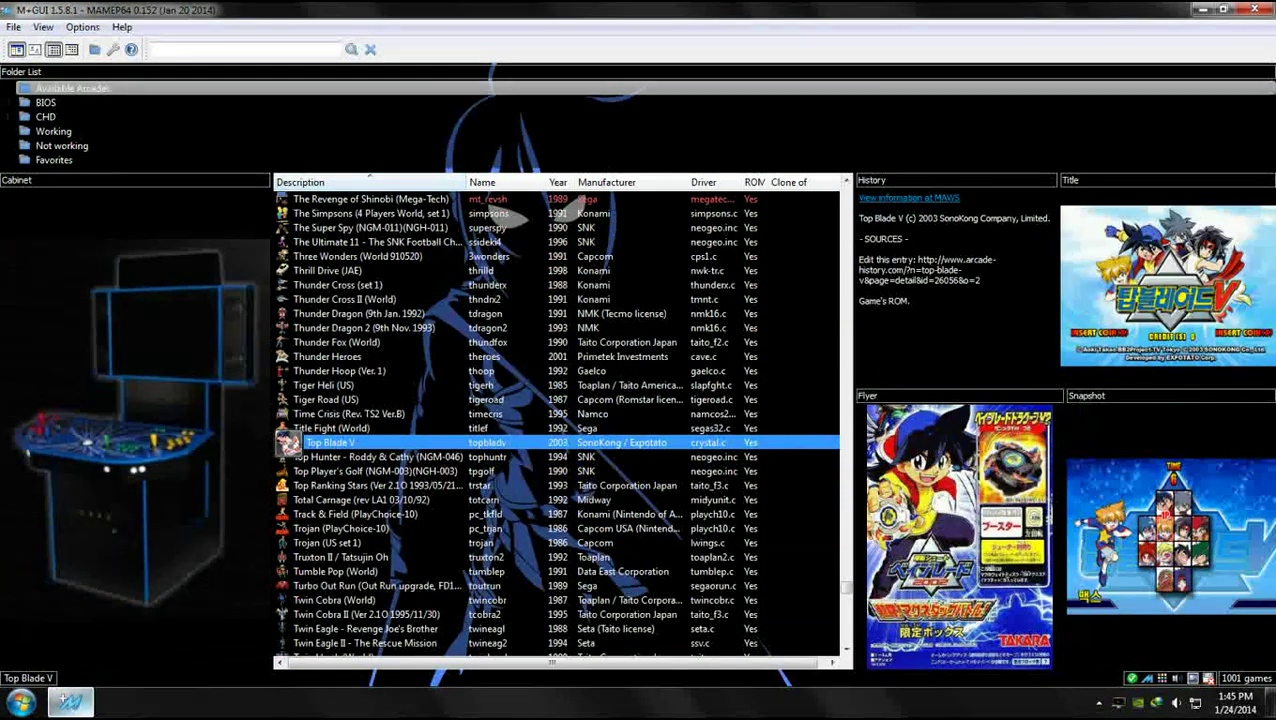
click(290, 542)
scroll(290, 542, down, 5)
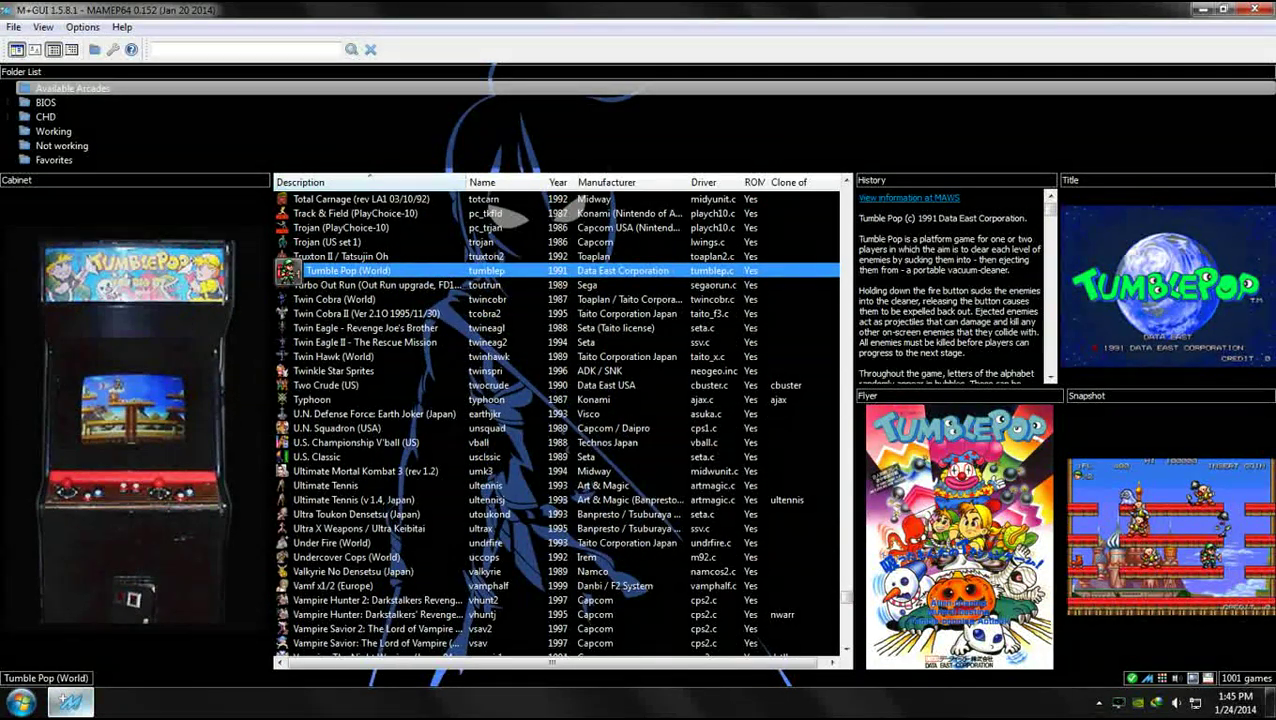
click(290, 471)
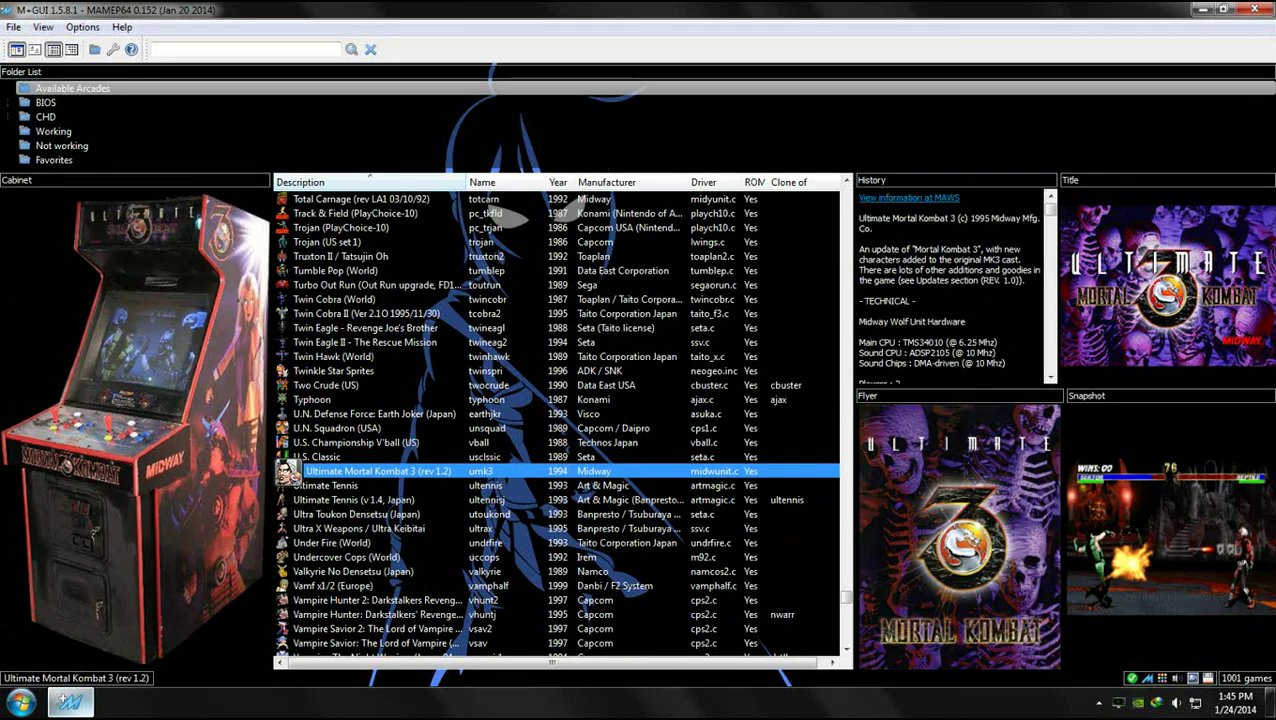
Look through the remainder of the available arcades list, from Ultimate Mortal Kombat 3 to Zombie Raid
scroll(287, 472, down, 7)
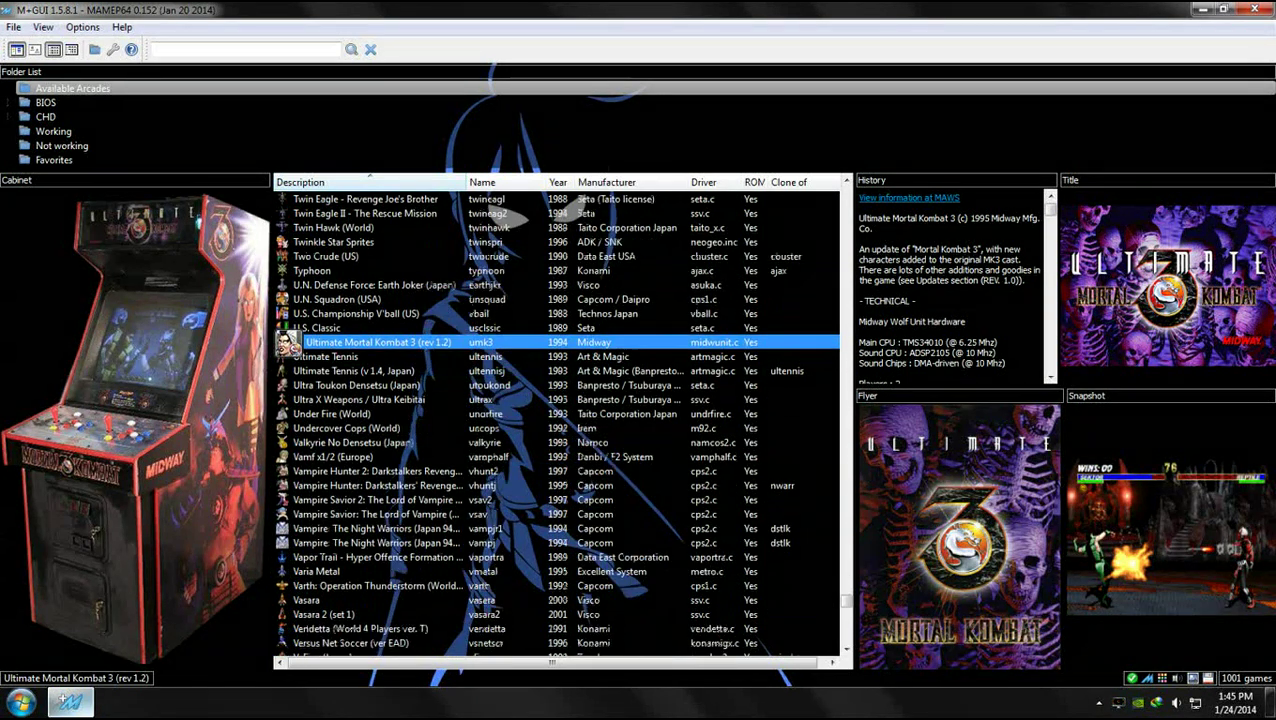
scroll(287, 472, down, 6)
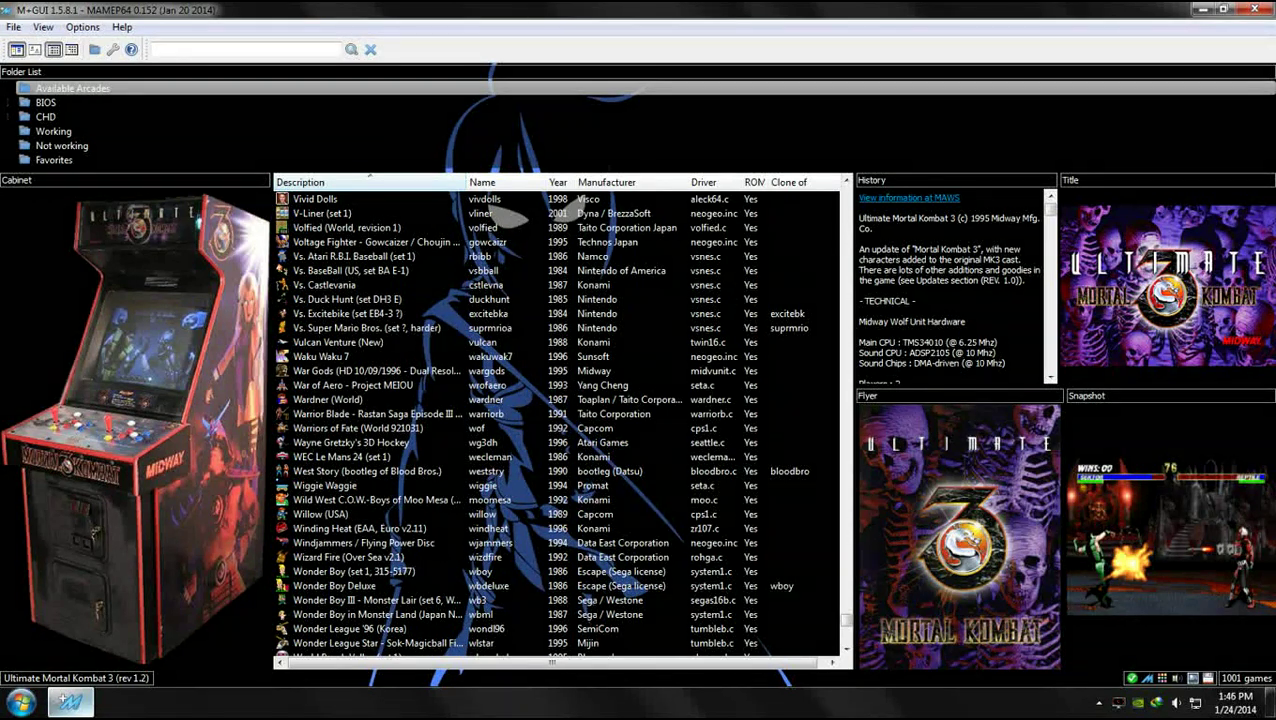
scroll(541, 422, down, 7)
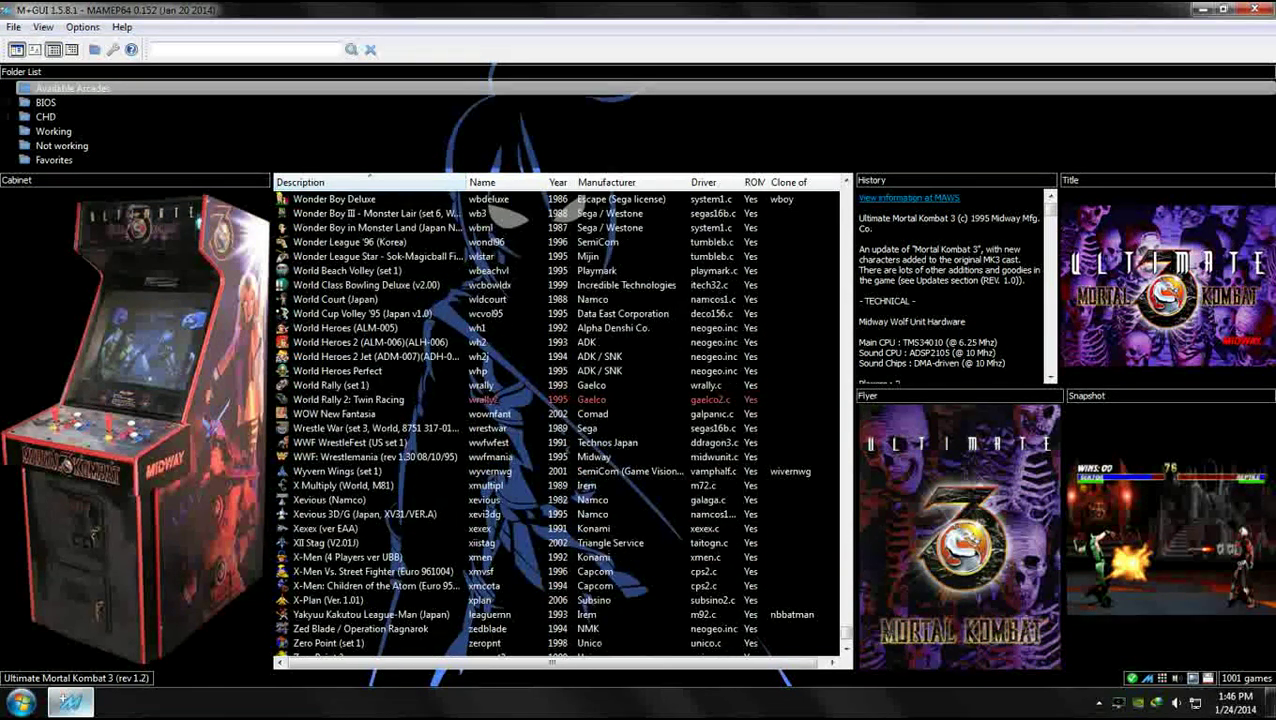
scroll(497, 212, down, 2)
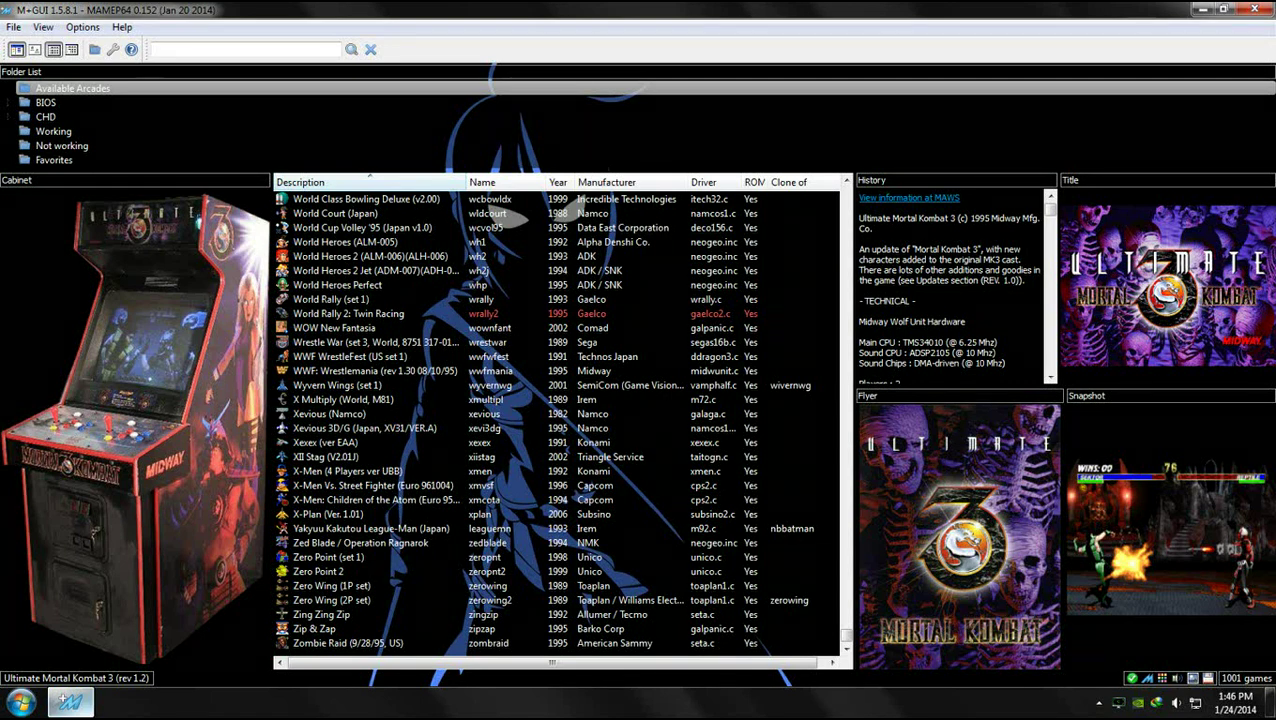
key(End)
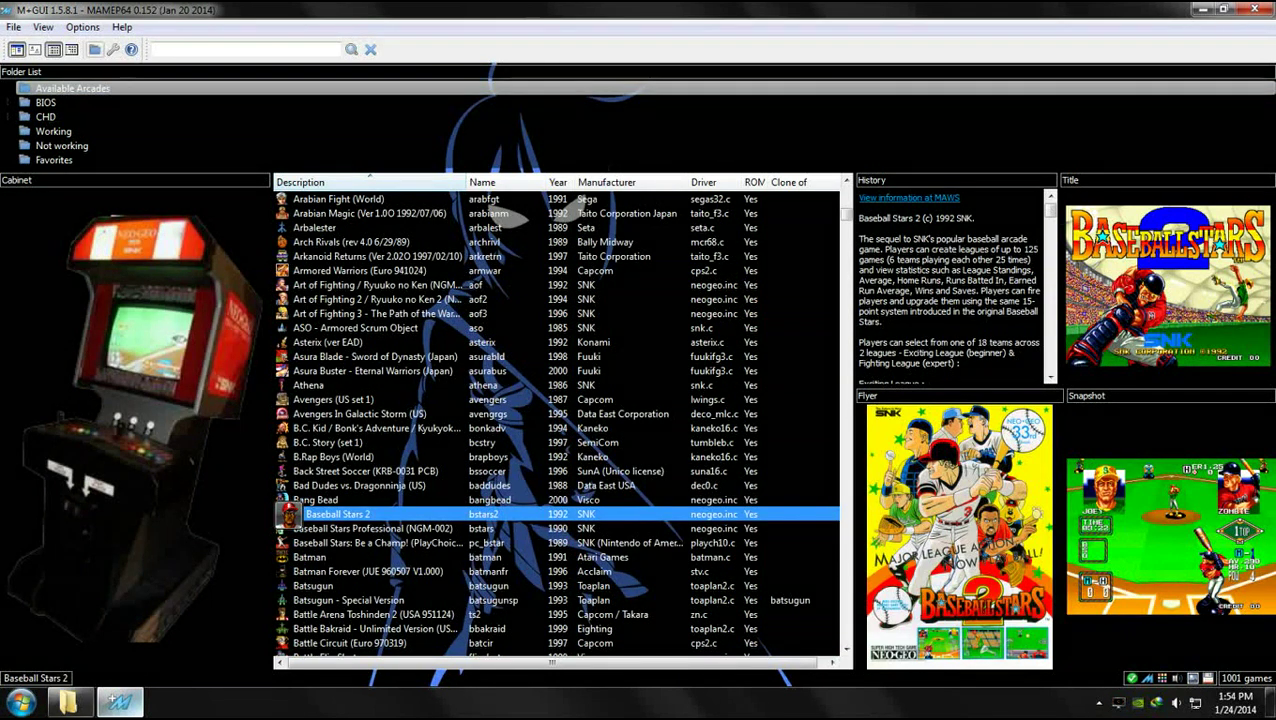
Set the controller definitions directory in the MAME paths to the ctrlr folder inside ShaMakitoh MAME on the desktop
click(82, 27)
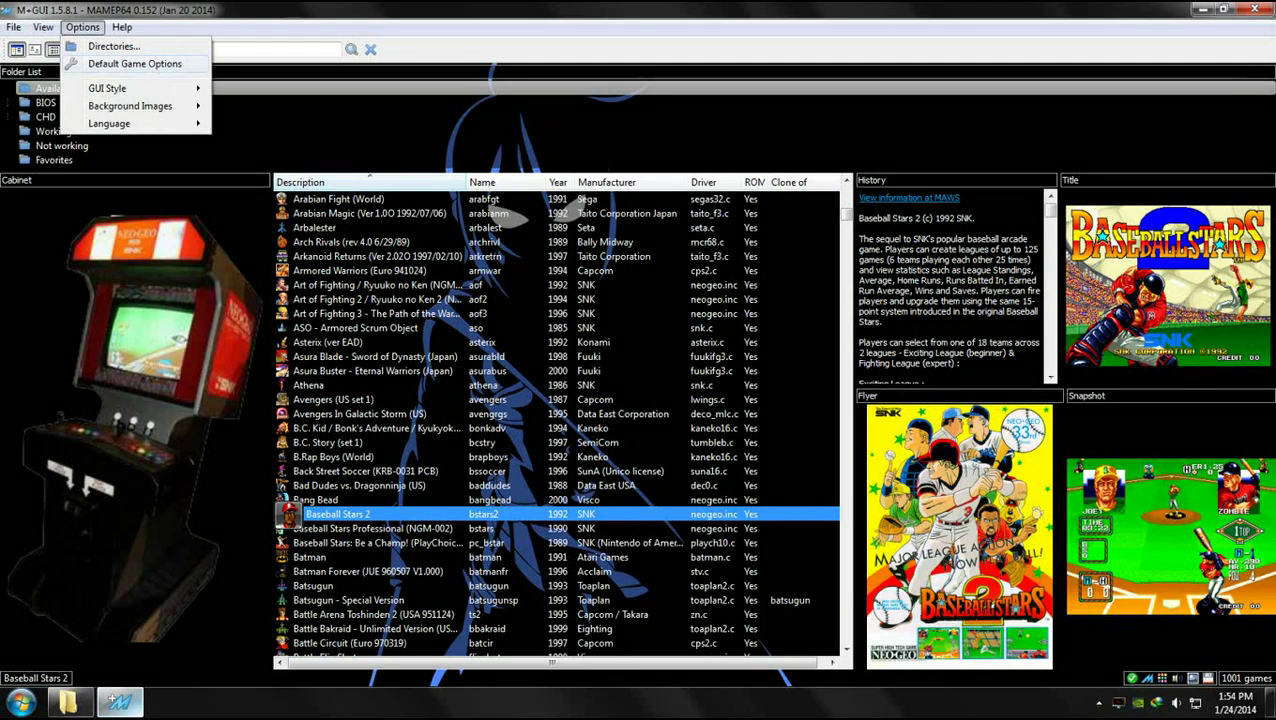
click(114, 46)
click(443, 208)
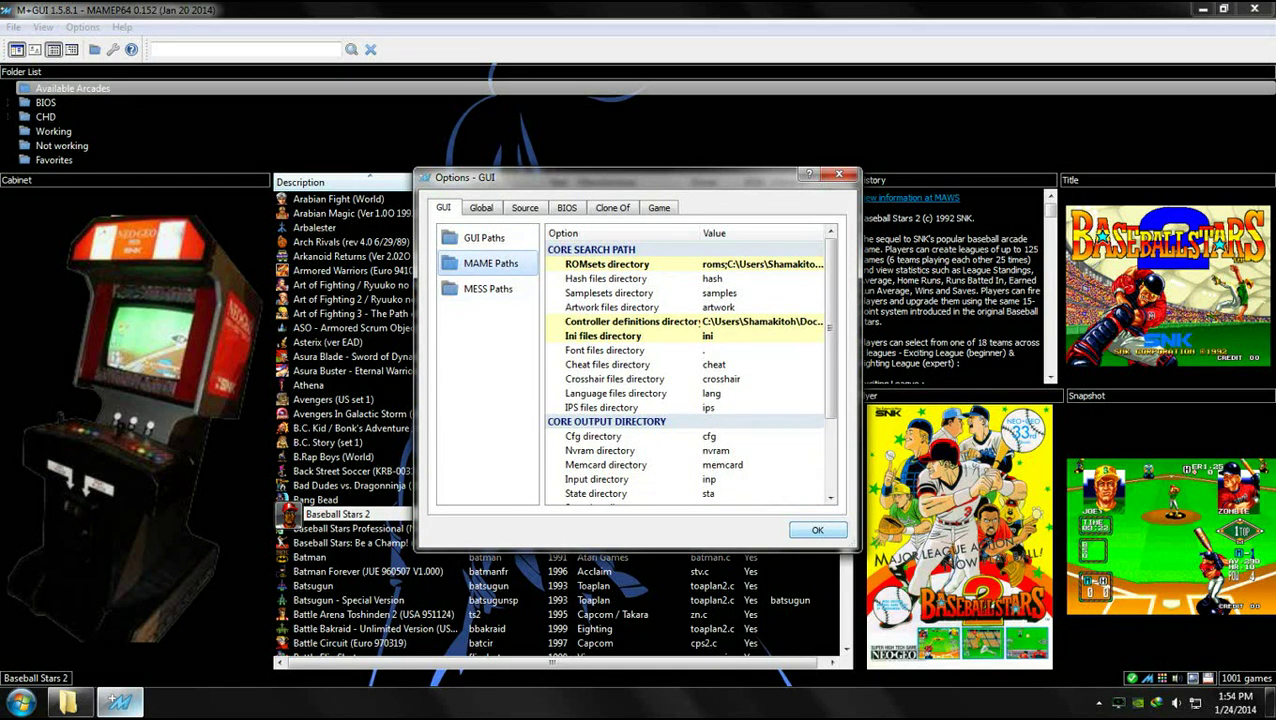
click(742, 321)
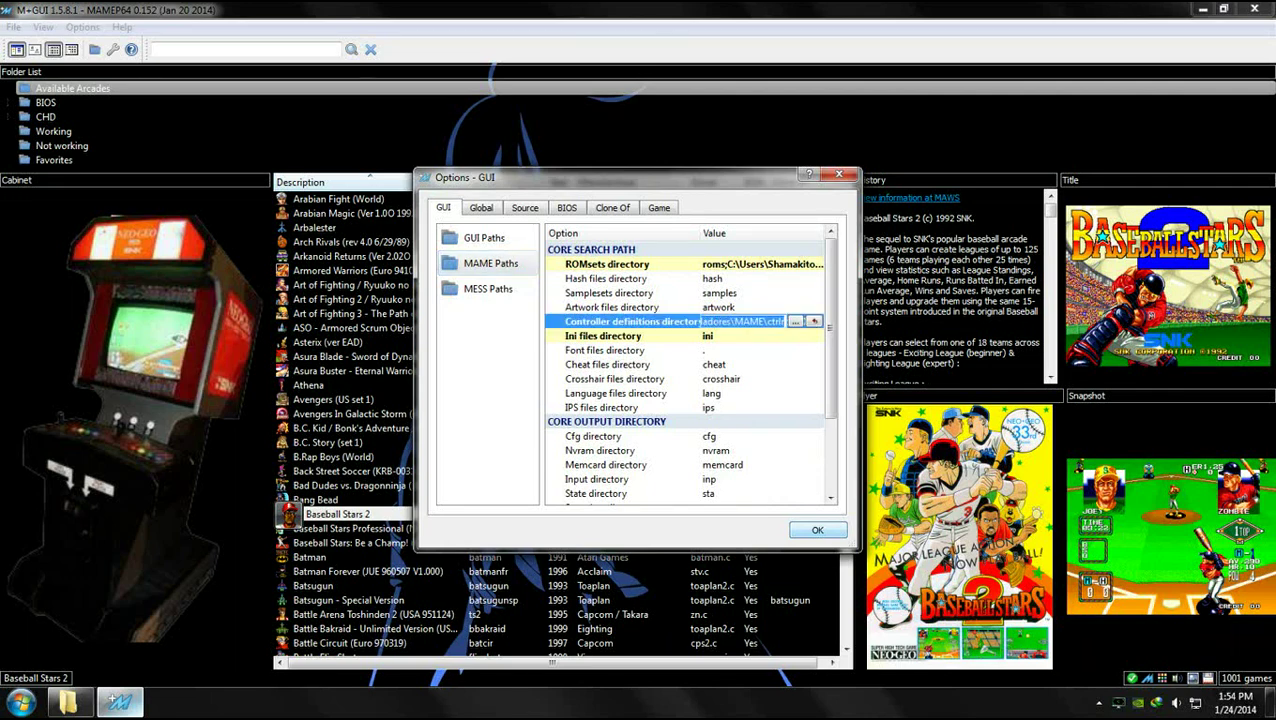
click(796, 321)
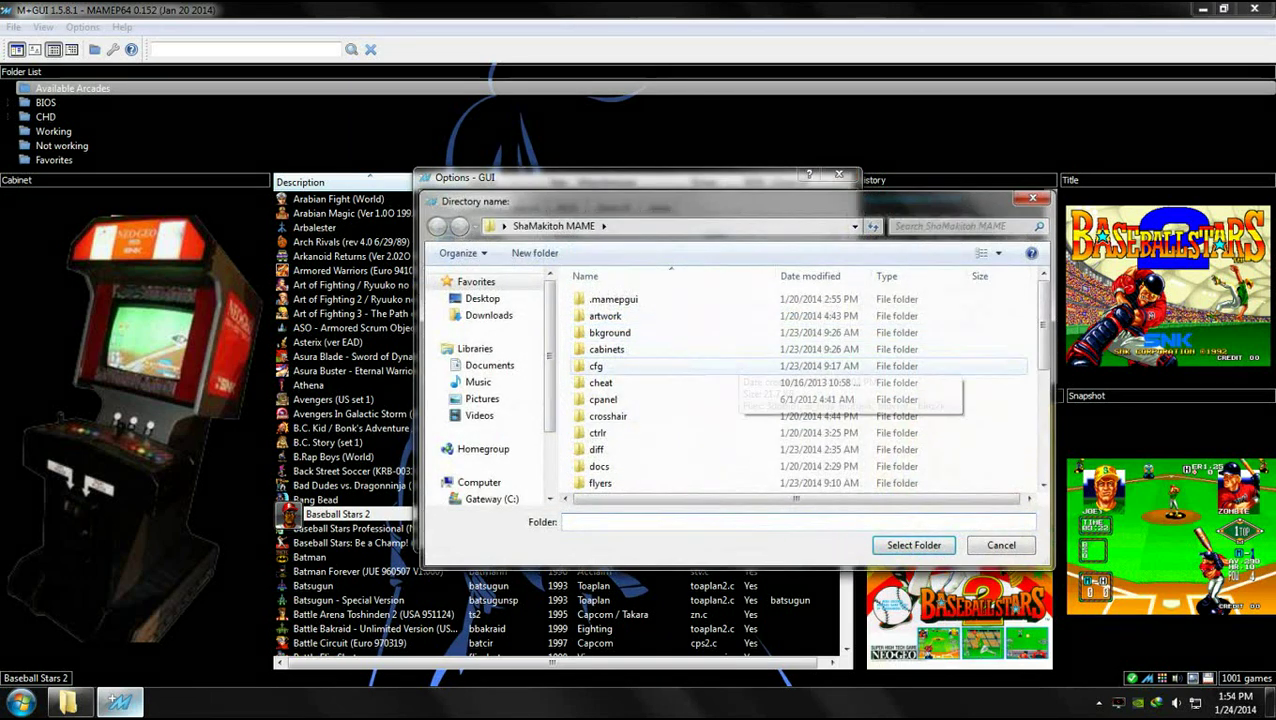
click(482, 298)
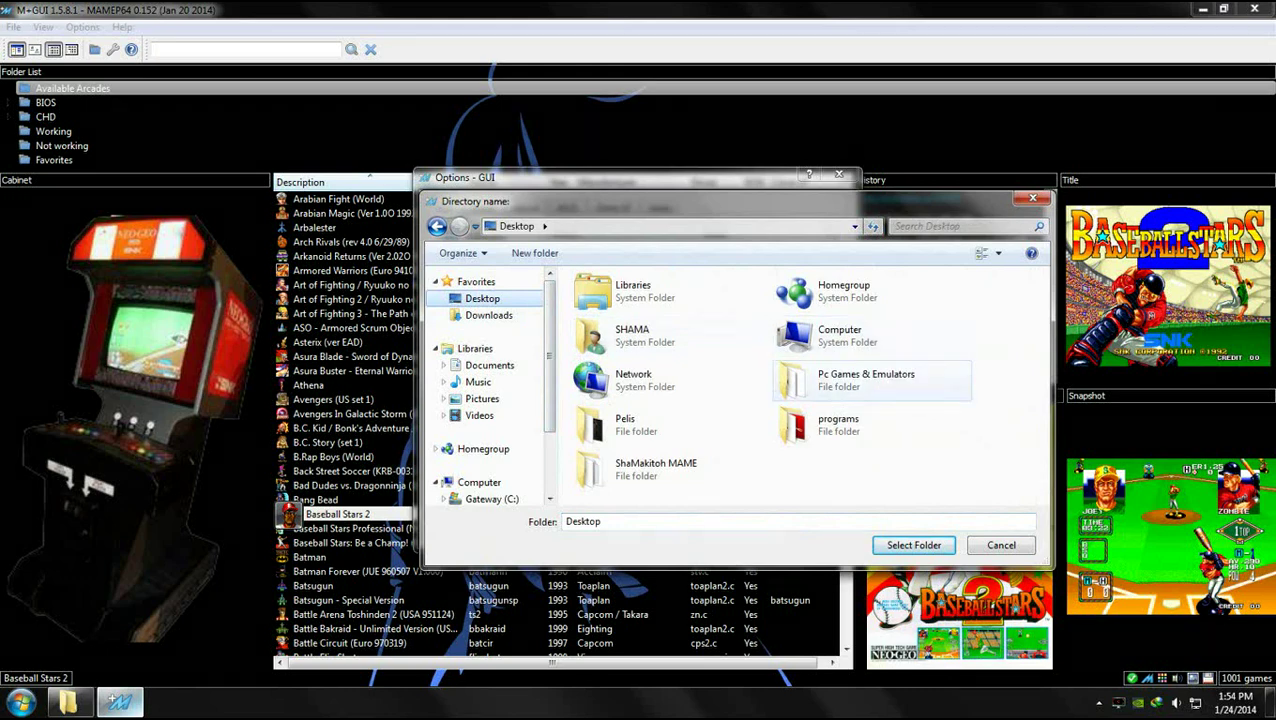
click(655, 468)
double_click(655, 468)
double_click(690, 440)
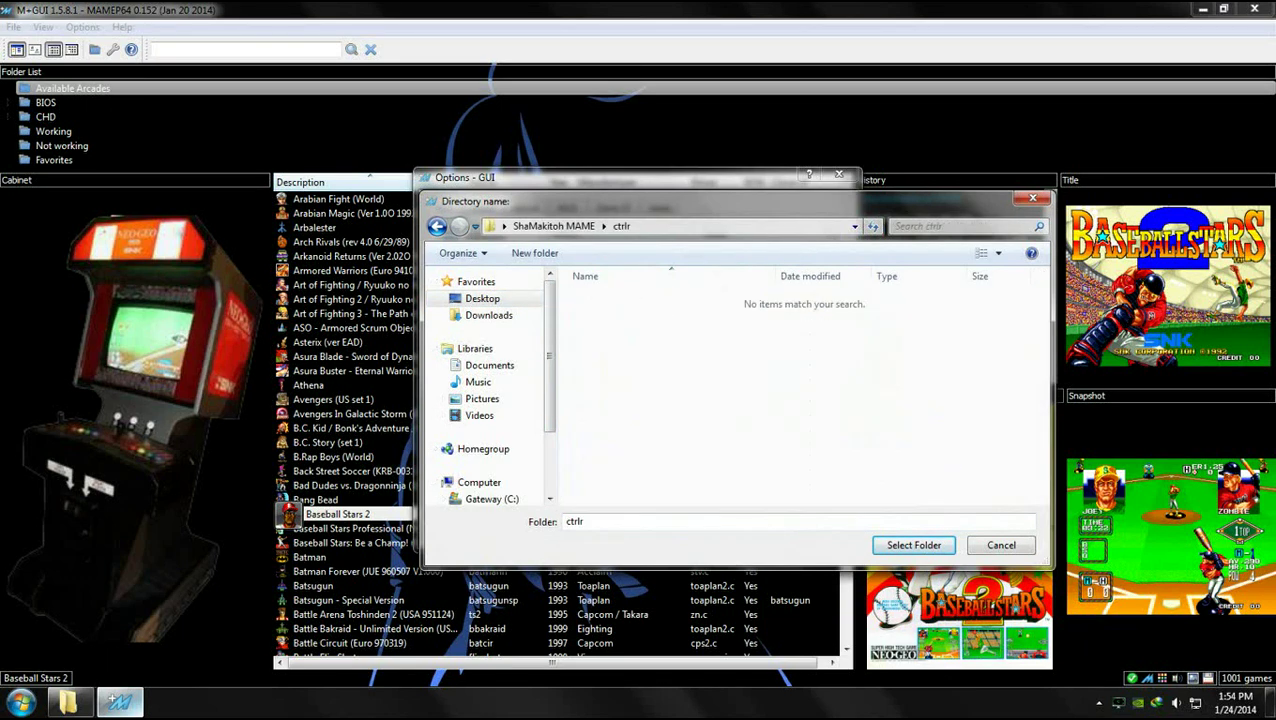
click(913, 545)
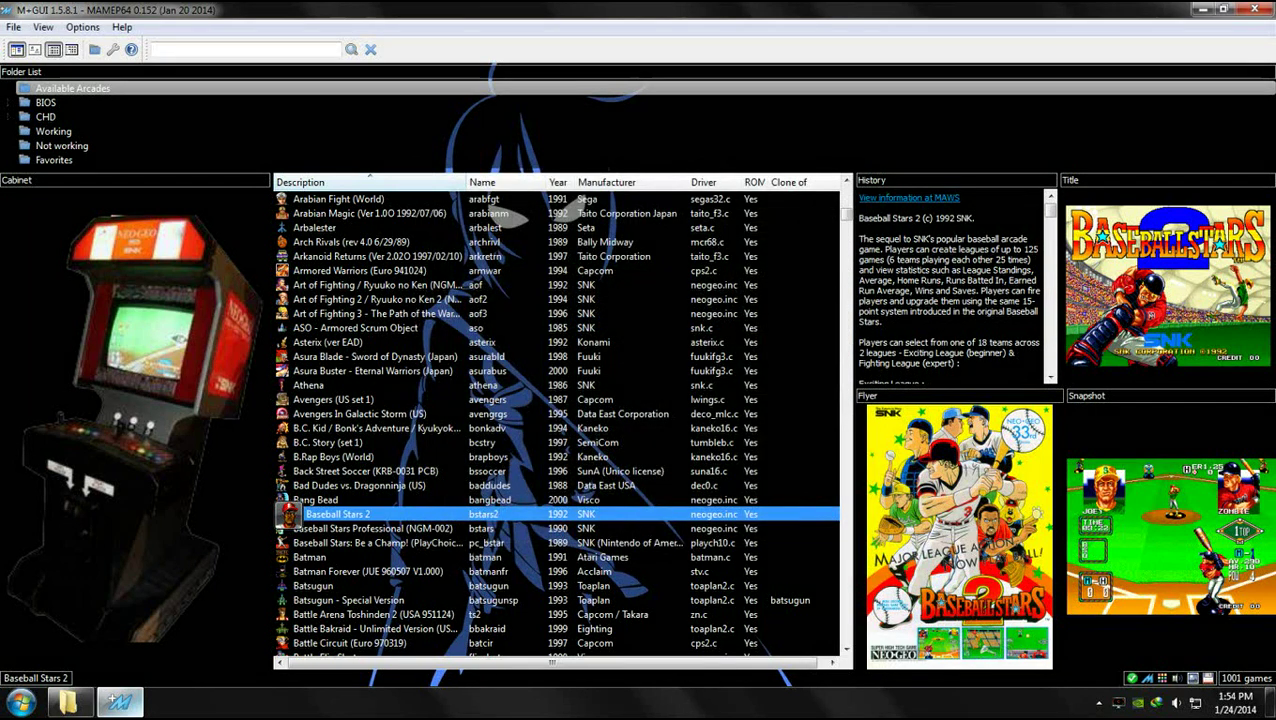
Preview the games from Avengers (US set 1) through Bad Dudes vs. Dragonninja (US), plus Batman Forever (JUE 960507 V1.000)
click(346, 400)
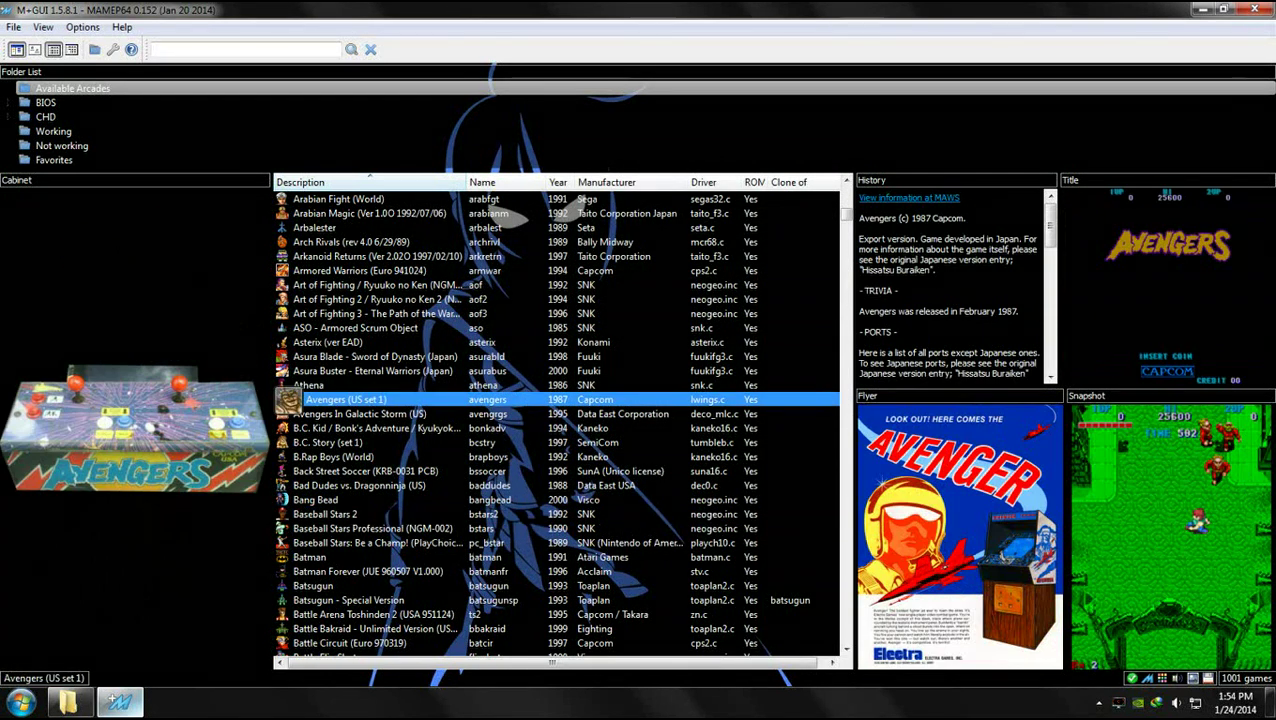
key(Down)
key(Down)
key(Down)
key(Down)
key(Down)
key(Down)
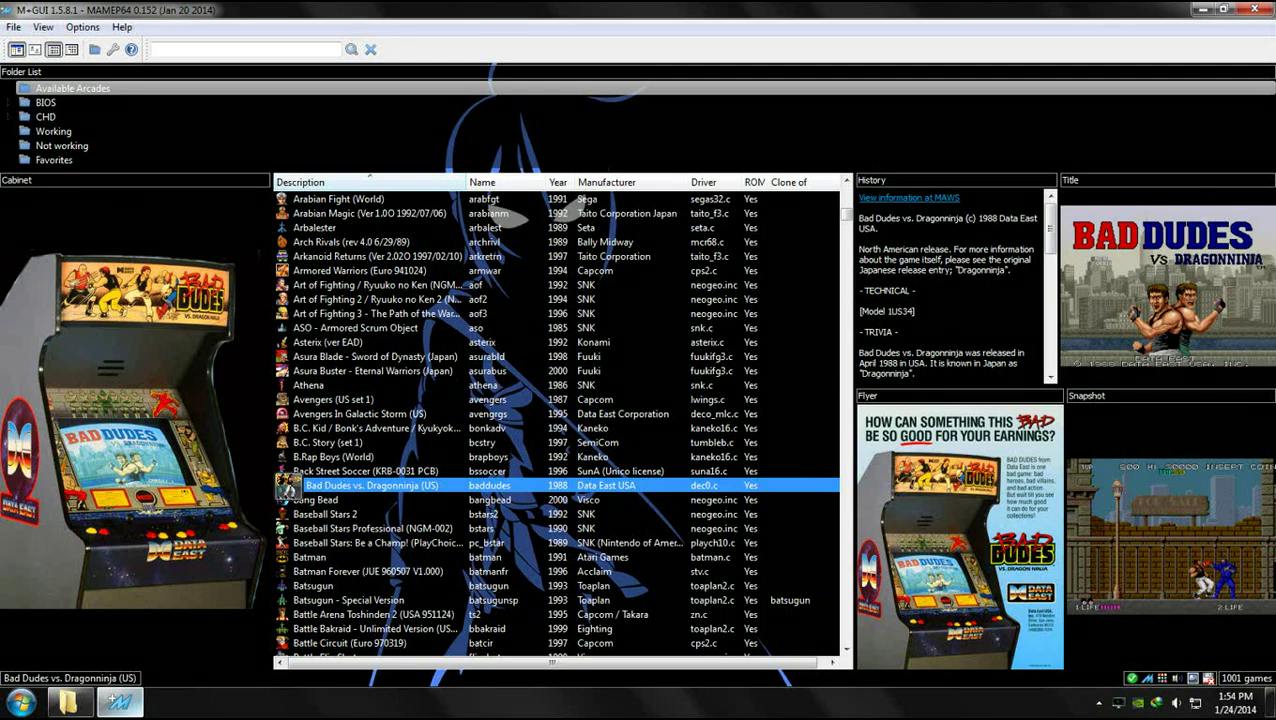
scroll(555, 420, down, 4)
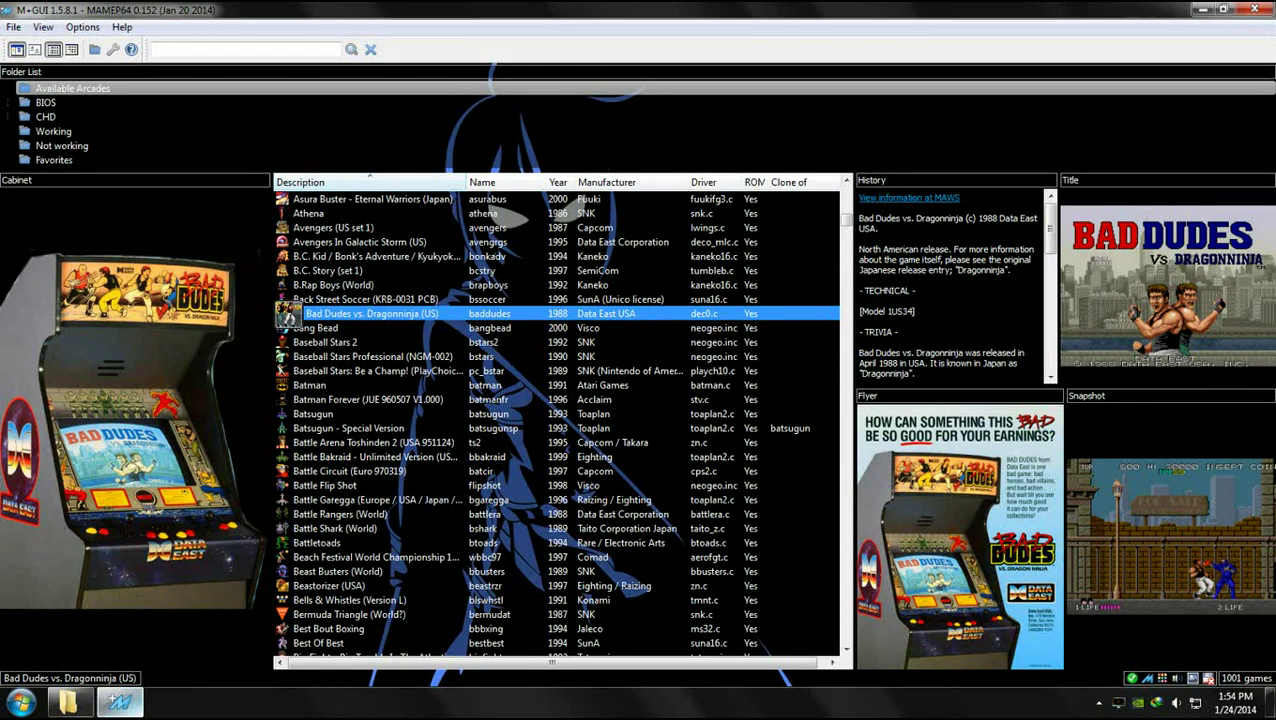
click(380, 399)
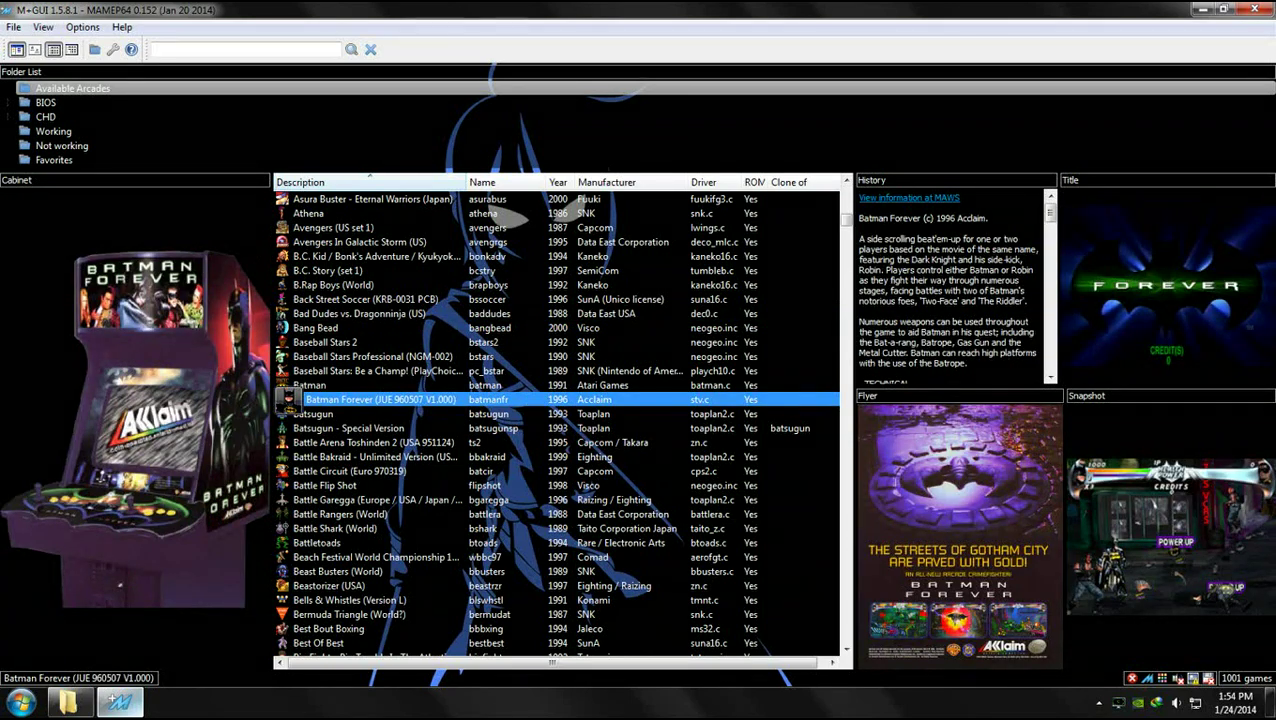